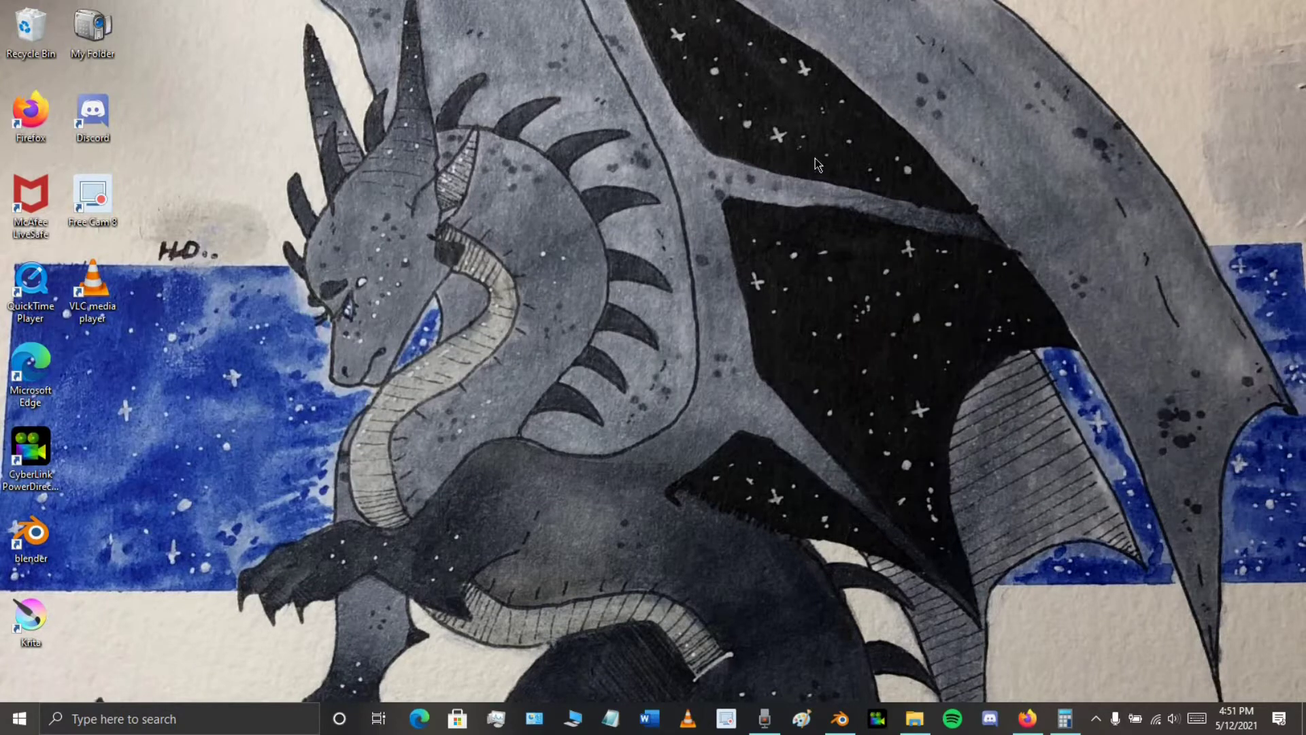
Create a desktop folder named "25 acre battle royal map" and open it
right_click(587, 159)
mouse_move(626, 283)
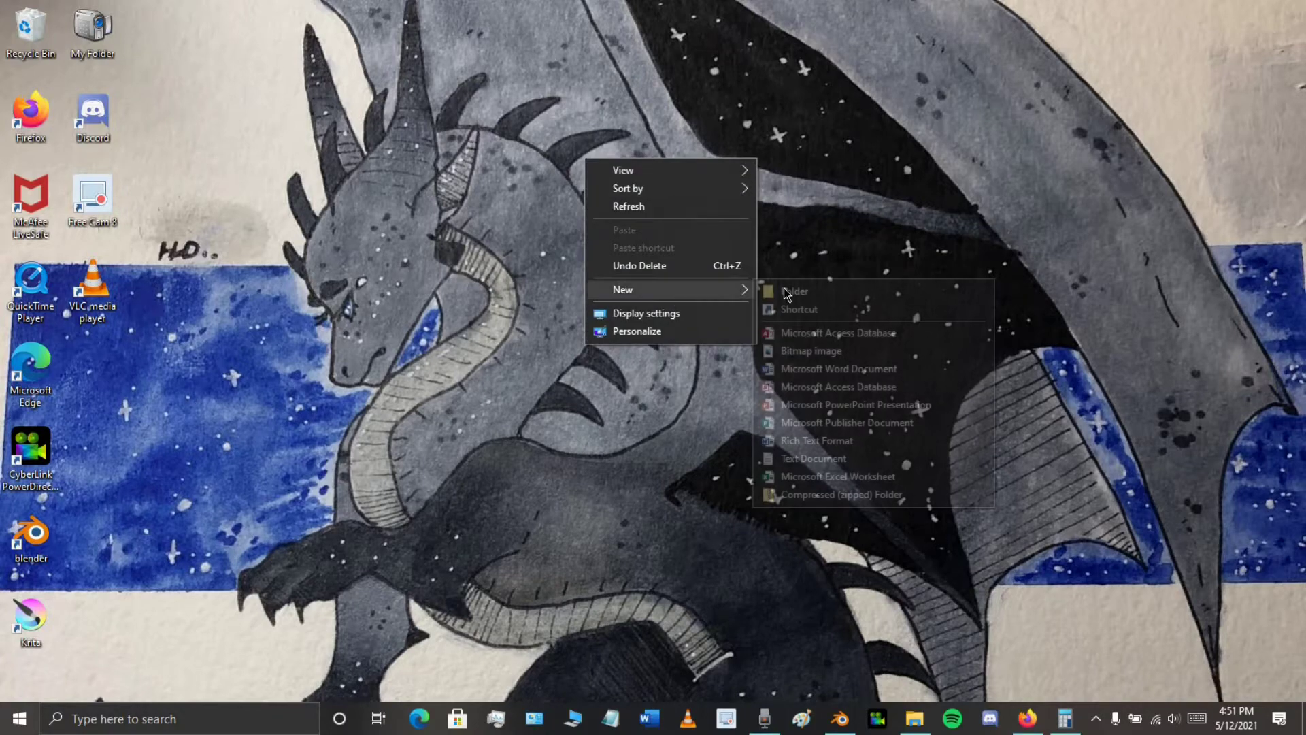
left_click(782, 292)
type("25")
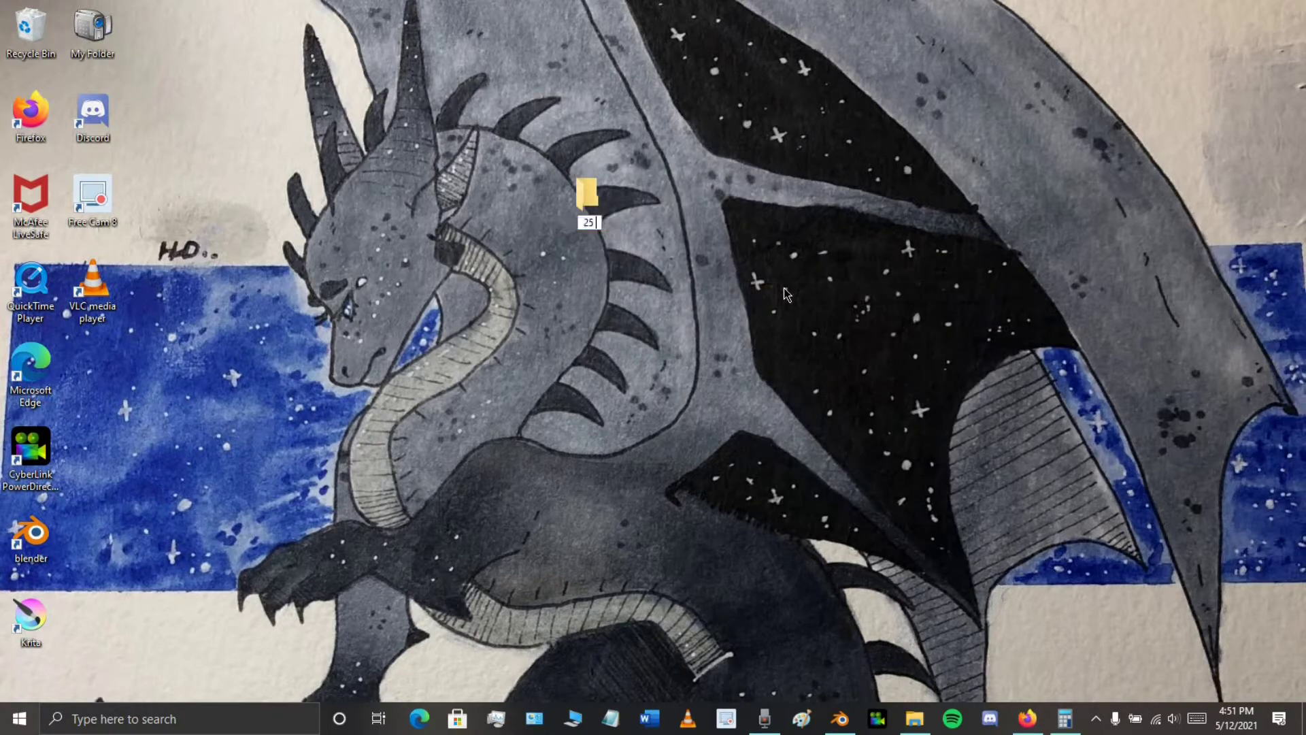
type(" acre battle royal map")
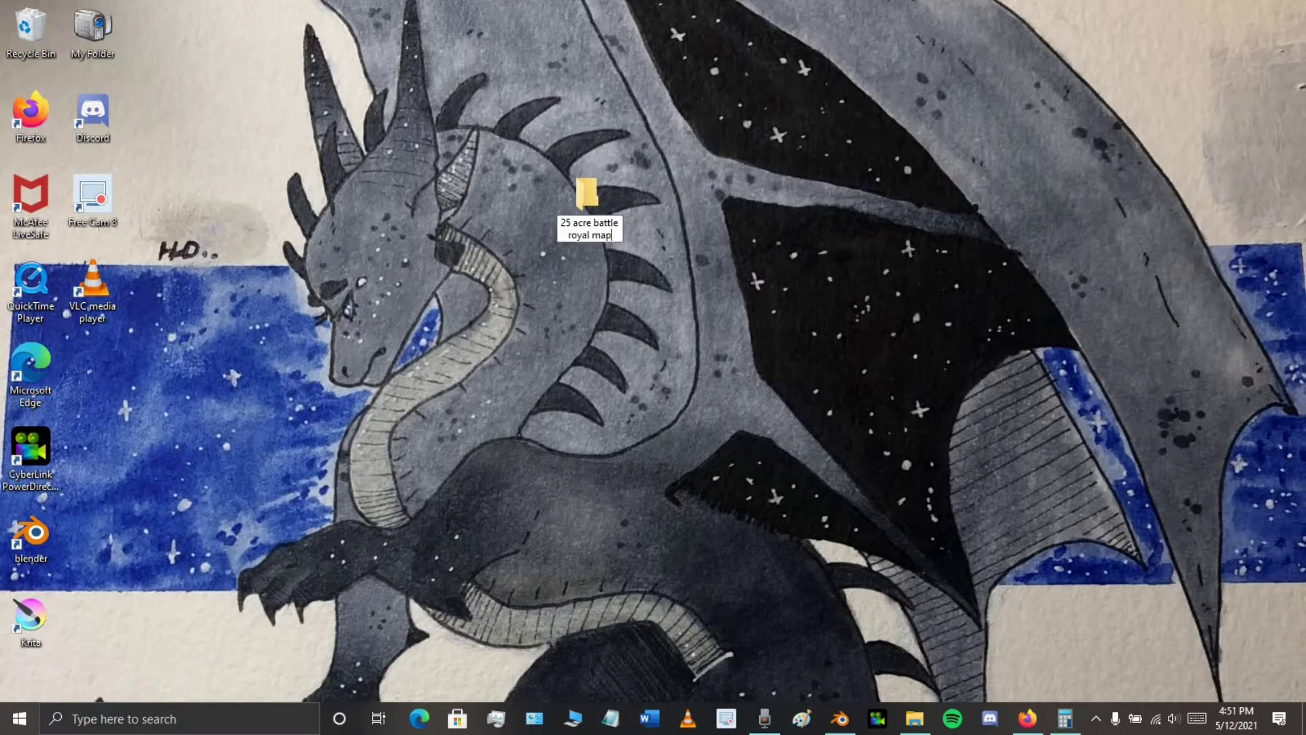
key("Return")
key("Return")
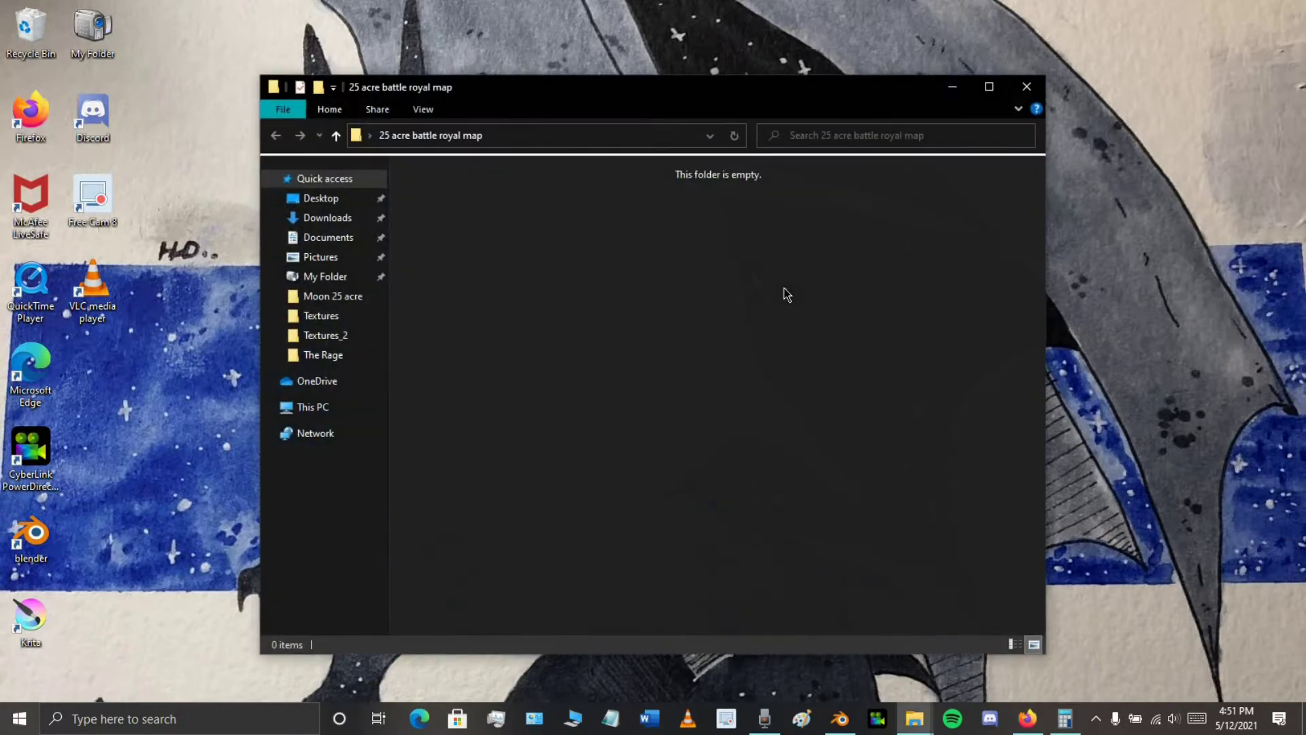
Create a subfolder named "textures" inside the "25 acre battle royal map" folder and open it
right_click(696, 253)
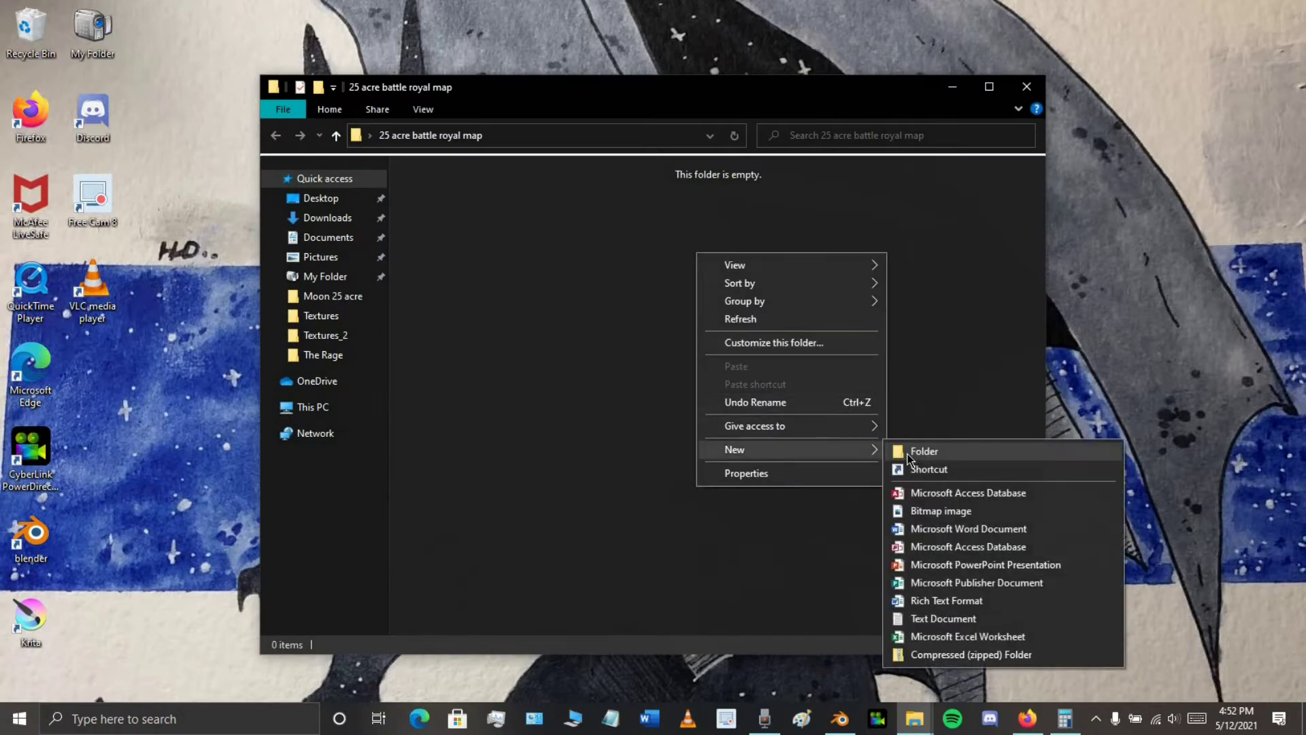
left_click(912, 456)
type("textures")
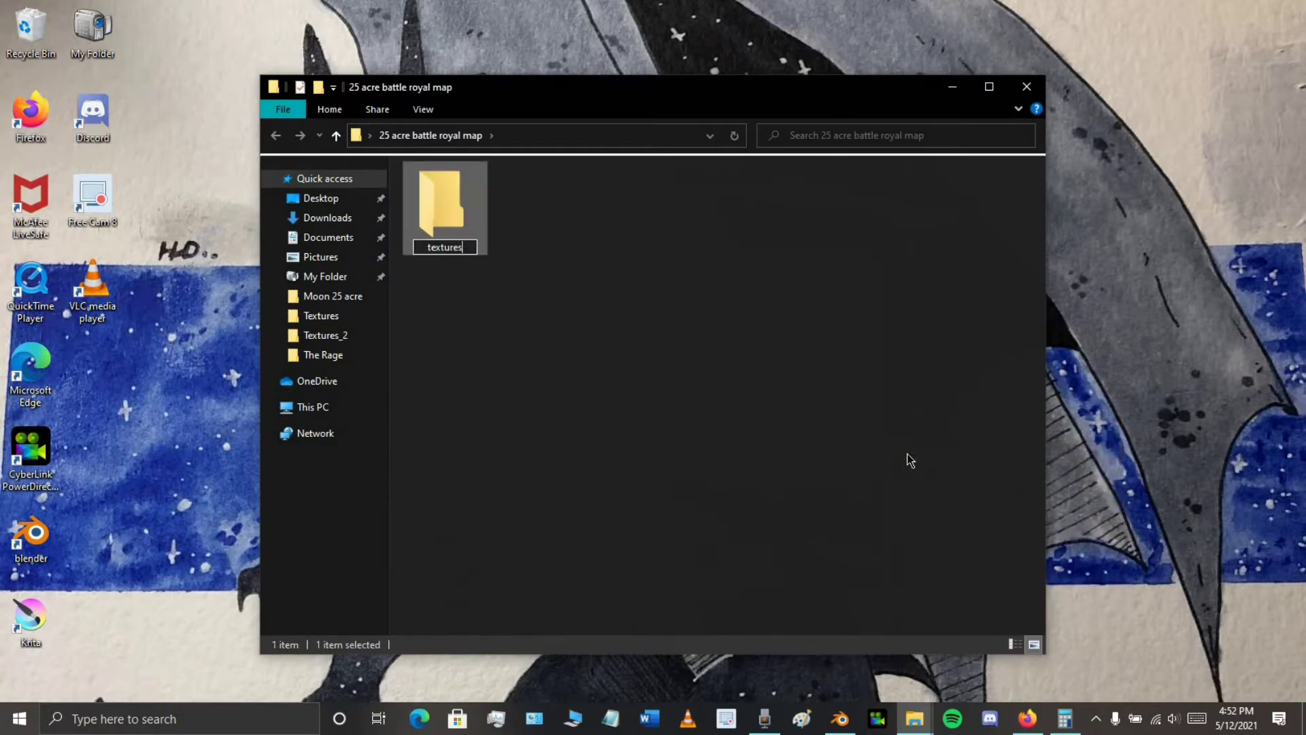
key("Return")
key("Return")
Create a folder named "textures_2" inside the "textures" folder
right_click(909, 459)
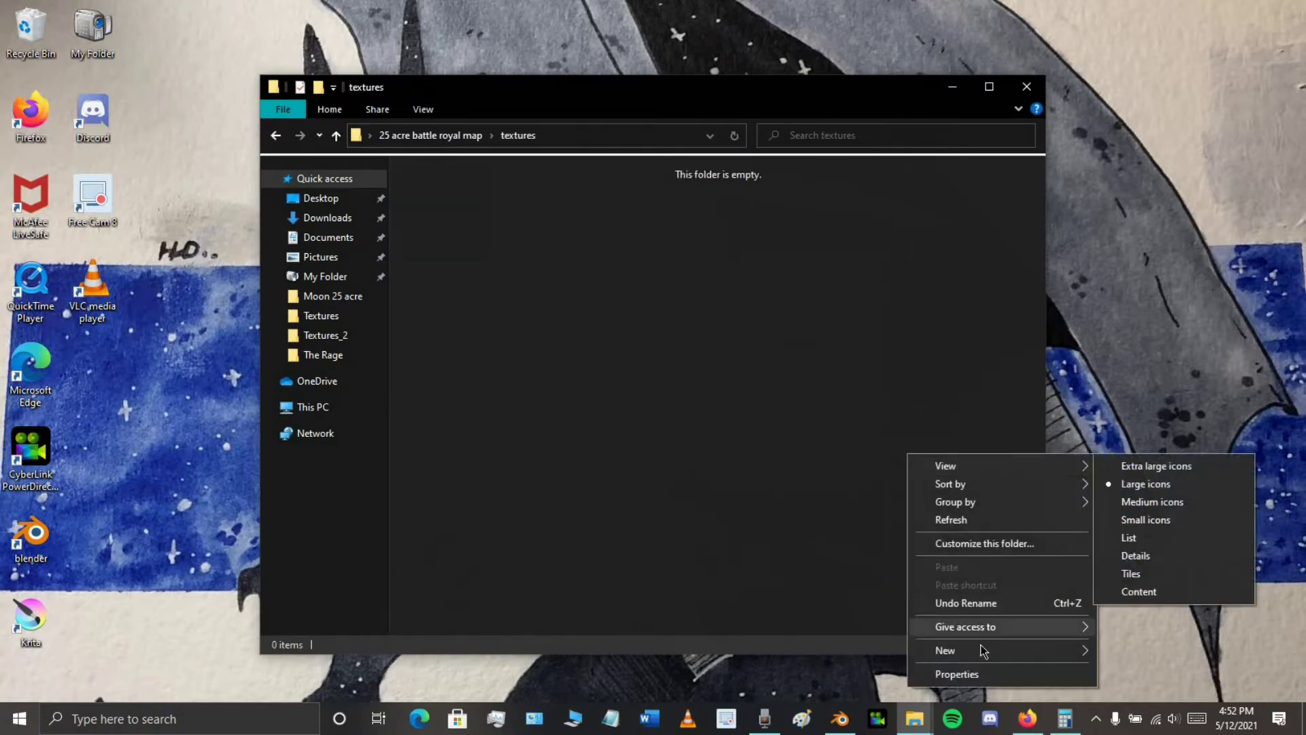
mouse_move(1073, 645)
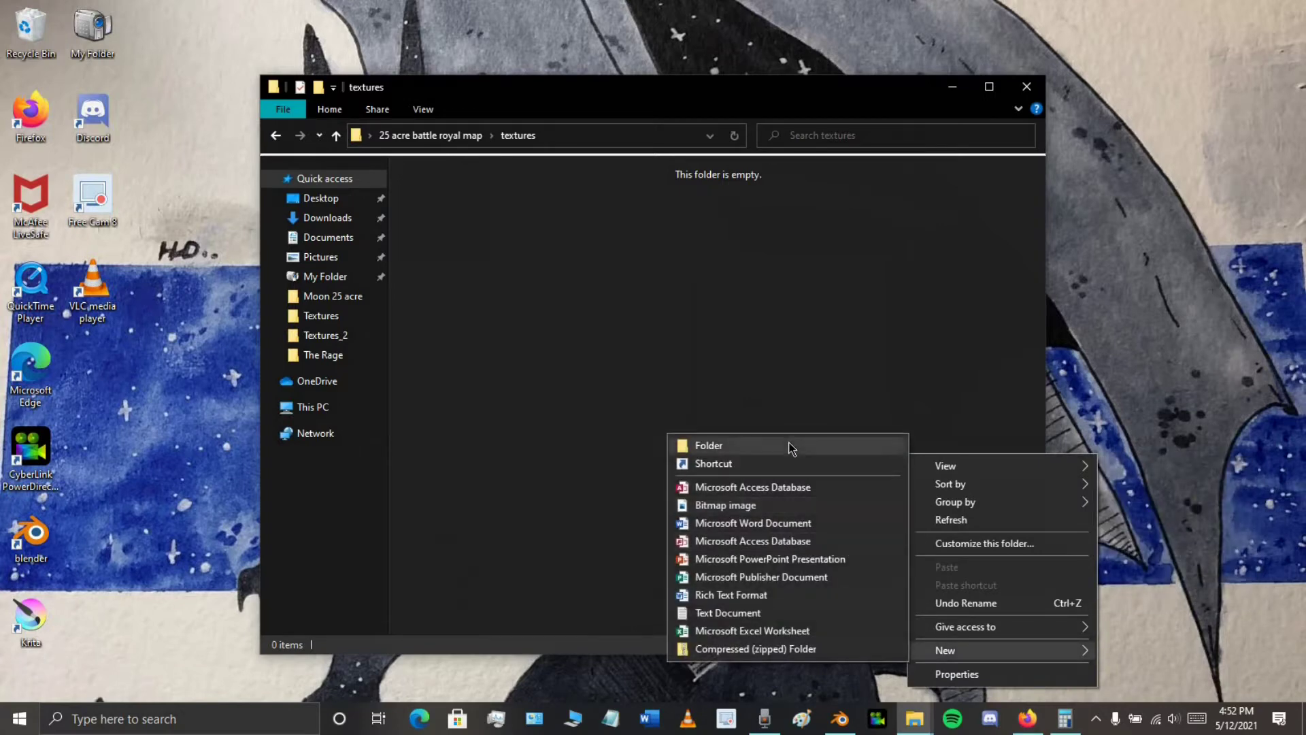
left_click(792, 448)
type("textures")
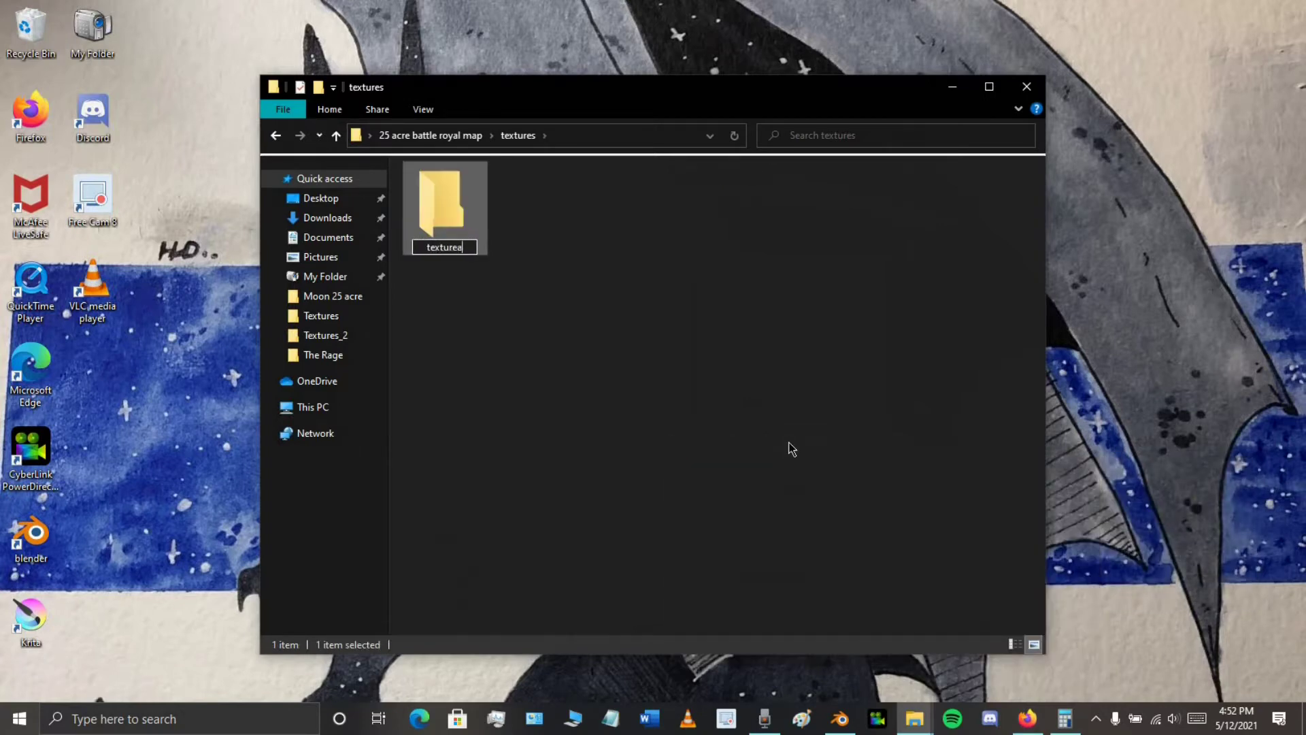
type("_2")
key("Return")
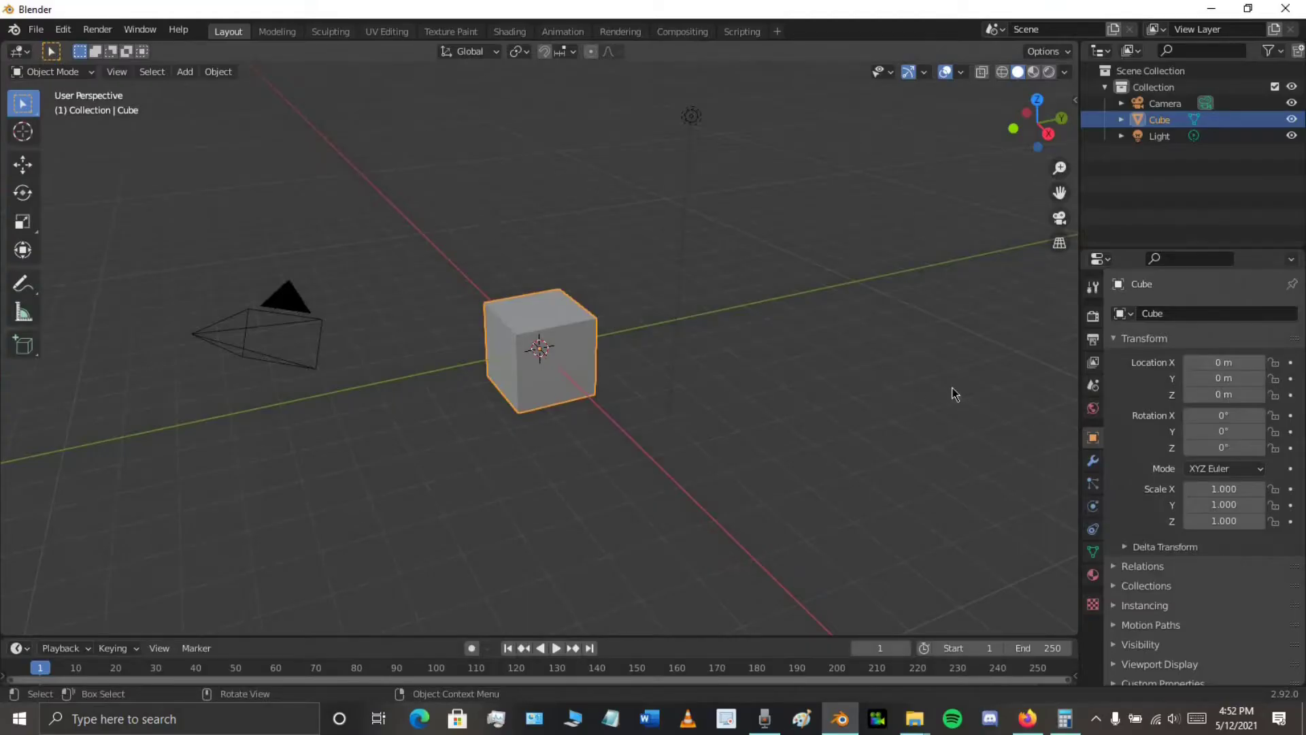
In Blender, delete all default scene objects and add a mesh plane
key("a")
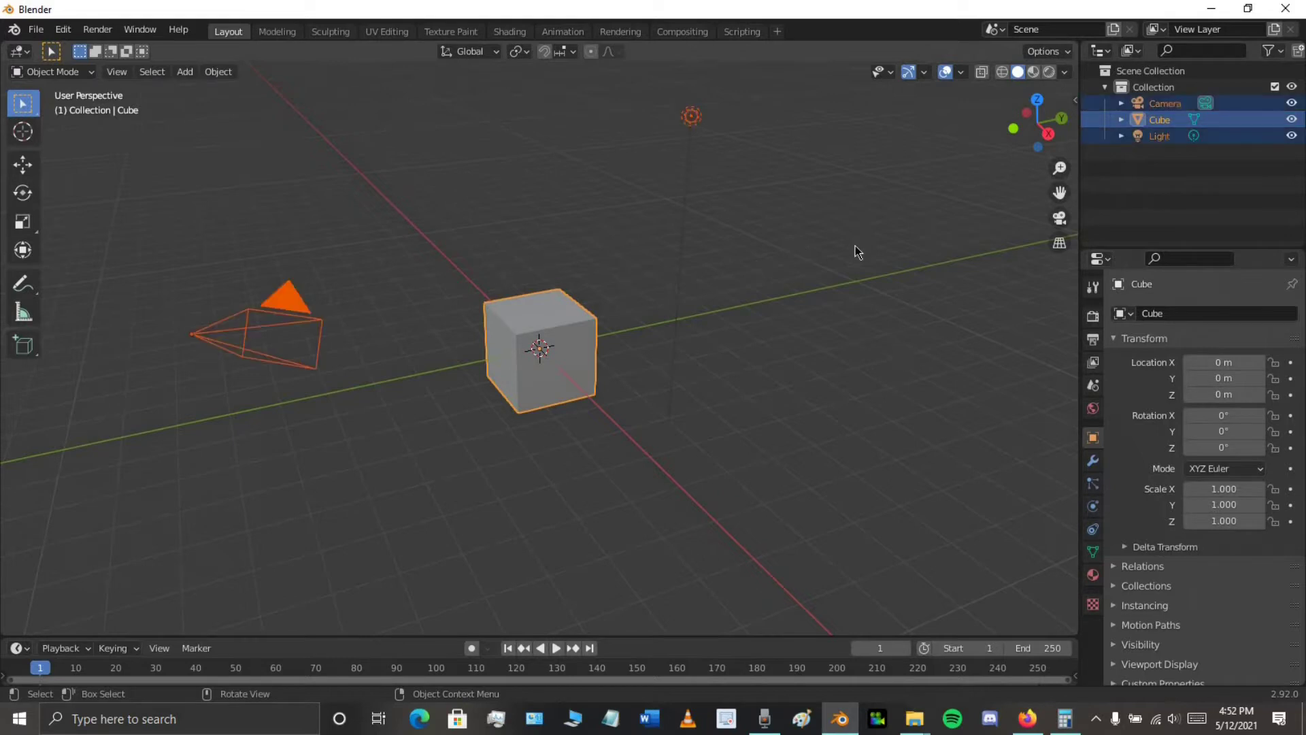
key("Delete")
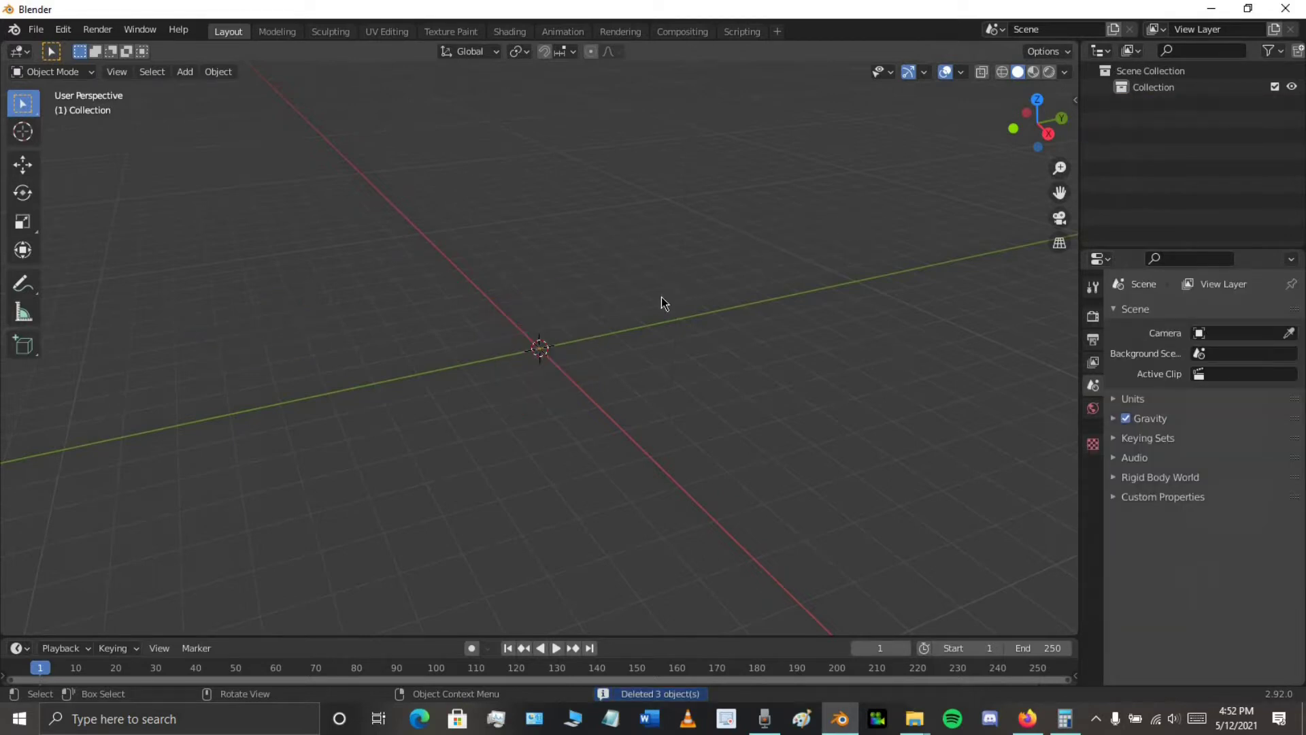
key("shift+a")
mouse_move(749, 258)
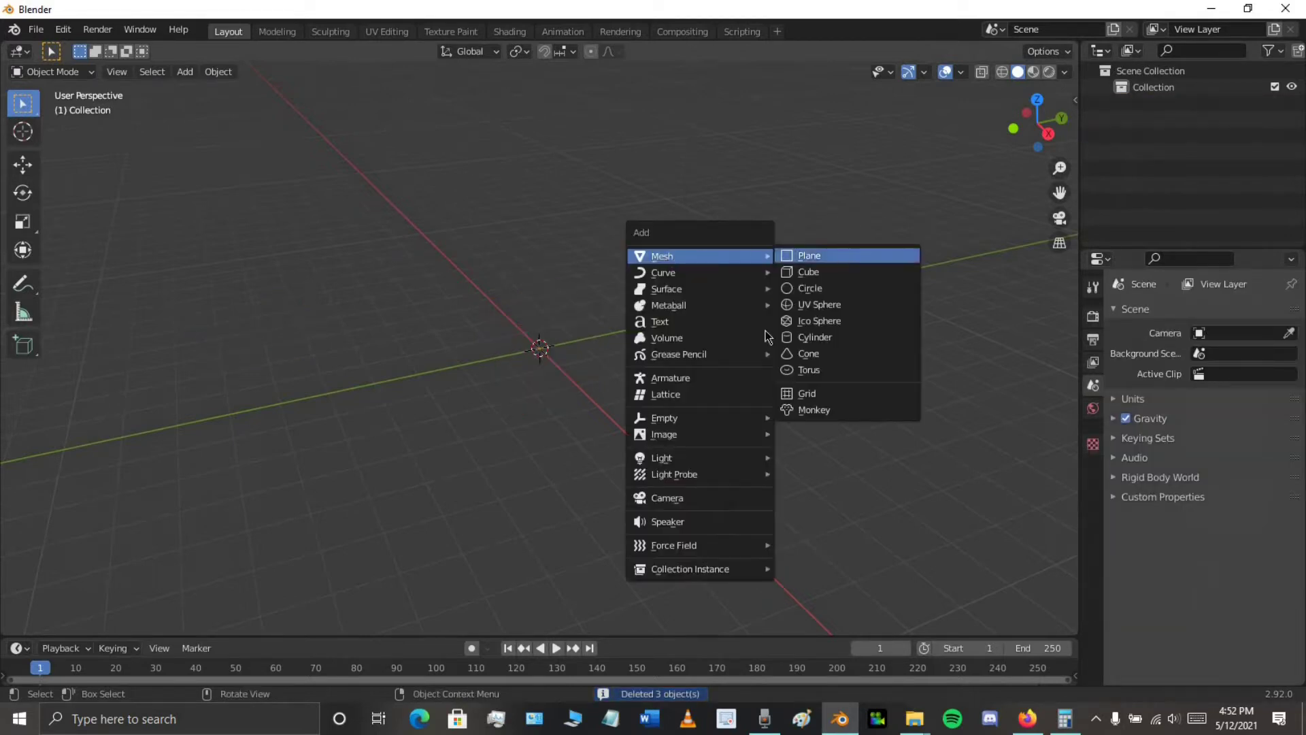
left_click(810, 254)
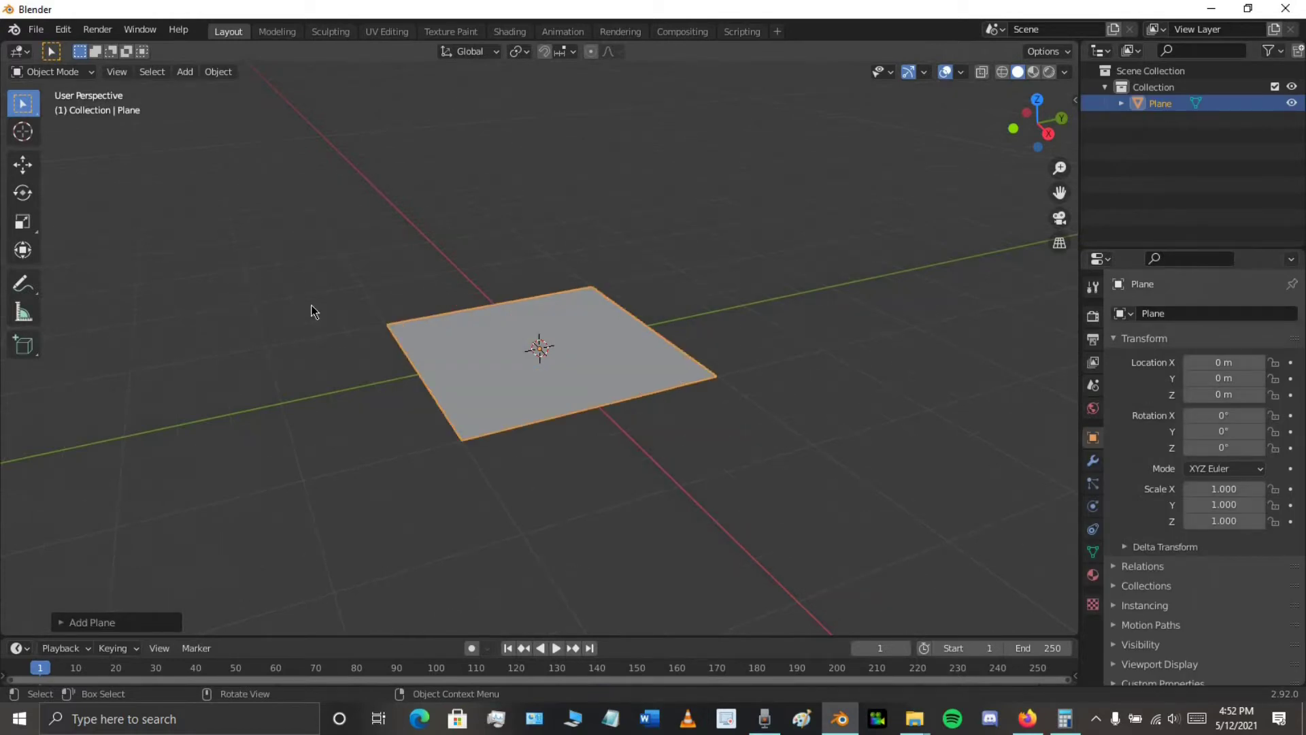
middle_click_drag(471, 329, 639, 374)
key("n")
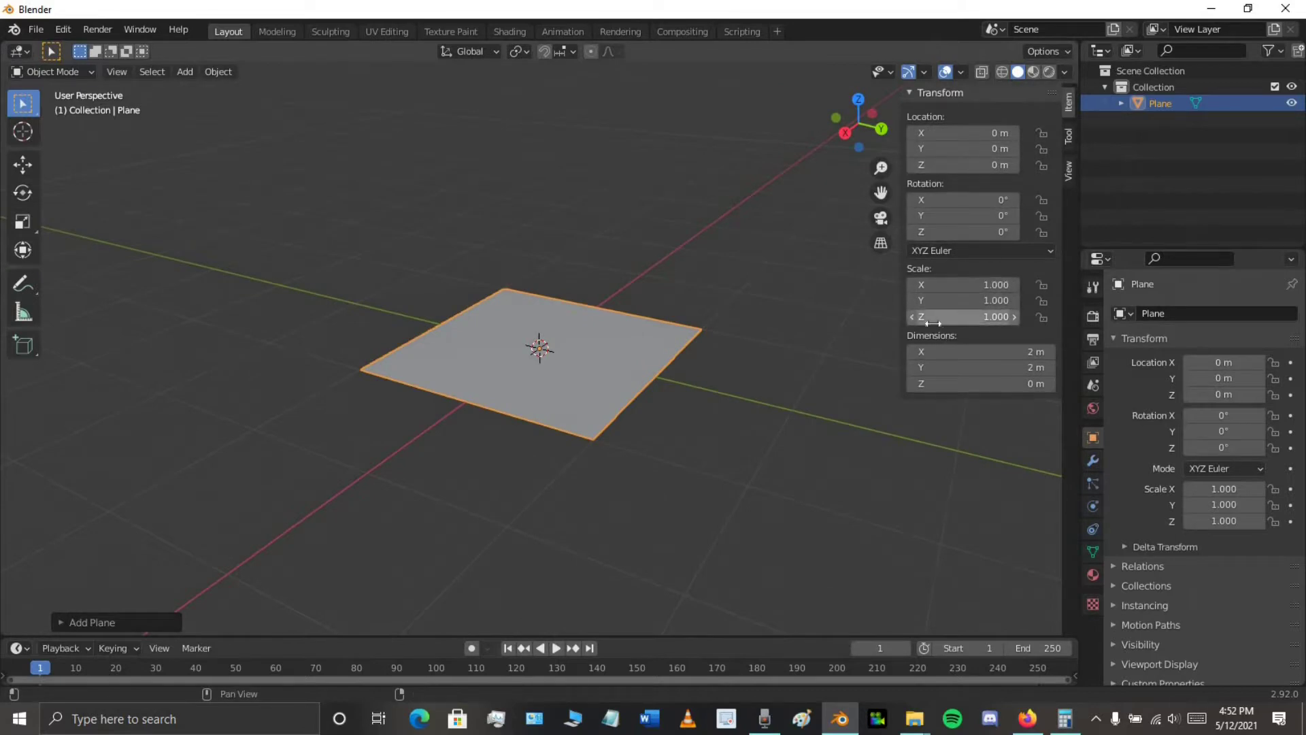
left_click_drag(932, 321, 955, 290)
key("ctrl+z")
key("ctrl+shift+z")
key("ctrl+z")
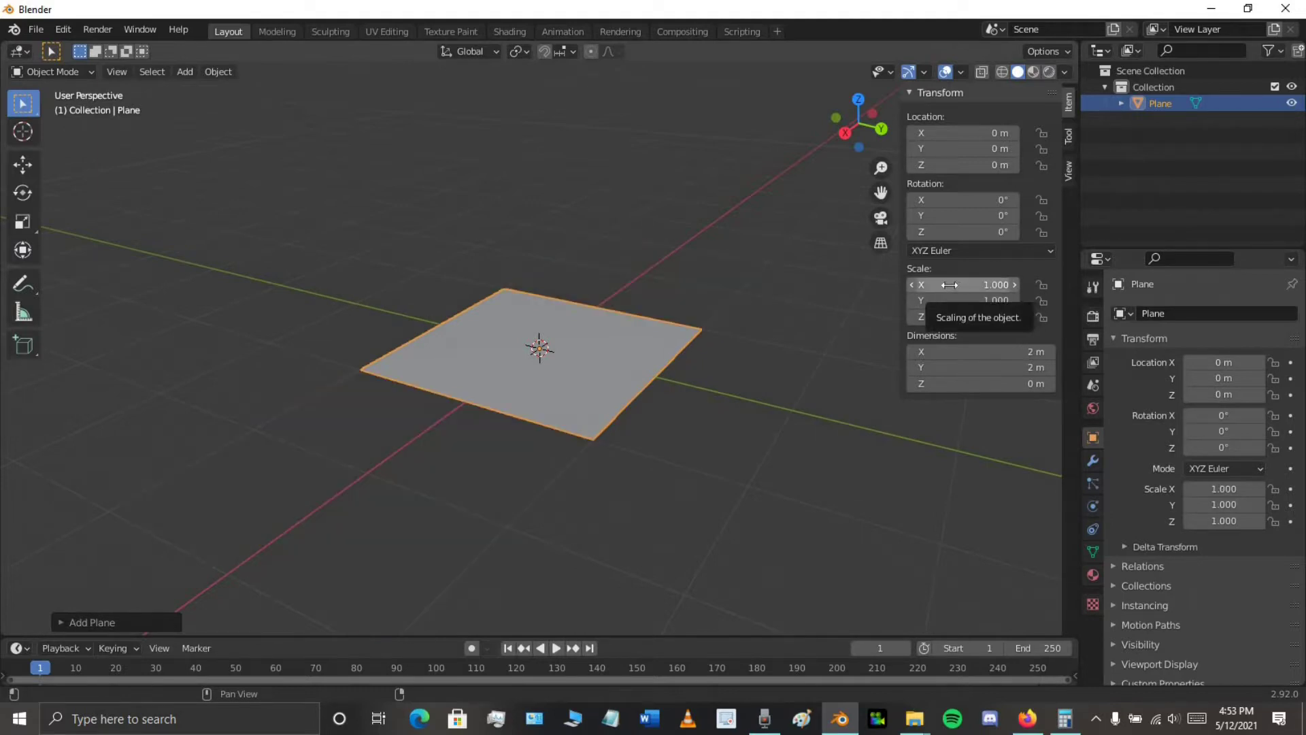
key("n")
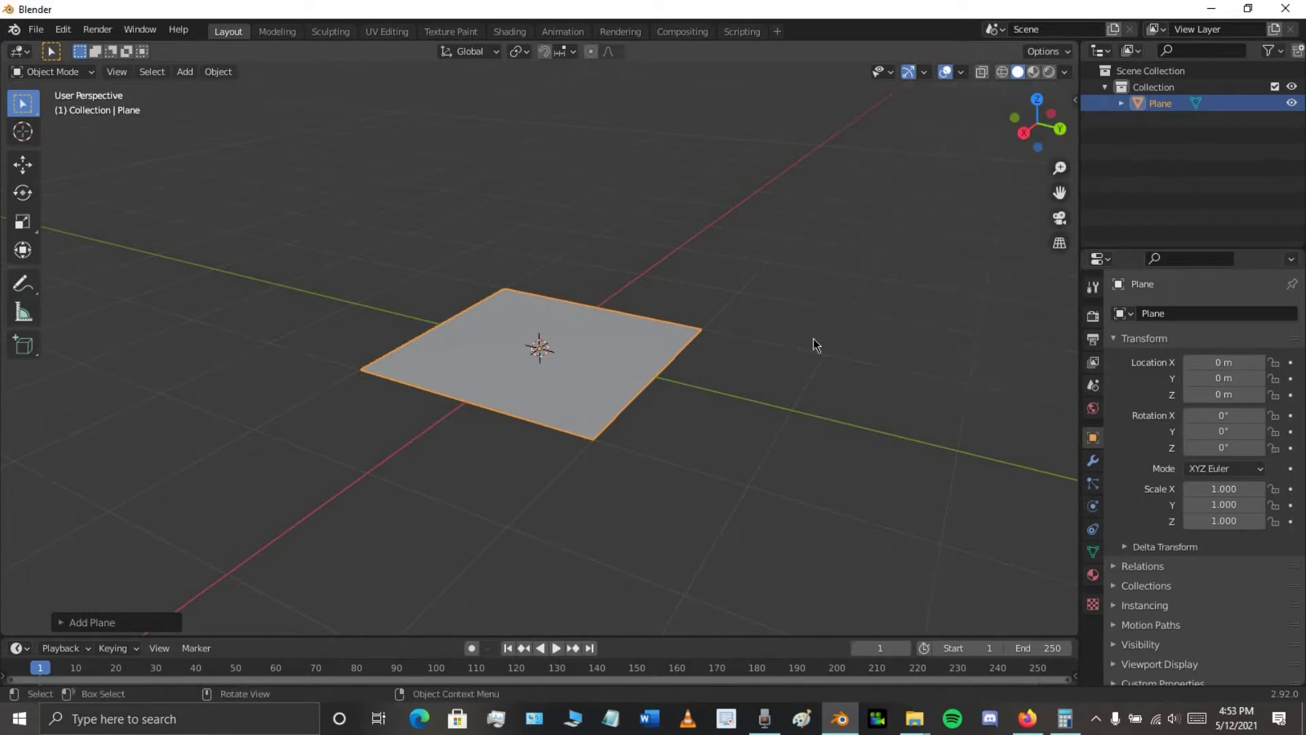
Put the plane in Edit Mode and enable the Face Area measurement overlay, leaving edge length, edge angle and face angle off
key("Tab")
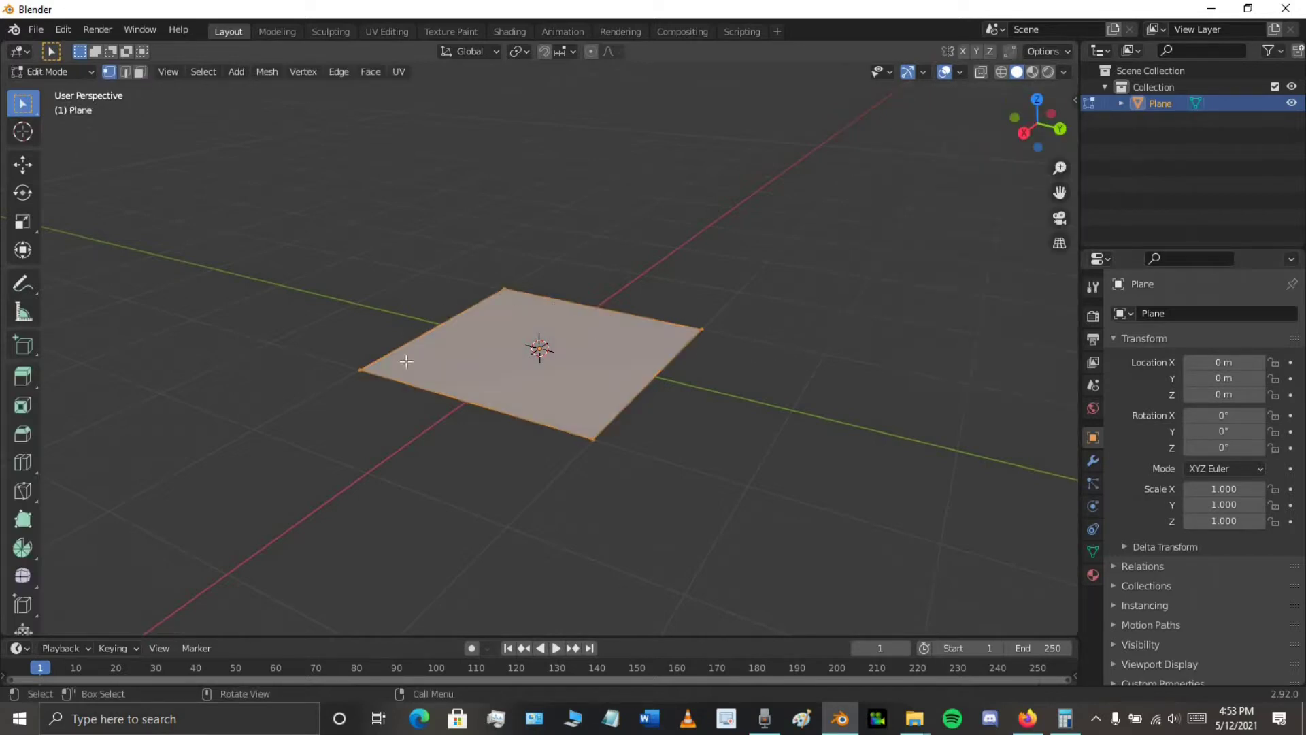
left_click(960, 72)
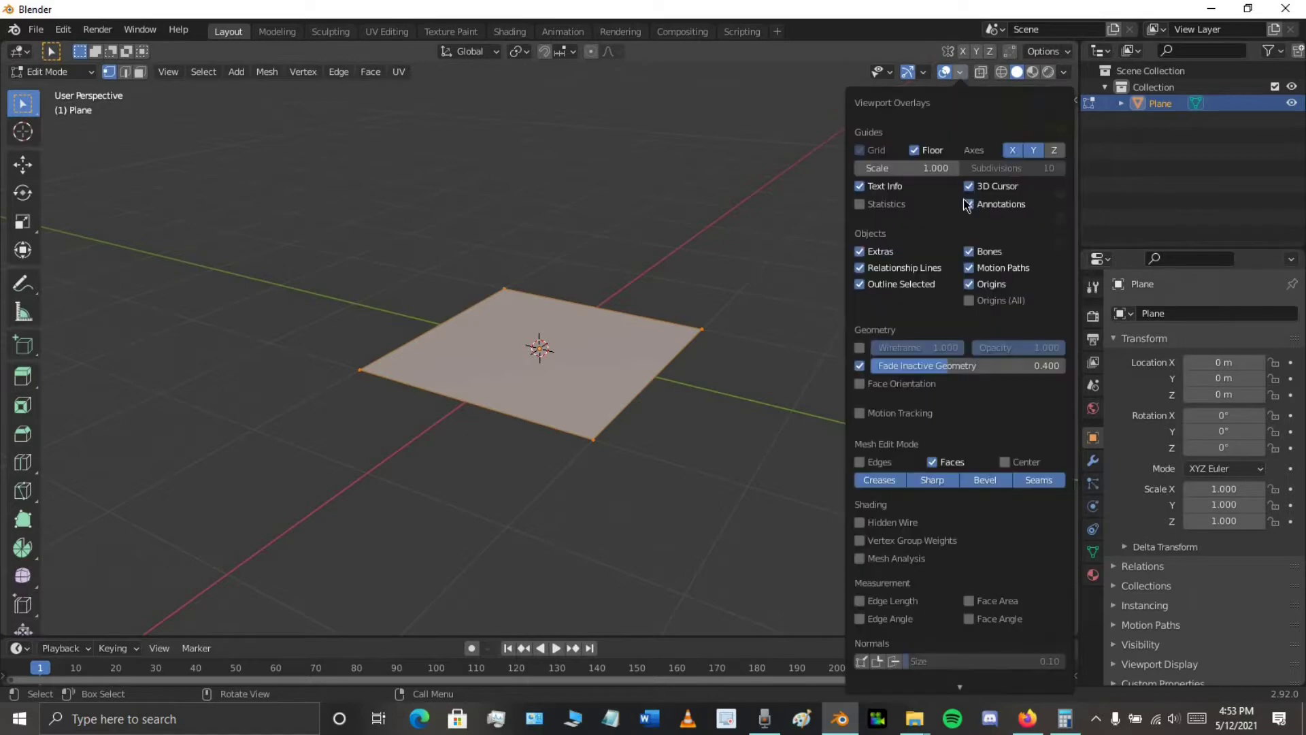
left_click(903, 602)
left_click(897, 604)
left_click(897, 618)
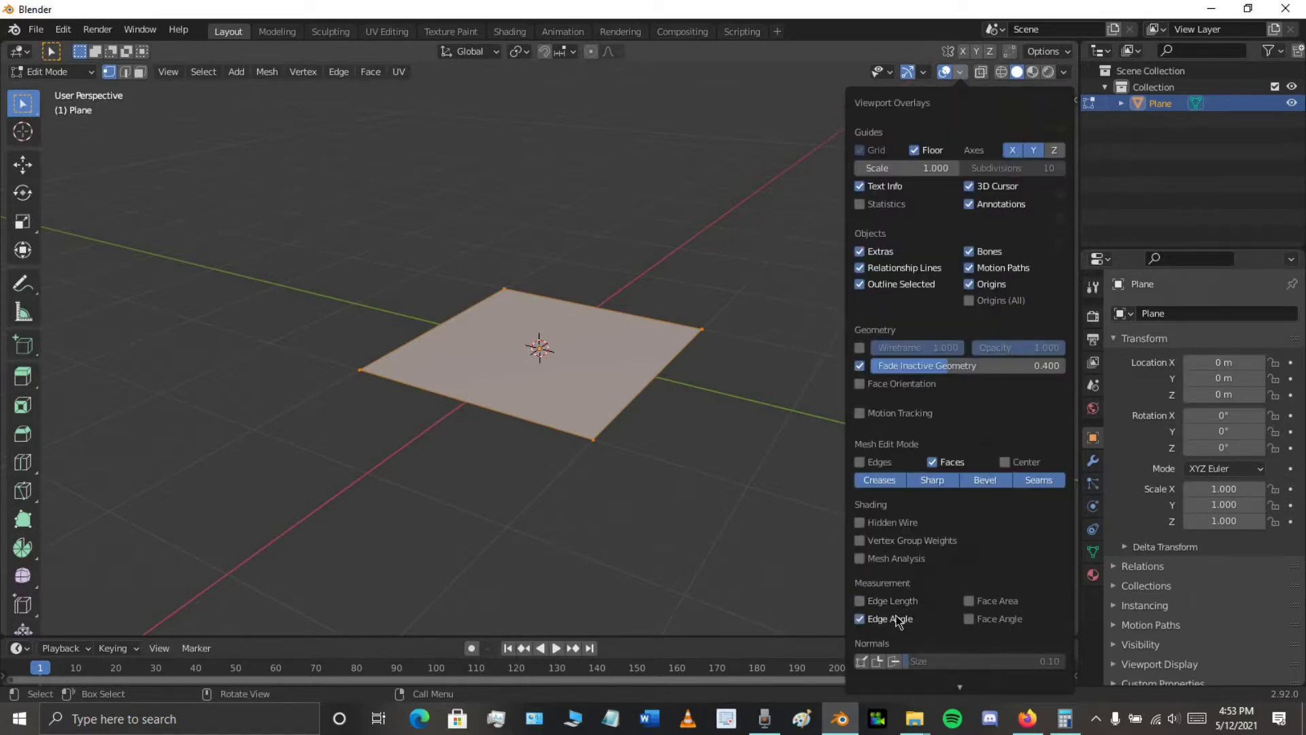
left_click(985, 619)
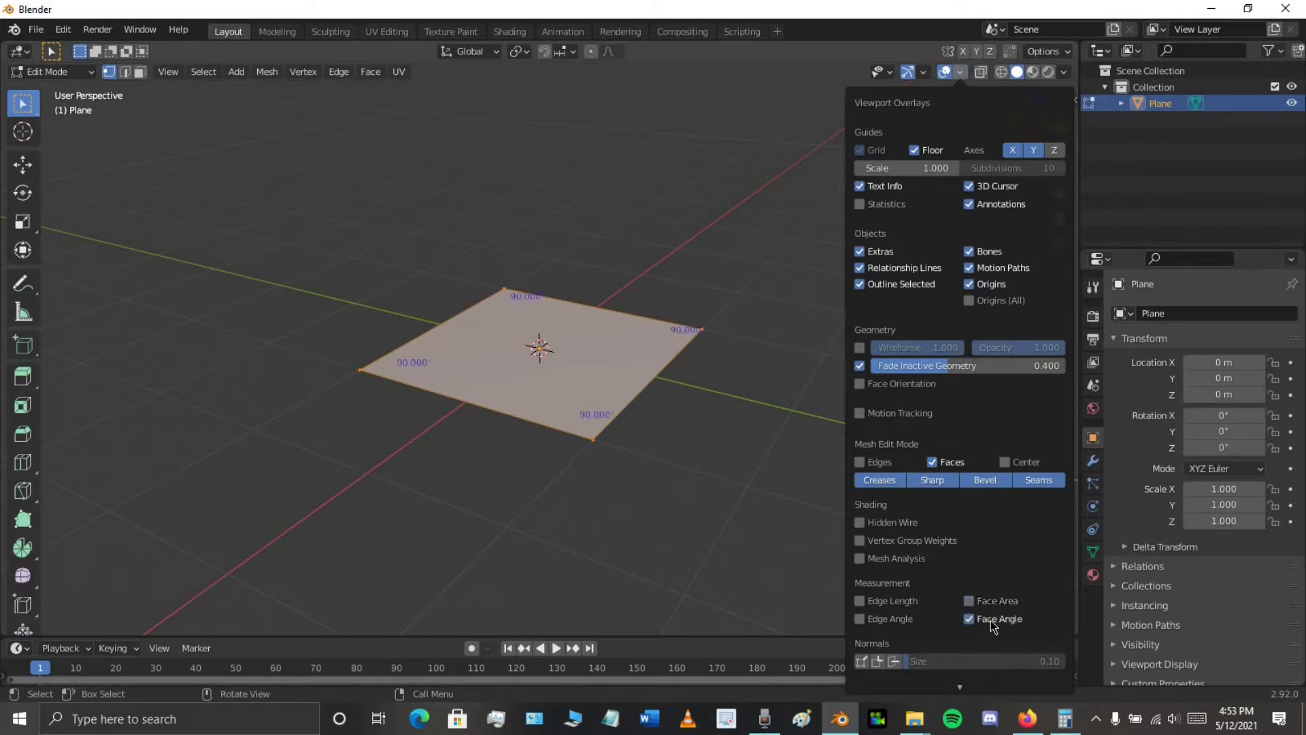
left_click(990, 619)
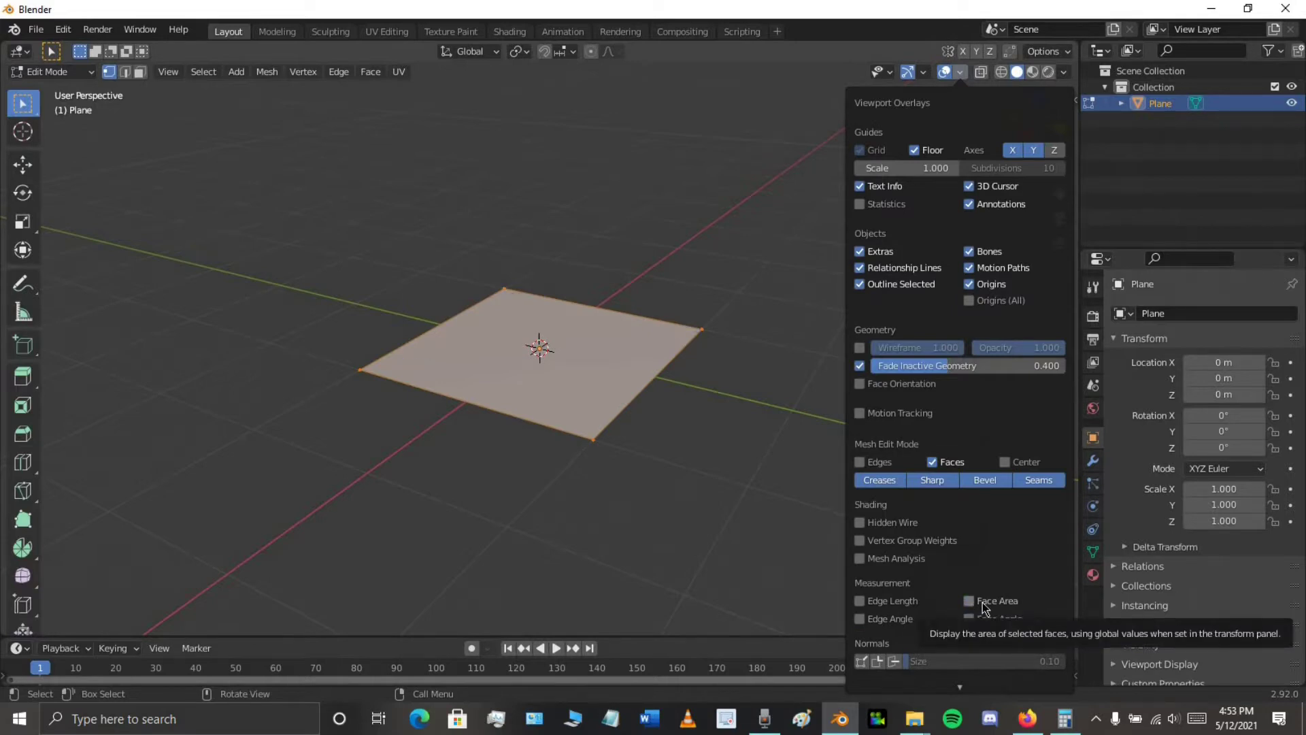
left_click(983, 605)
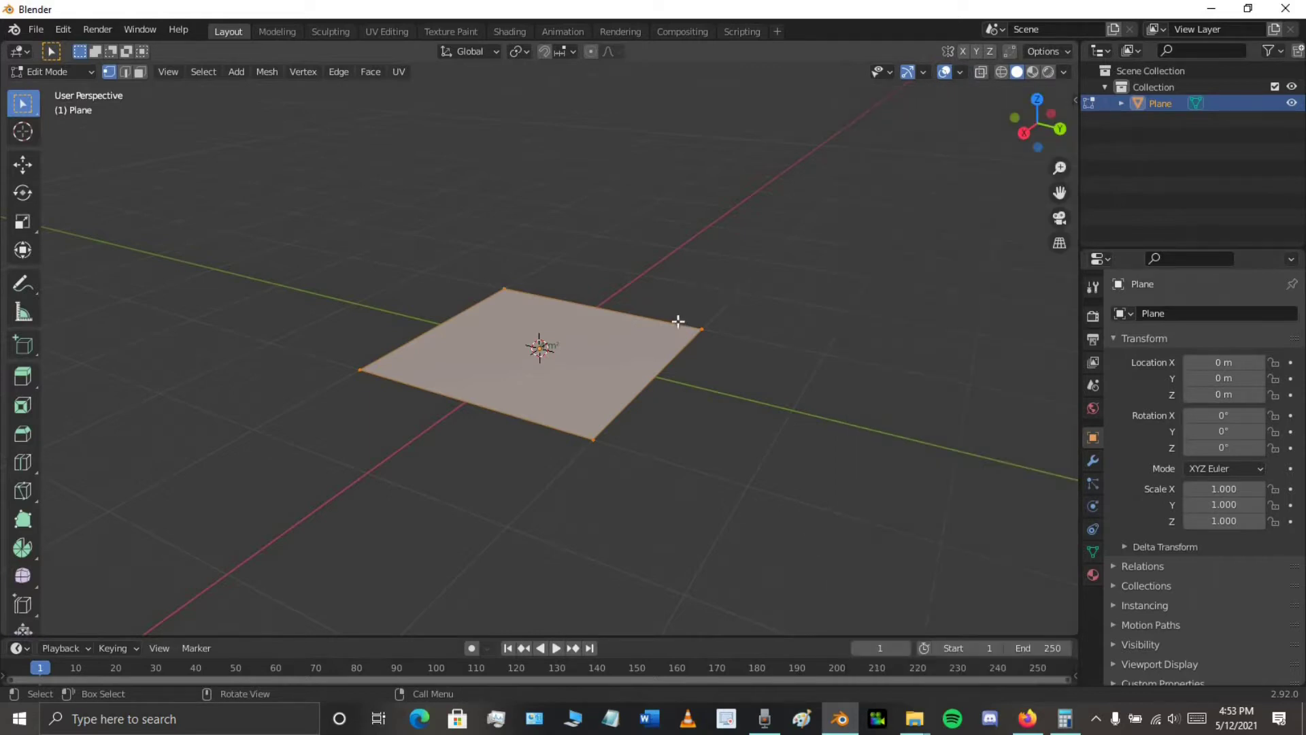
Move the 3D cursor away from the plane's centre so the face area label is readable, and return to box selection
scroll(668, 334, "up", 6)
scroll(666, 336, "down", 5)
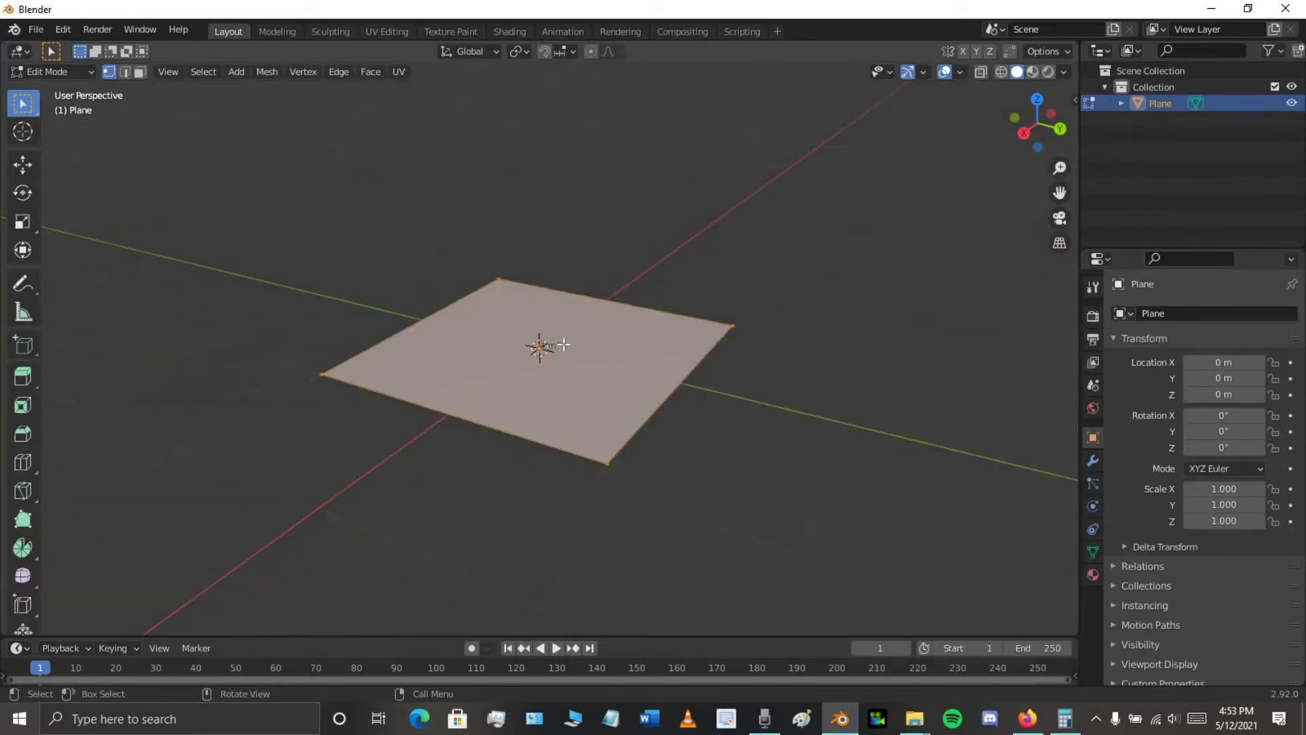
left_click(22, 136)
left_click(120, 136)
key("w")
Check the 25-acre conversion to square meters in Calculator, and scale the plane's face in Blender to about 101,176 m²
key("alt+Tab")
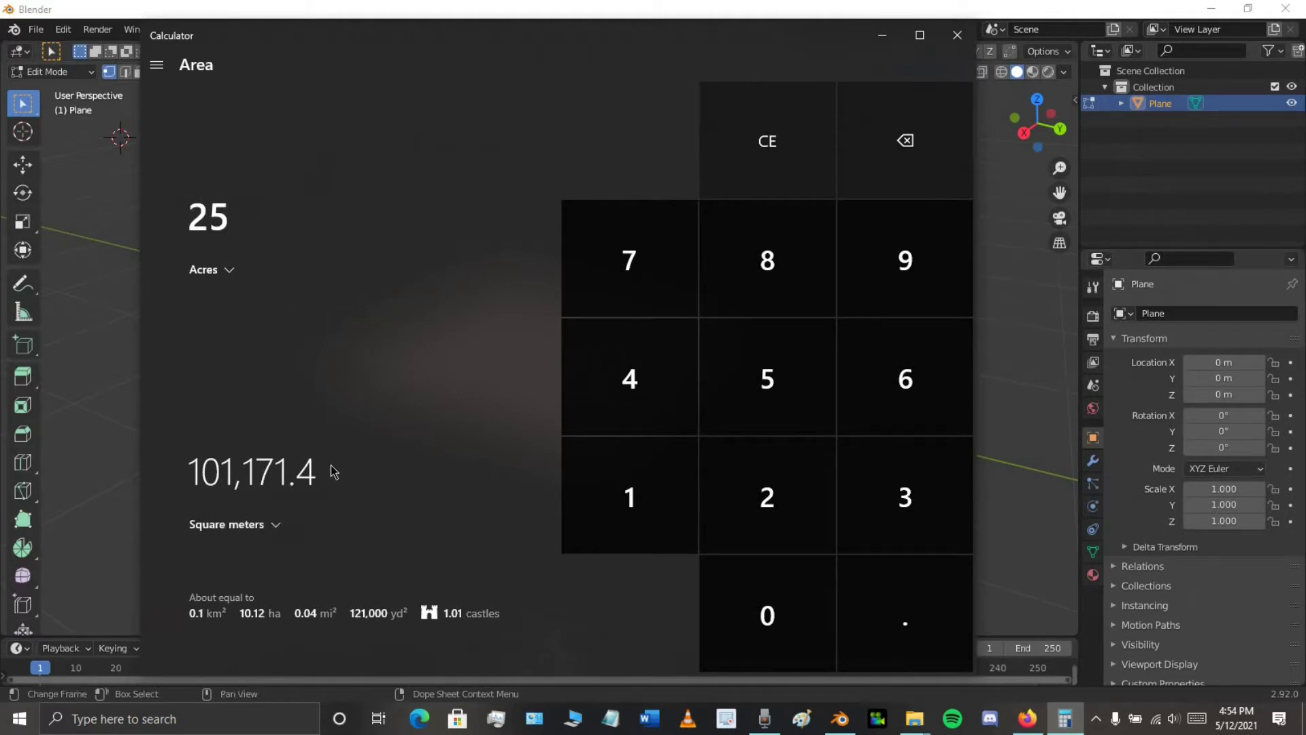
left_click(760, 9)
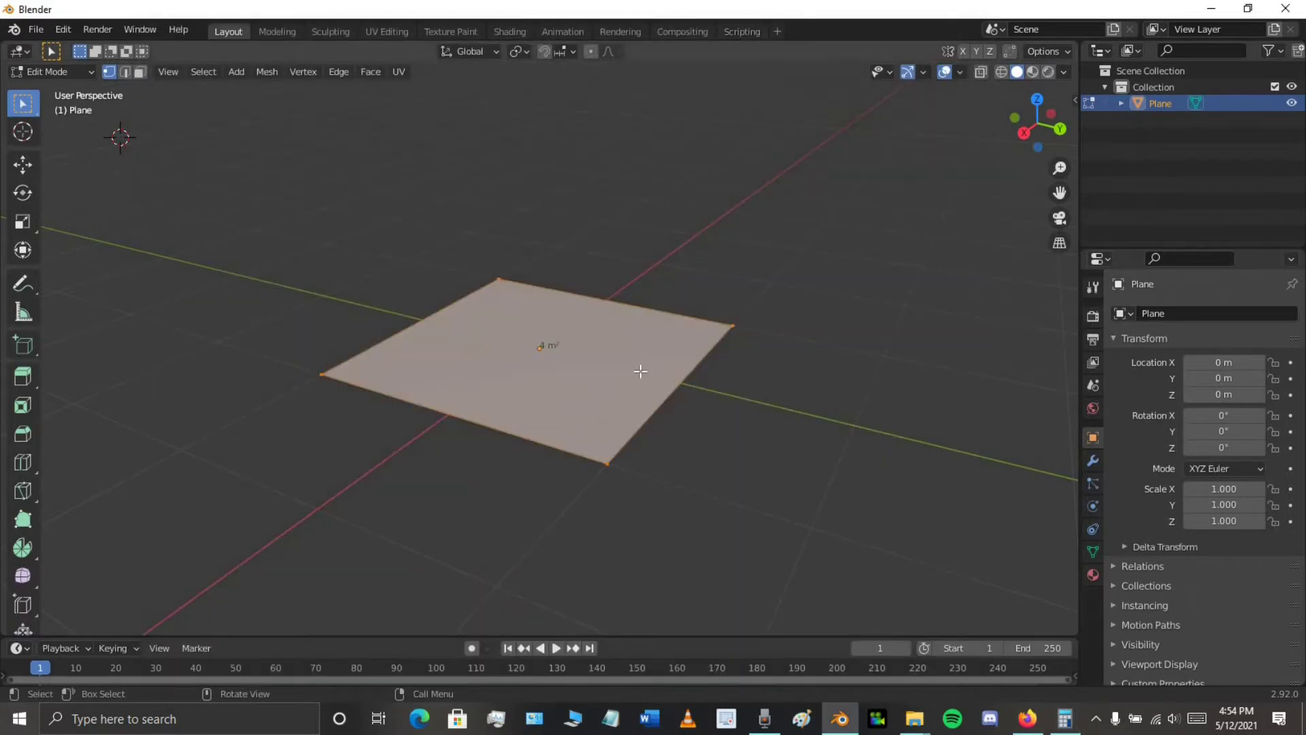
key("s")
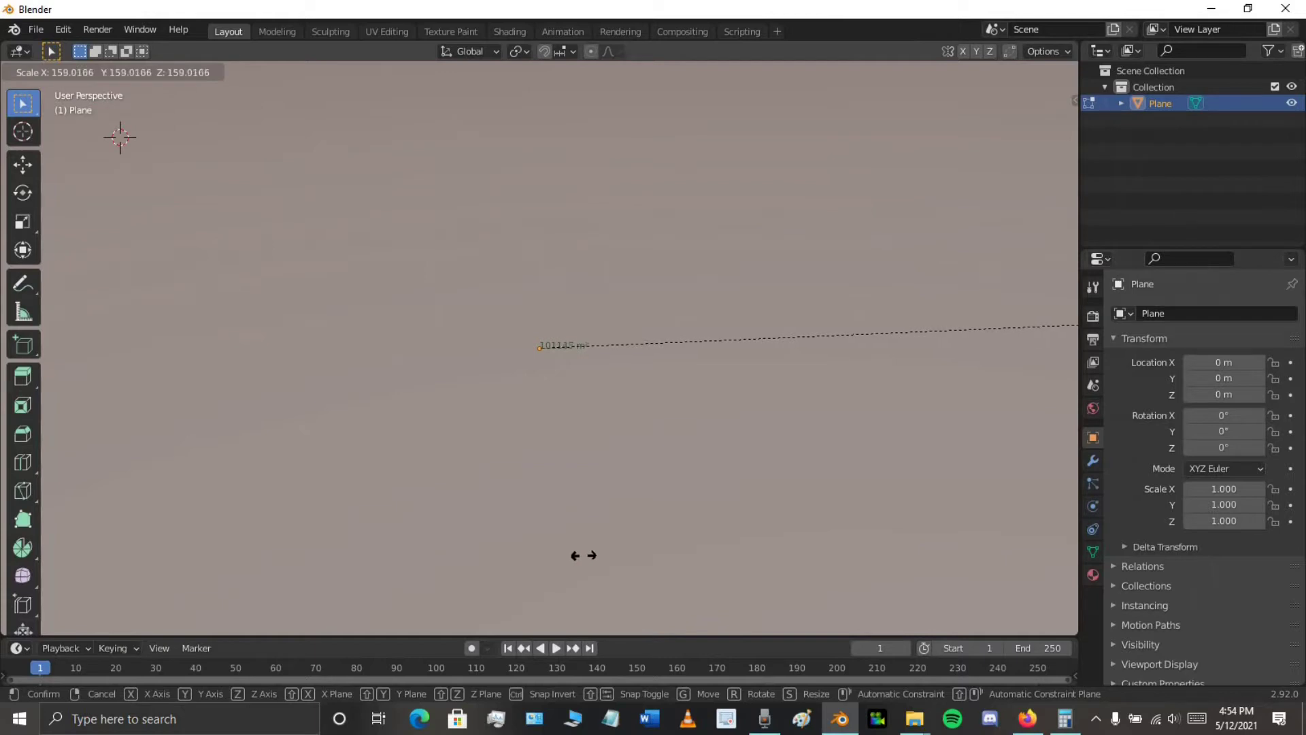
left_click(584, 555)
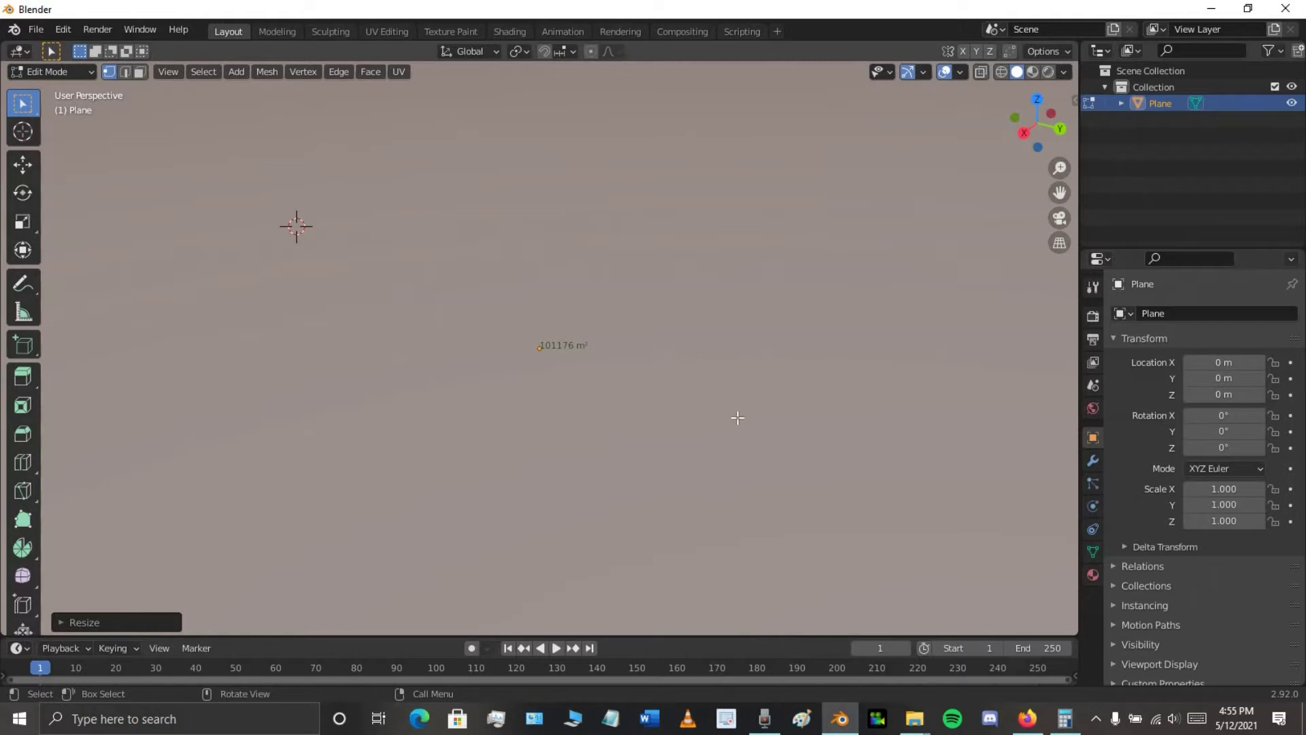
Set the viewport's clip end distance to 90000 m so the whole plane displays when viewed from far away
scroll(737, 418, "down", 7)
scroll(741, 404, "down", 5)
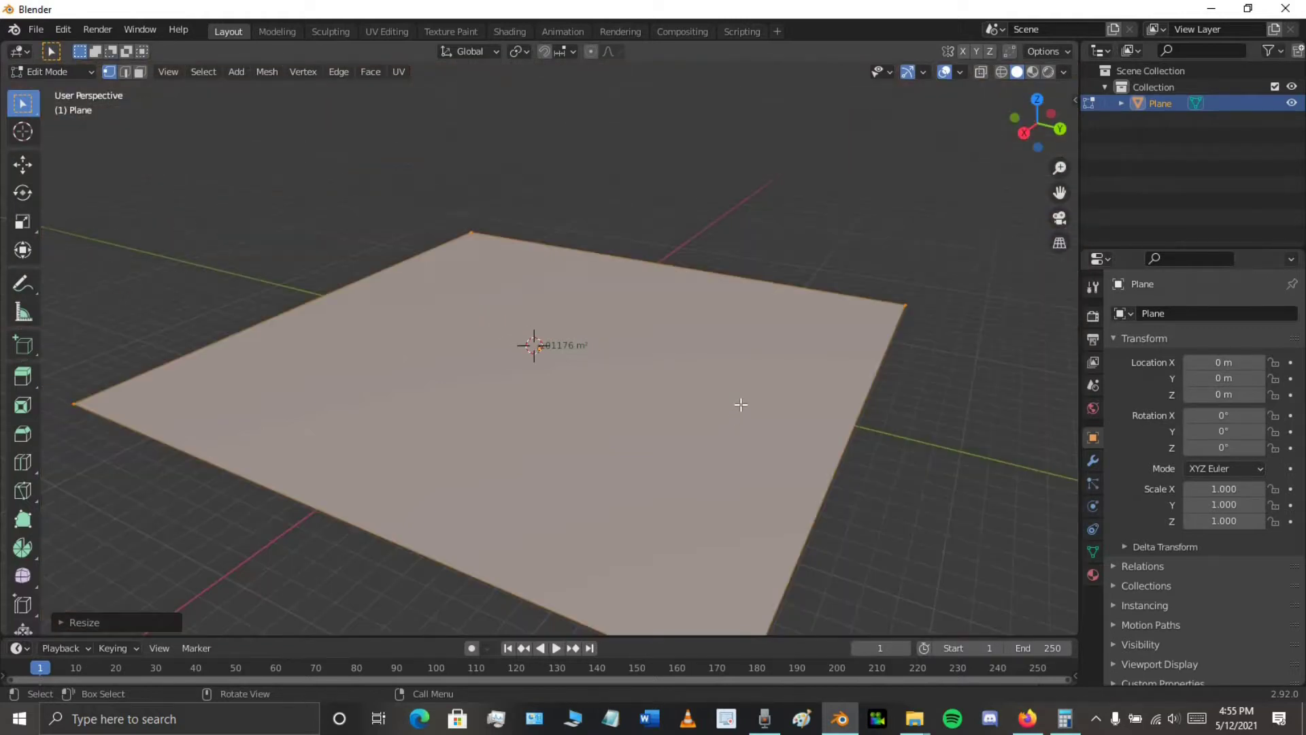
scroll(737, 402, "up", 3)
scroll(738, 402, "down", 3)
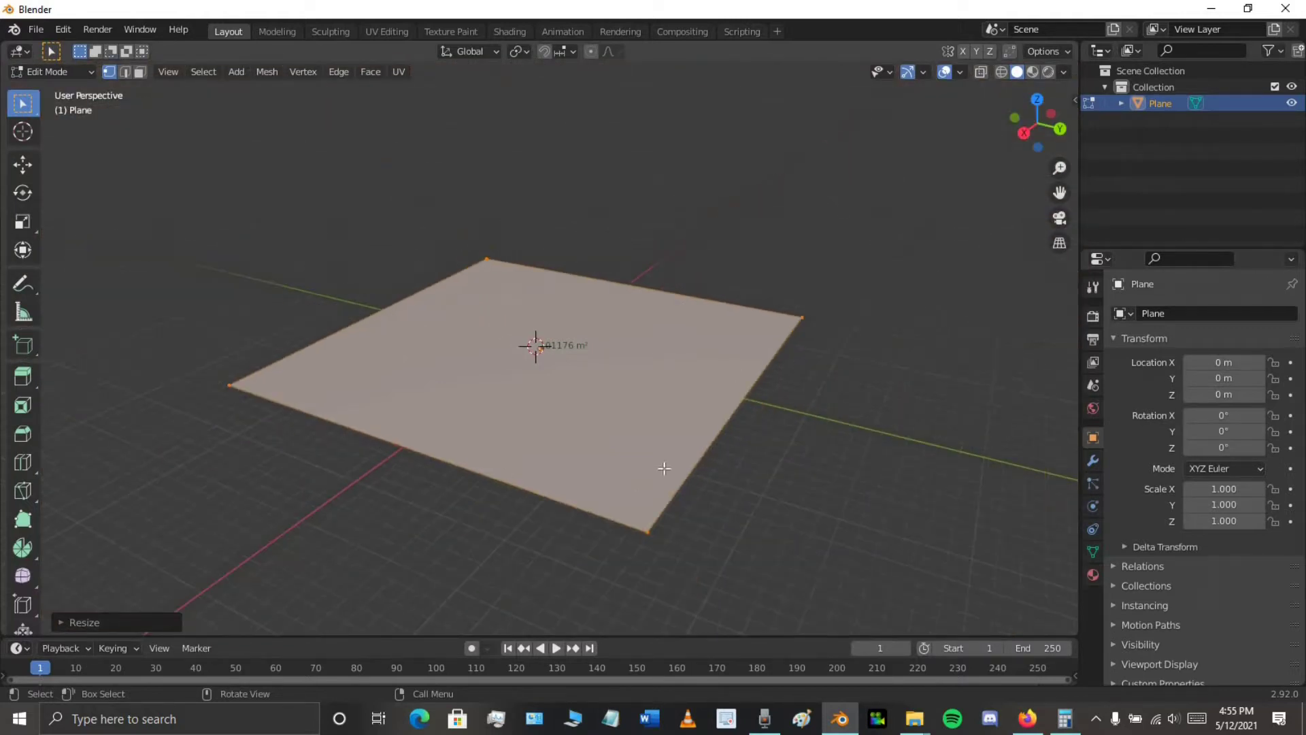
scroll(710, 388, "down", 6)
scroll(709, 388, "up", 4)
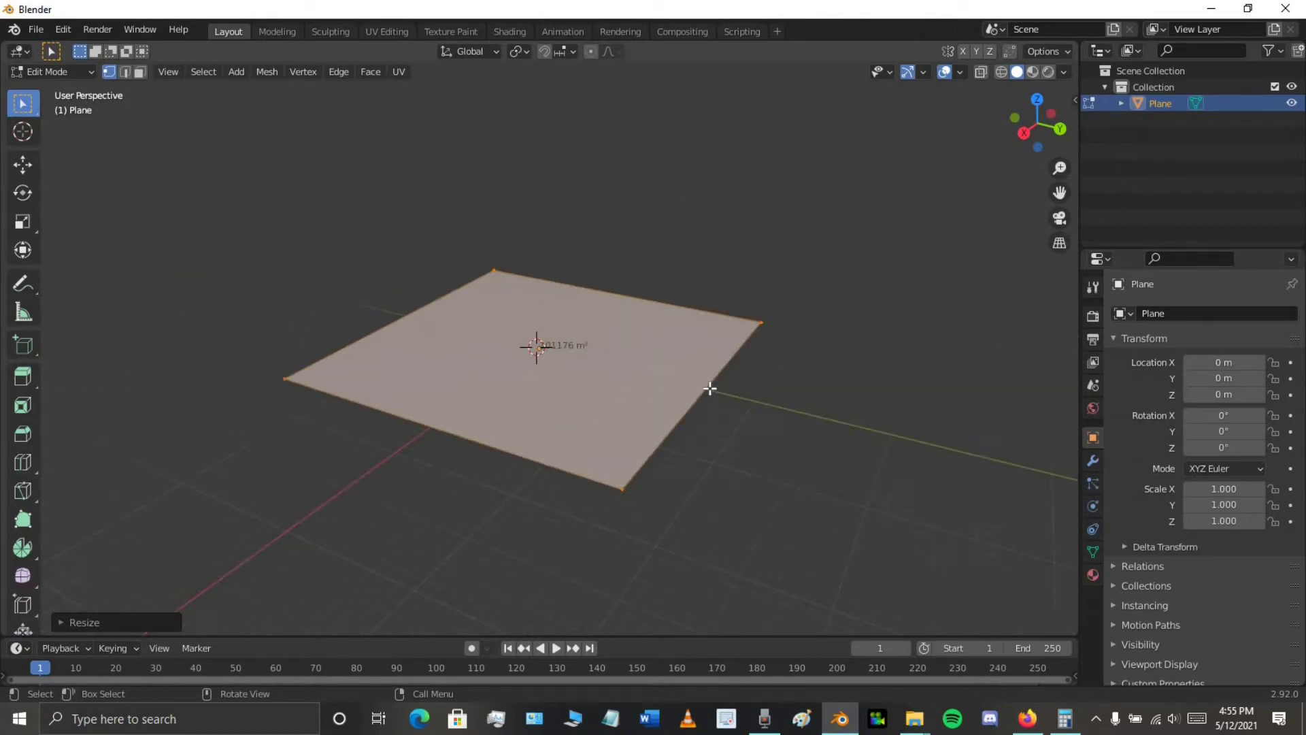
scroll(709, 388, "down", 5)
scroll(412, 330, "up", 5)
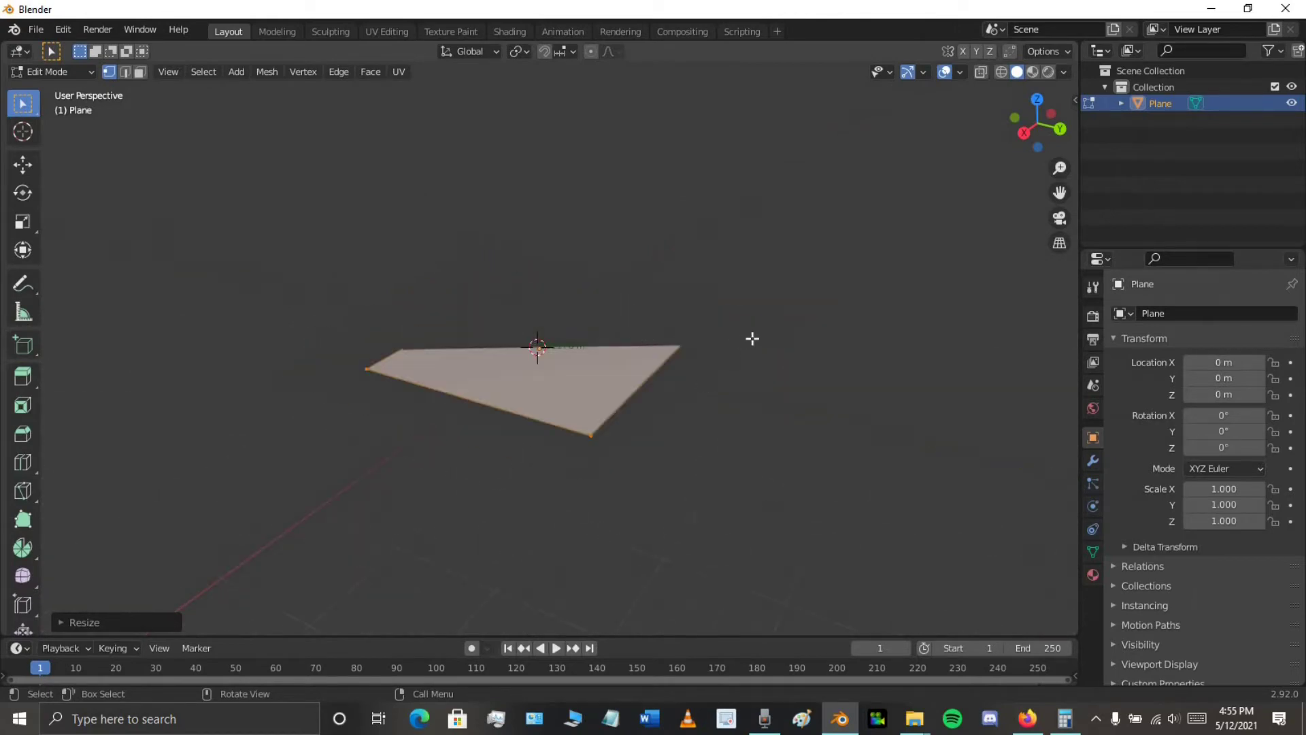
key("n")
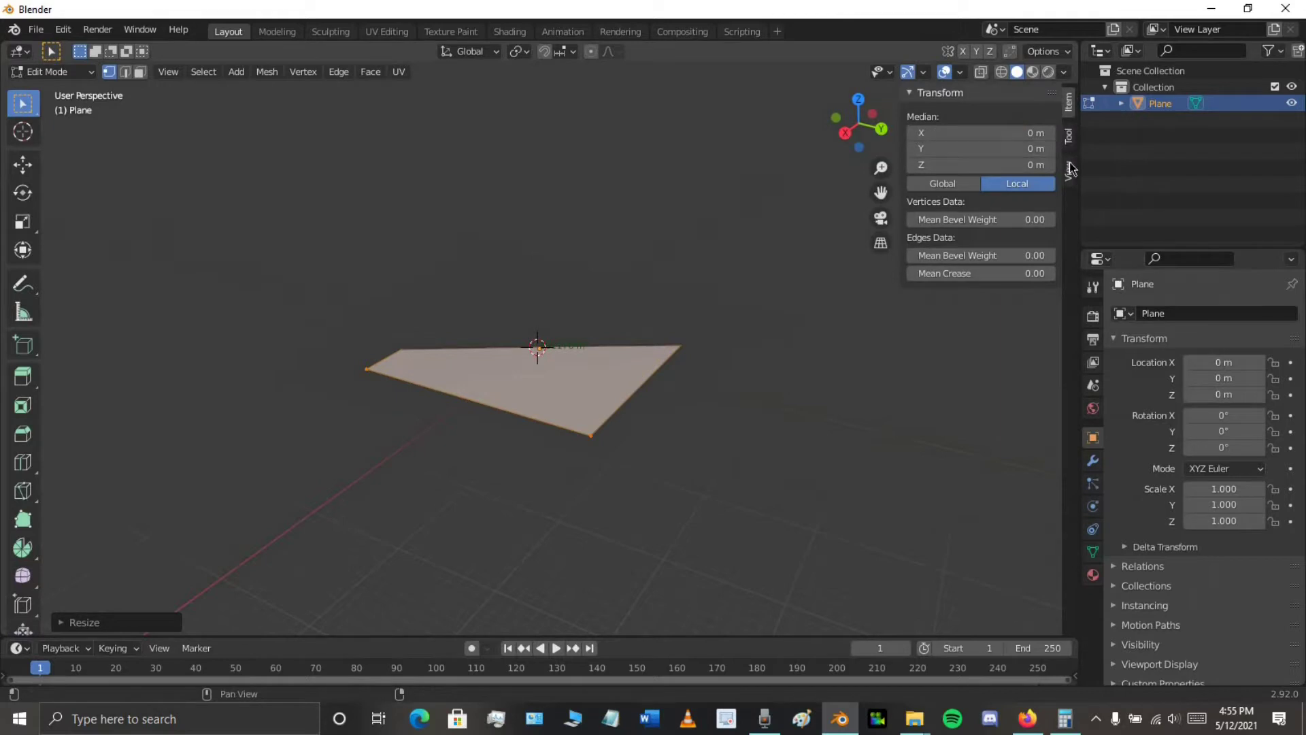
left_click(1068, 169)
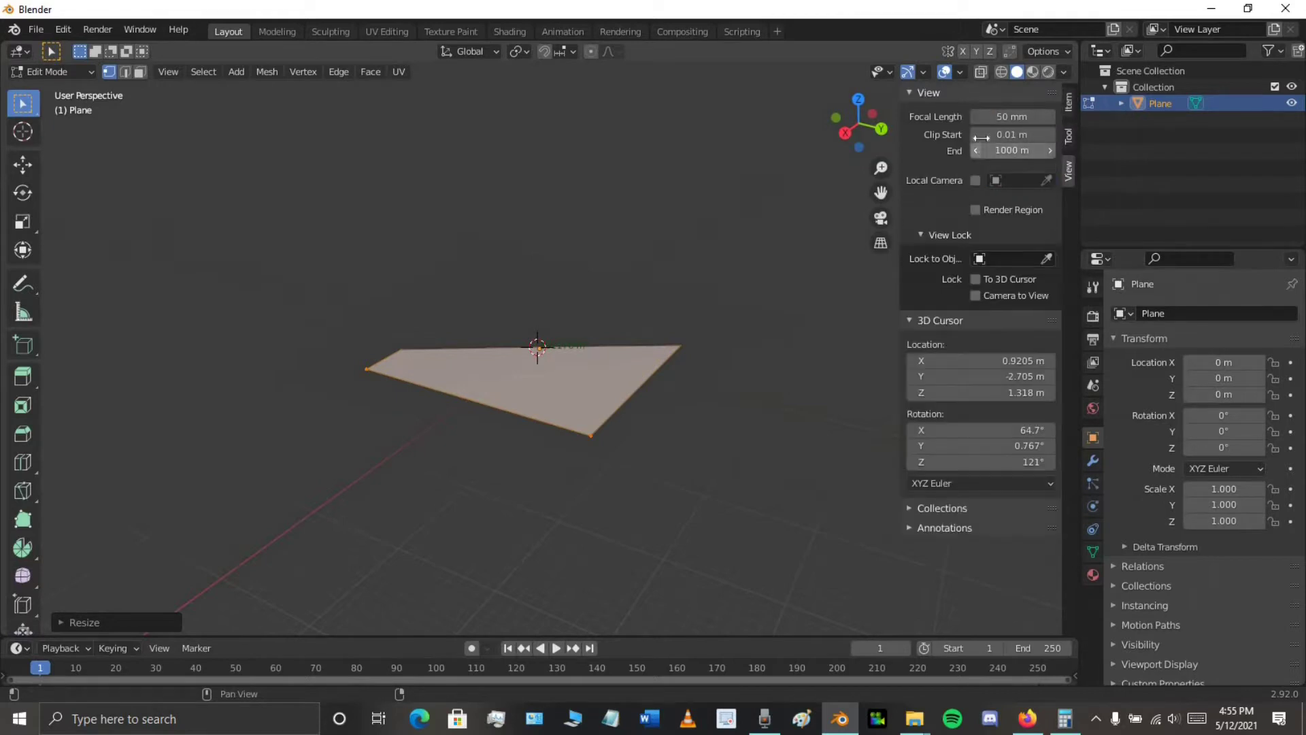
left_click(1016, 151)
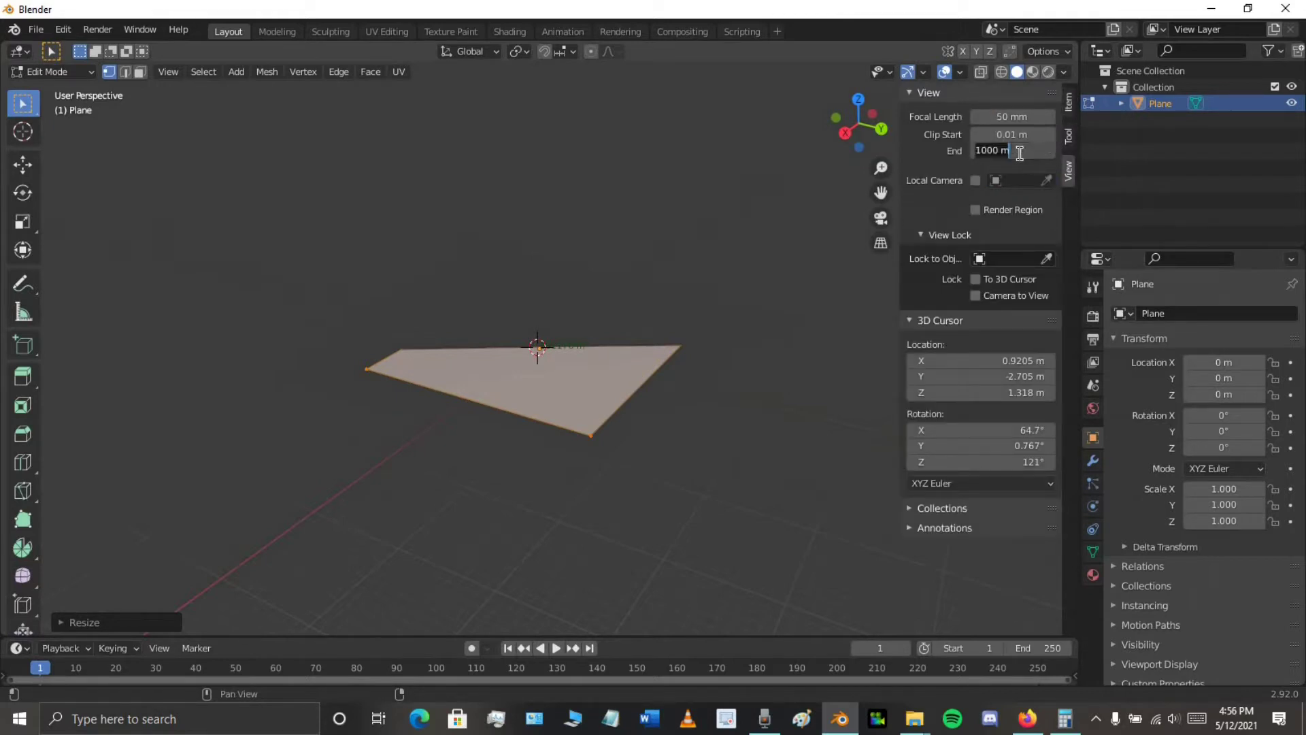
type("90000")
key("Return")
key("n")
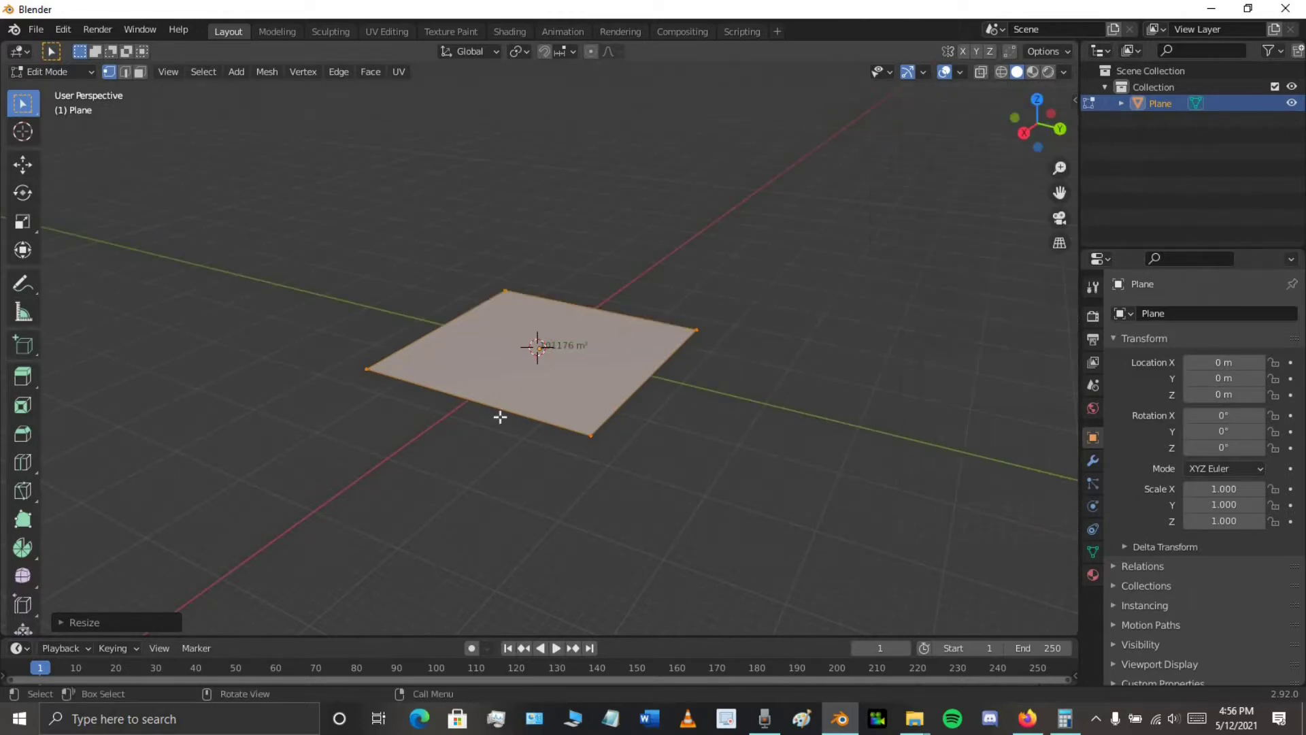
Snap the 3D cursor to the world origin at the plane's centre and return the plane to Object Mode
middle_click_drag(613, 419, 898, 333)
middle_click_drag(759, 313, 553, 334)
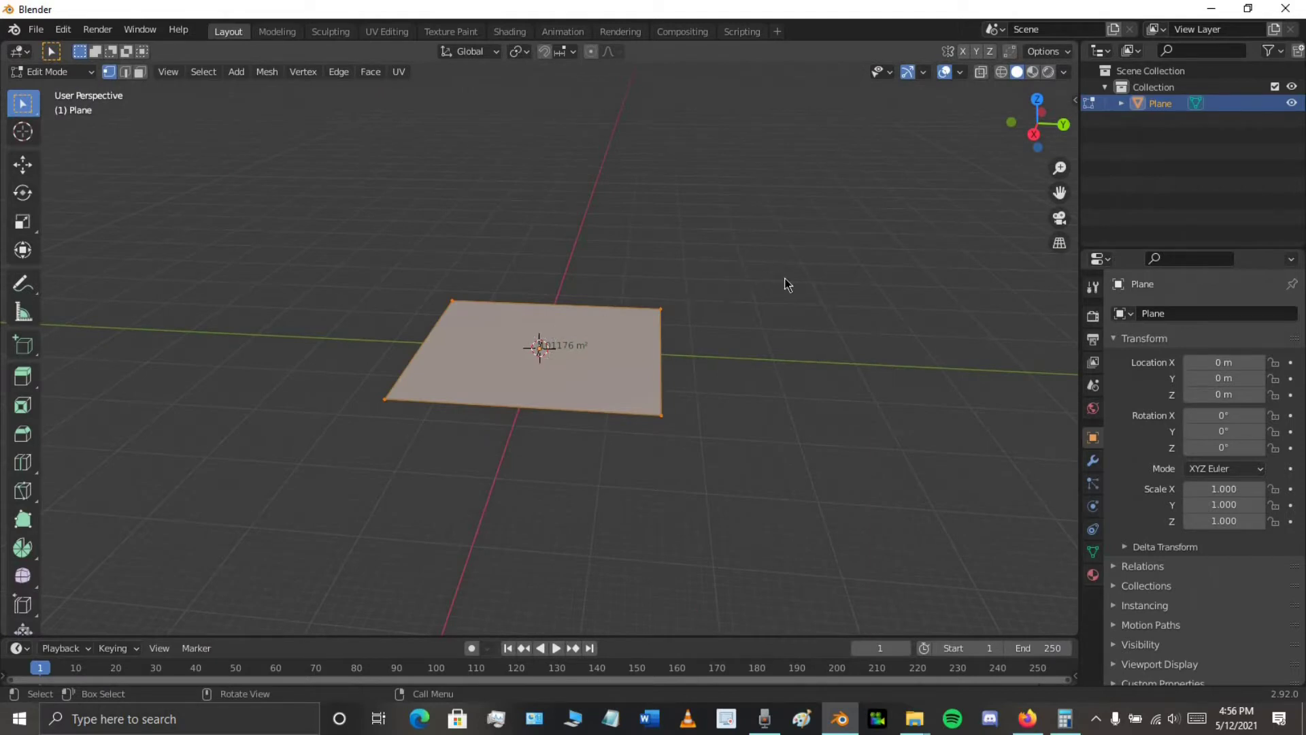
key("shift+s")
left_click(689, 339)
scroll(554, 452, "up", 8)
scroll(554, 452, "down", 7)
middle_click_drag(527, 446, 554, 432)
scroll(555, 430, "up", 4)
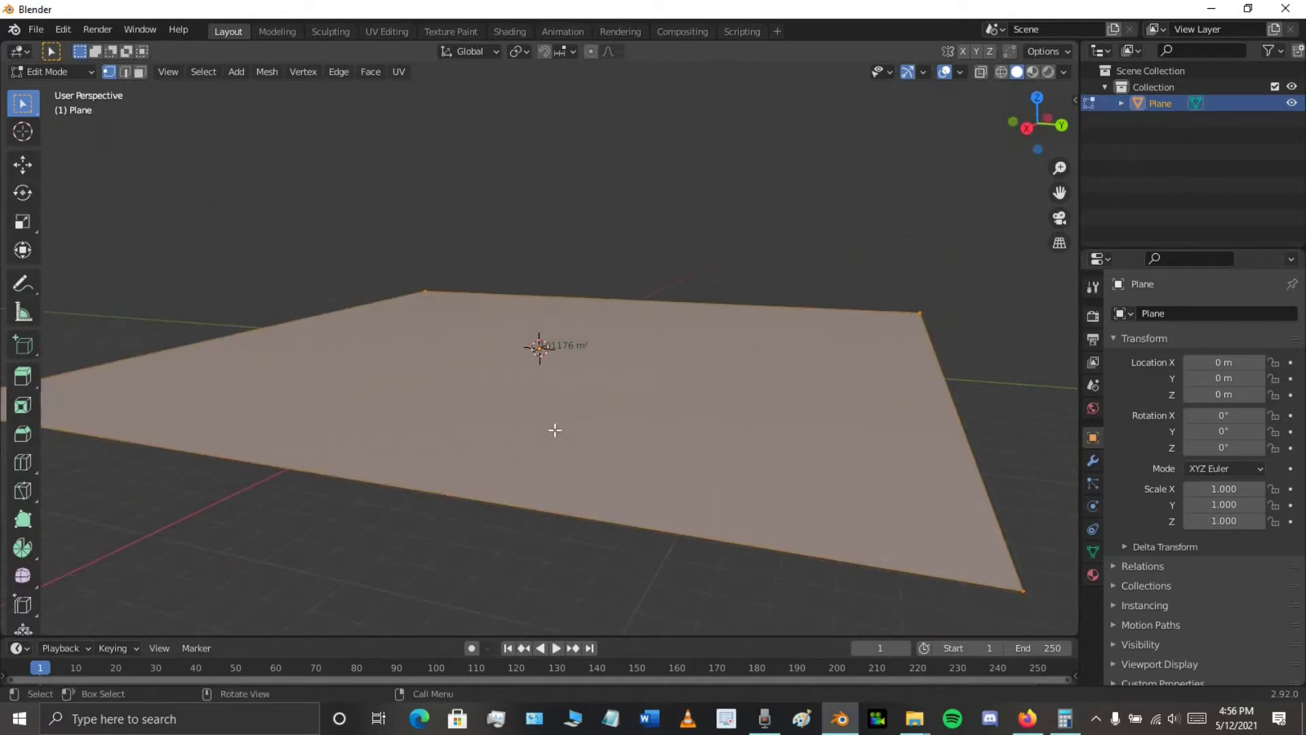
key("Tab")
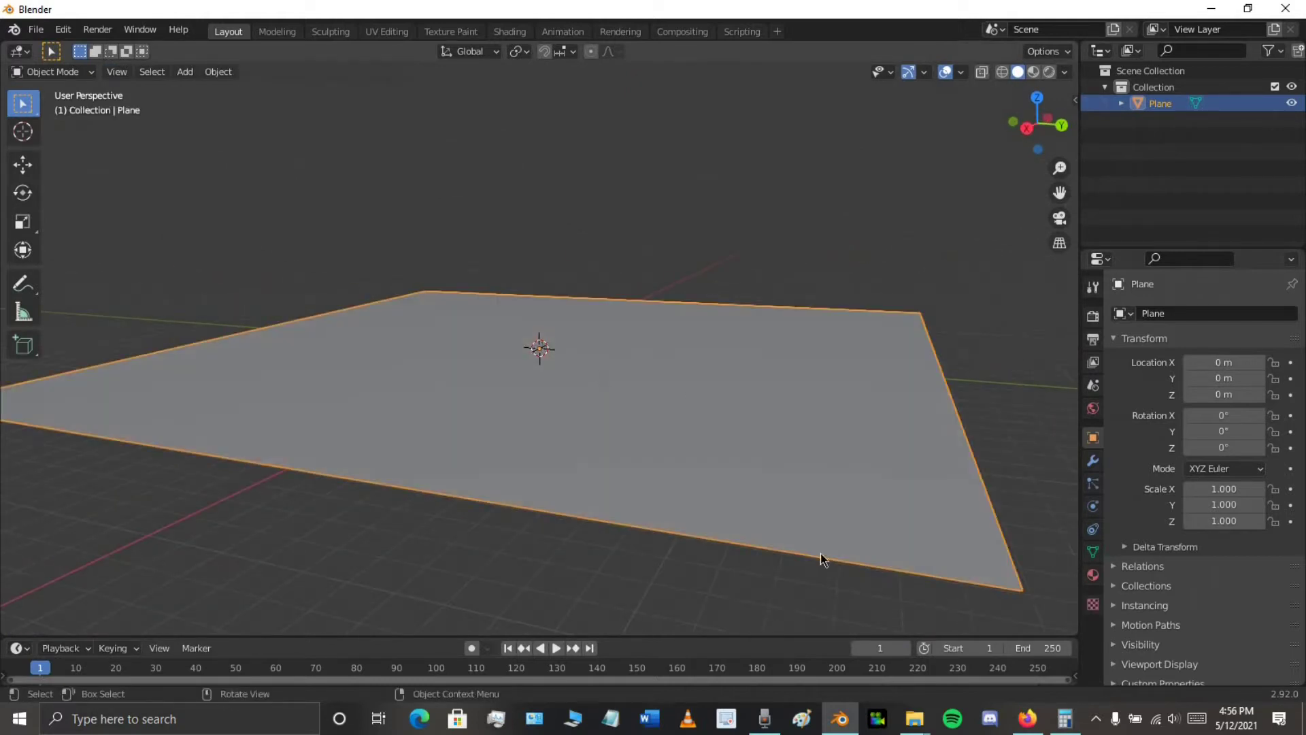
Switch to Firefox and examine the Asteroid Rock Surface PBR0221 preview and its flat maps on textures.com
left_click(1027, 718)
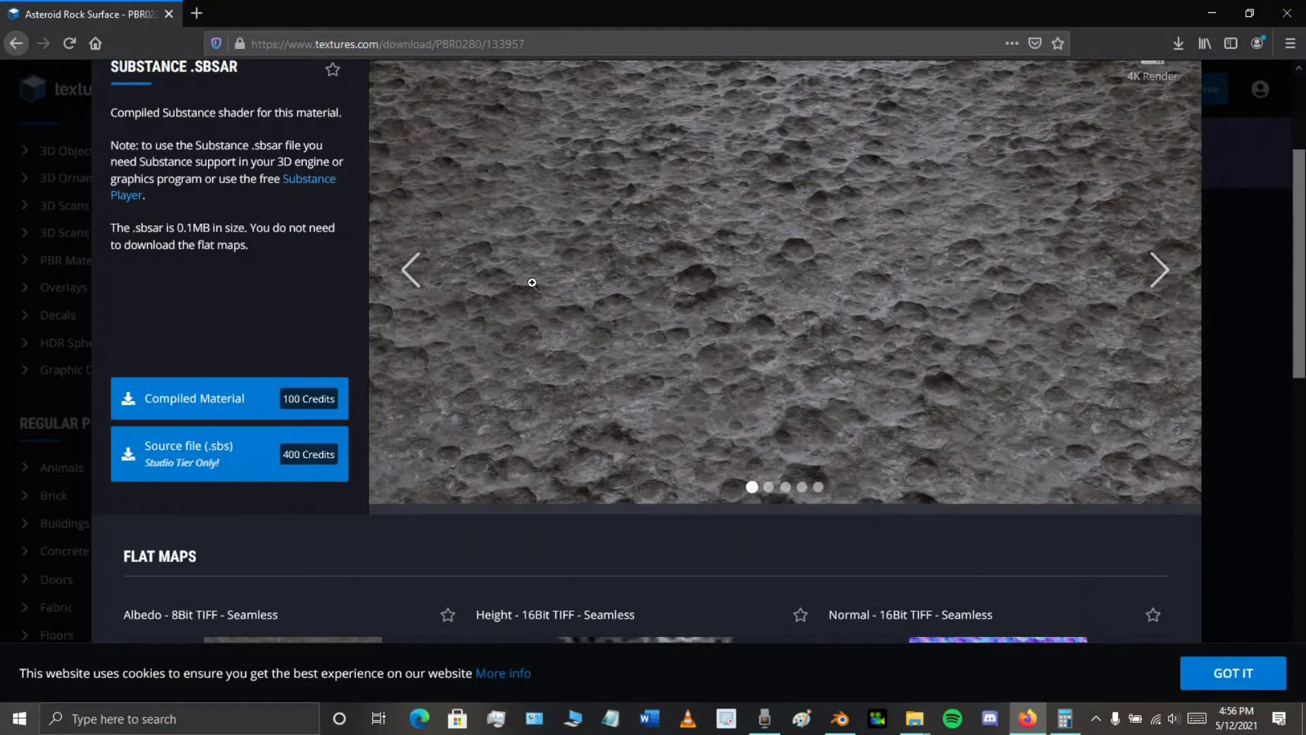
scroll(563, 191, "up", 3)
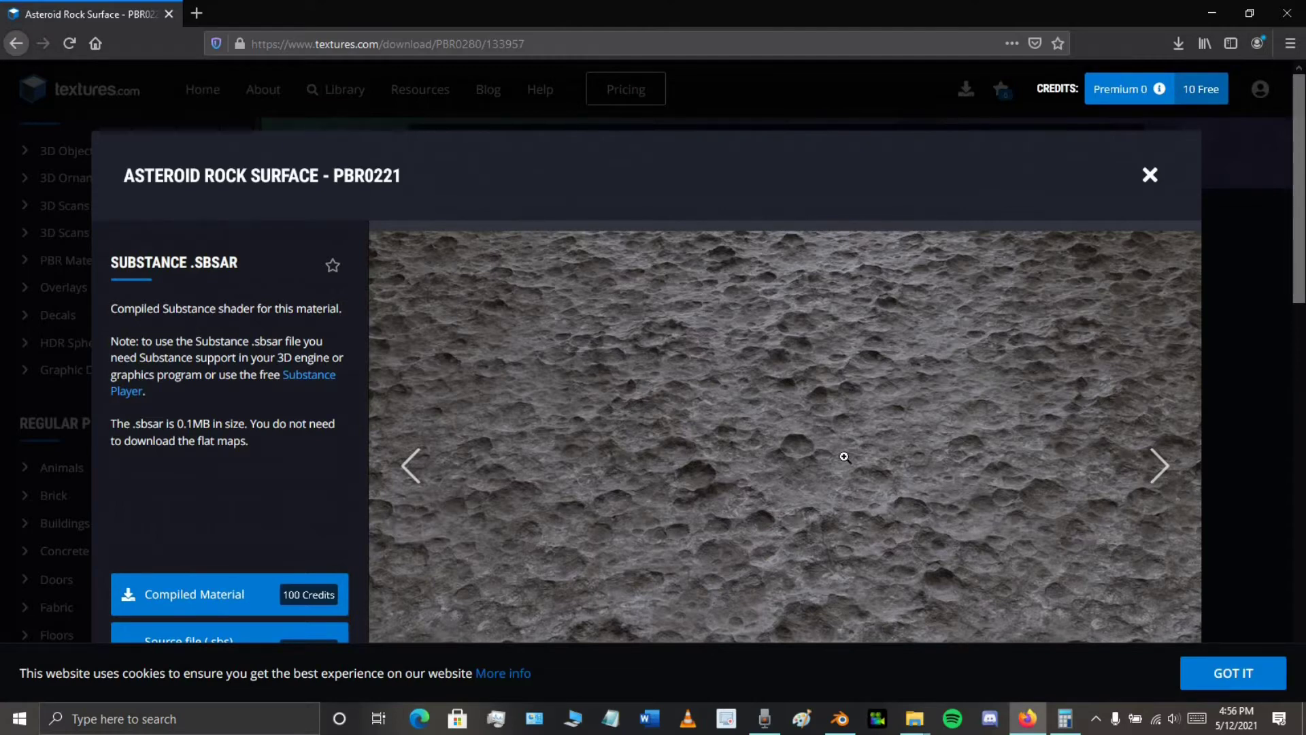
scroll(929, 325, "down", 2)
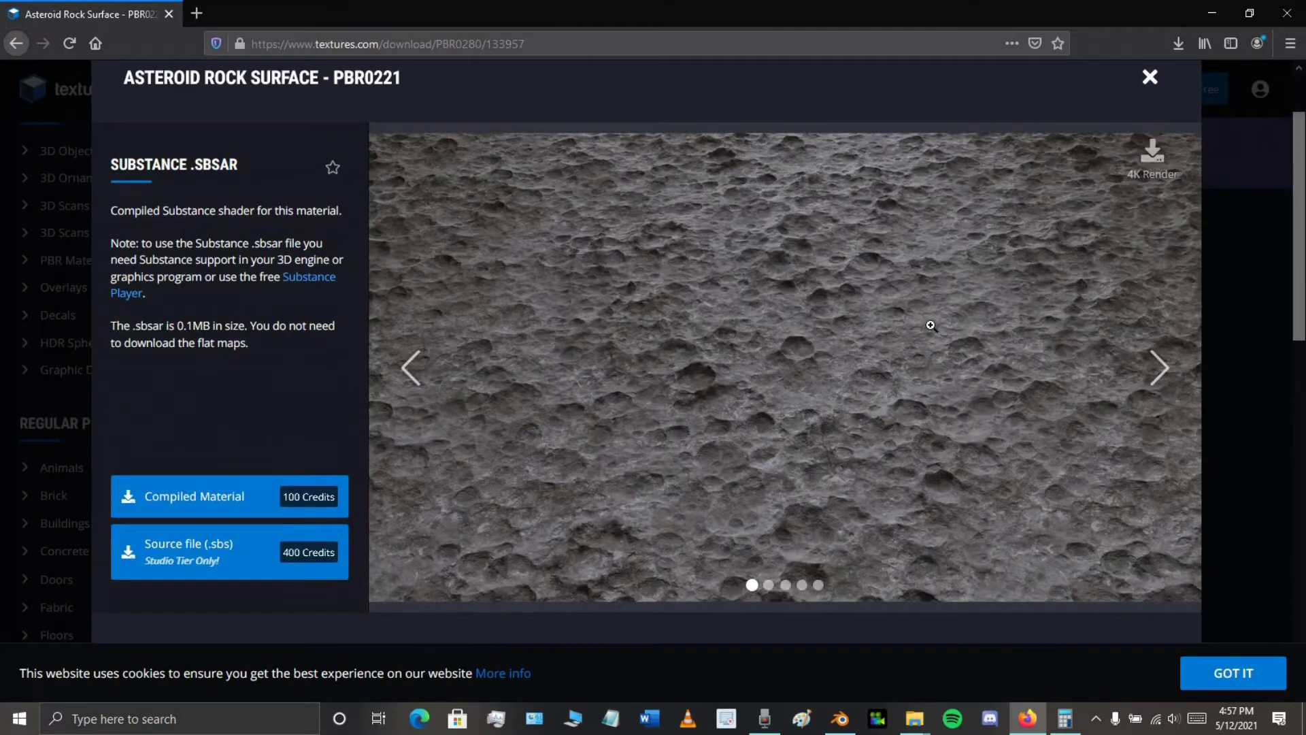
scroll(924, 545, "down", 4)
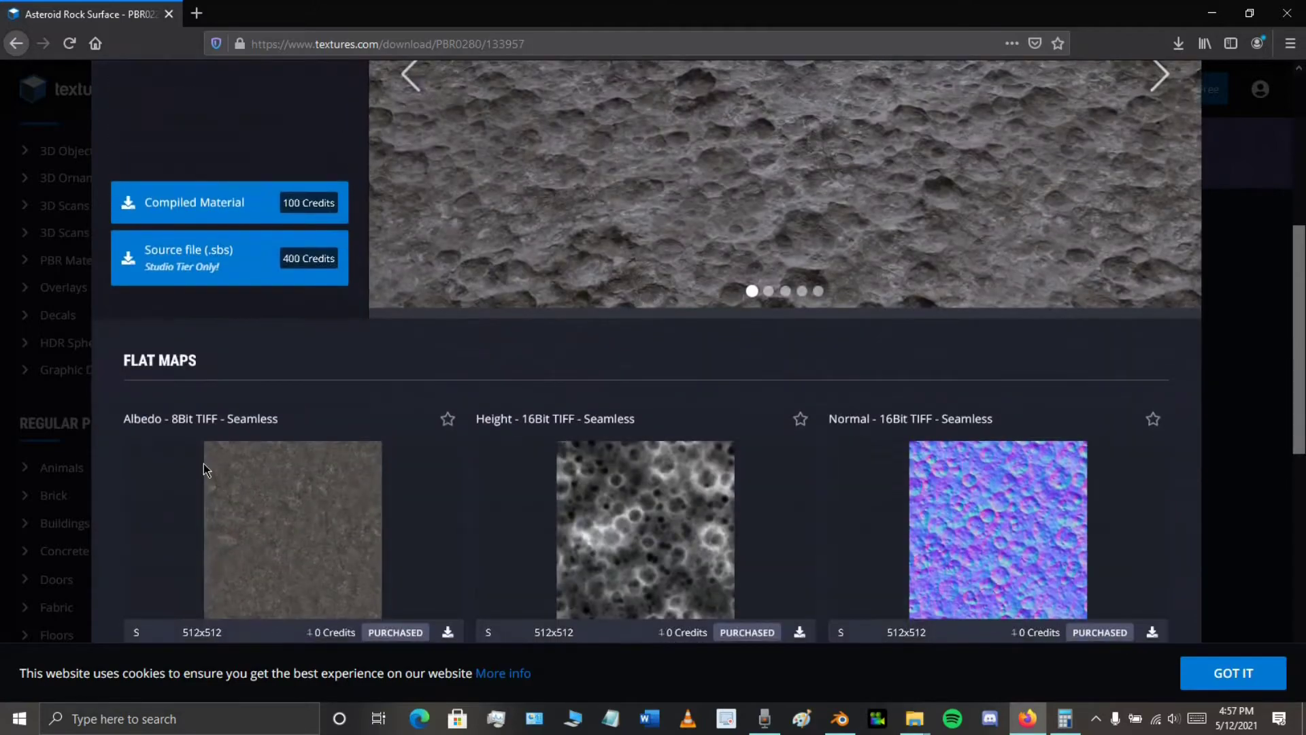
scroll(310, 446, "down", 2)
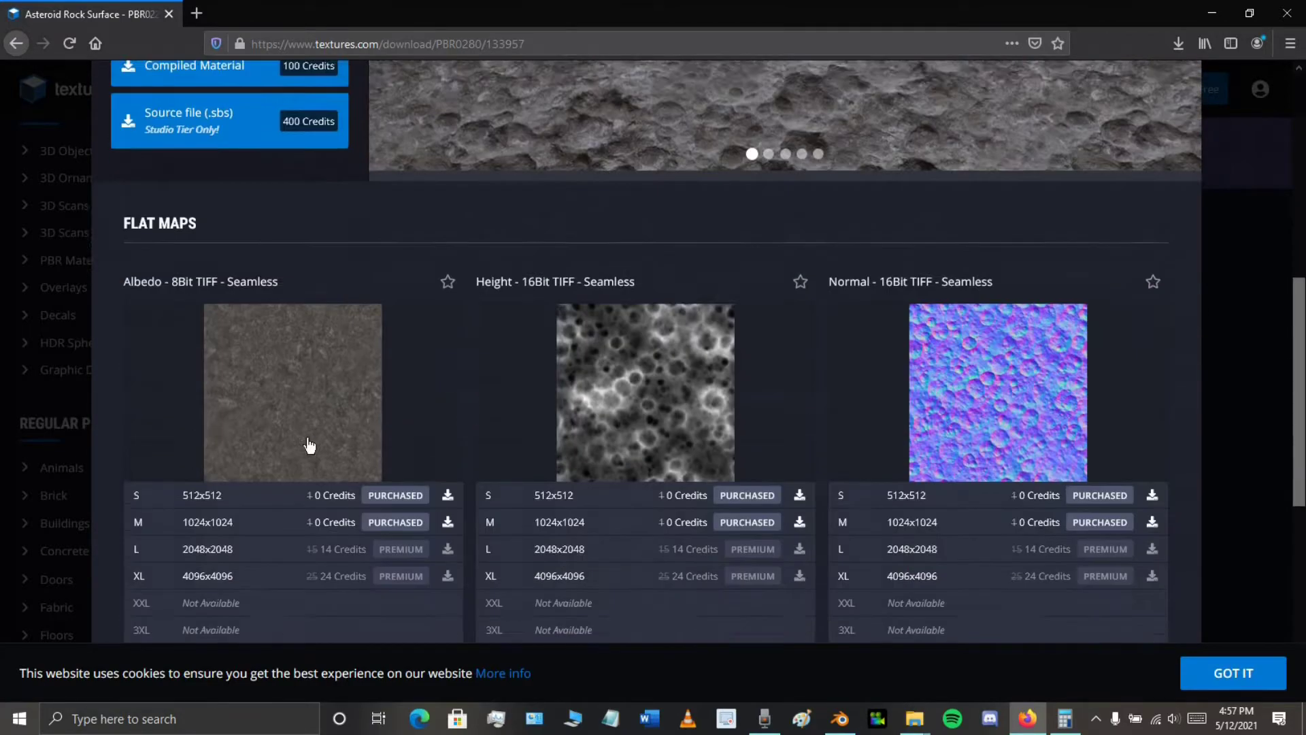
scroll(309, 446, "down", 1)
scroll(326, 227, "up", 5)
scroll(582, 348, "down", 1)
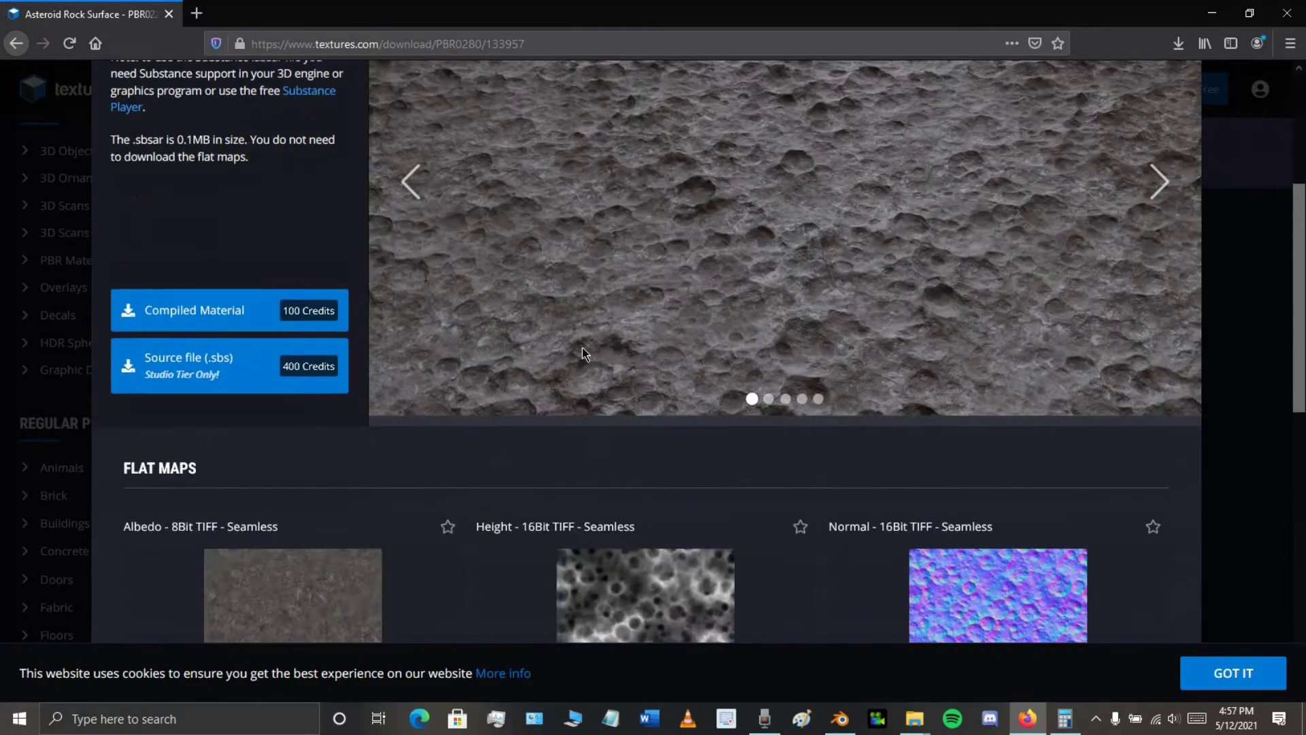
scroll(582, 348, "down", 4)
scroll(905, 311, "down", 1)
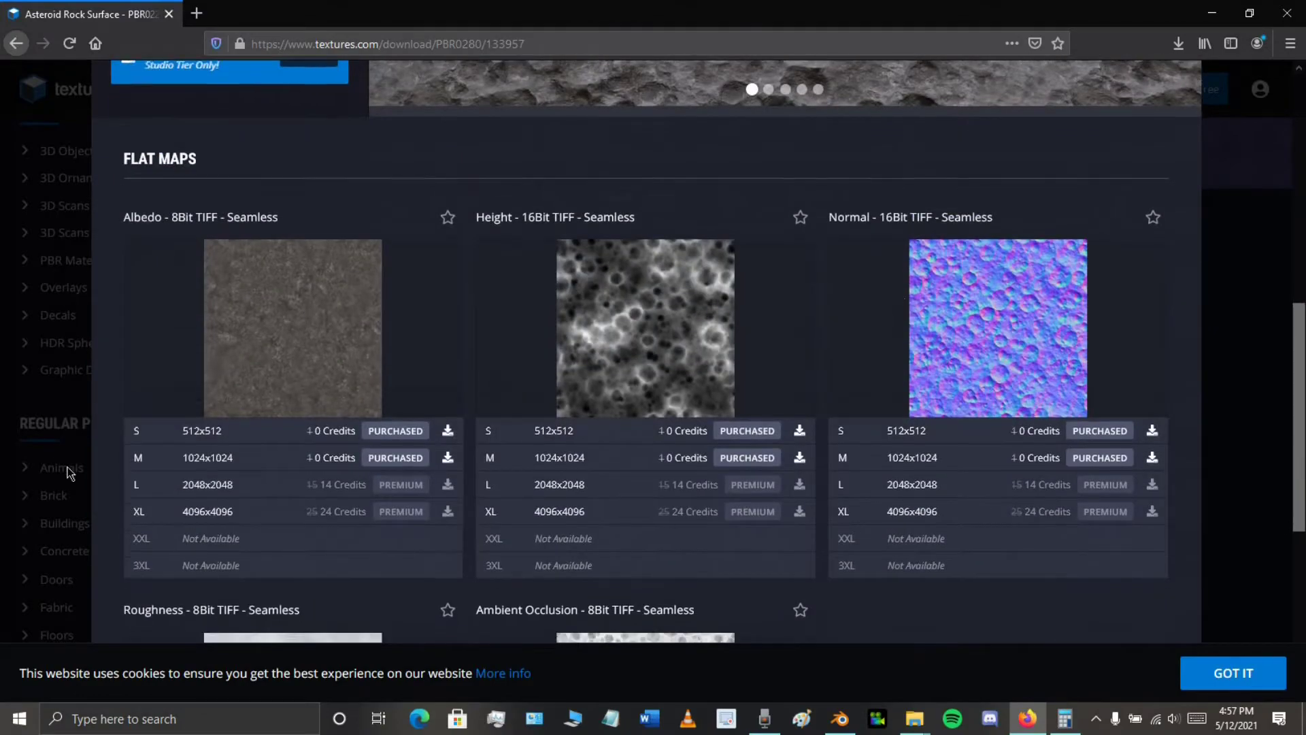
scroll(594, 441, "down", 3)
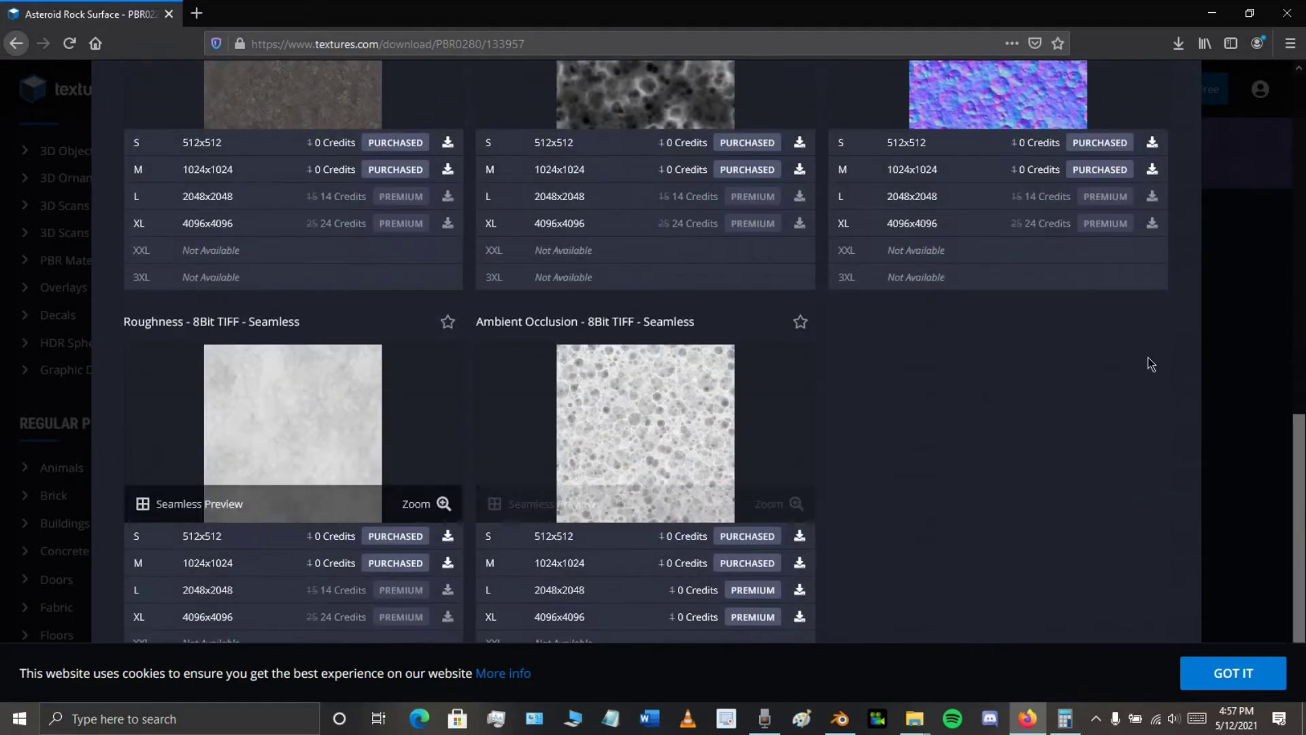
scroll(1143, 354, "up", 4)
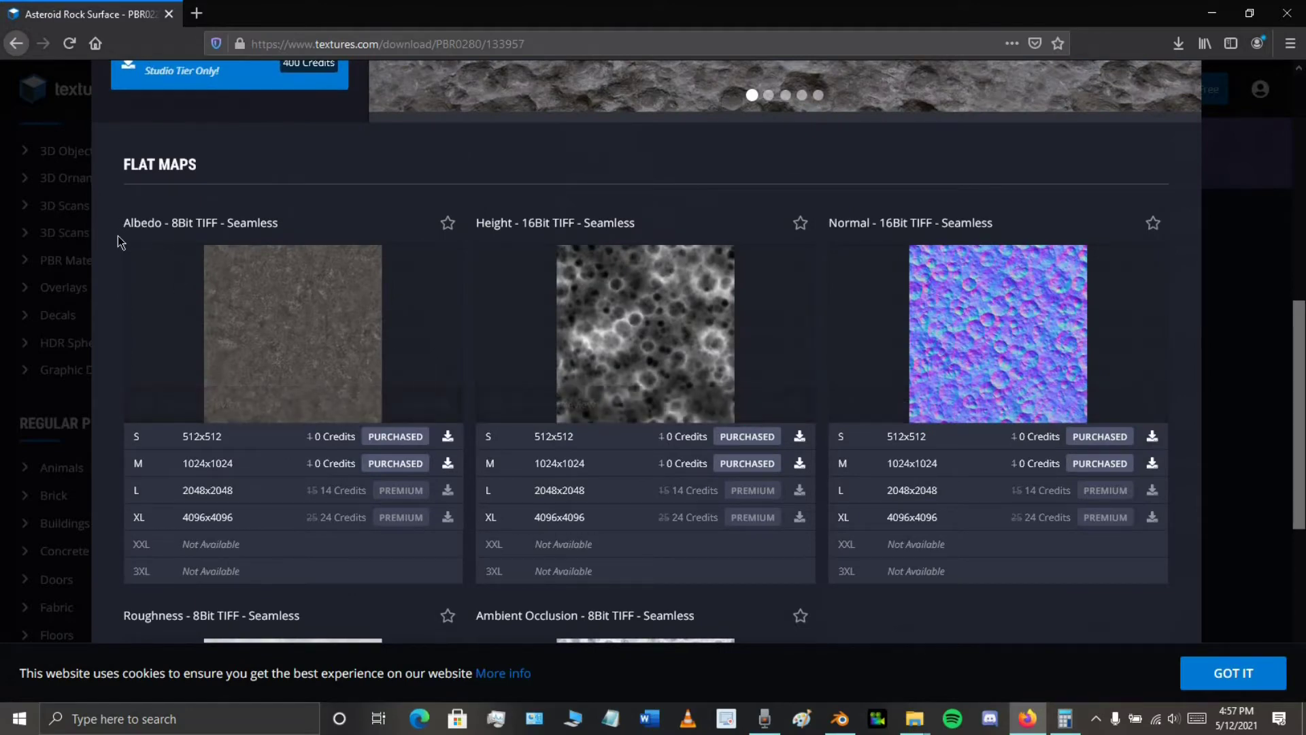
Check the 1024x1024 download options of the material's flat maps, including albedo, normal and roughness
double_click(162, 224)
left_click(243, 200)
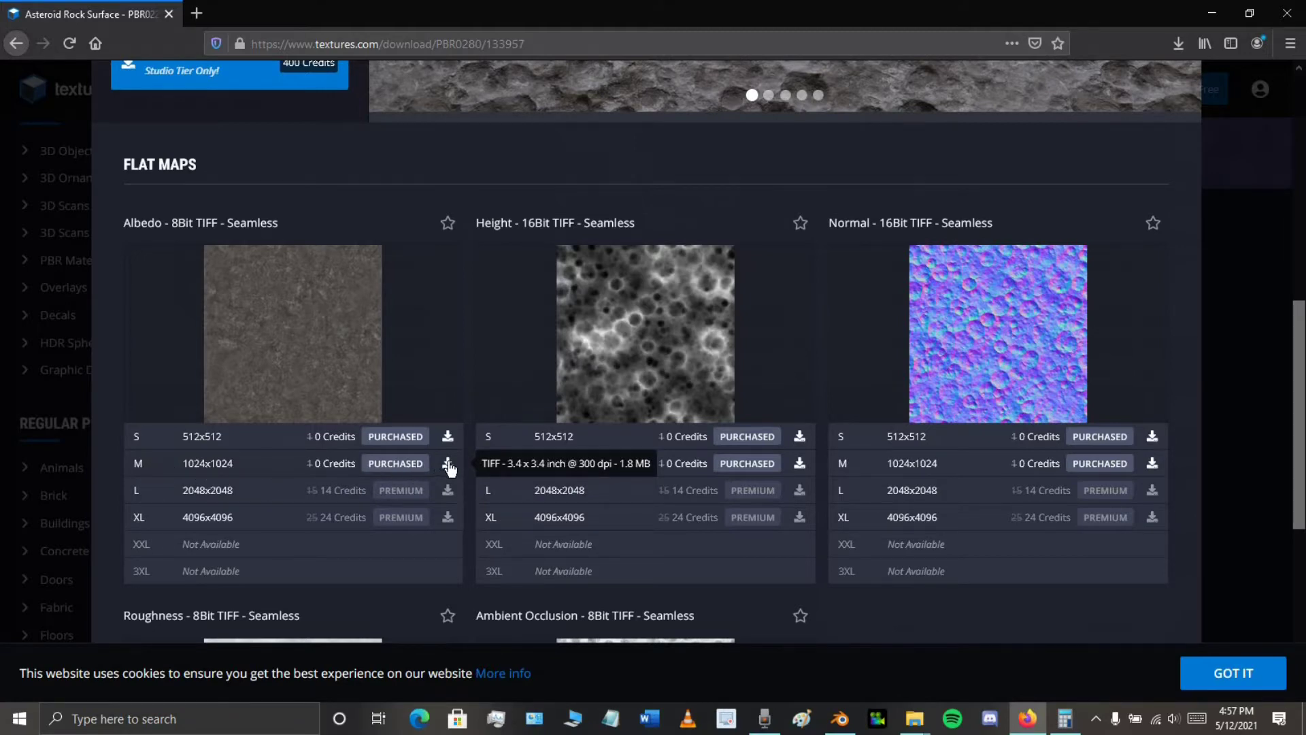
mouse_move(689, 308)
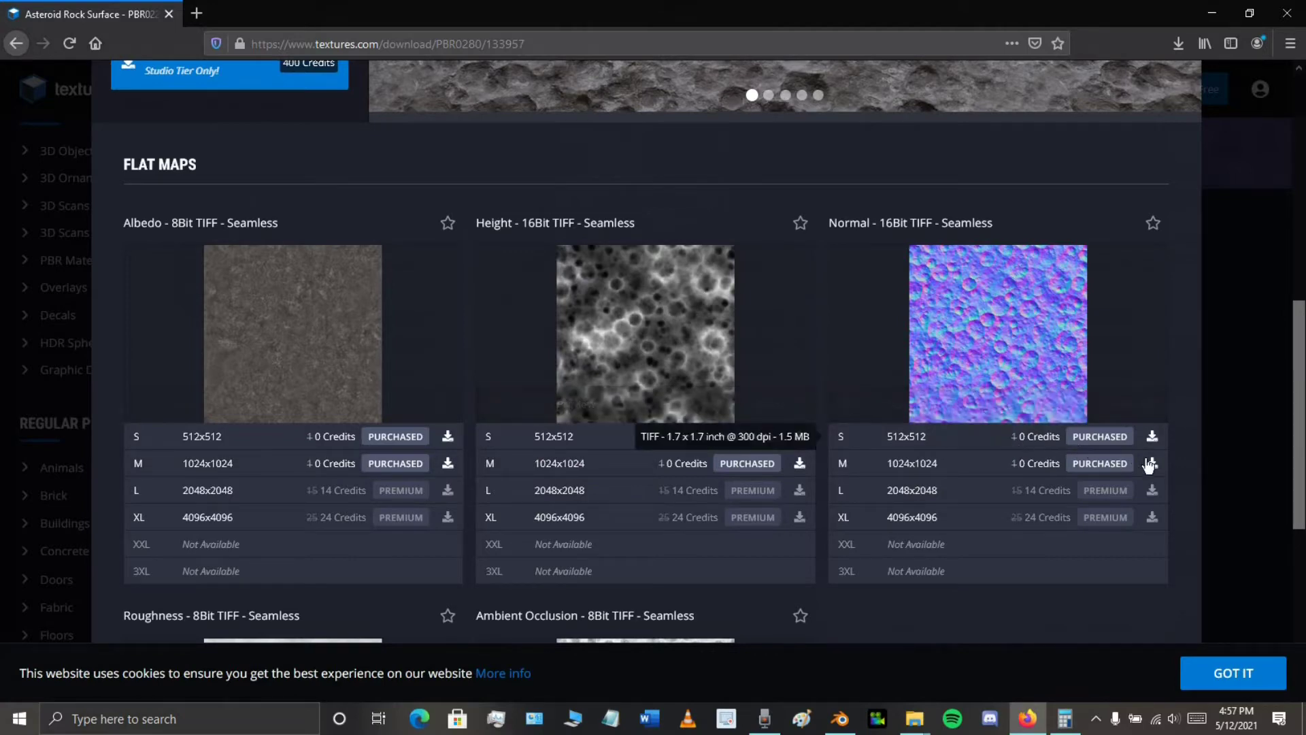
scroll(350, 621, "down", 5)
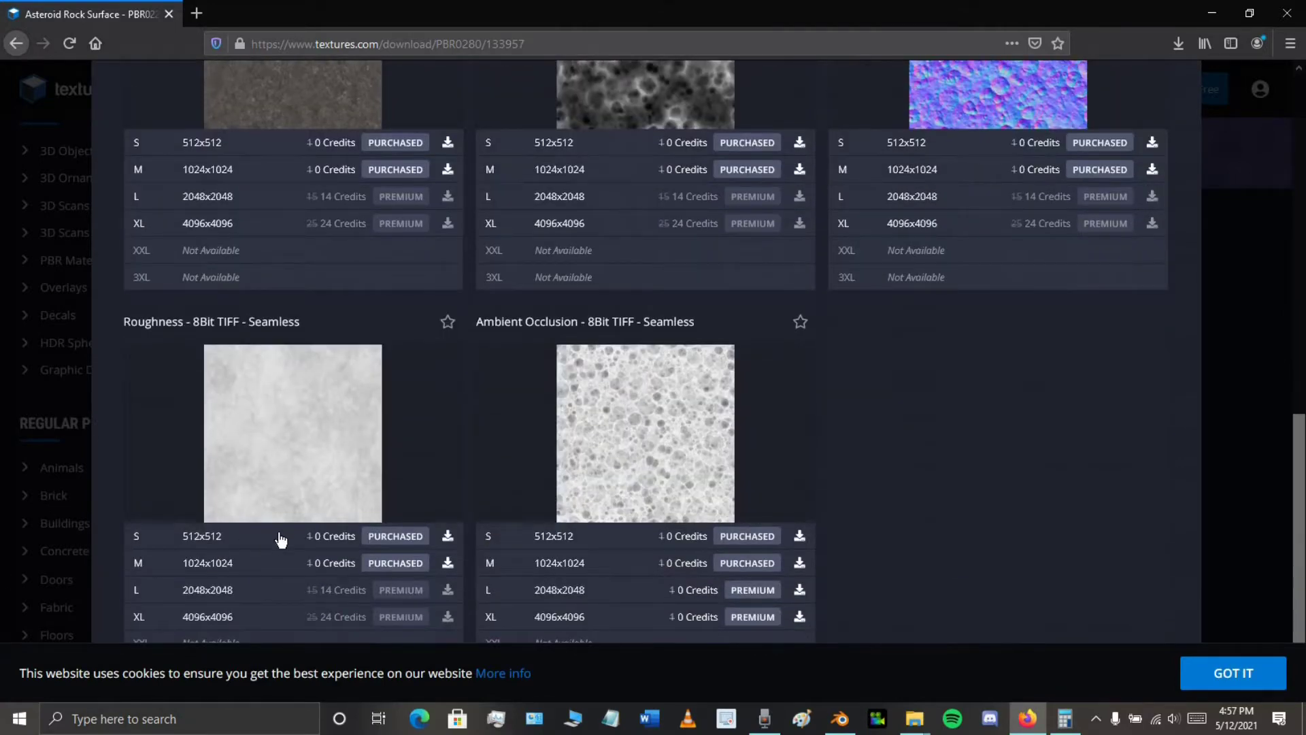
scroll(880, 430, "up", 5)
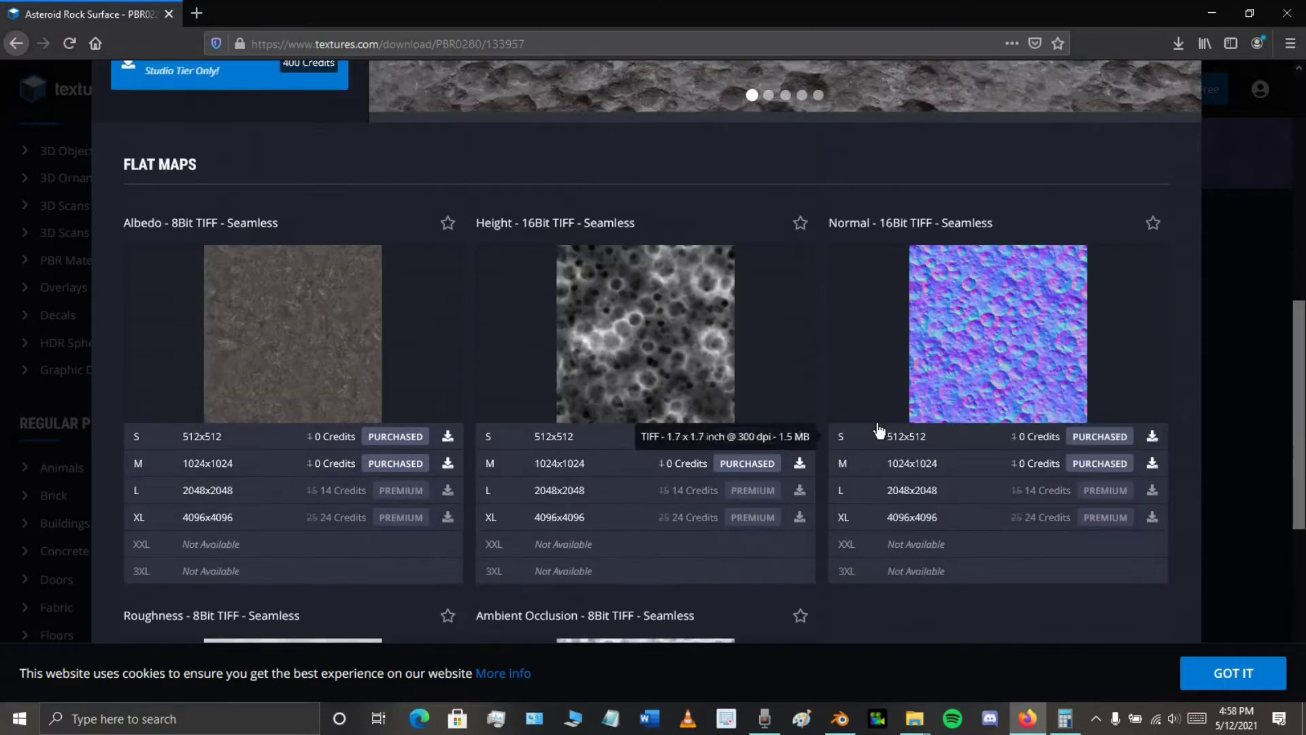
In File Explorer, paste the 1K asteroid rock albedo, normal and roughness maps into the battle royal map's textures folder
left_click(998, 653)
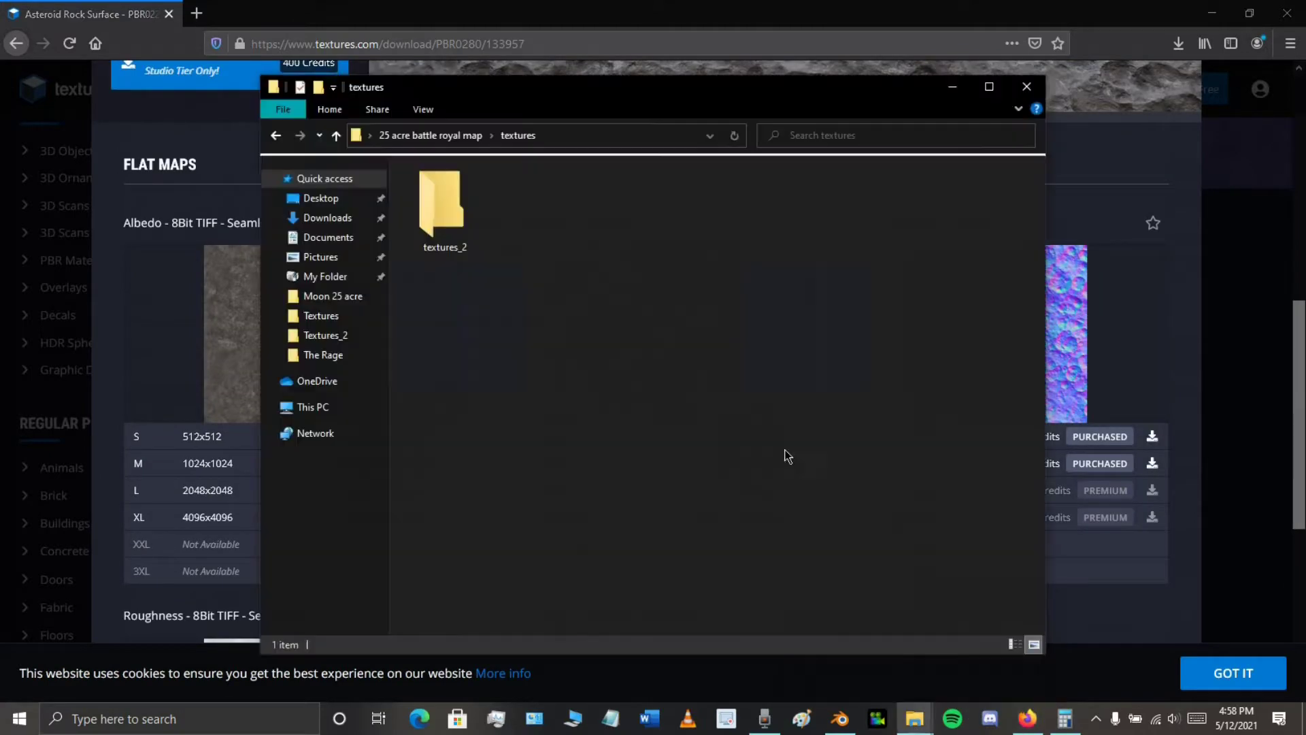
right_click(757, 402)
left_click(789, 517)
left_click(728, 198)
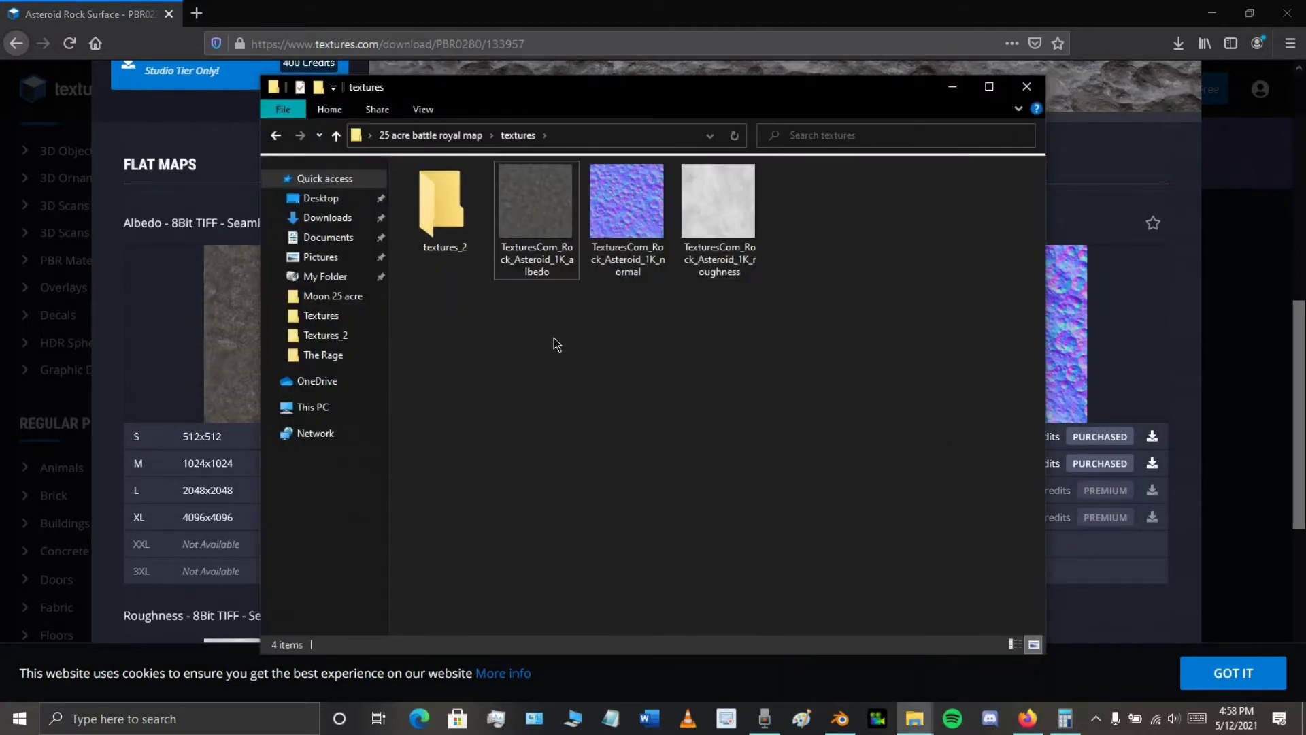
Open the TexturesCom_Rock_Asteroid_1K_albedo image in Paint, view it at 25% and enlarge its canvas to about 2408 × 2712 px
left_click(507, 252)
right_click(536, 224)
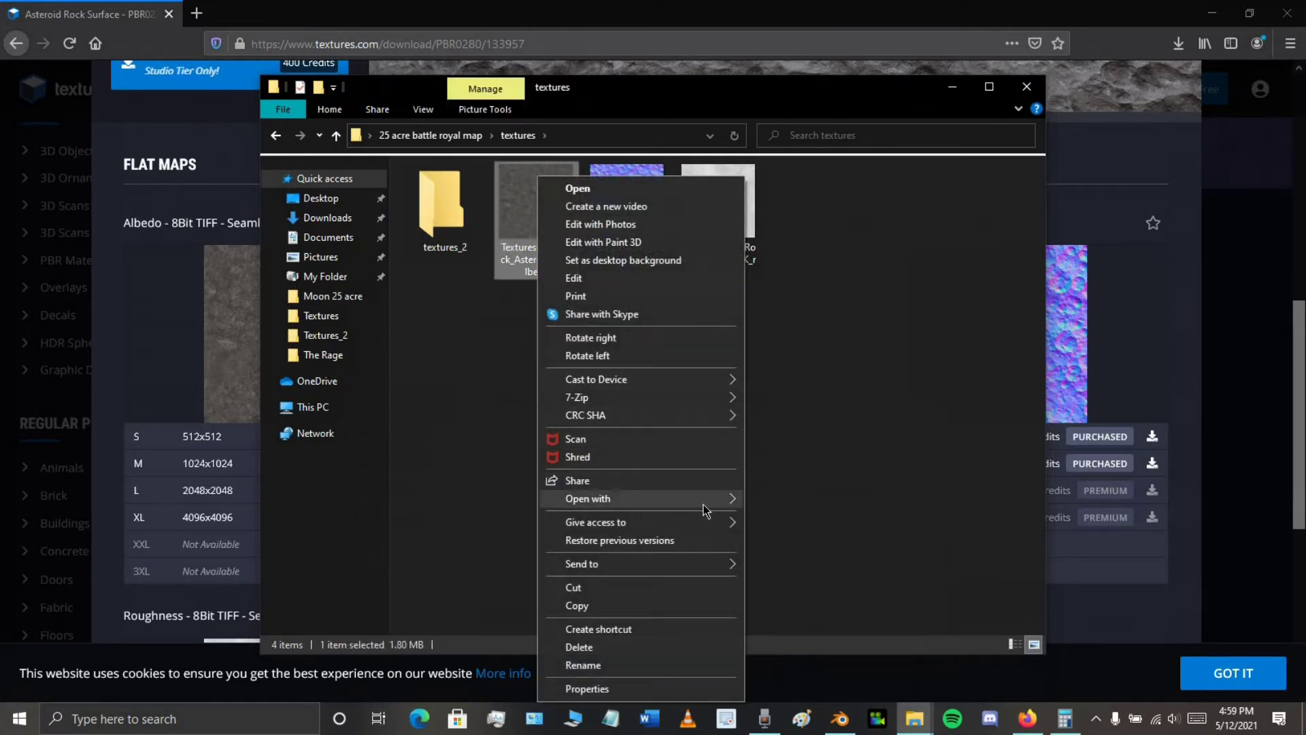
mouse_move(619, 498)
left_click(780, 499)
left_click(1196, 692)
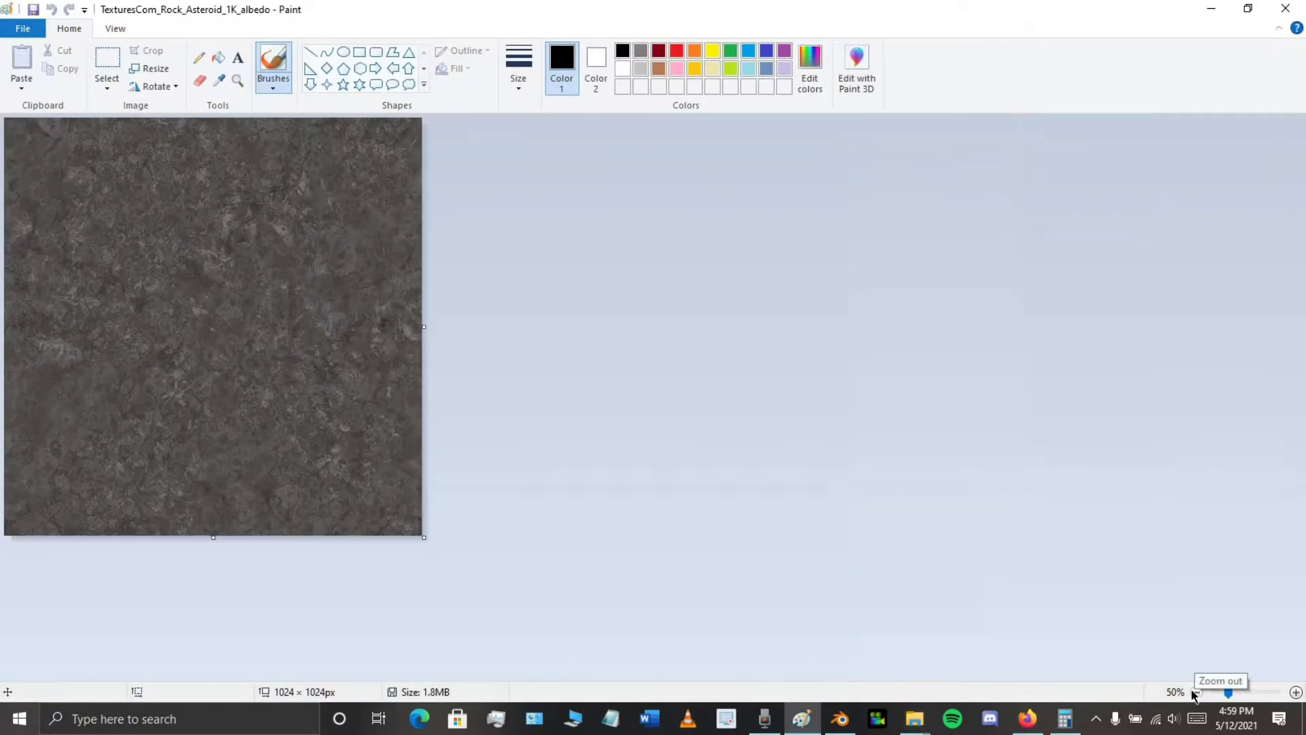
left_click(1197, 692)
left_click_drag(269, 382, 498, 673)
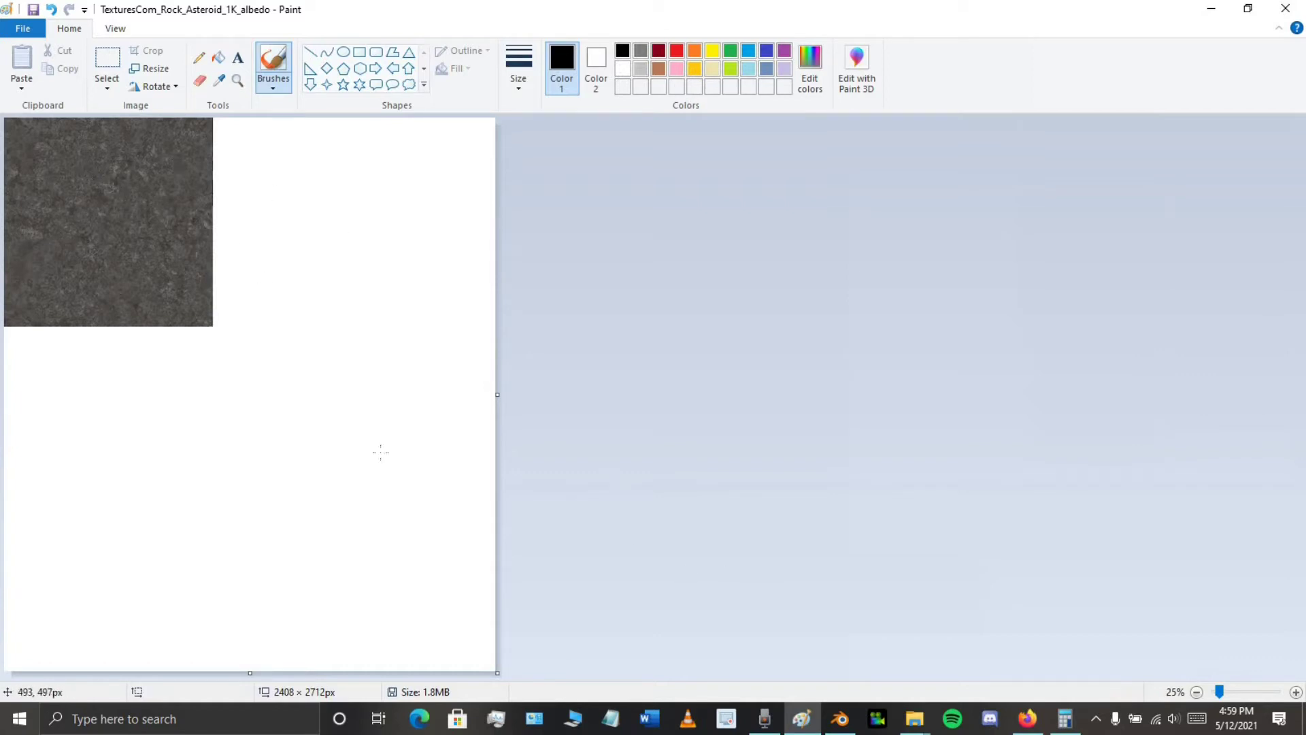
Review the Asteroid Rock Surface preview in Firefox again, checking briefly against the Blender scene
left_click(1023, 722)
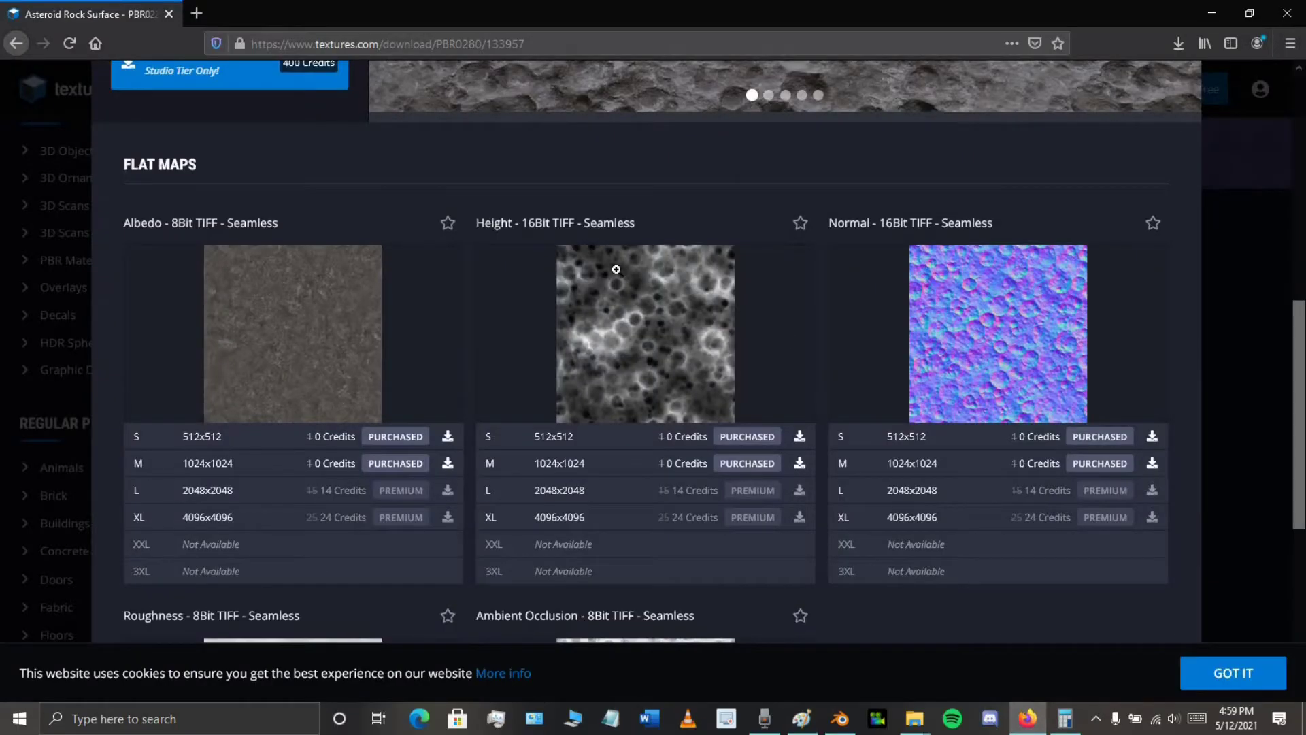
scroll(929, 381, "up", 5)
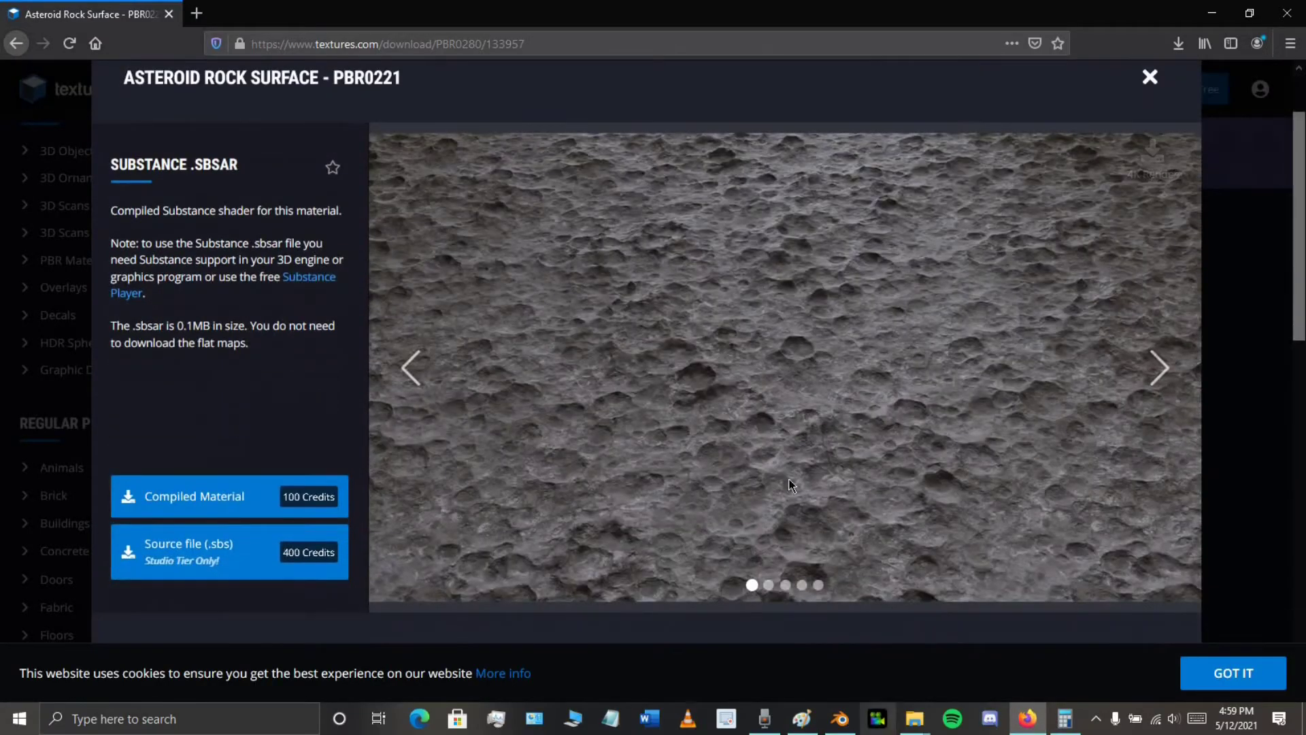
left_click(840, 719)
left_click(1024, 720)
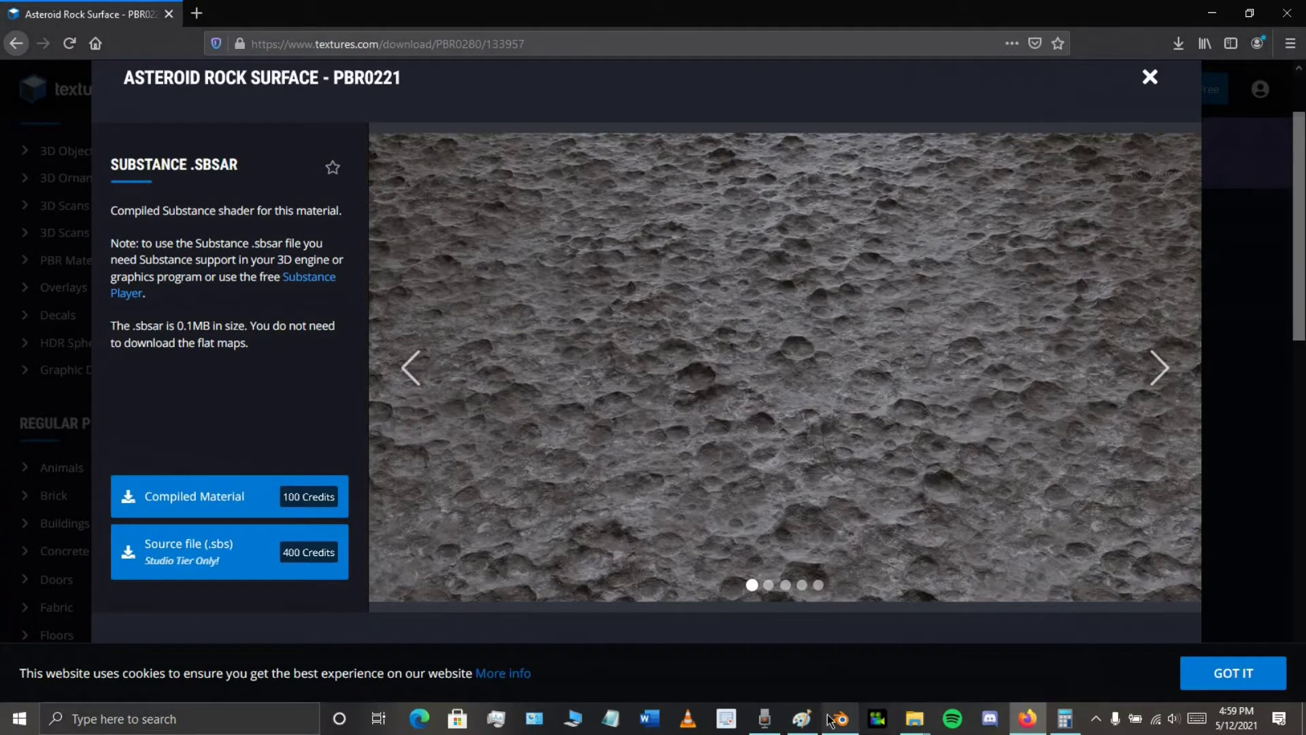
Switch to Paint, copy and paste an area of about 1378 × 1430 px around the albedo texture, and flip it horizontally
mouse_move(814, 722)
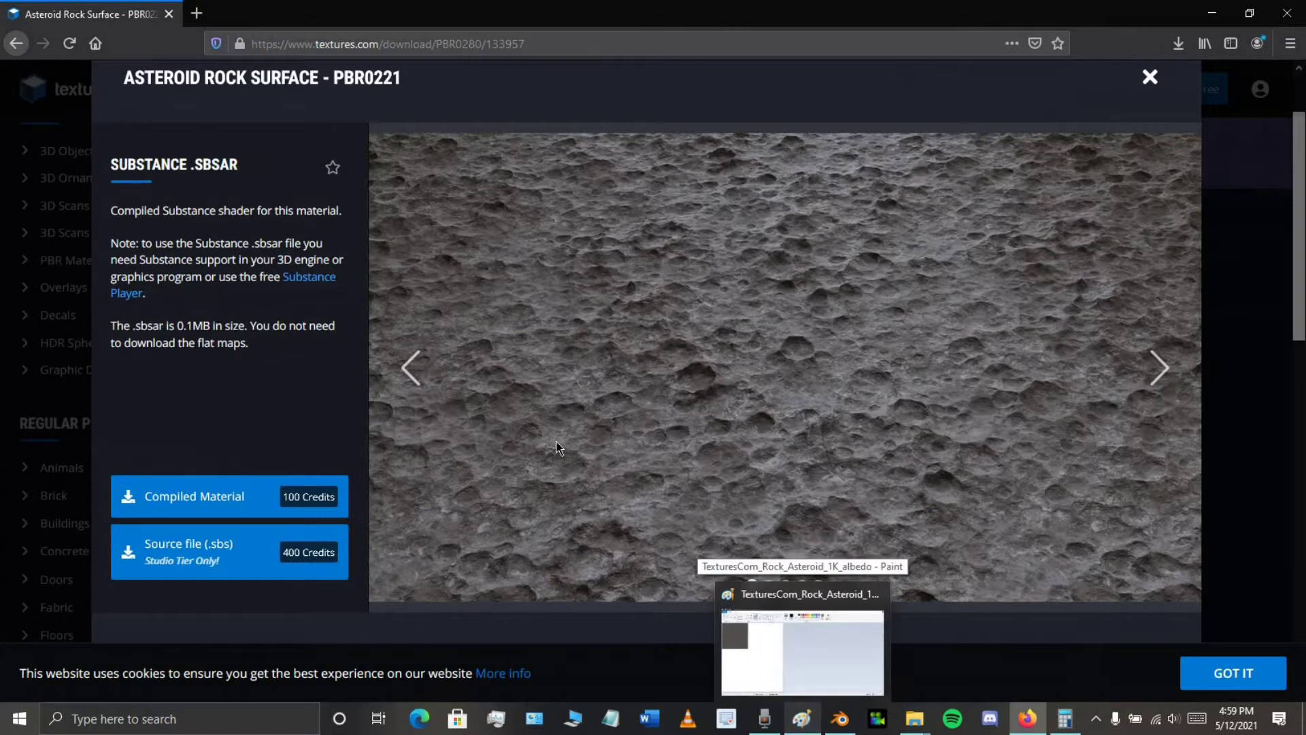
left_click(803, 652)
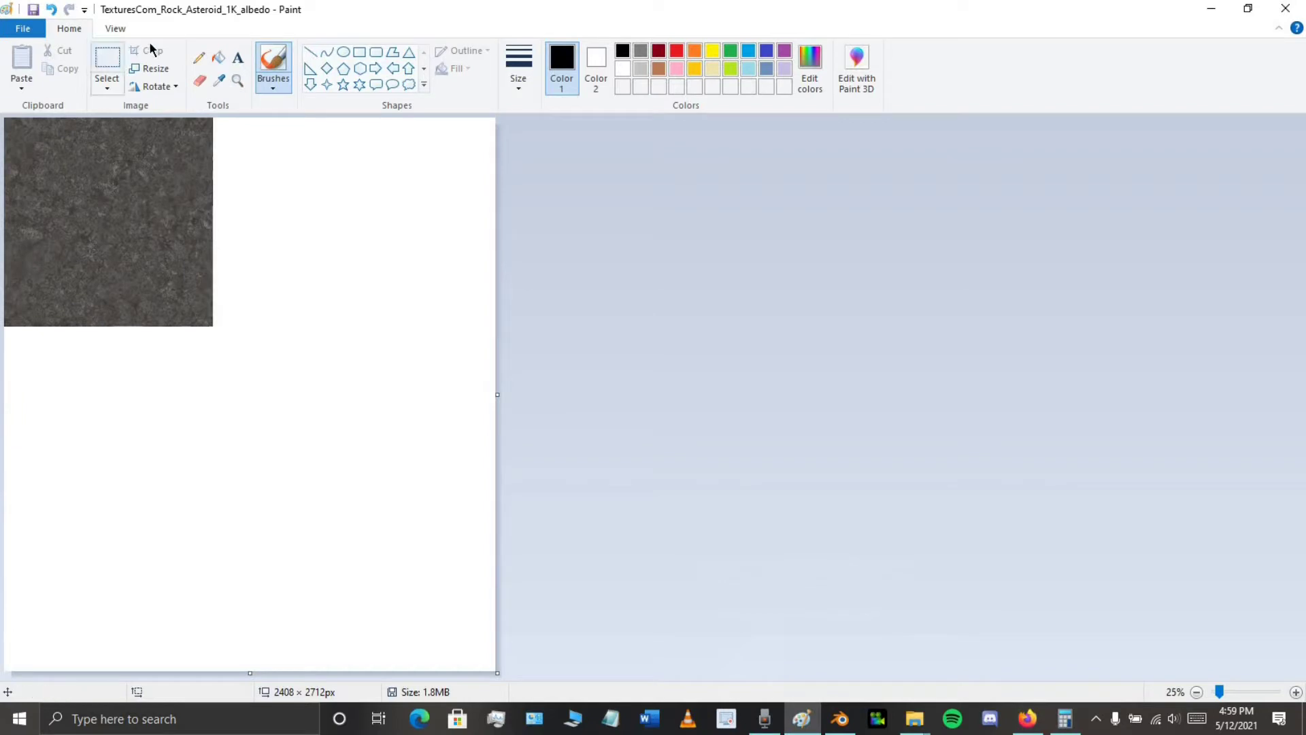
left_click(107, 60)
mouse_move(285, 408)
left_mouse_down()
mouse_move(205, 341)
mouse_move(122, 212)
left_mouse_up()
left_click_drag(7, 80, 5, 81)
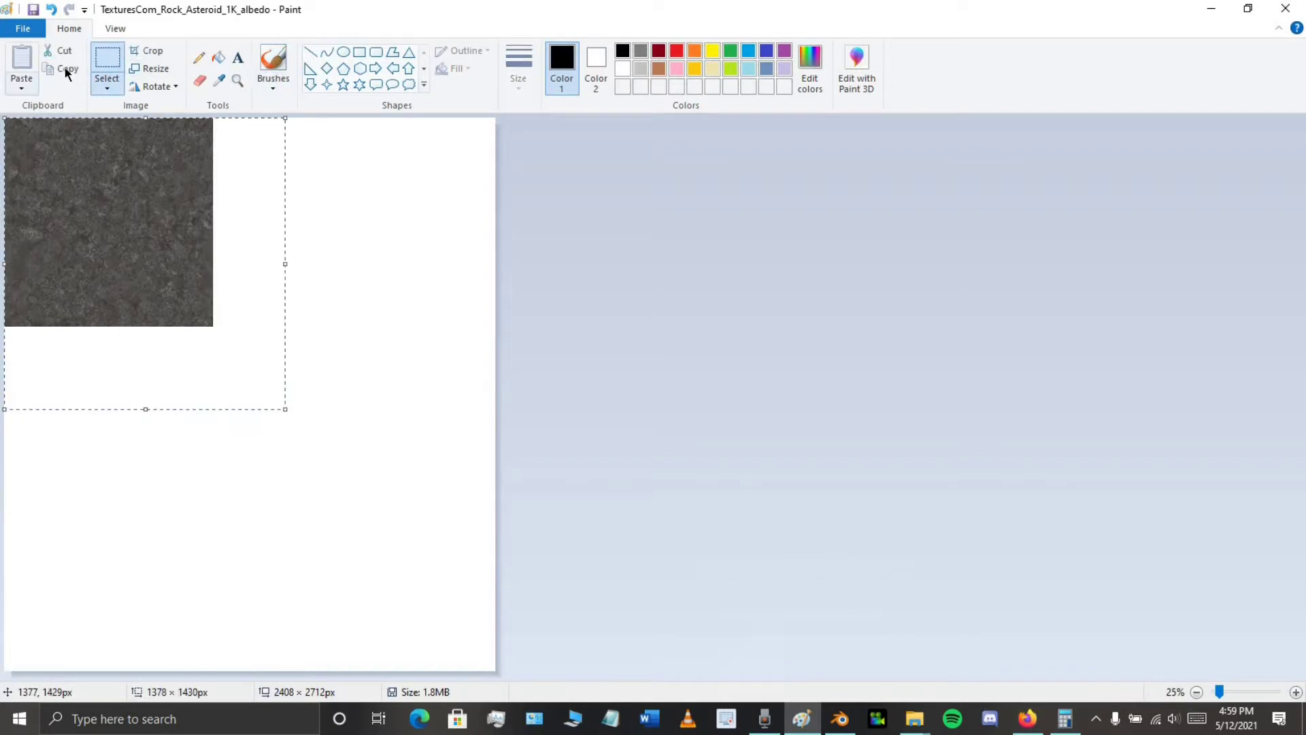
left_click(137, 85)
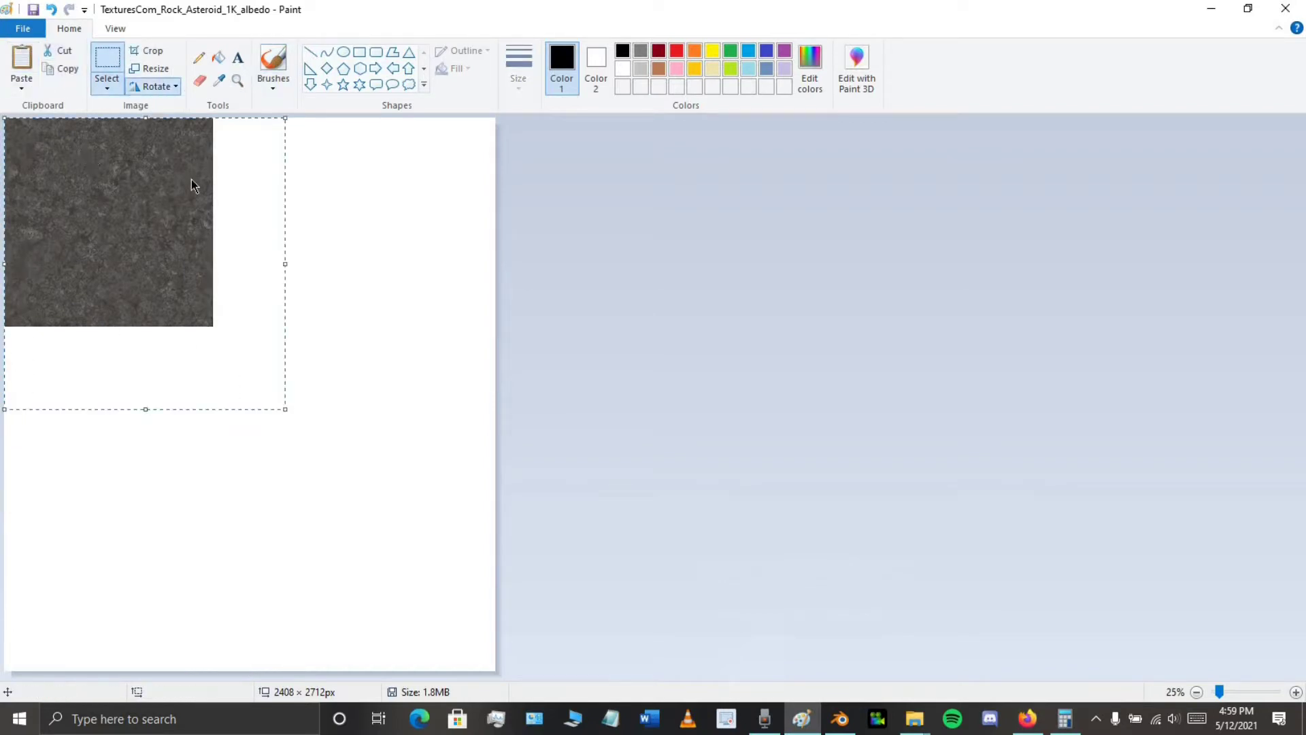
left_click(185, 173)
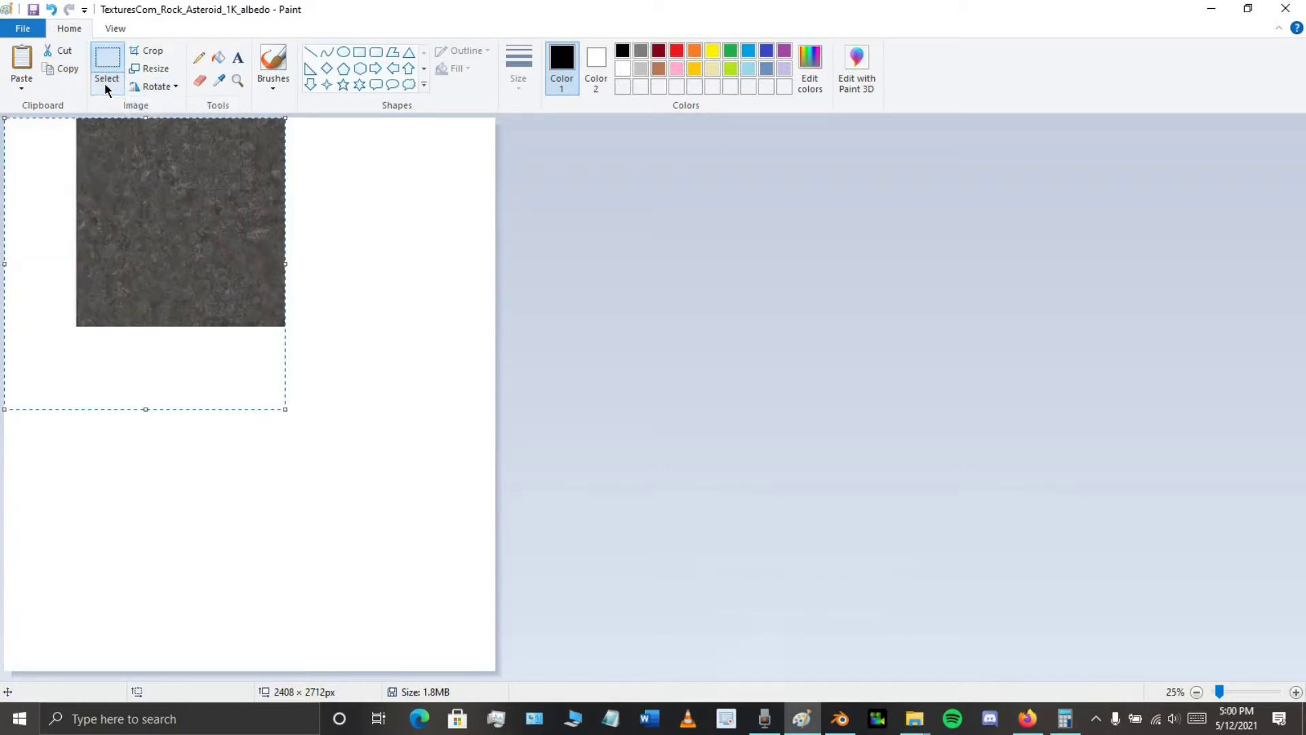
Make the selection transparent and place the flipped albedo tile so it adjoins the original's edge, forming a mirrored pair
left_click(106, 83)
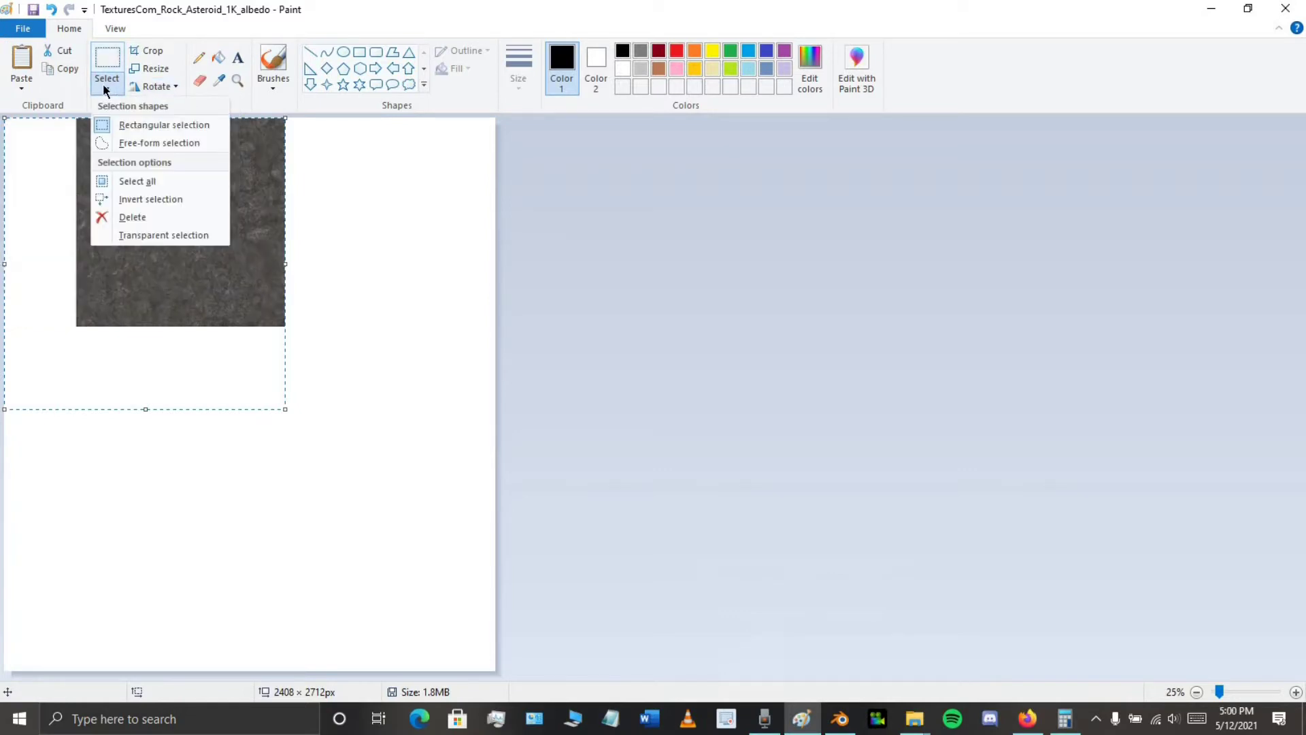
left_click(169, 236)
mouse_move(204, 239)
left_mouse_down()
mouse_move(292, 245)
mouse_move(228, 241)
left_mouse_up()
left_click(444, 400)
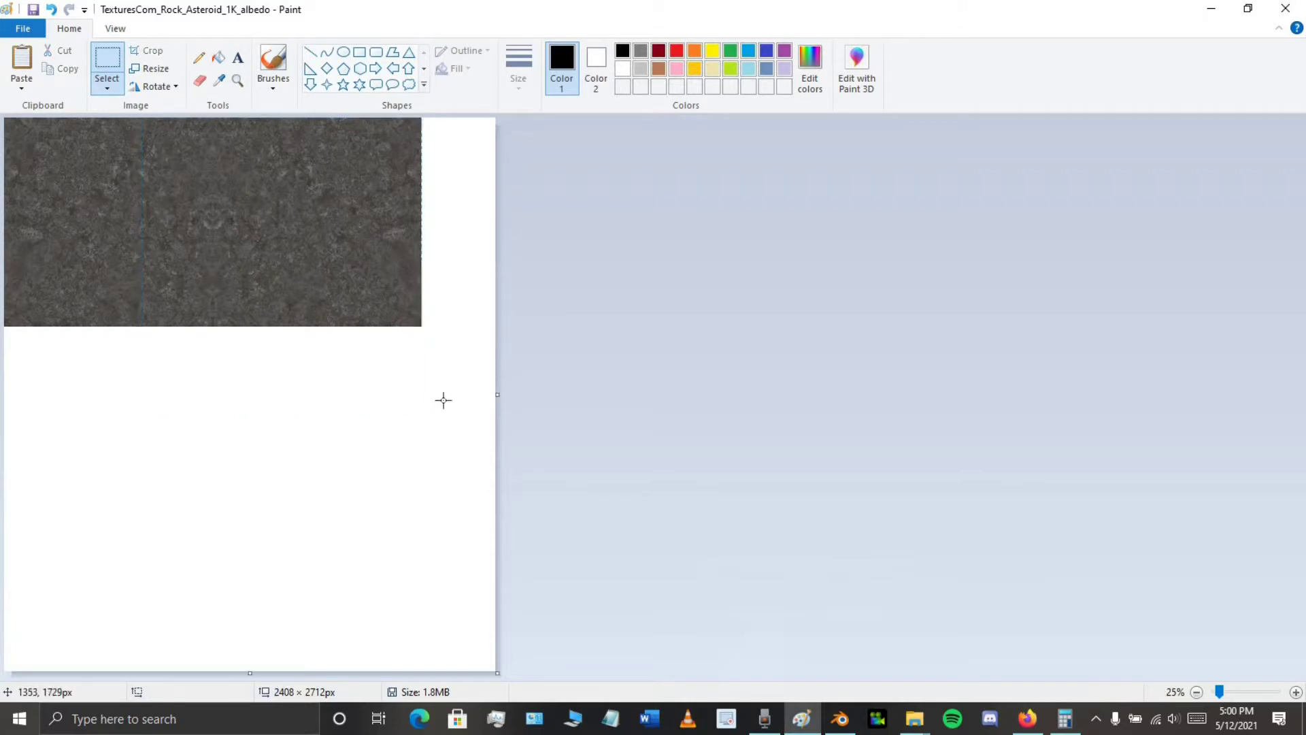
Place a vertically flipped copy of the mirrored albedo pair directly beneath it and trim the canvas to 2048 × 2048 px
key("ctrl+z")
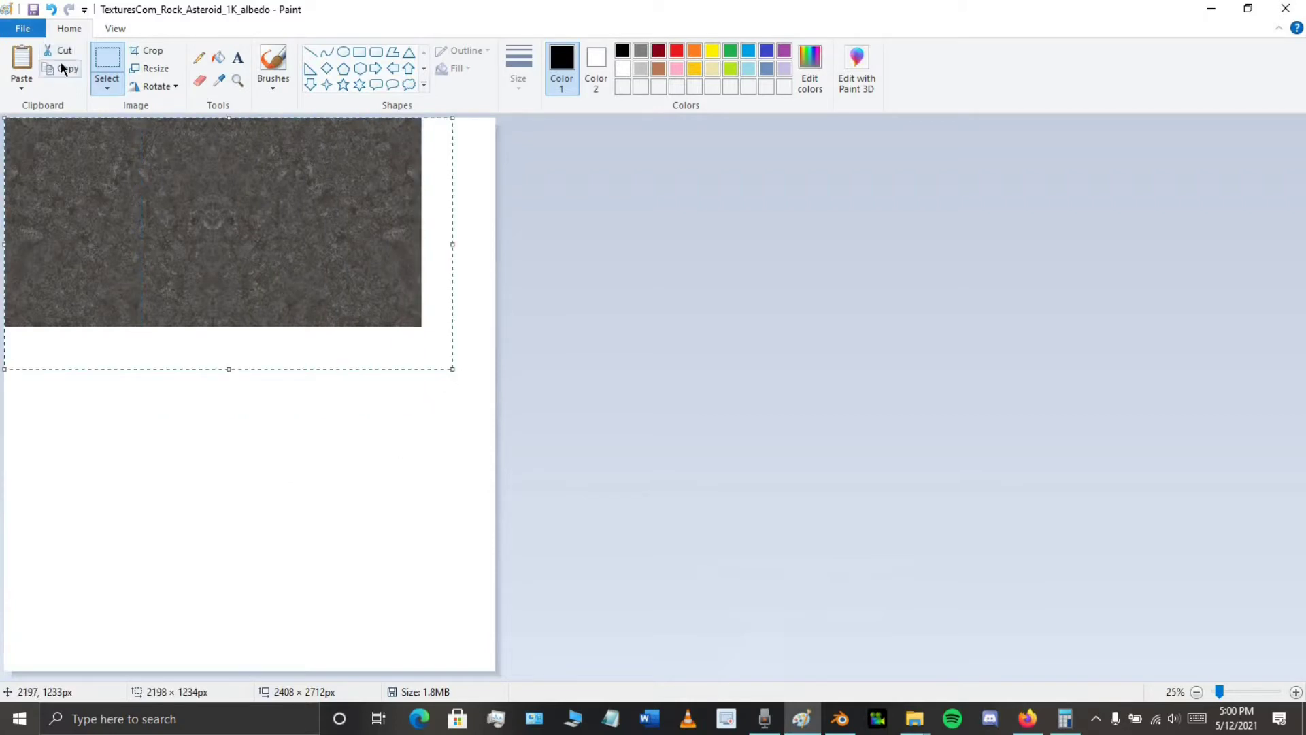
left_click(154, 86)
left_click(181, 163)
left_click_drag(200, 294, 194, 377)
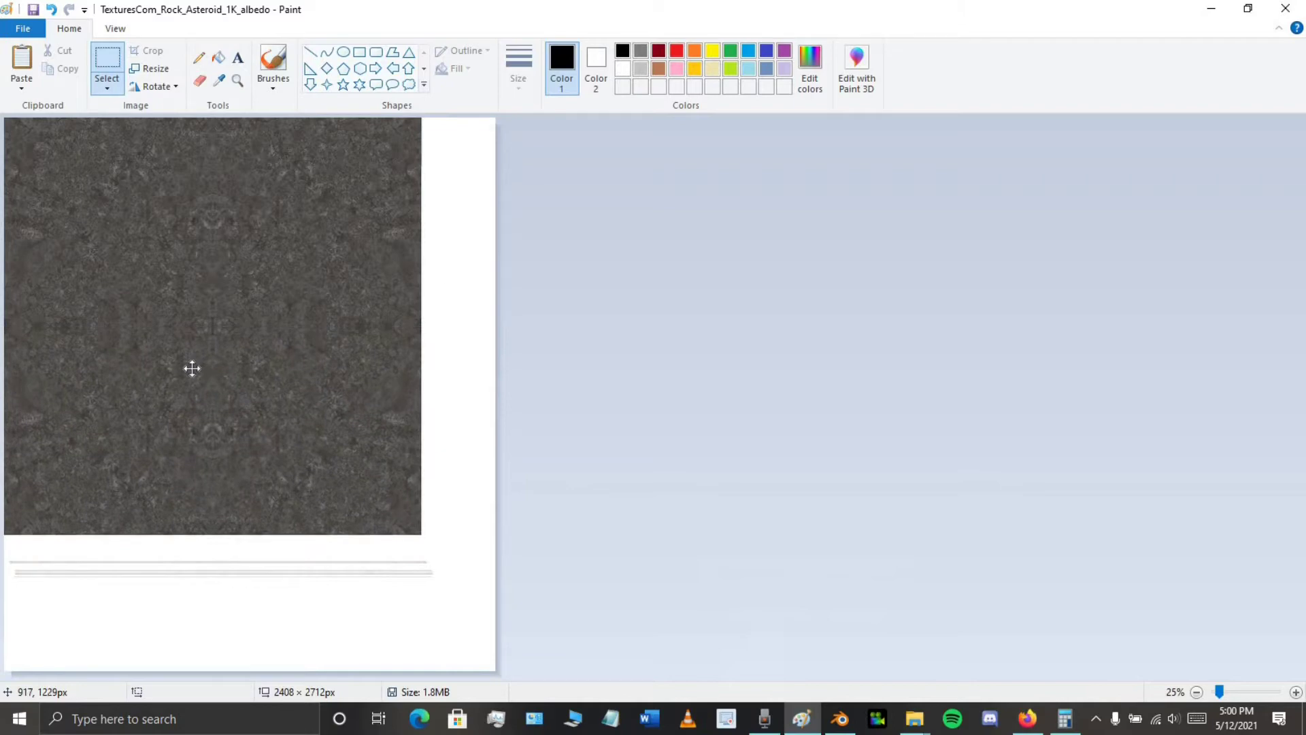
left_click(437, 216)
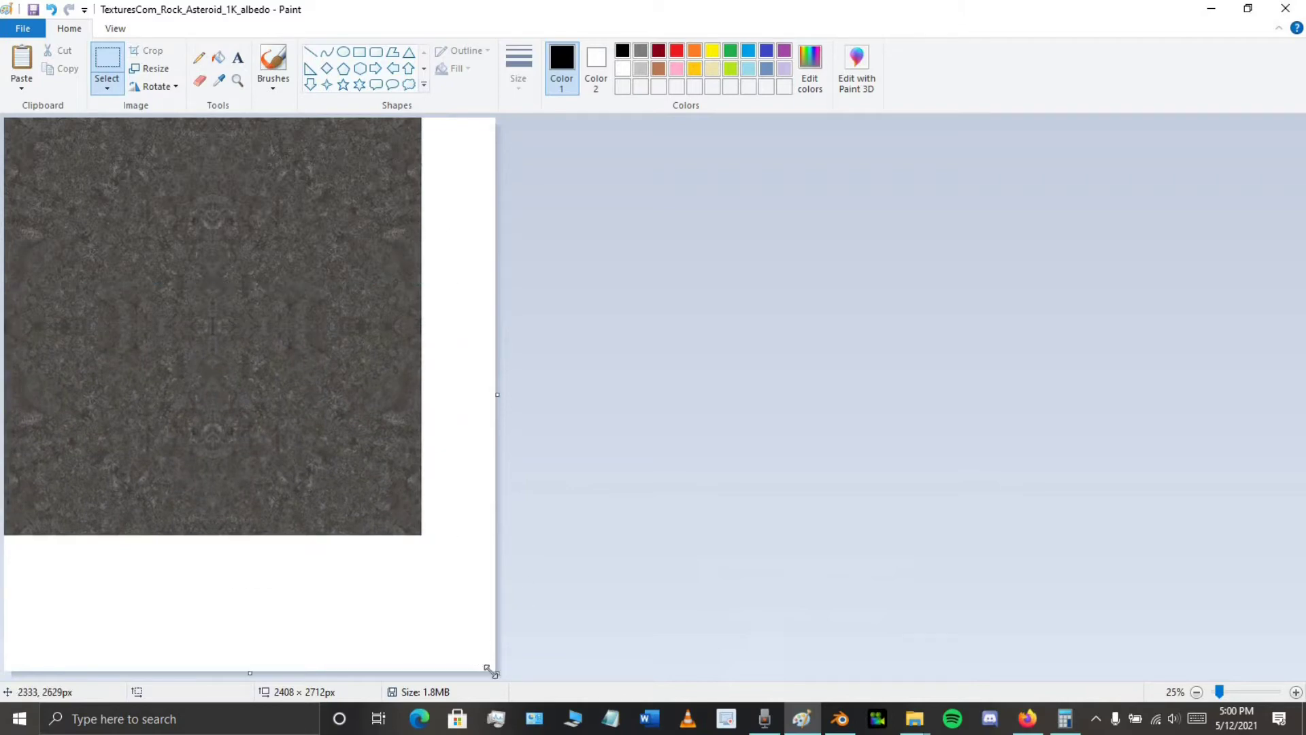
left_click_drag(490, 671, 423, 537)
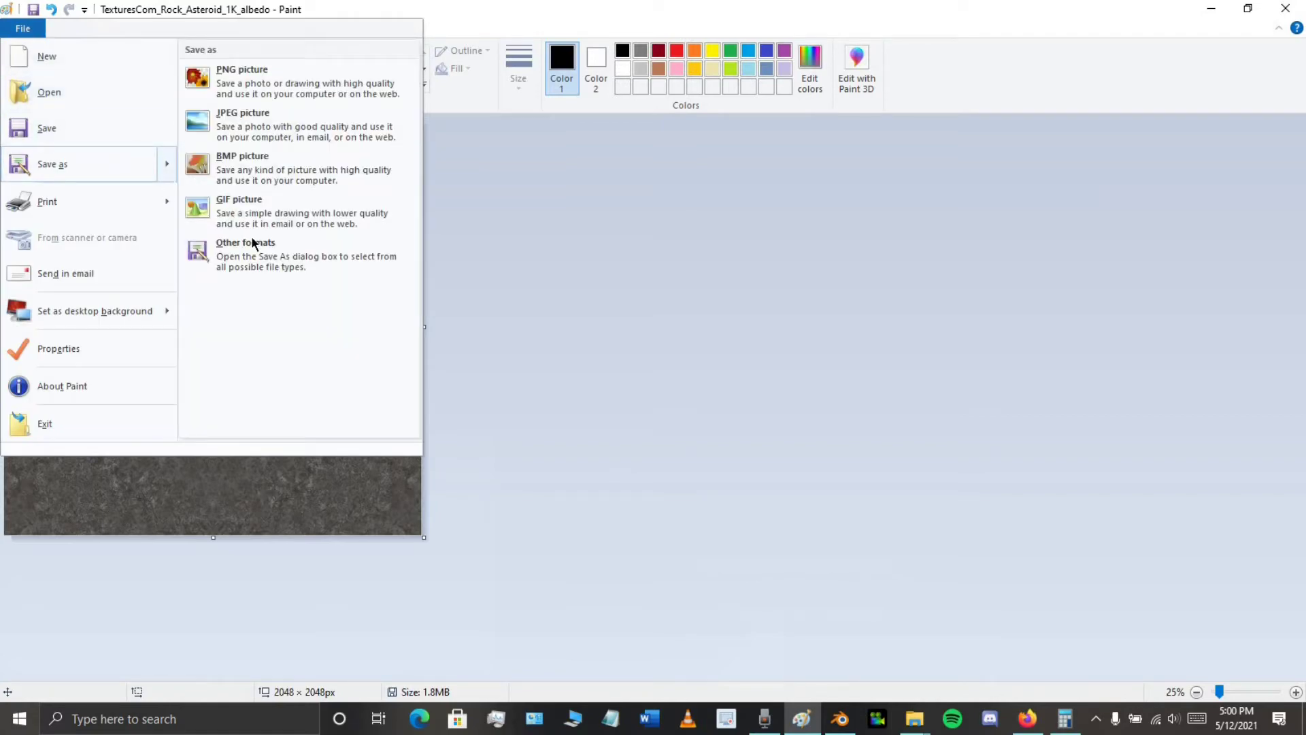
Save the tiled albedo image as a TIFF named Color_Texture in the 25 acre battle royal map's textures_2 folder
left_click(324, 261)
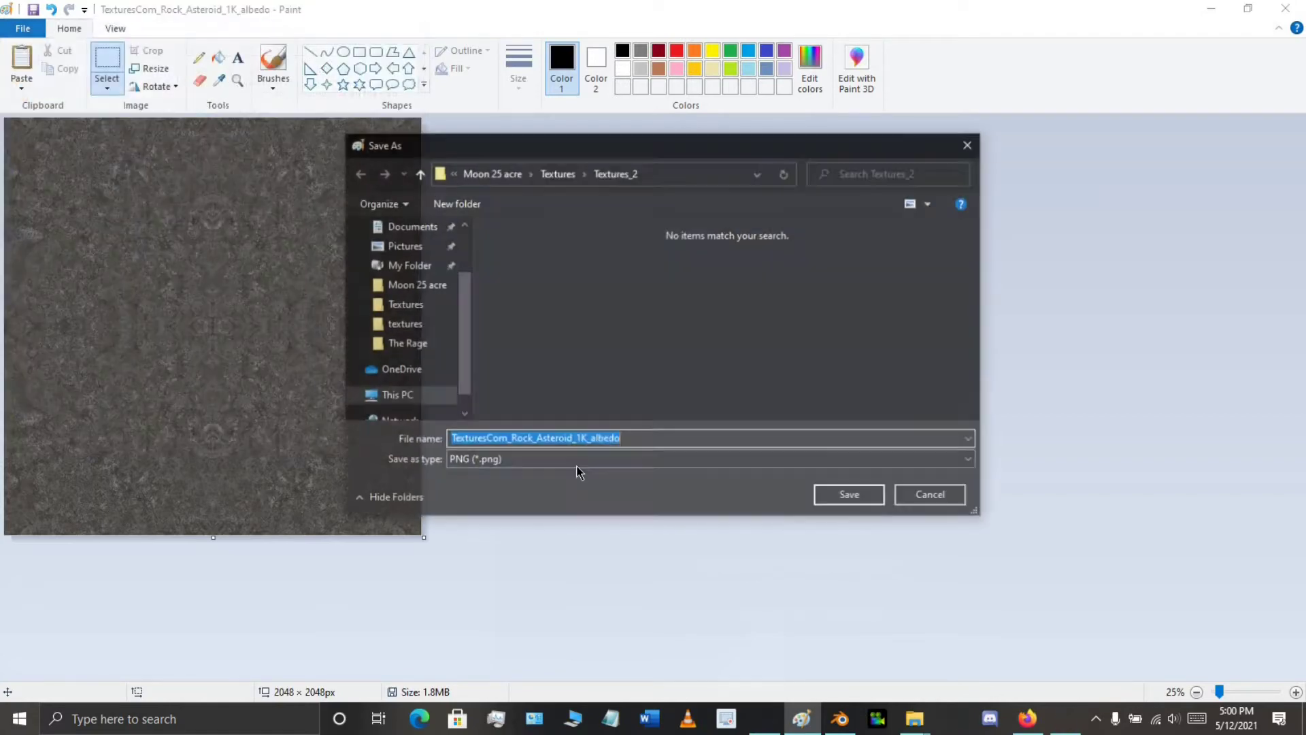
left_click(538, 461)
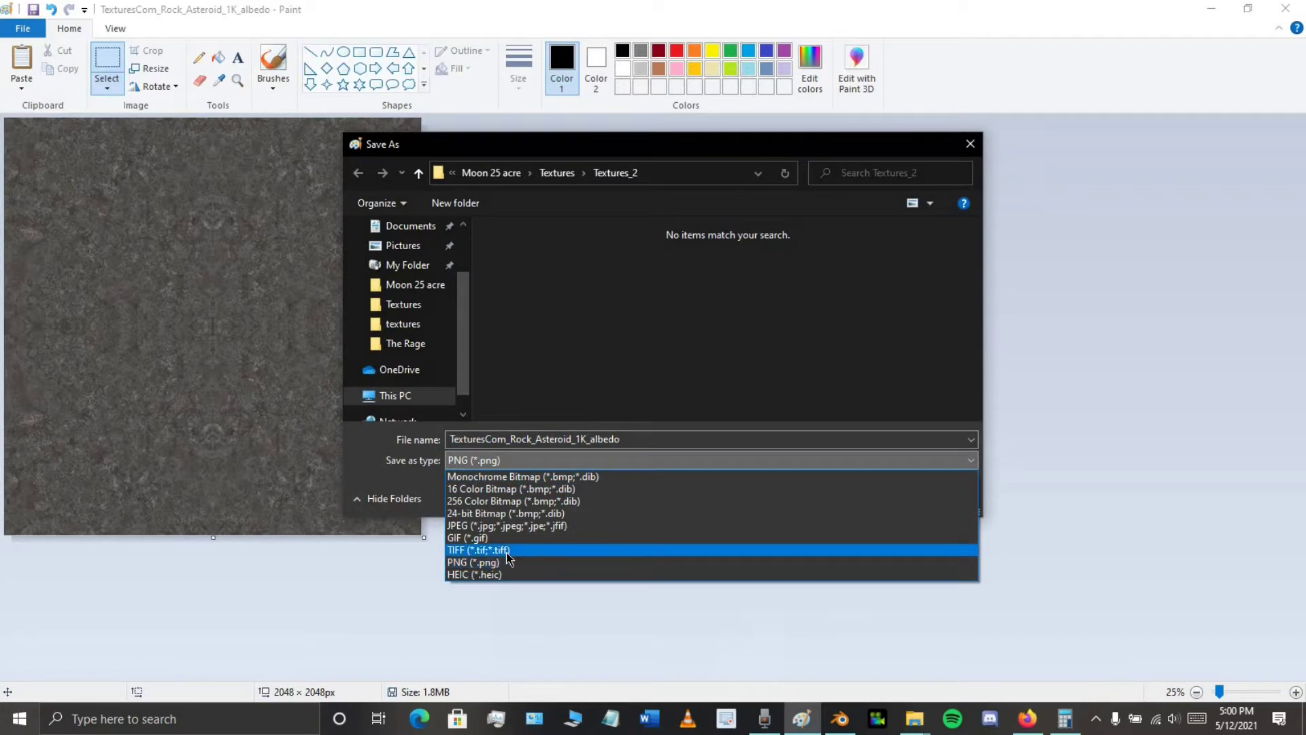
left_click(534, 550)
double_click(521, 251)
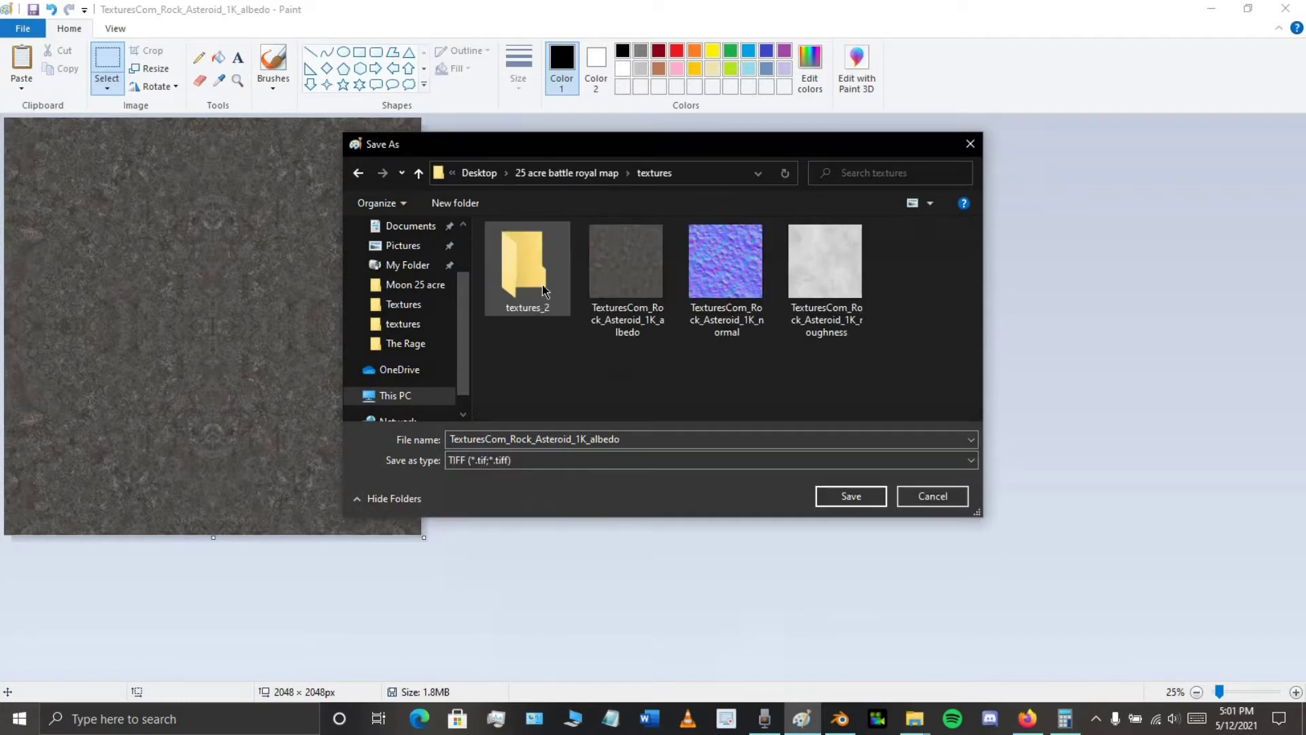
double_click(541, 300)
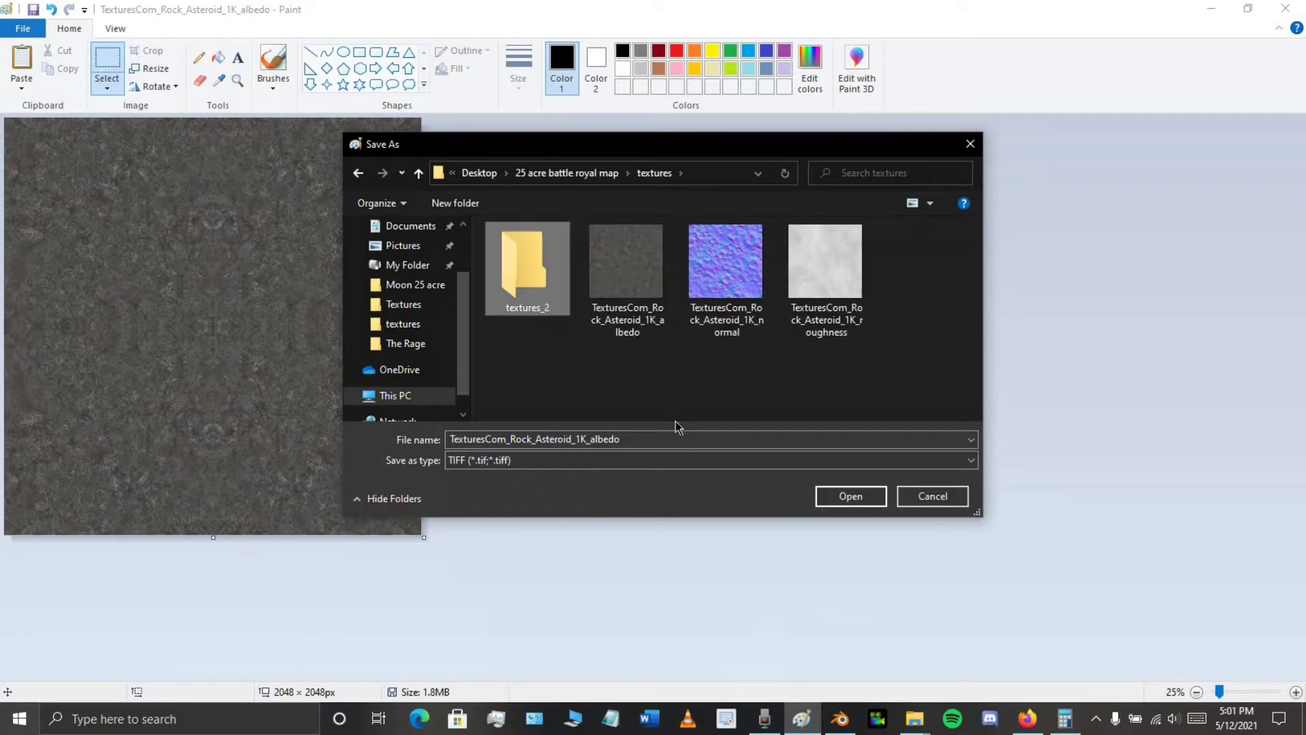
left_click(684, 435)
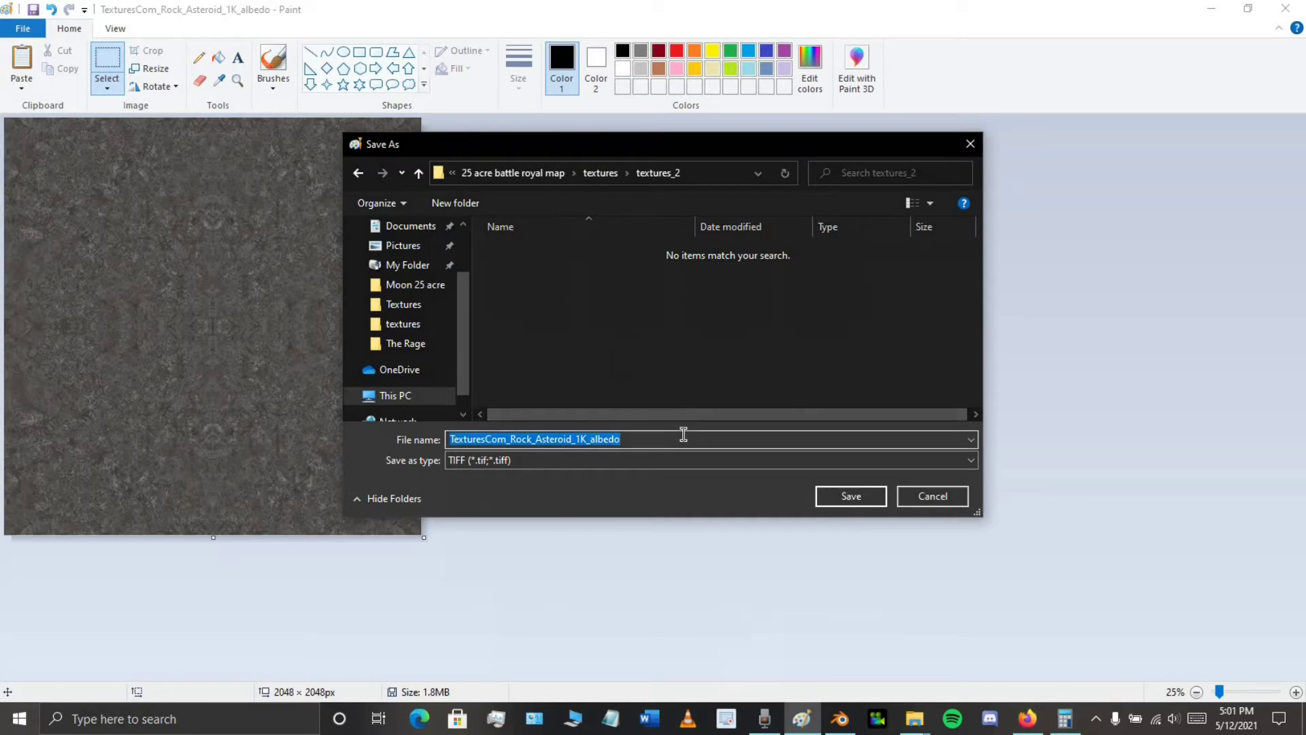
type("C")
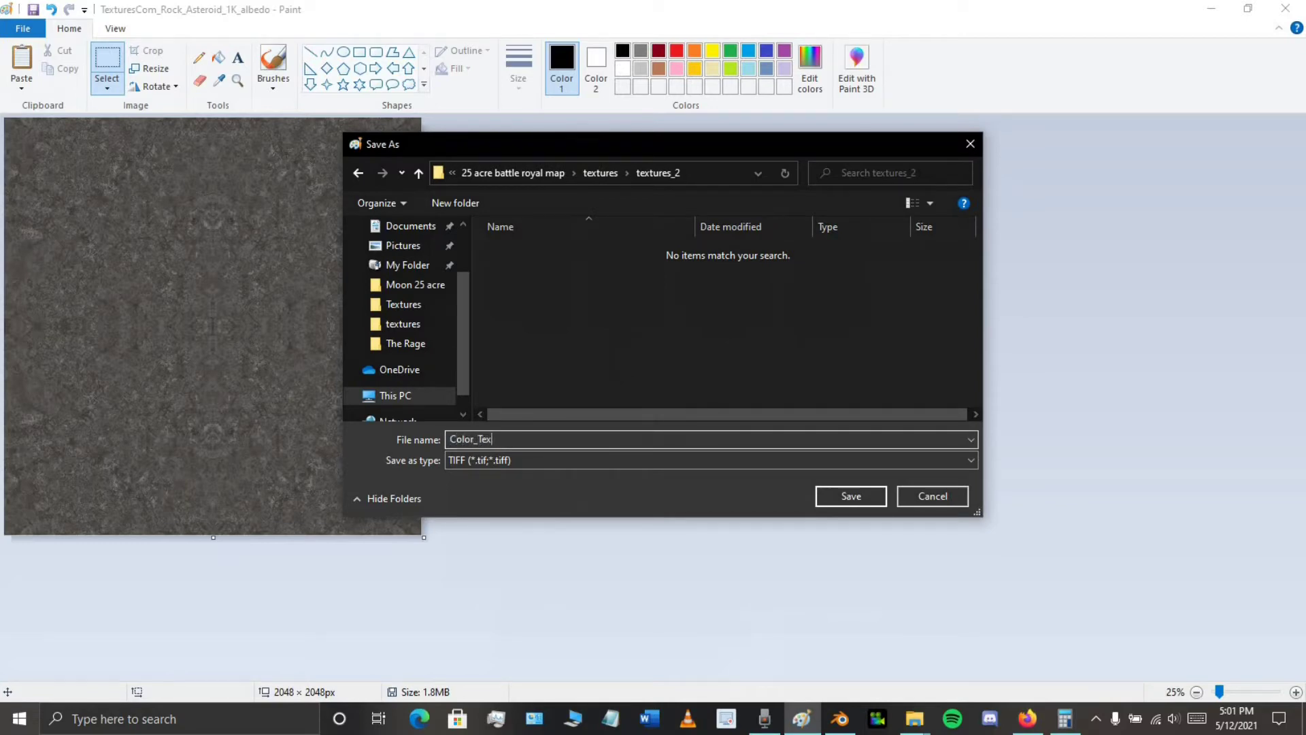
Paste TexturesCom_Rock_Asteroid_1K_normal from the battle royal map's textures folder onto the canvas
left_click(21, 85)
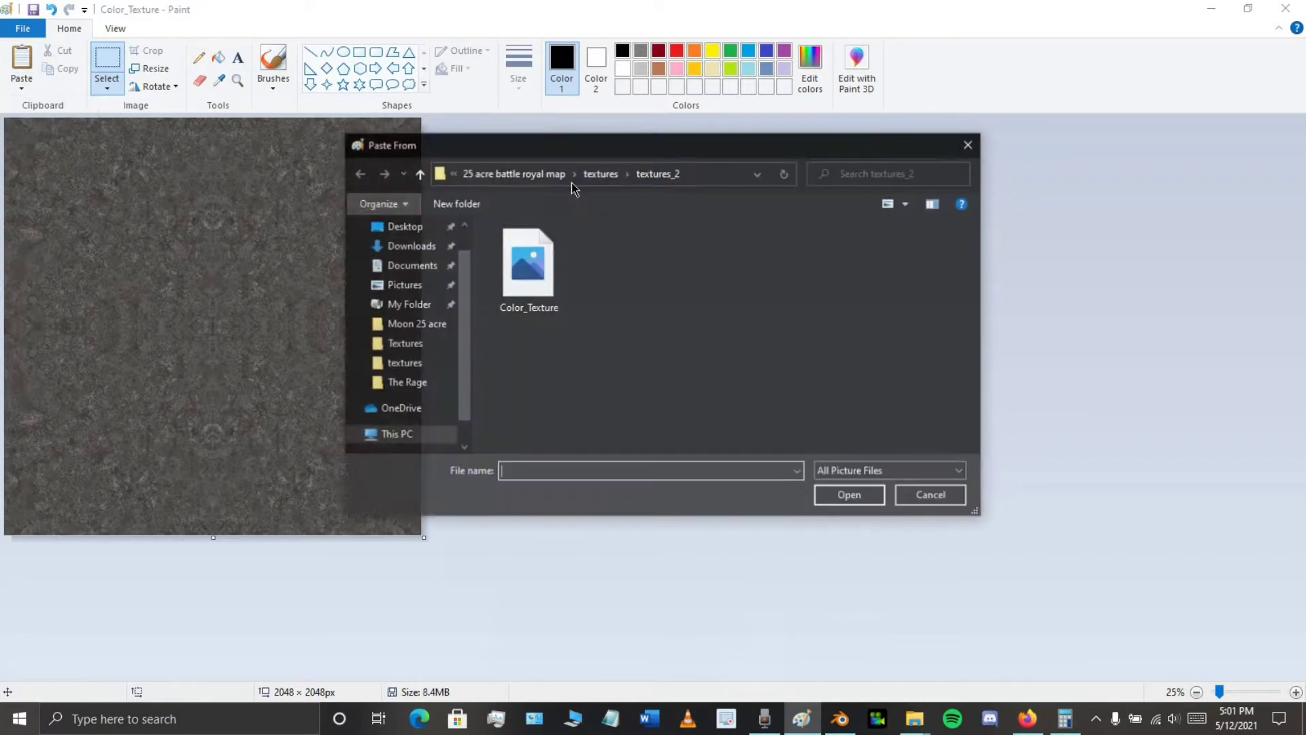
left_click(411, 232)
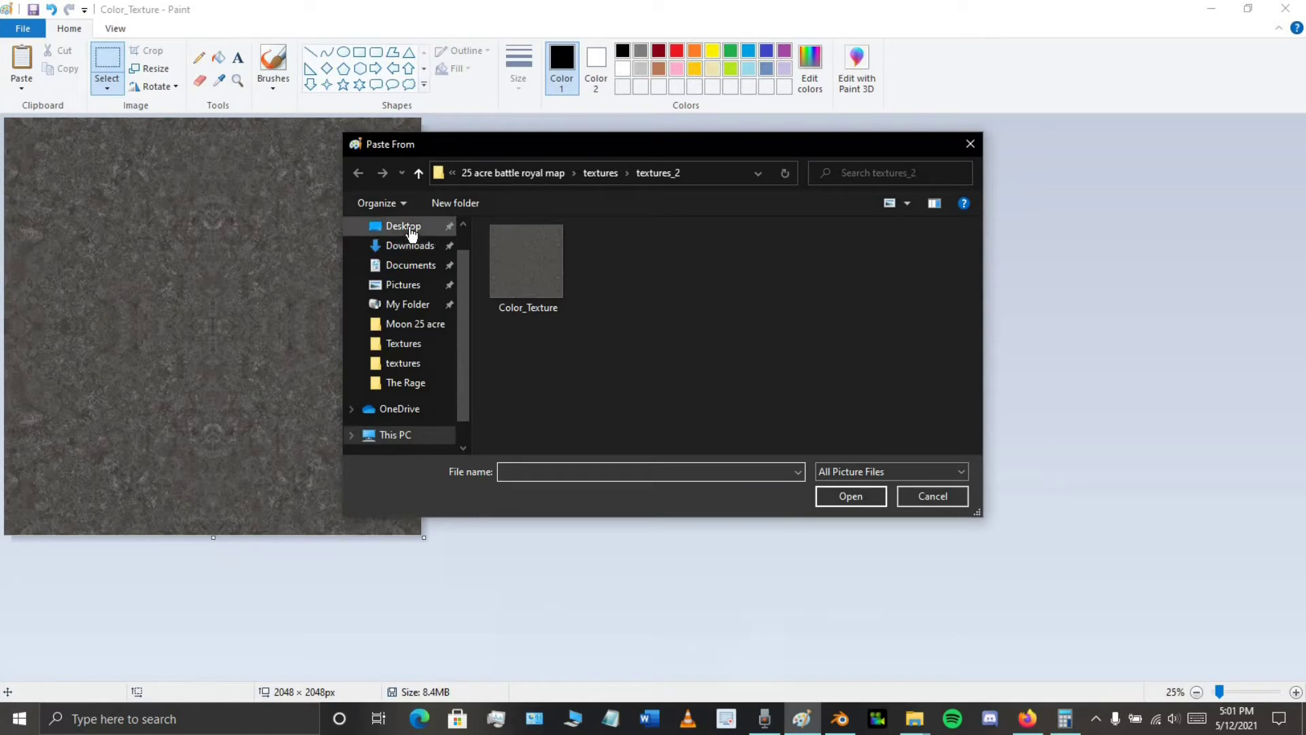
double_click(537, 250)
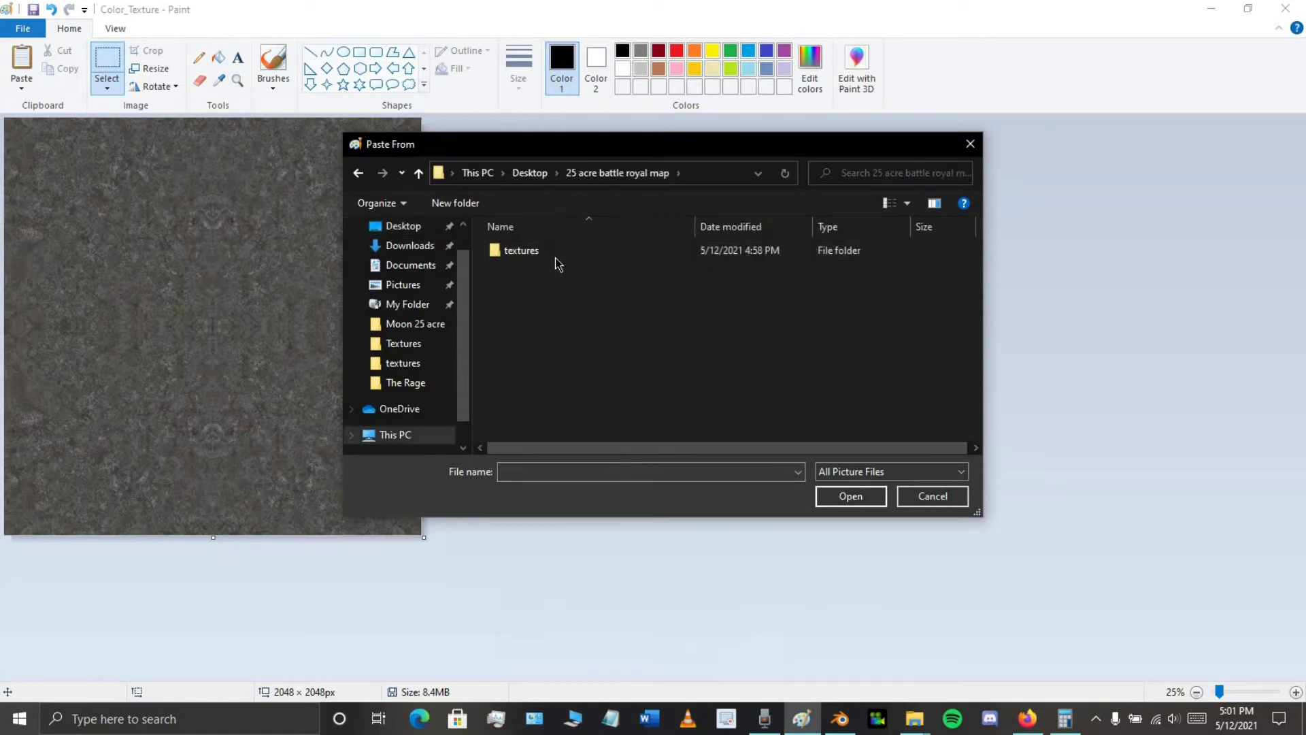
double_click(544, 253)
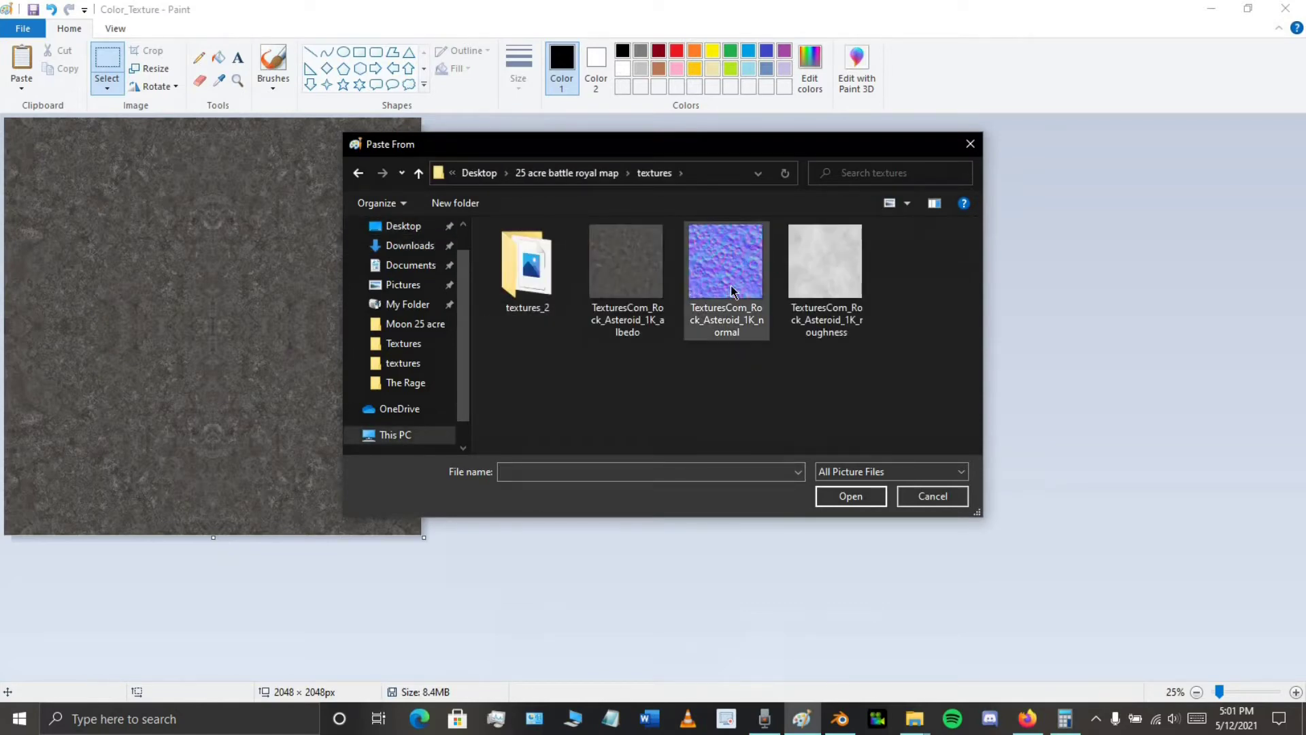
left_click(746, 312)
left_click(855, 500)
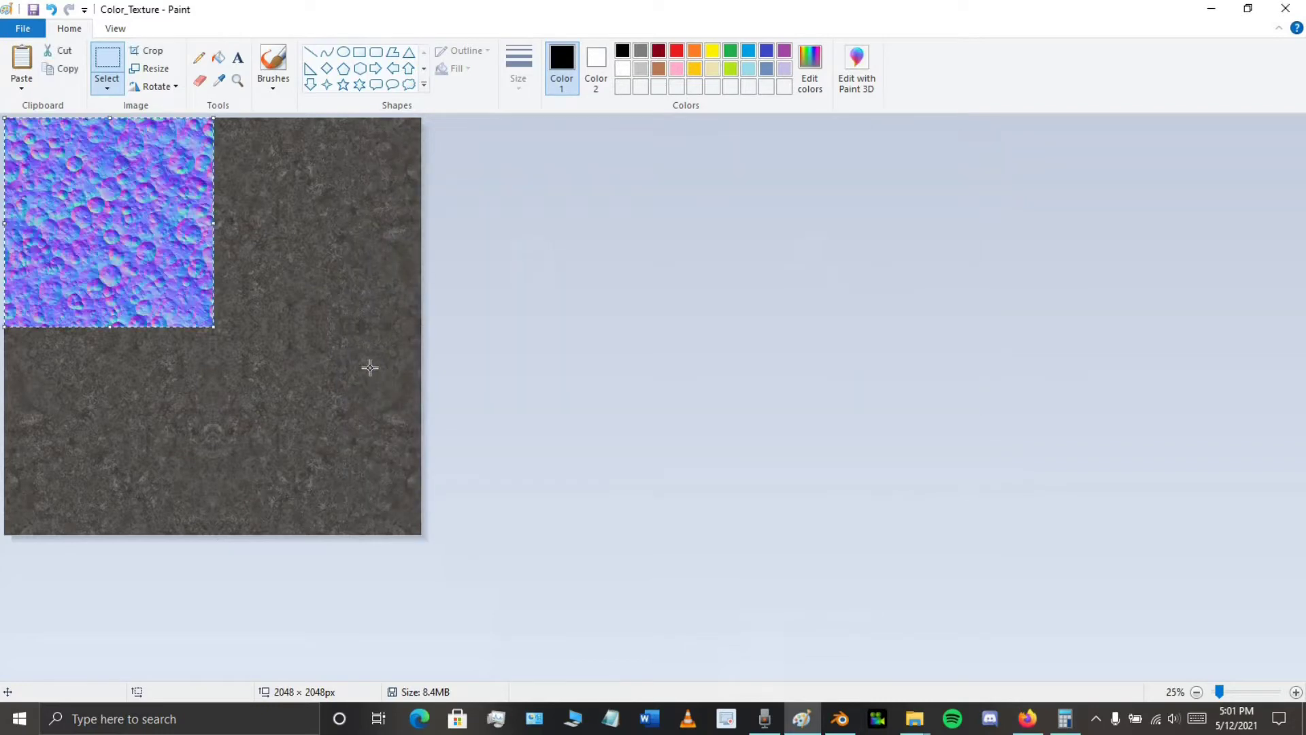
Cover the 2048 × 2048 px canvas with the normal map by placing horizontally and vertically flipped copies against the original
left_click(65, 70)
left_click(22, 58)
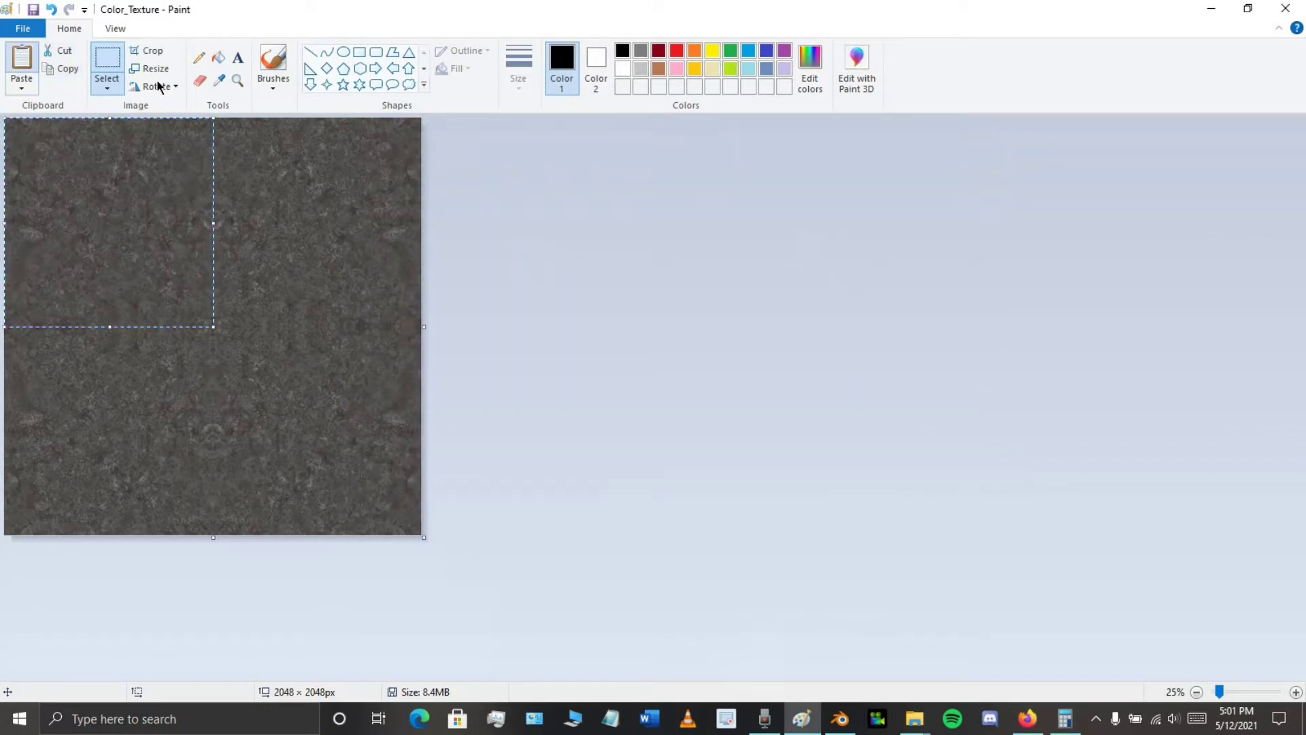
left_click(154, 86)
left_click(198, 174)
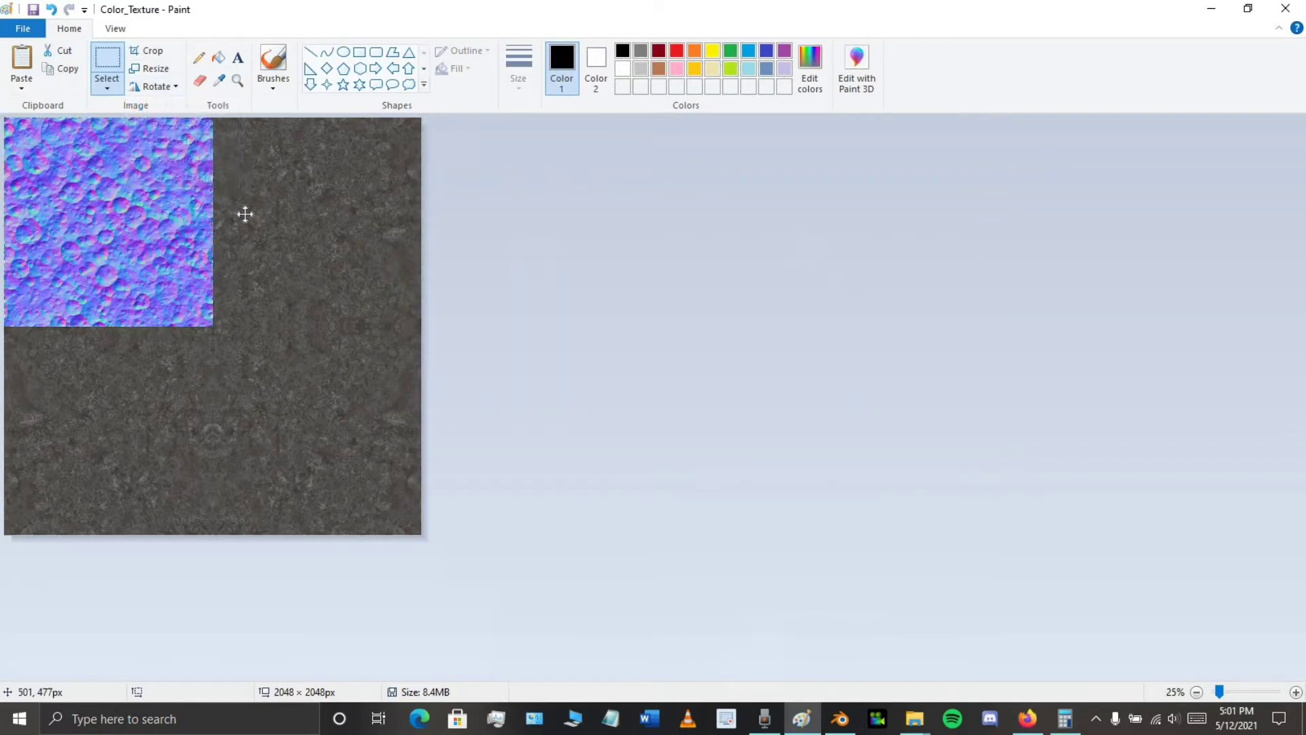
left_click_drag(151, 221, 311, 216)
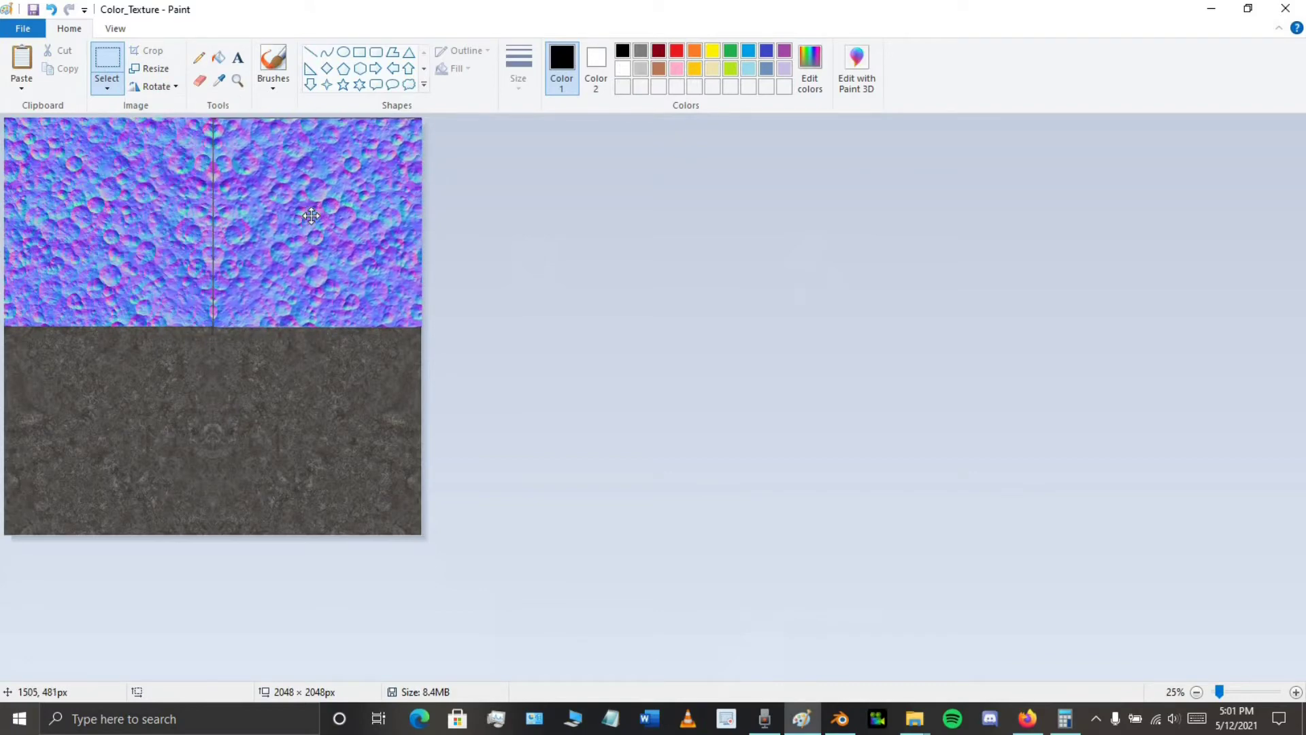
scroll(309, 215, "up", 1, "ctrl")
Save the tiled normal map as a TIFF named Normal_Map in the textures_2 folder
left_click(23, 28)
mouse_move(161, 170)
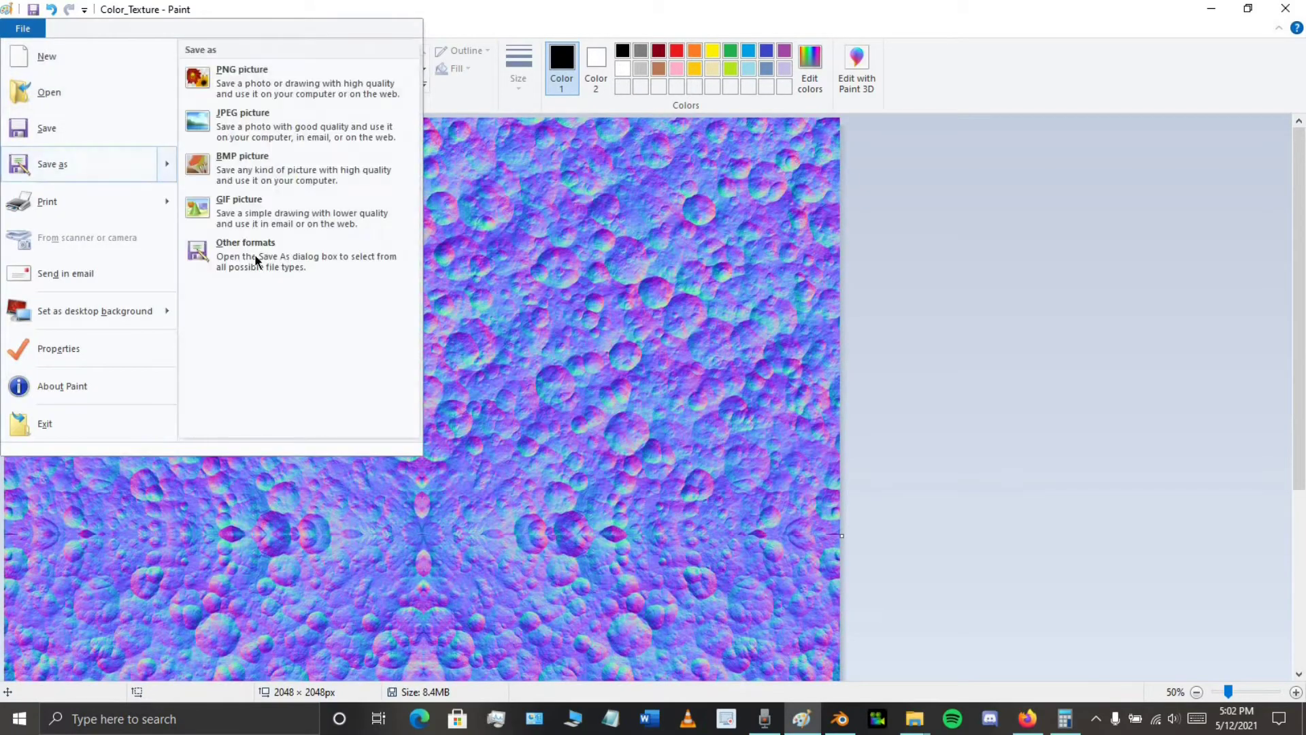
left_click(299, 253)
left_click(534, 461)
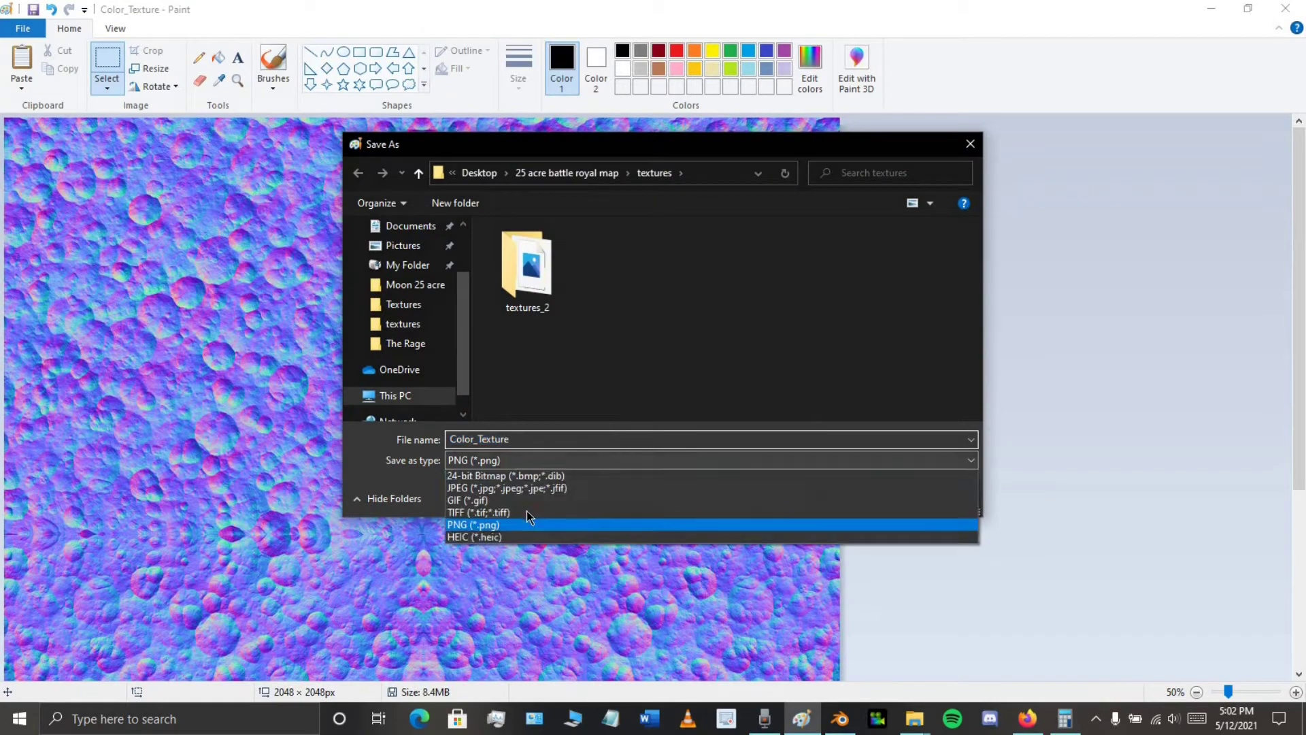
left_click(529, 552)
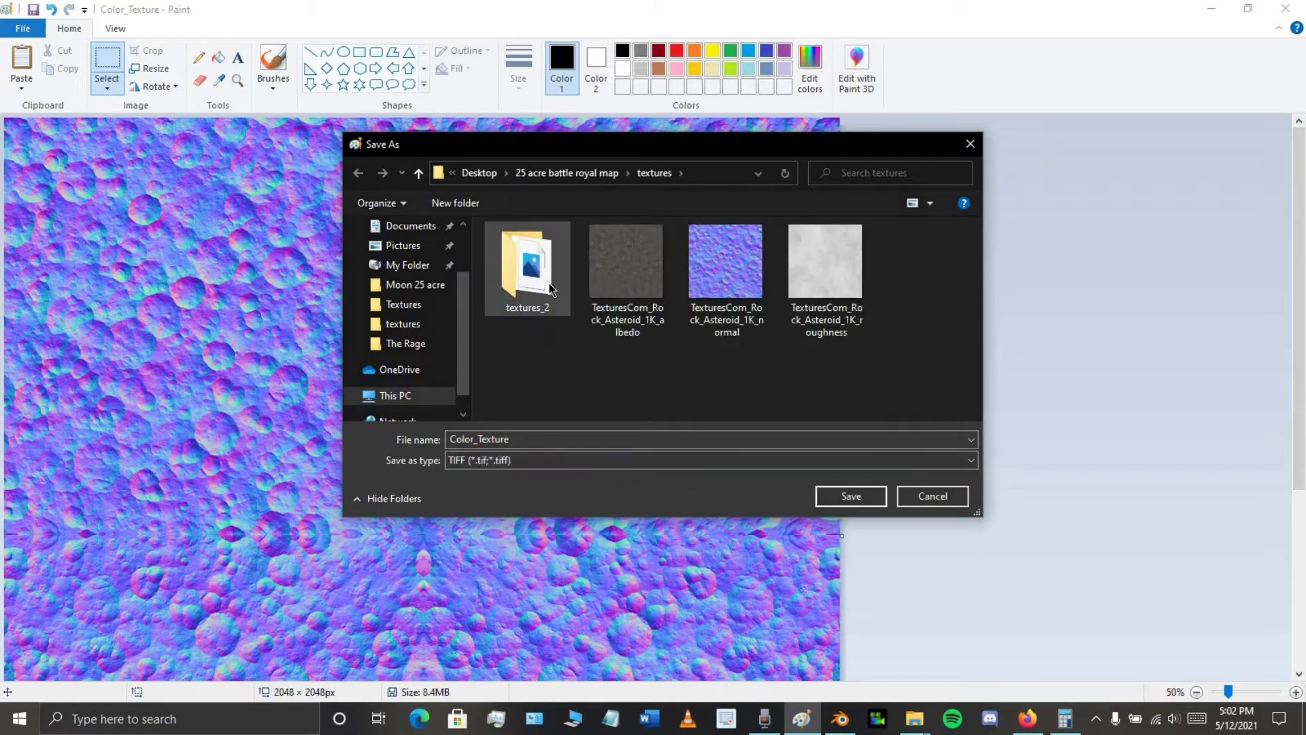
key("Return")
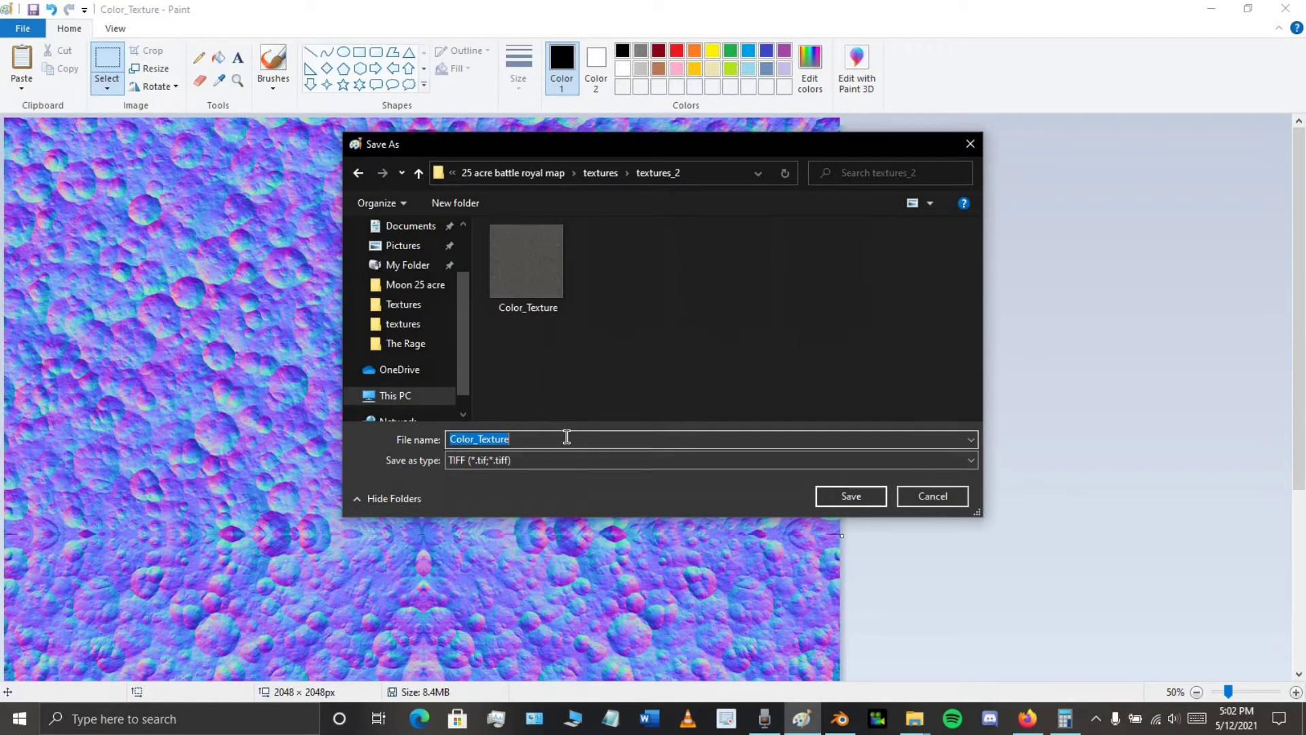
type("No")
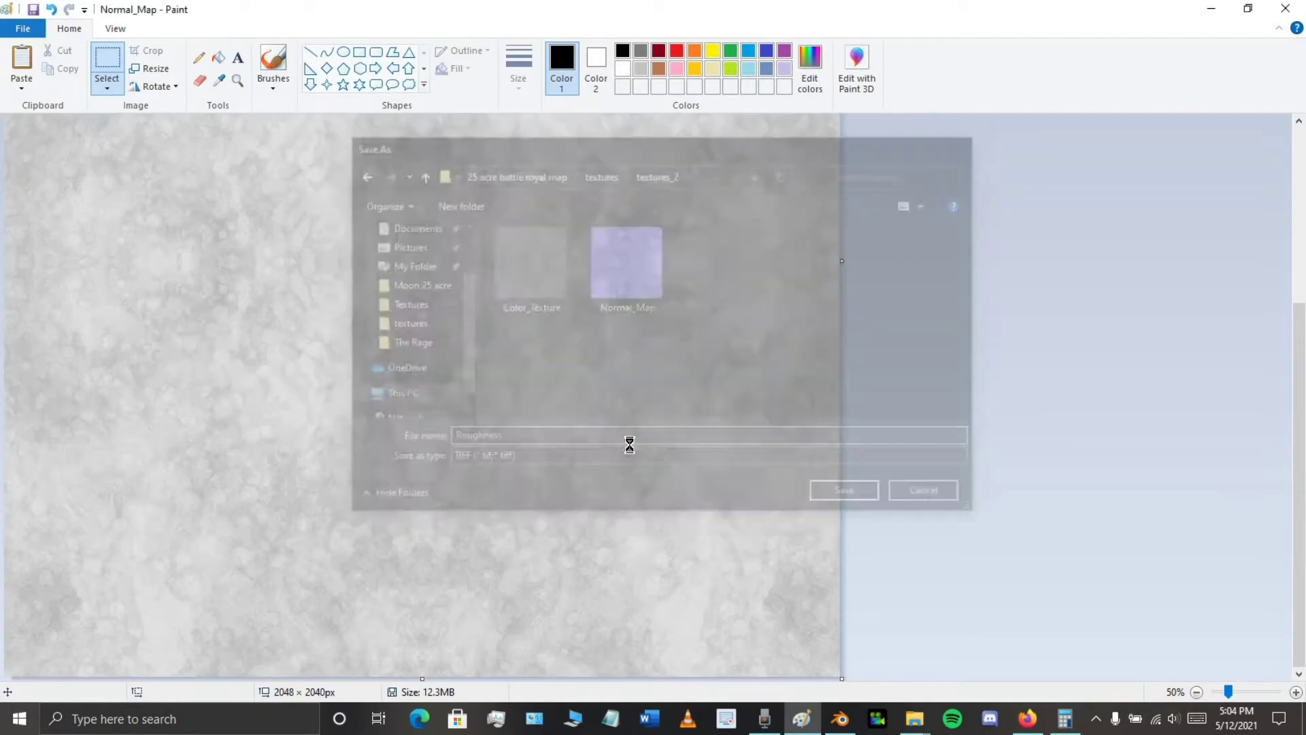
Close Paint, switch to Blender and split the 3D viewport vertically, making the new area a Shader Editor
left_click(1292, 5)
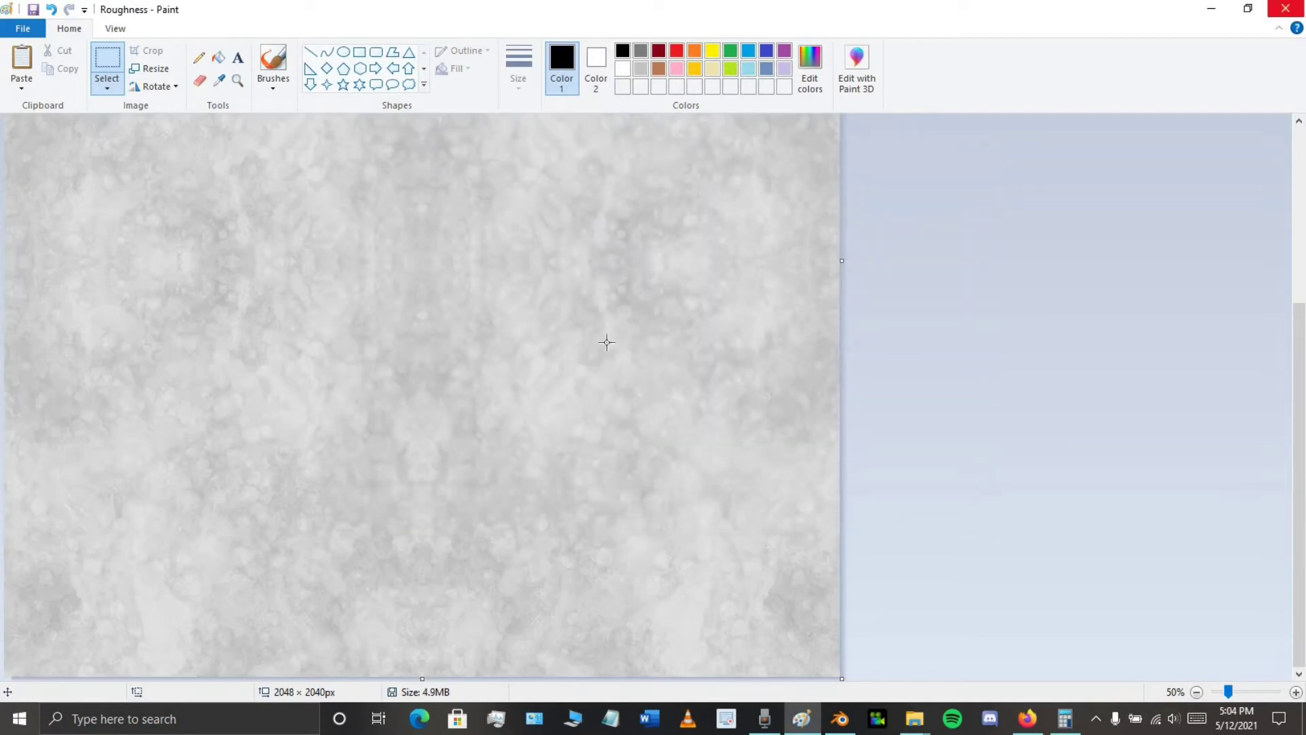
left_click(839, 718)
scroll(595, 292, "down", 4)
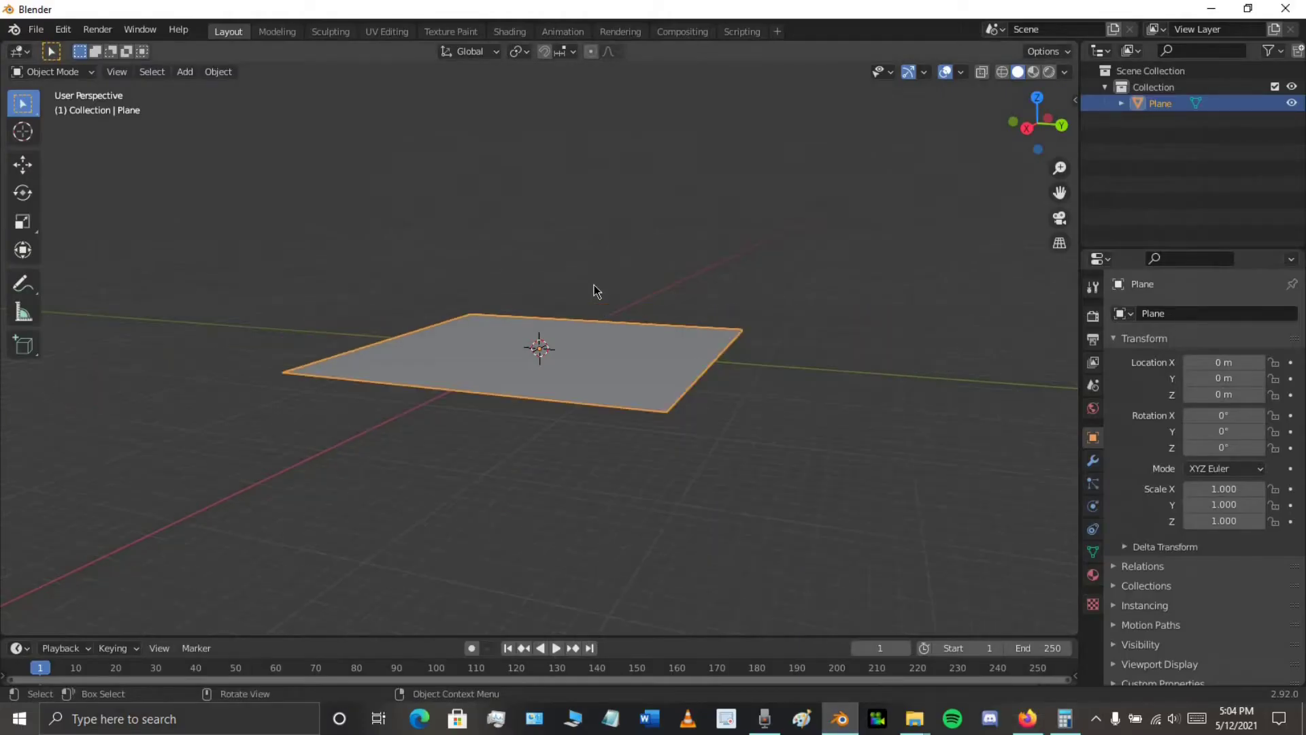
middle_click_drag(595, 292, 566, 331)
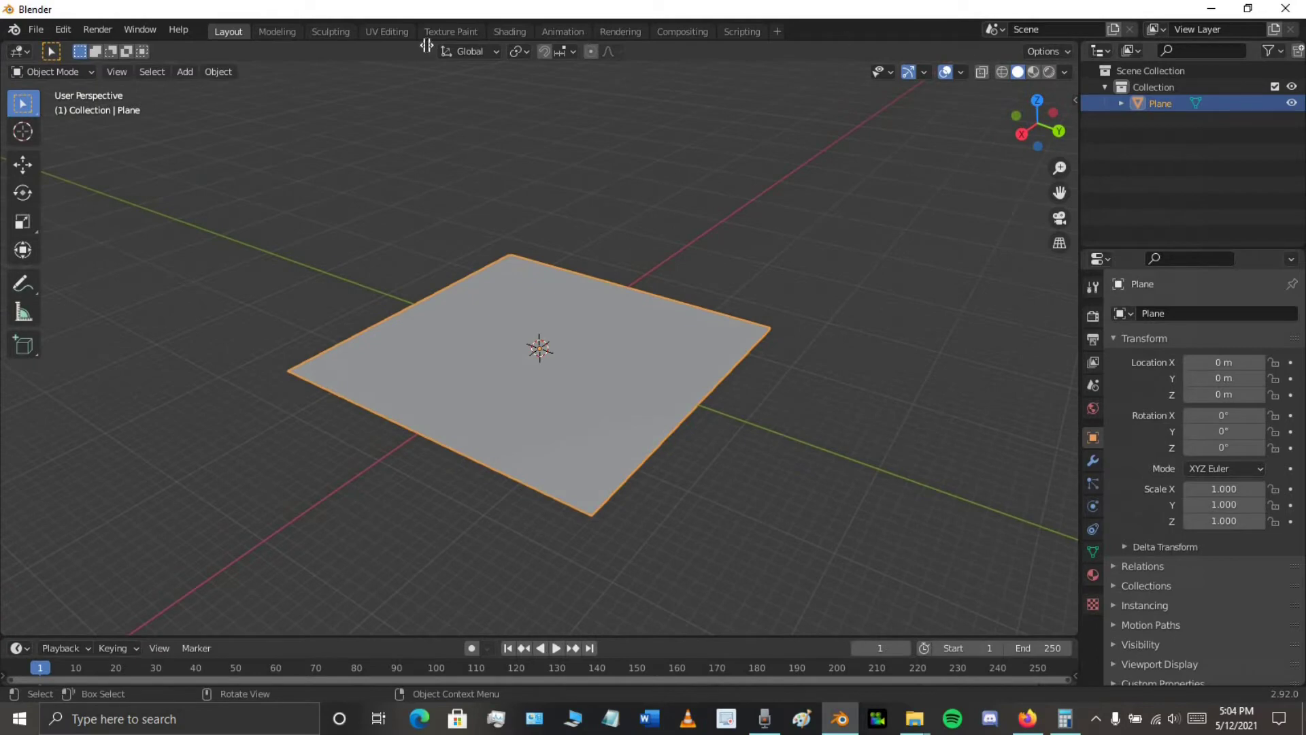
left_click(460, 48)
left_click(478, 51)
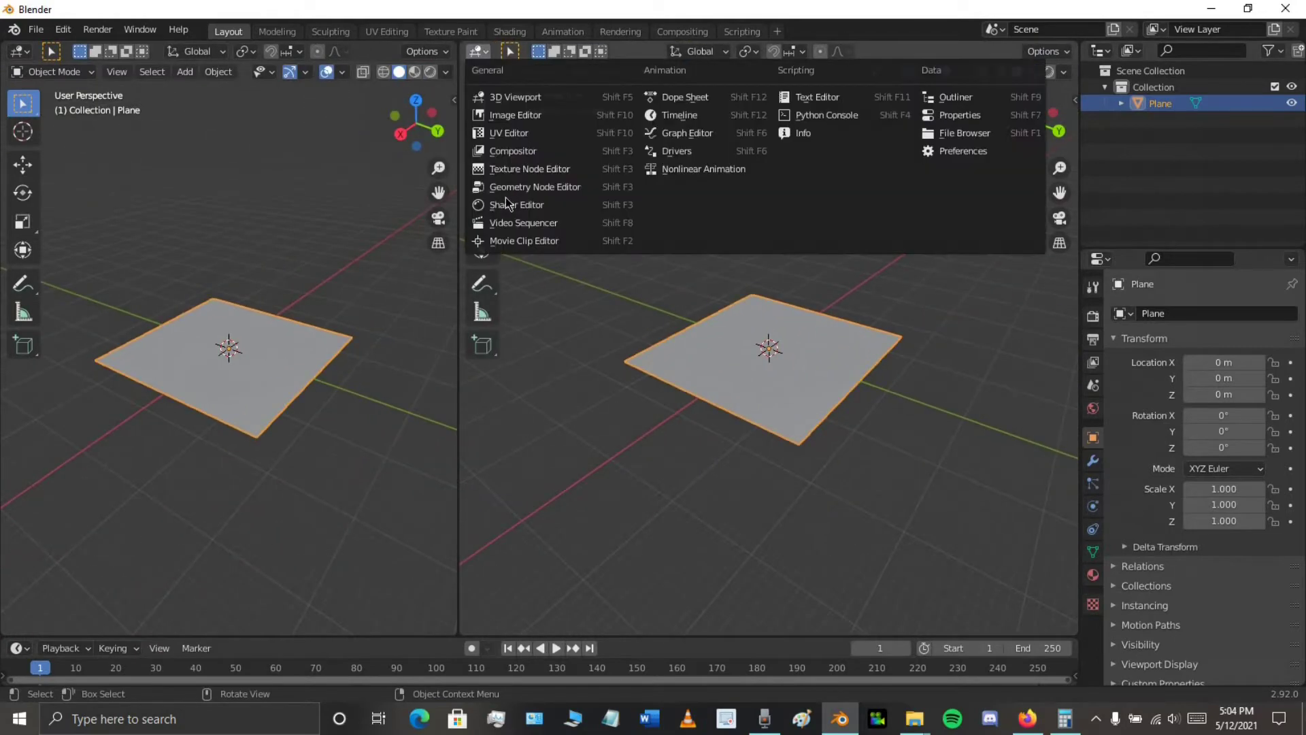
key("Return")
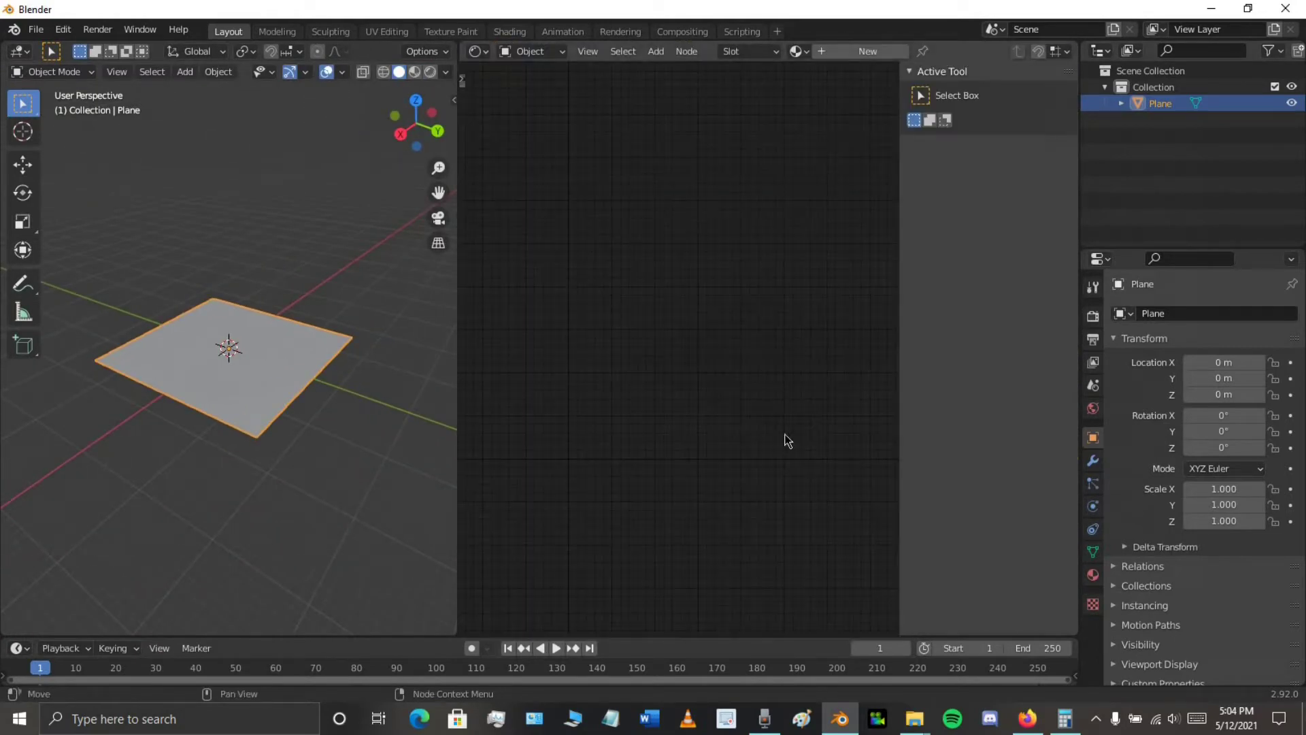
Create a new material for the plane and shift its Principled BSDF and Material Output nodes aside to free space before them
key("n")
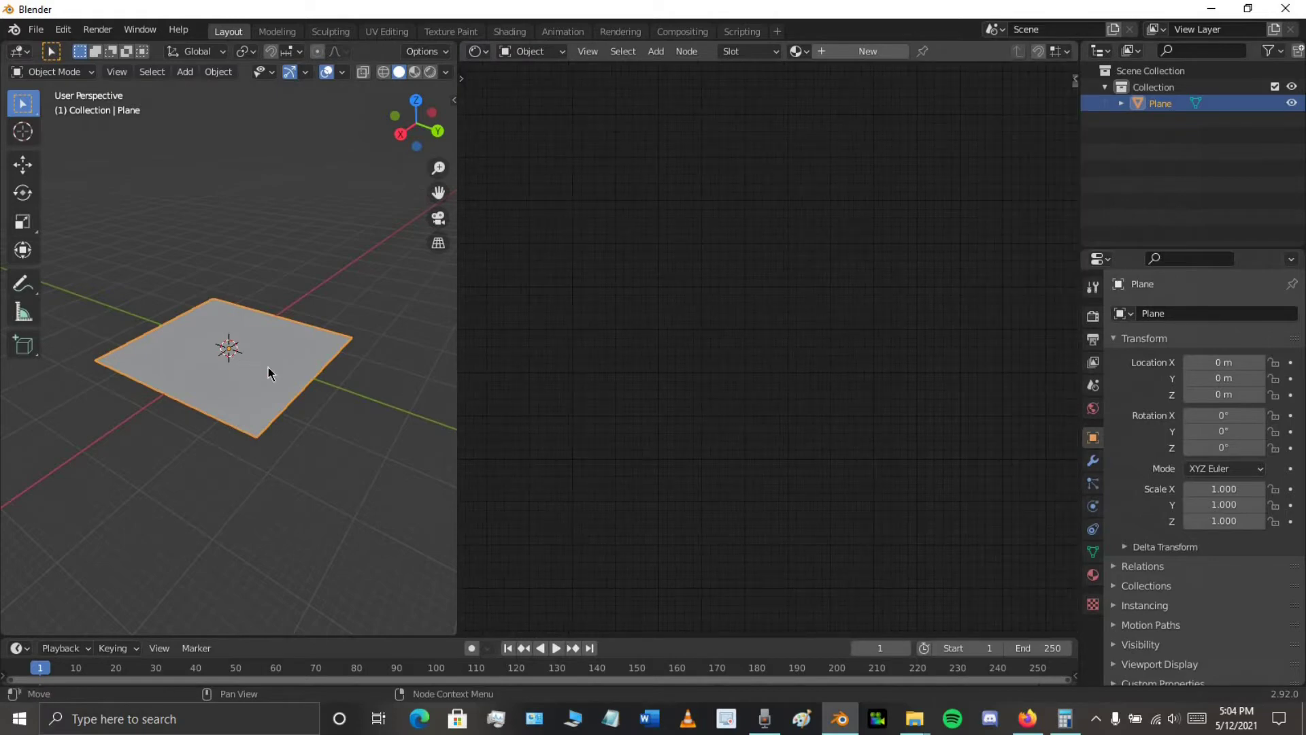
scroll(264, 353, "up", 2)
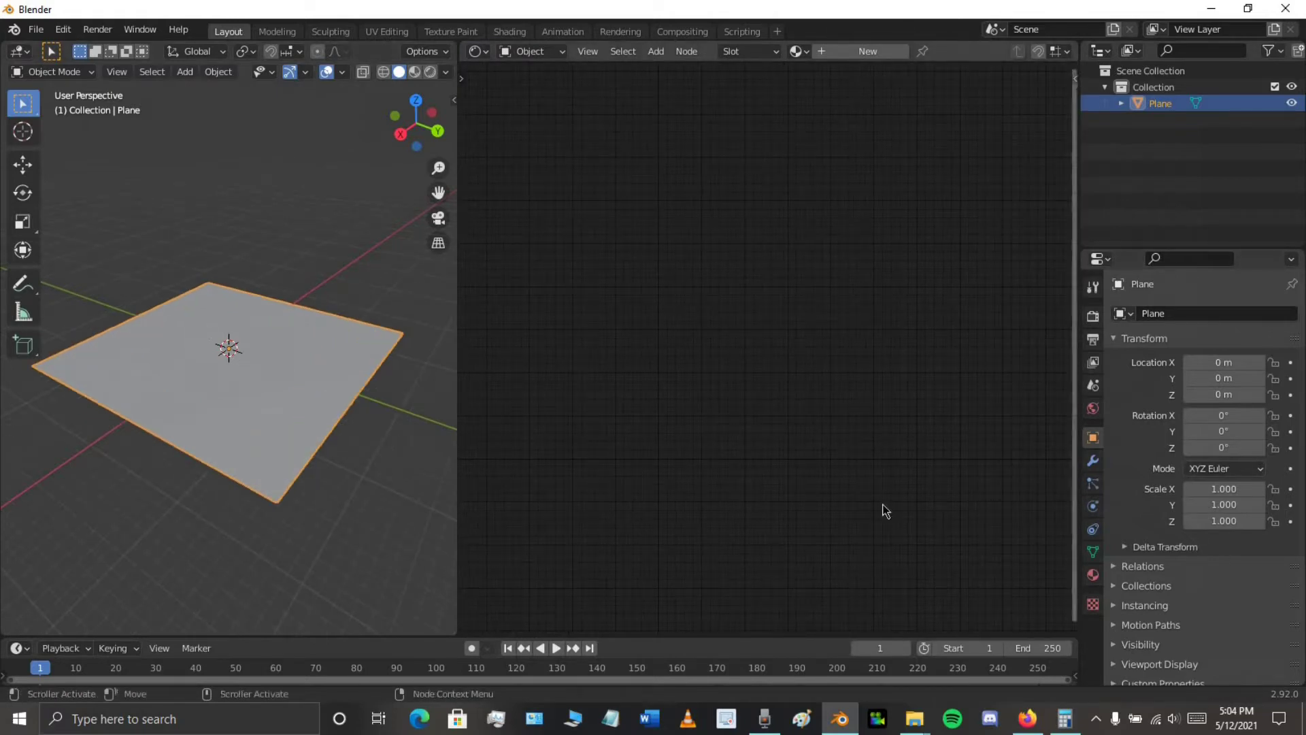
left_click(1092, 575)
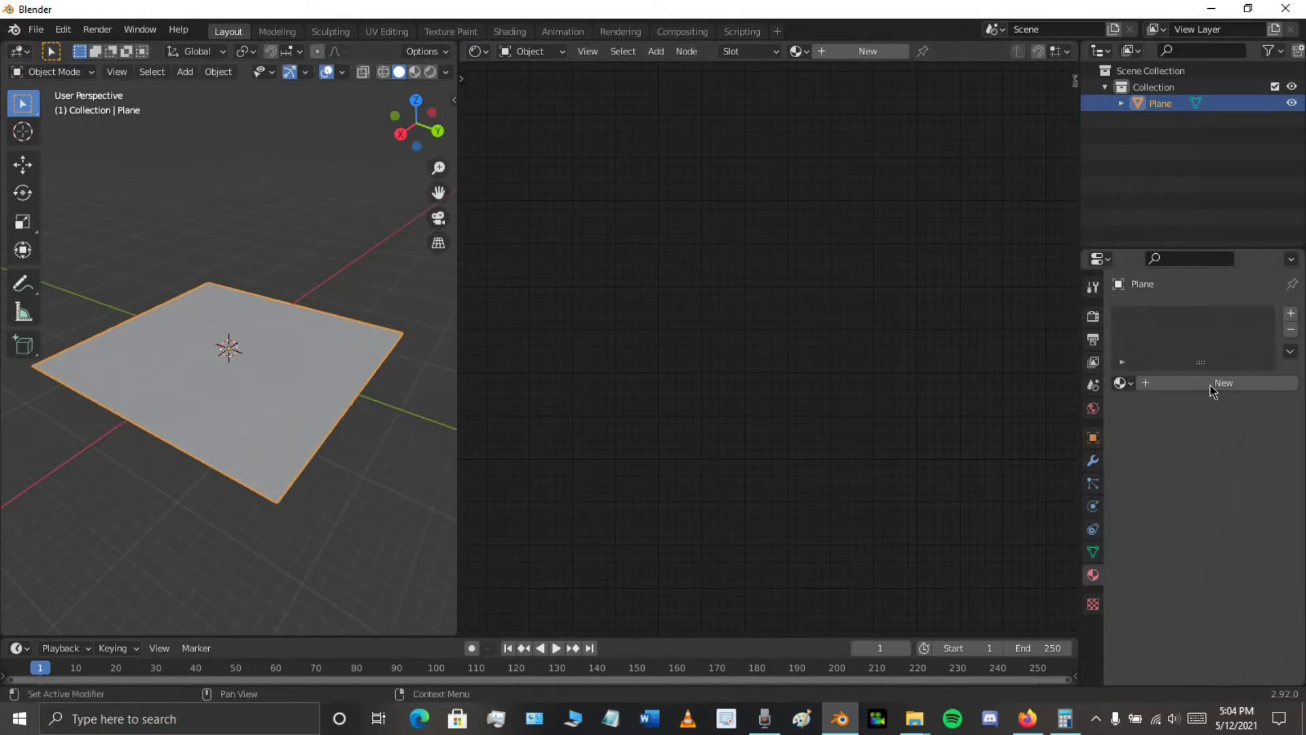
left_click(1221, 382)
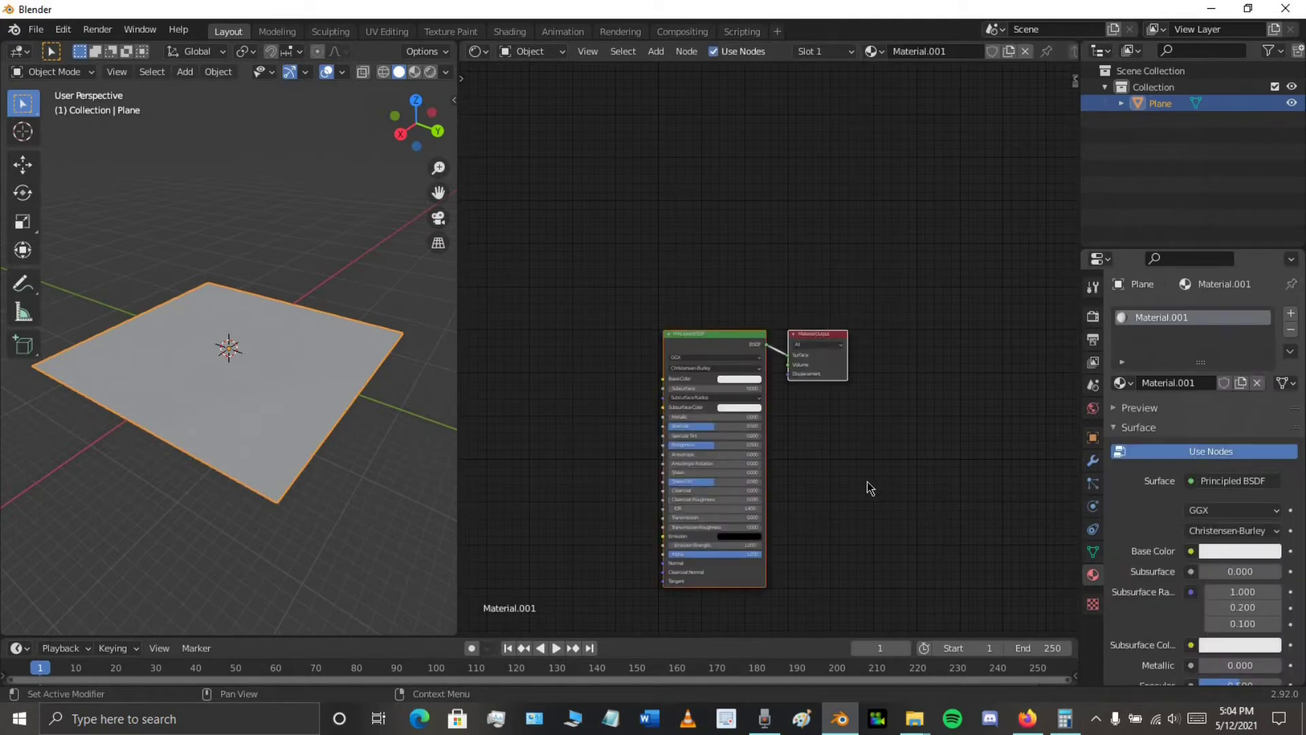
scroll(813, 364, "up", 4)
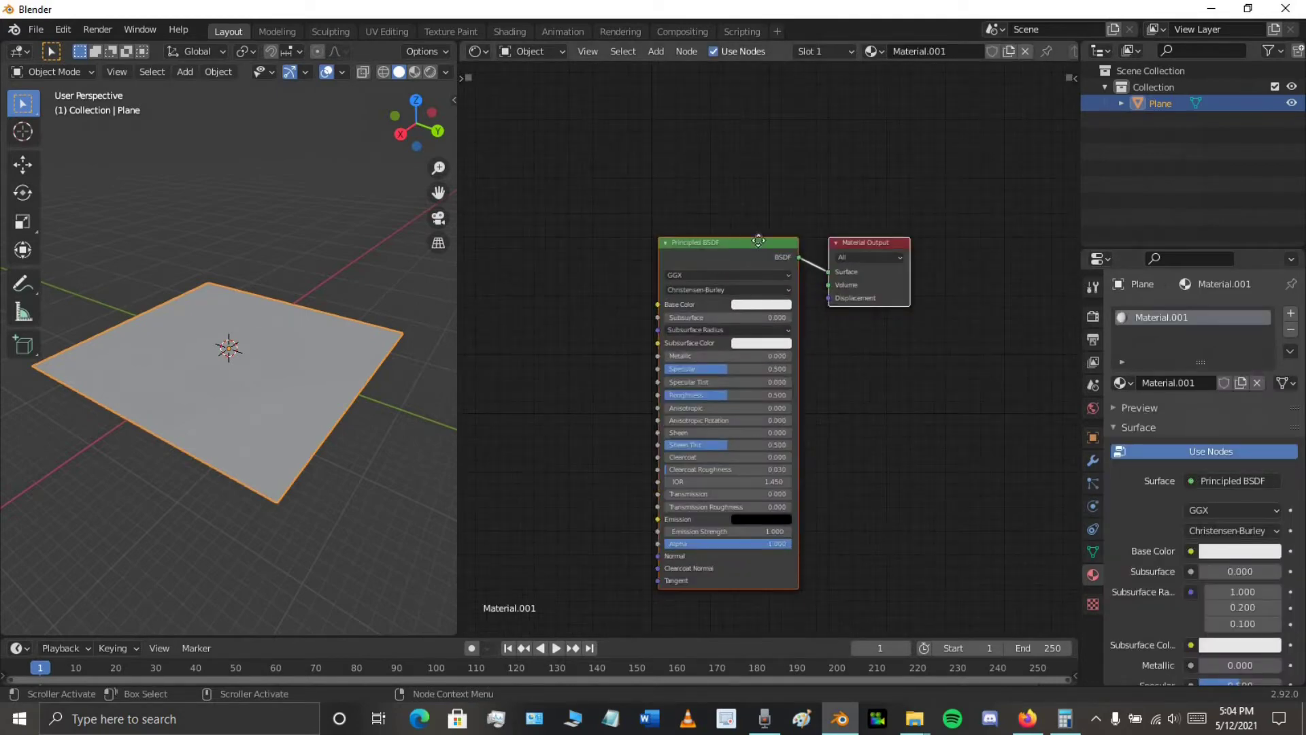
left_click_drag(758, 240, 660, 368)
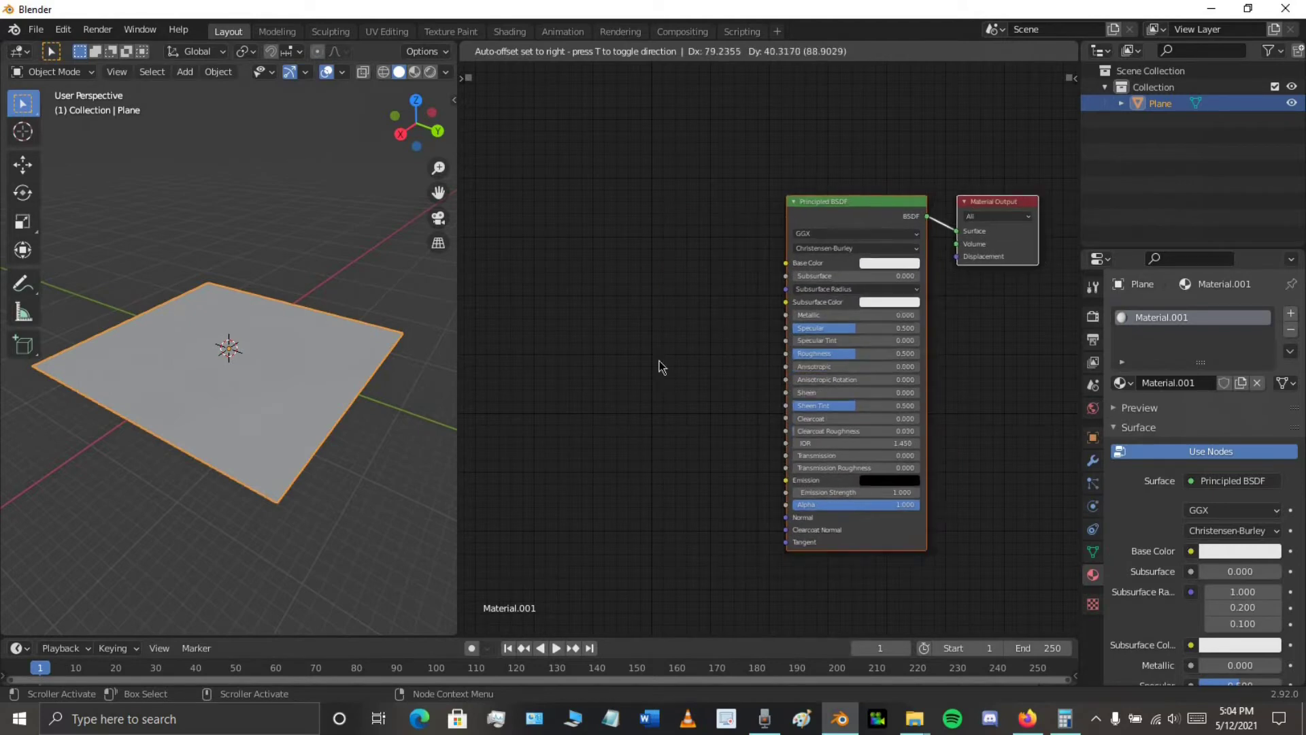
left_click(660, 368)
left_click(722, 396)
middle_click_drag(587, 405, 696, 394)
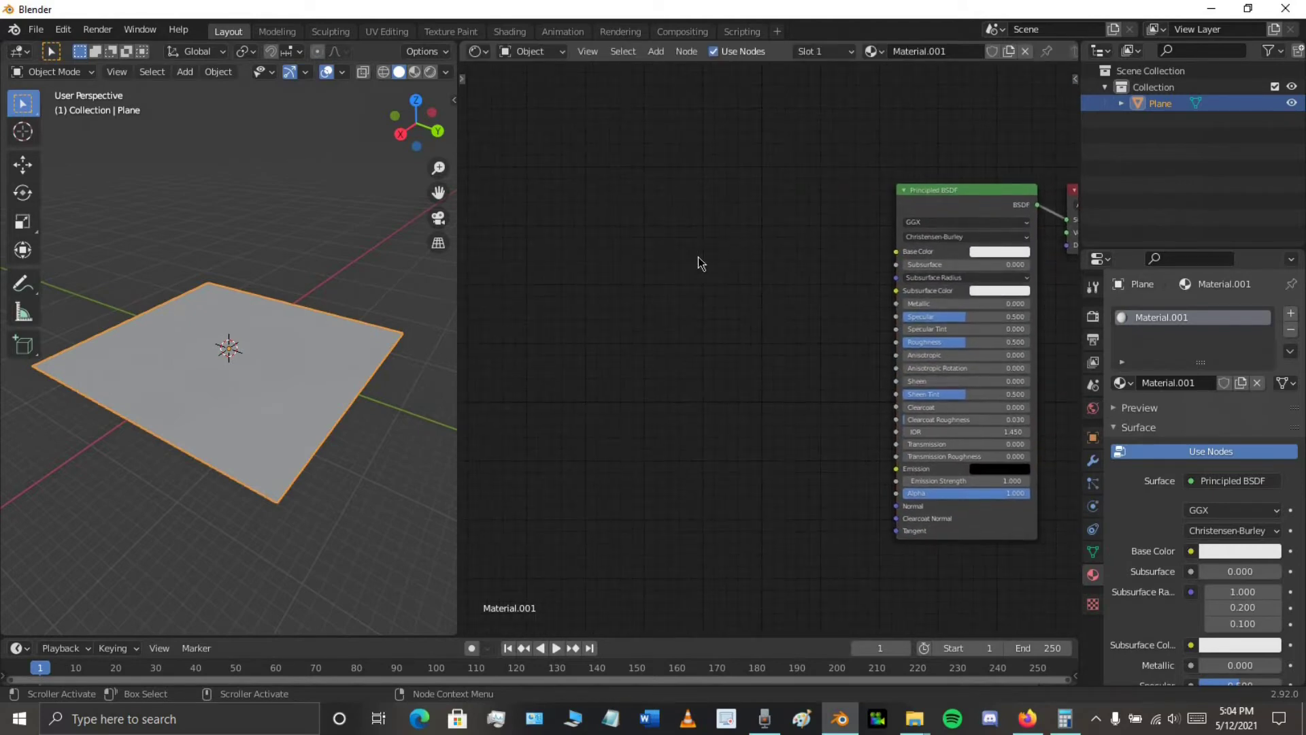
Add three Image Texture nodes in a column ahead of the Principled BSDF node
key("shift+a")
left_click(672, 248)
type("imag")
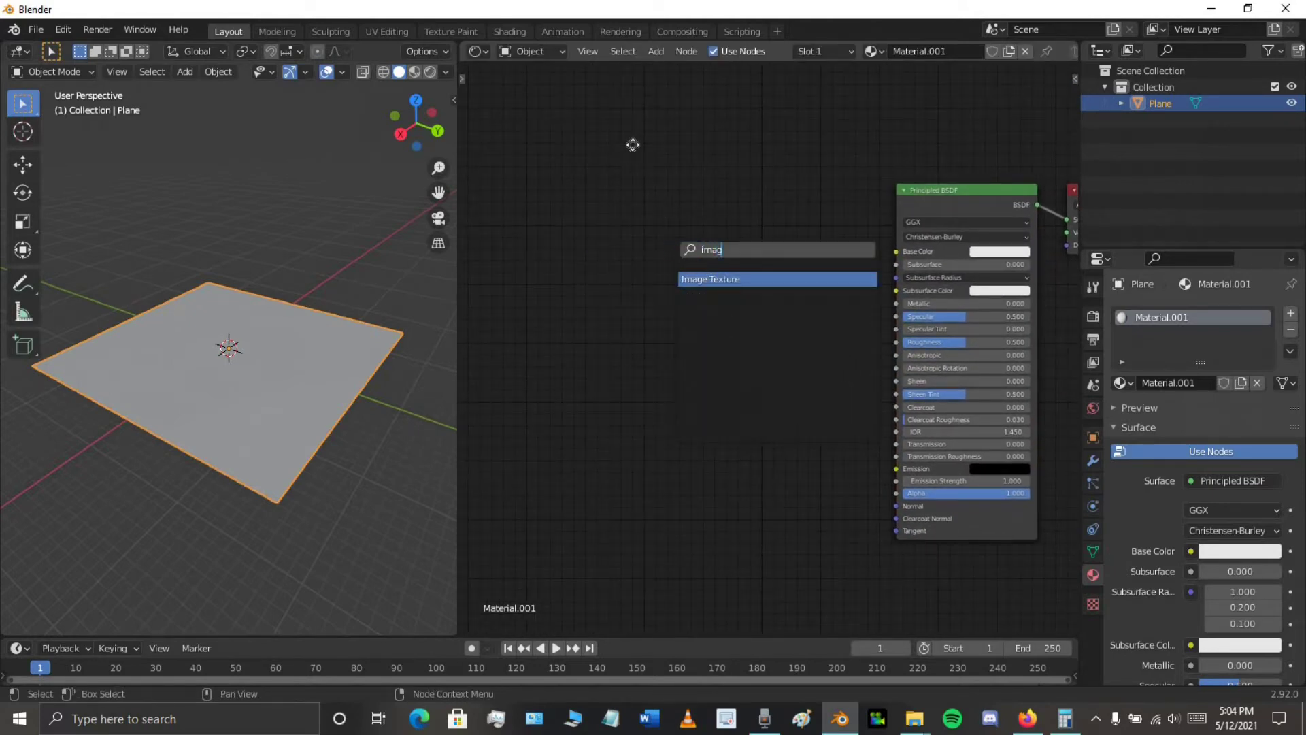
key("Return")
left_click(708, 338)
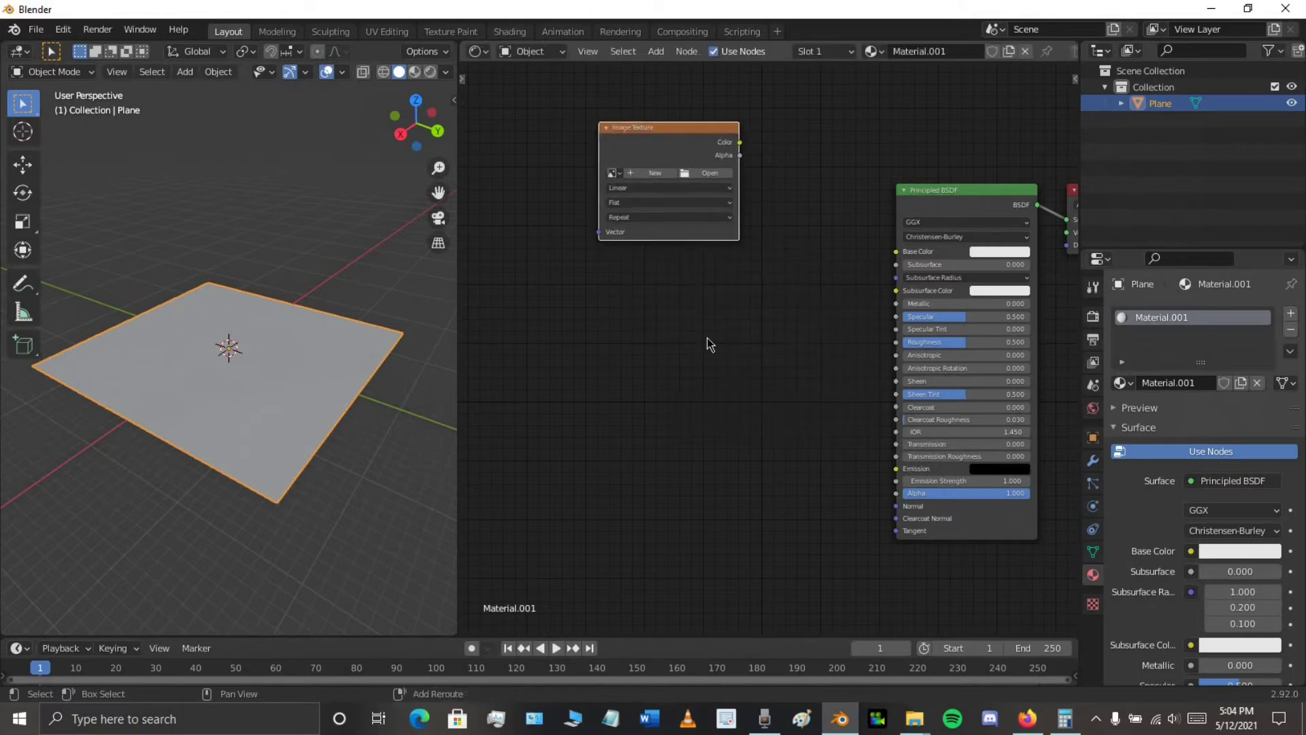
key("shift+a")
left_click(708, 338)
type("ima")
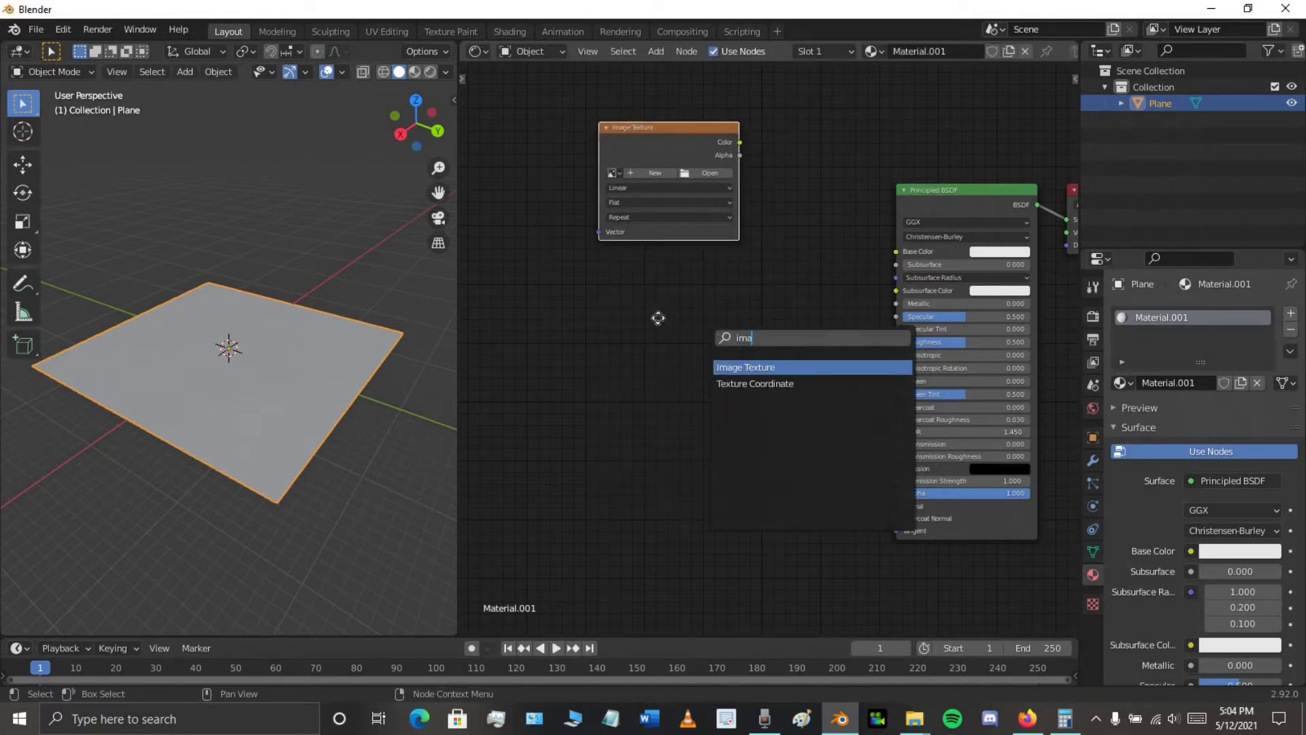
key("Return")
left_click(654, 318)
key("shift+a")
left_click(654, 318)
type("im")
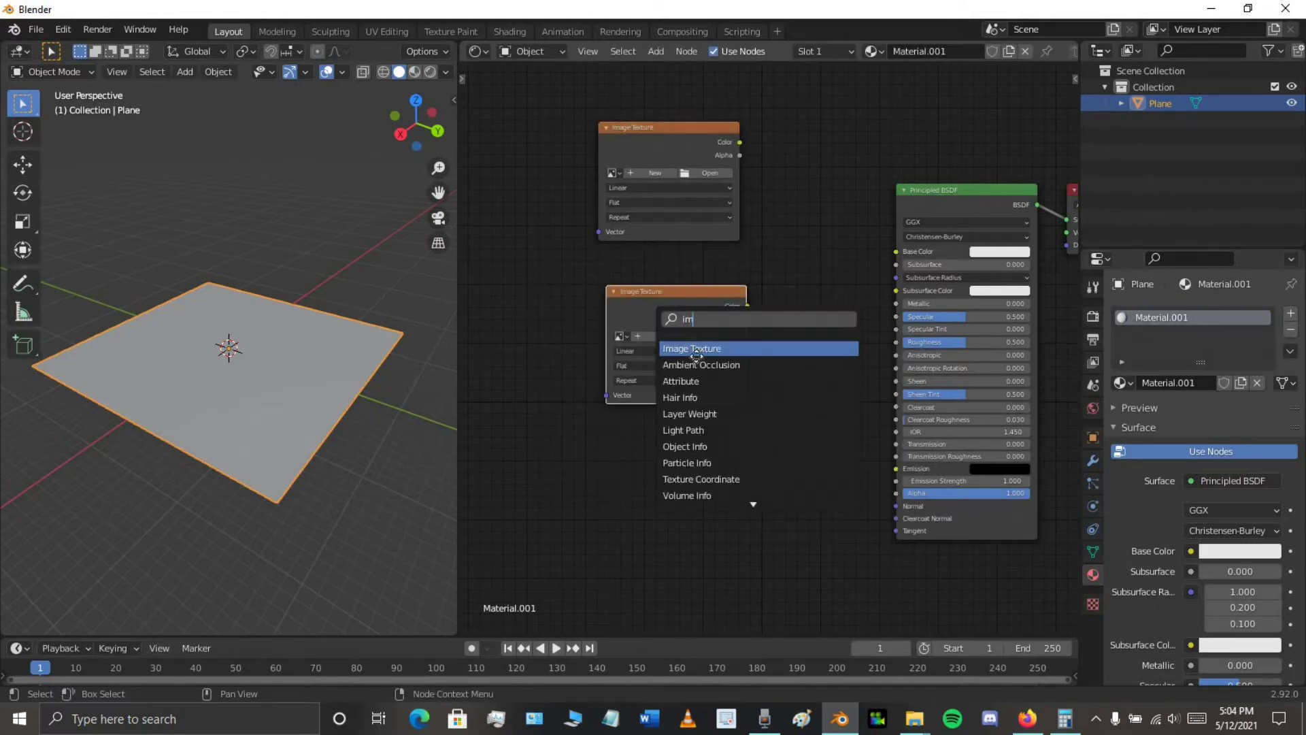
key("Return")
left_click(595, 569)
Add a Normal Map node below the Image Texture nodes, near the Principled BSDF node
scroll(676, 283, "down", 4)
key("shift+a")
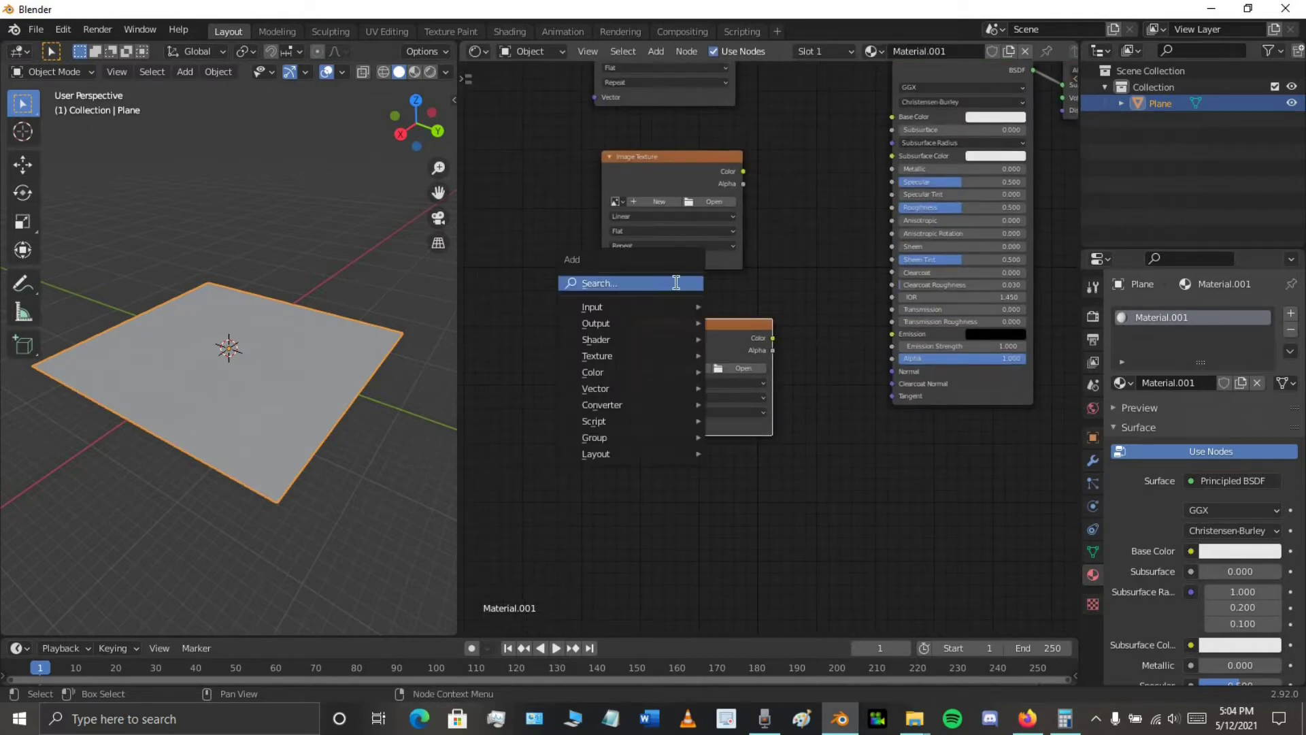
left_click(676, 283)
type("narm")
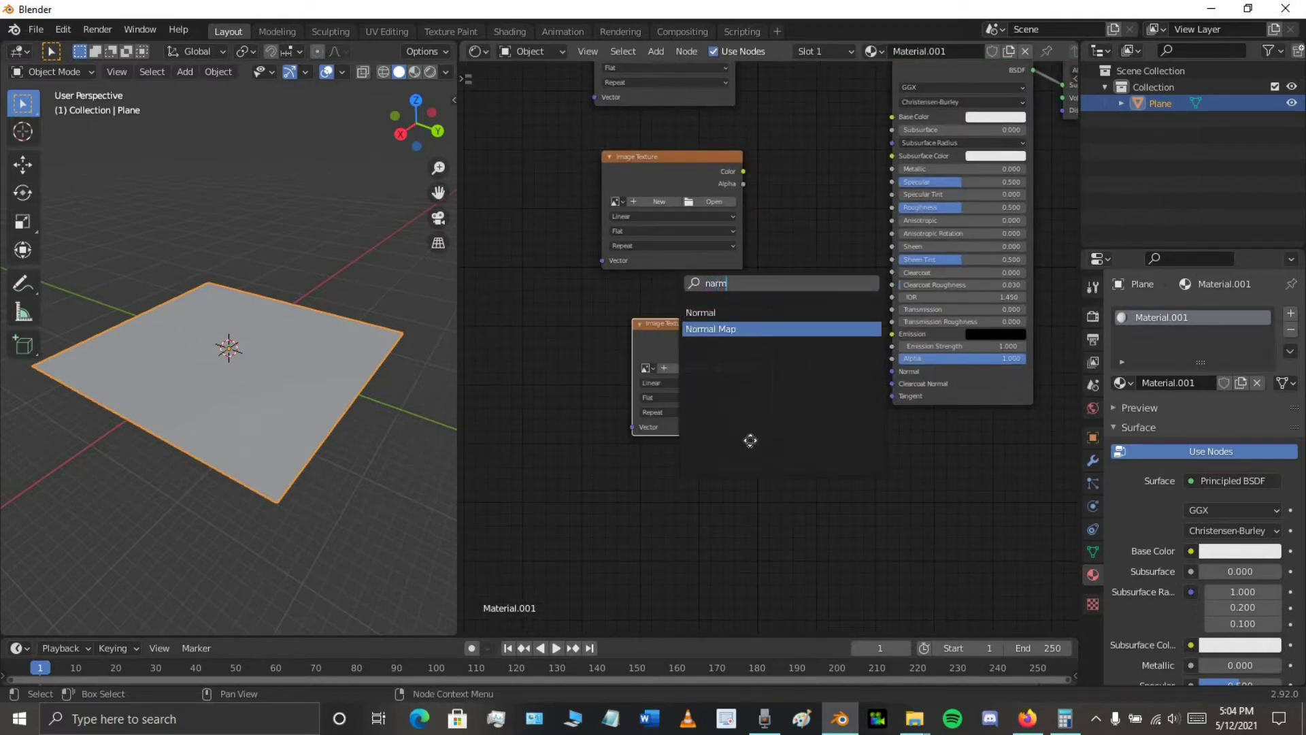
key("Return")
left_click(844, 514)
scroll(670, 191, "down", 2)
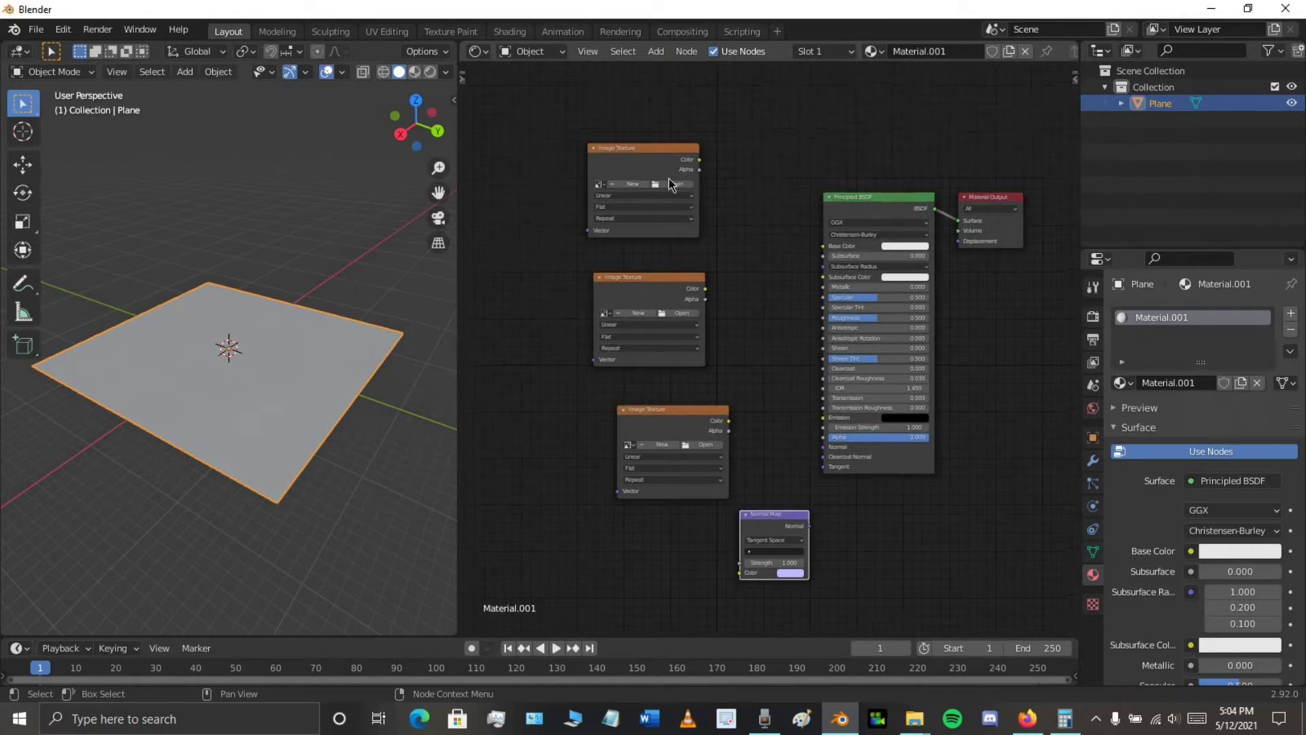
Connect the uppermost Image Texture's Color output to Base Color and load Color_Texture.tif into it from the map's textures_2 folder
left_click_drag(701, 161, 787, 194)
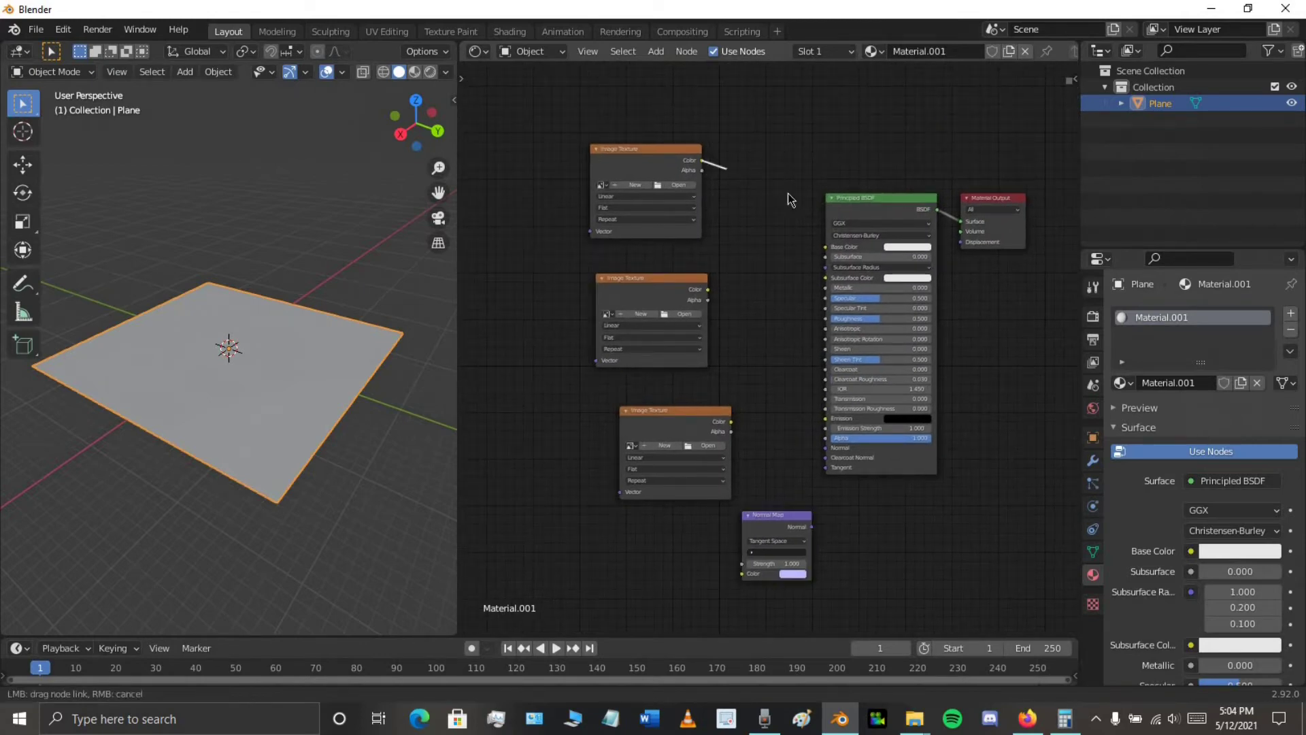
left_click_drag(808, 248, 825, 247)
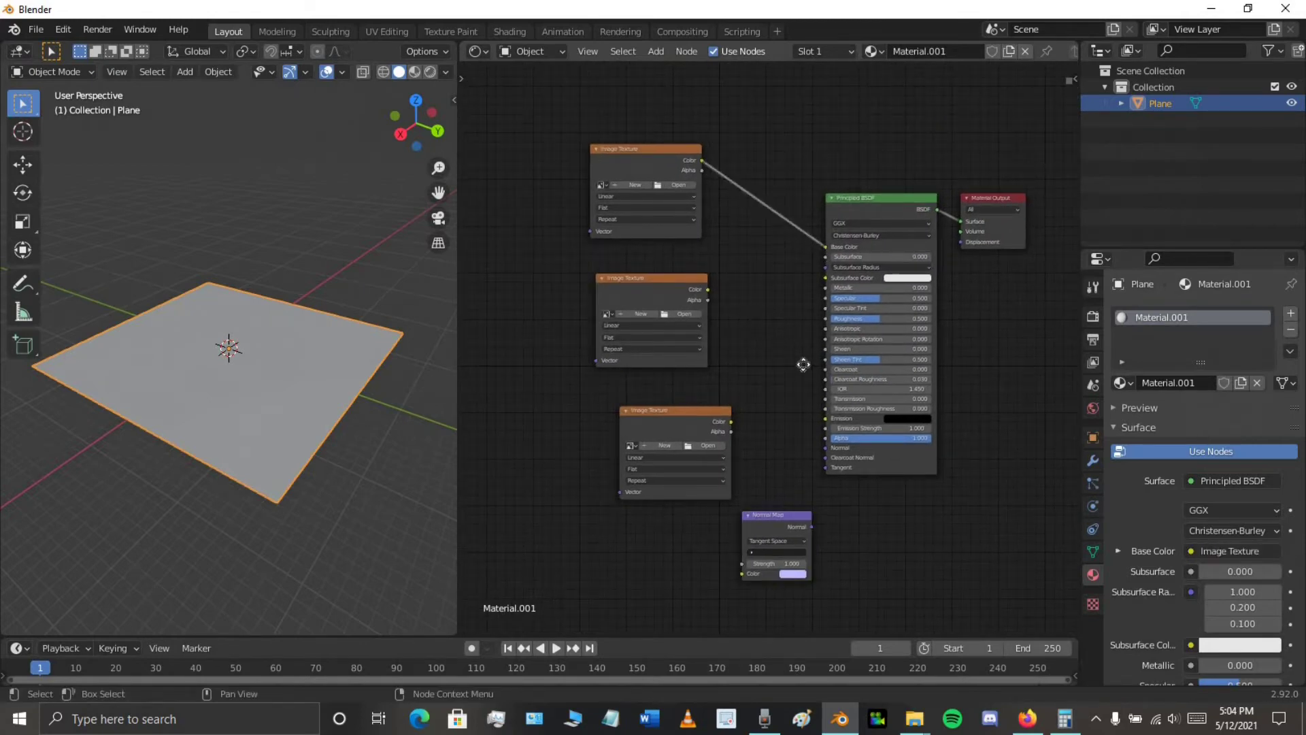
scroll(812, 370, "up", 3)
scroll(813, 369, "up", 2)
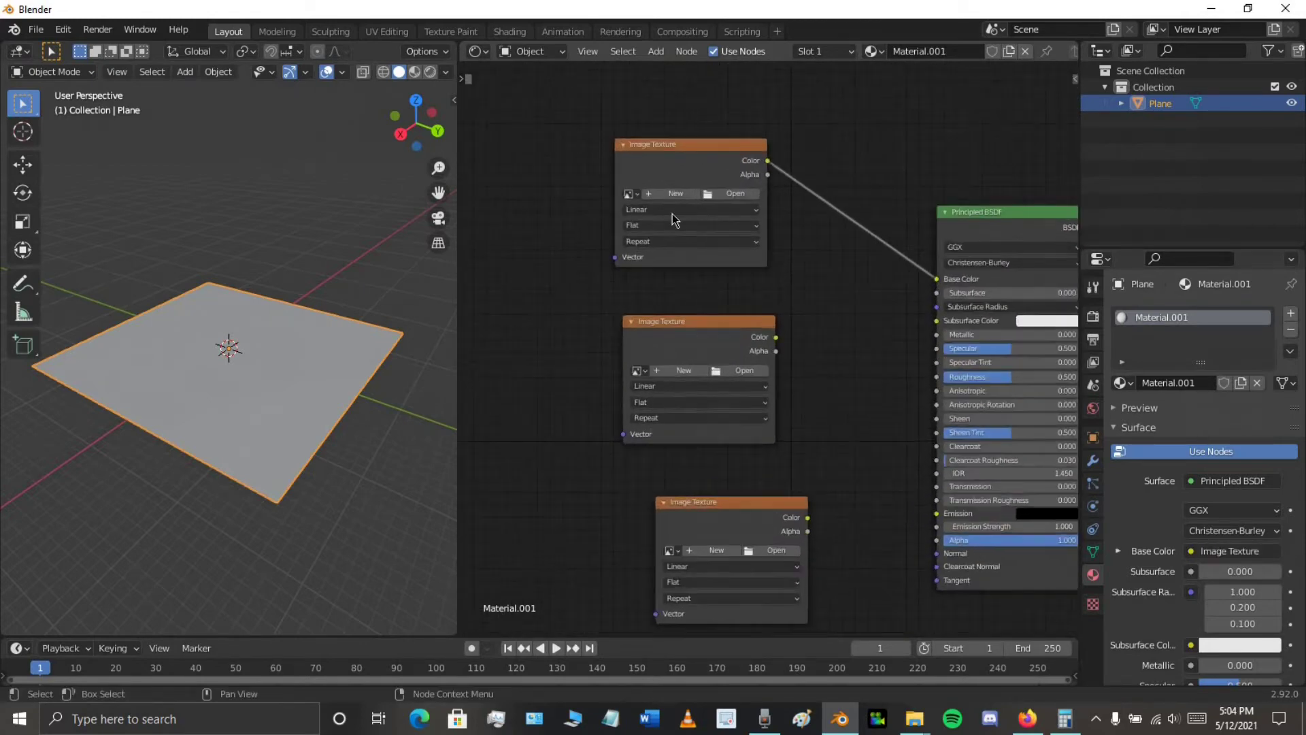
left_click(729, 194)
left_click(299, 251)
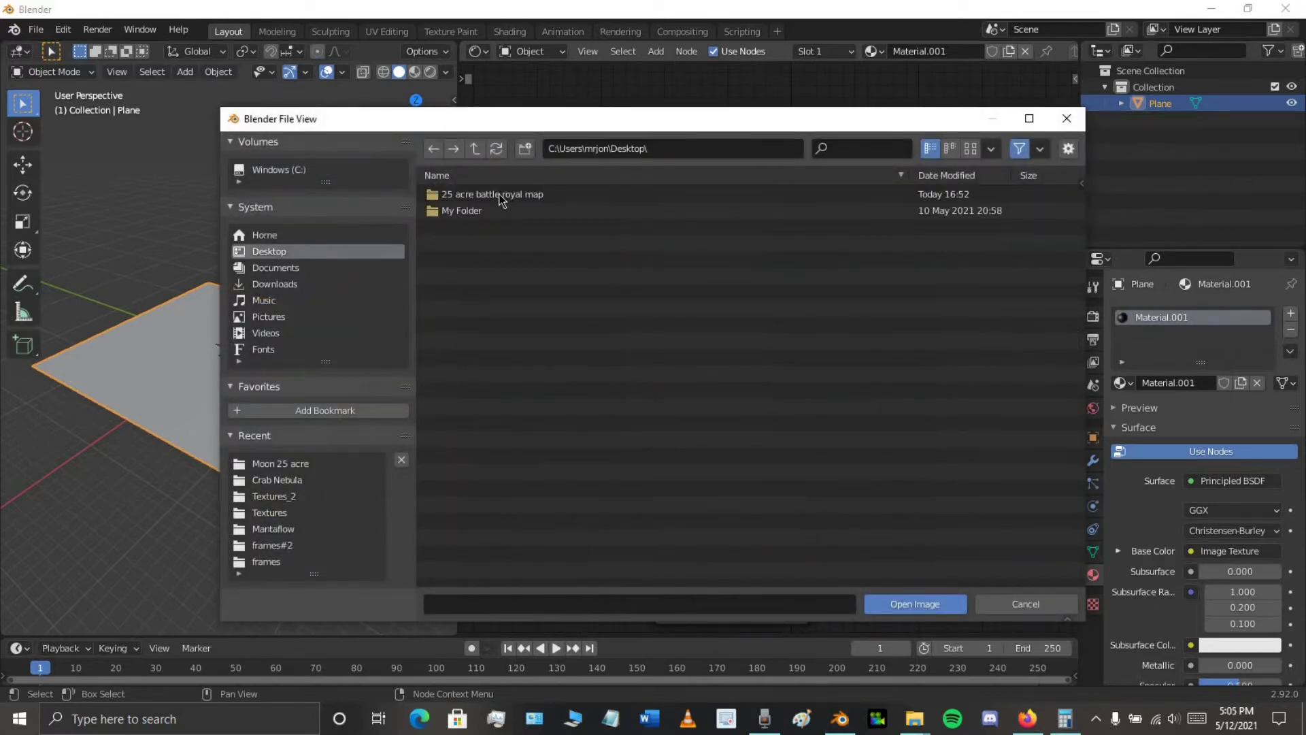
double_click(477, 194)
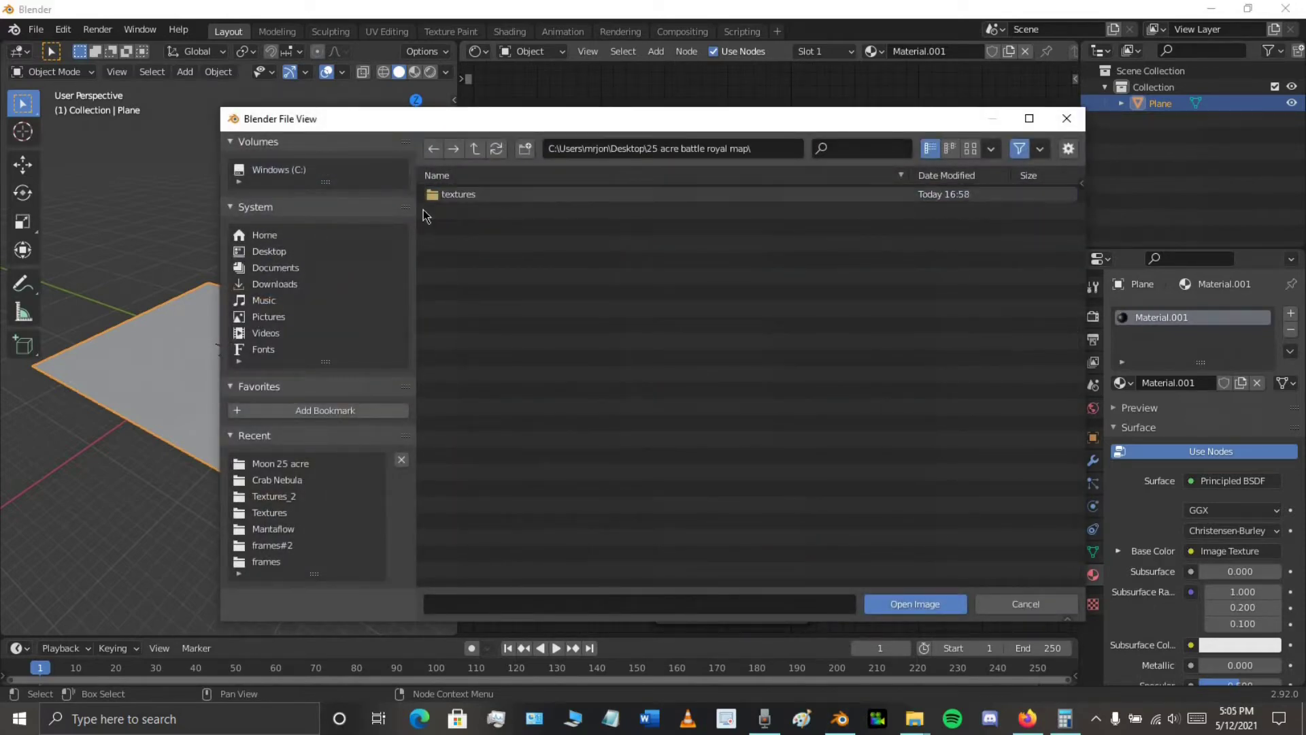
double_click(523, 198)
double_click(486, 195)
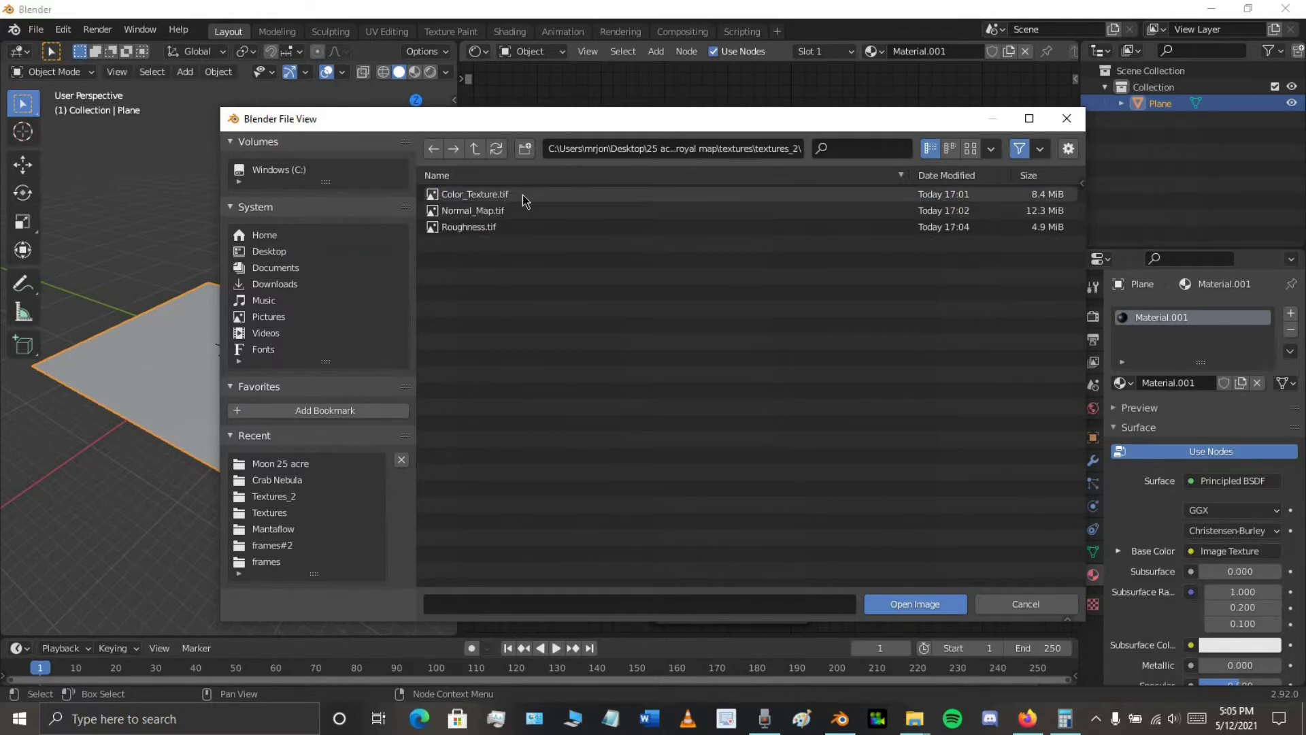
double_click(524, 195)
middle_click_drag(800, 309, 875, 318)
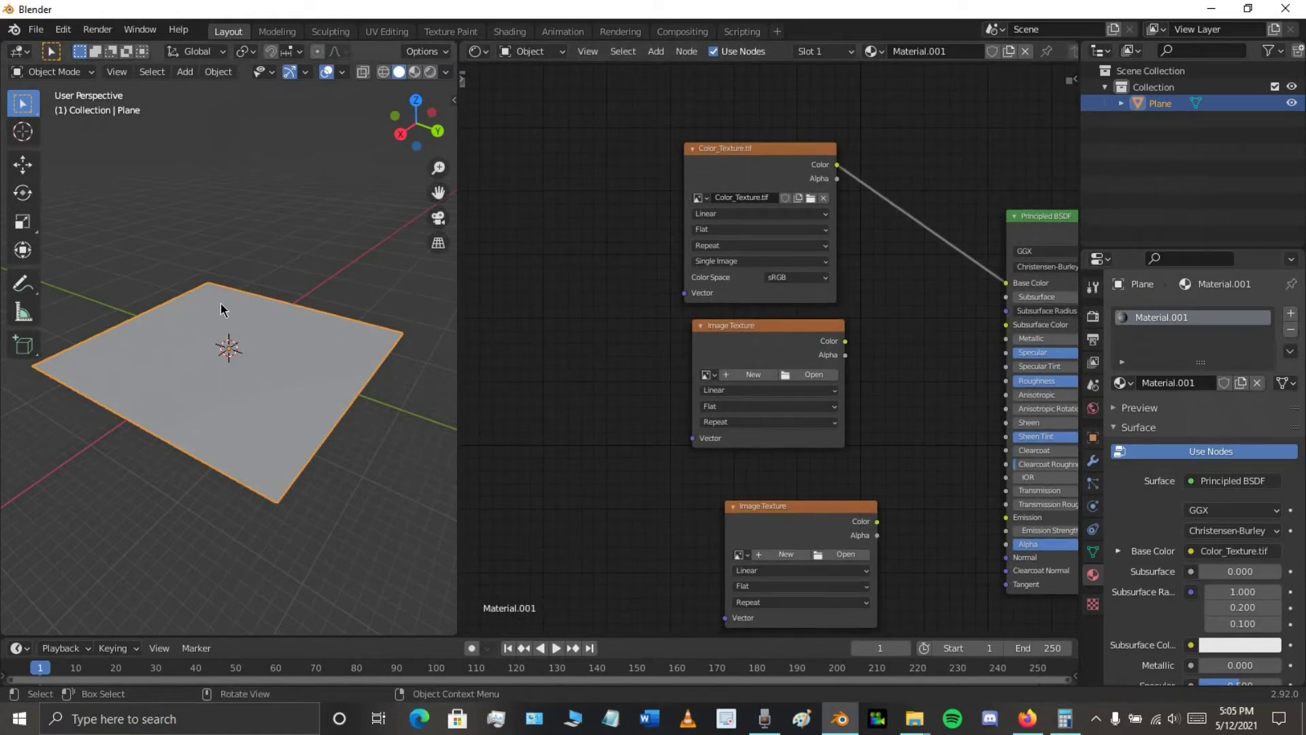
Switch the 3D viewport to Rendered shading and inspect the color texture on the plane up close
key("z")
left_click(270, 422)
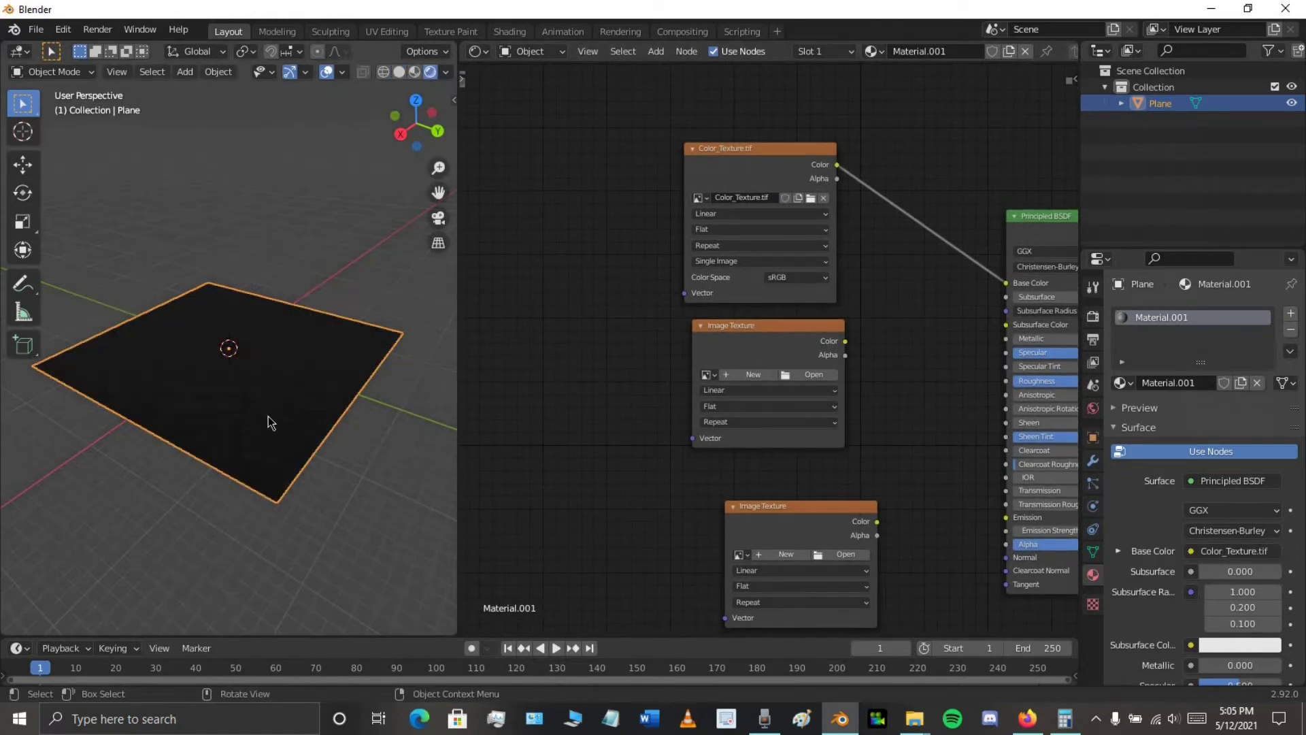
scroll(271, 439, "up", 5)
scroll(271, 439, "down", 4)
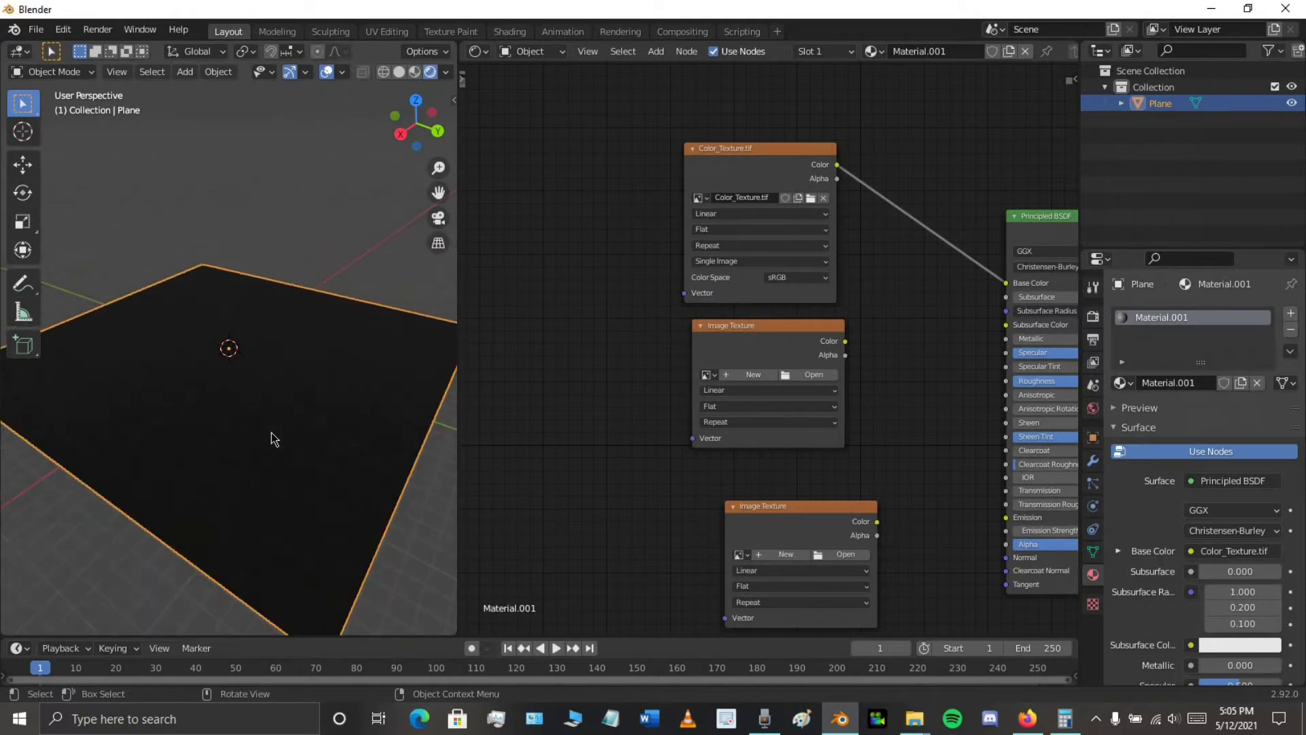
scroll(272, 434, "up", 3)
scroll(272, 434, "down", 4)
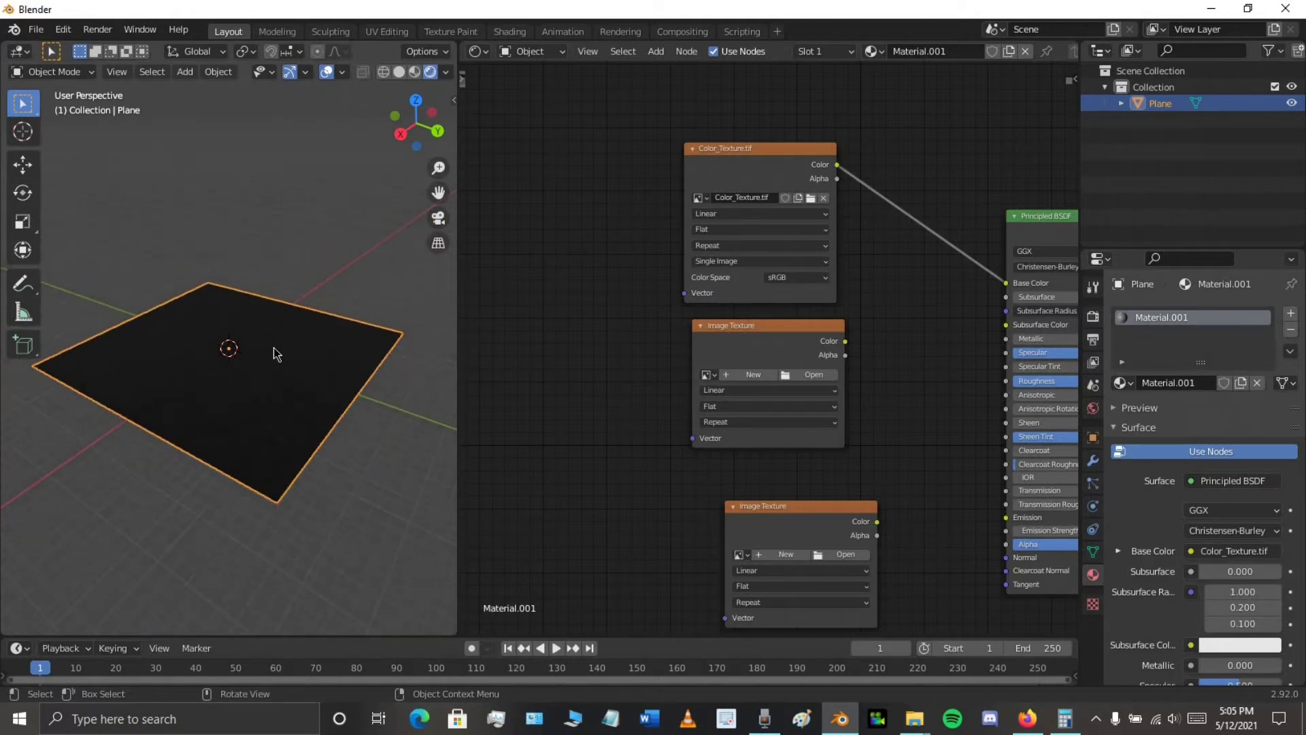
Add a Sun light, raise it above the plane, tilt it, and move it off beside the plane
key("shift+a")
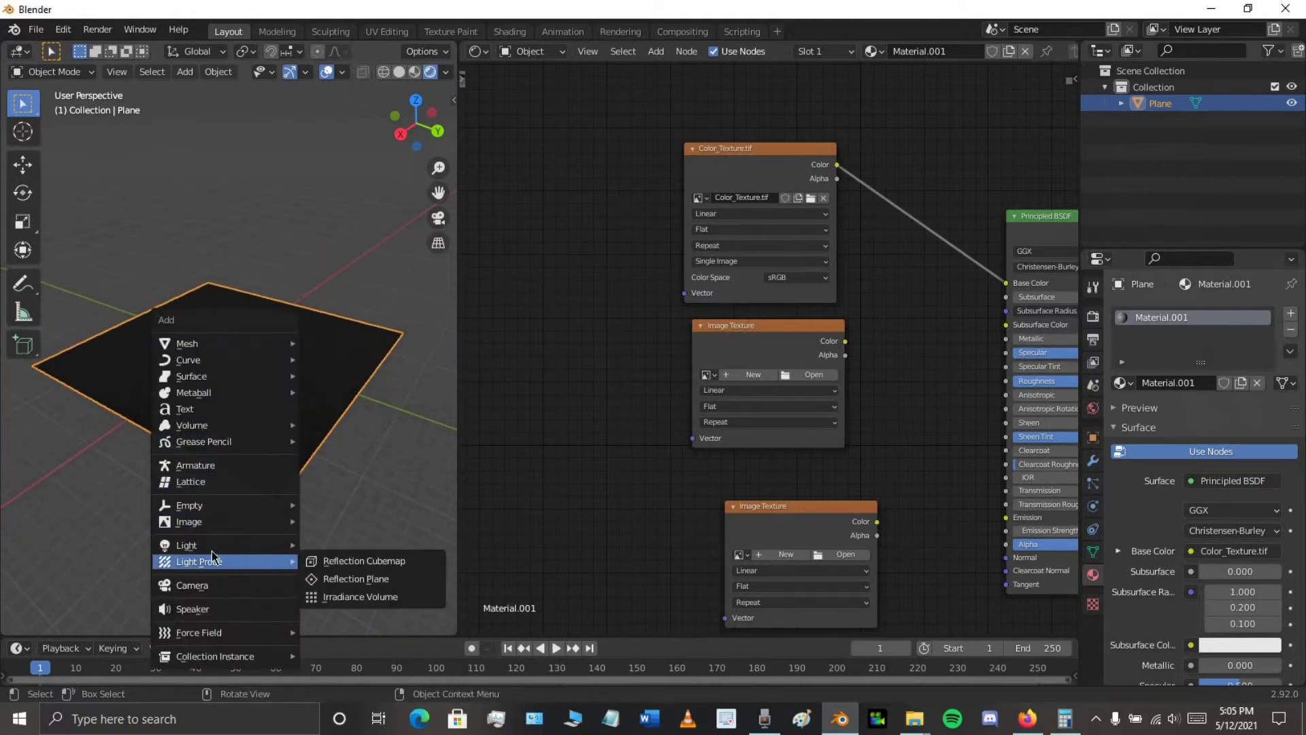
mouse_move(207, 546)
left_click(331, 562)
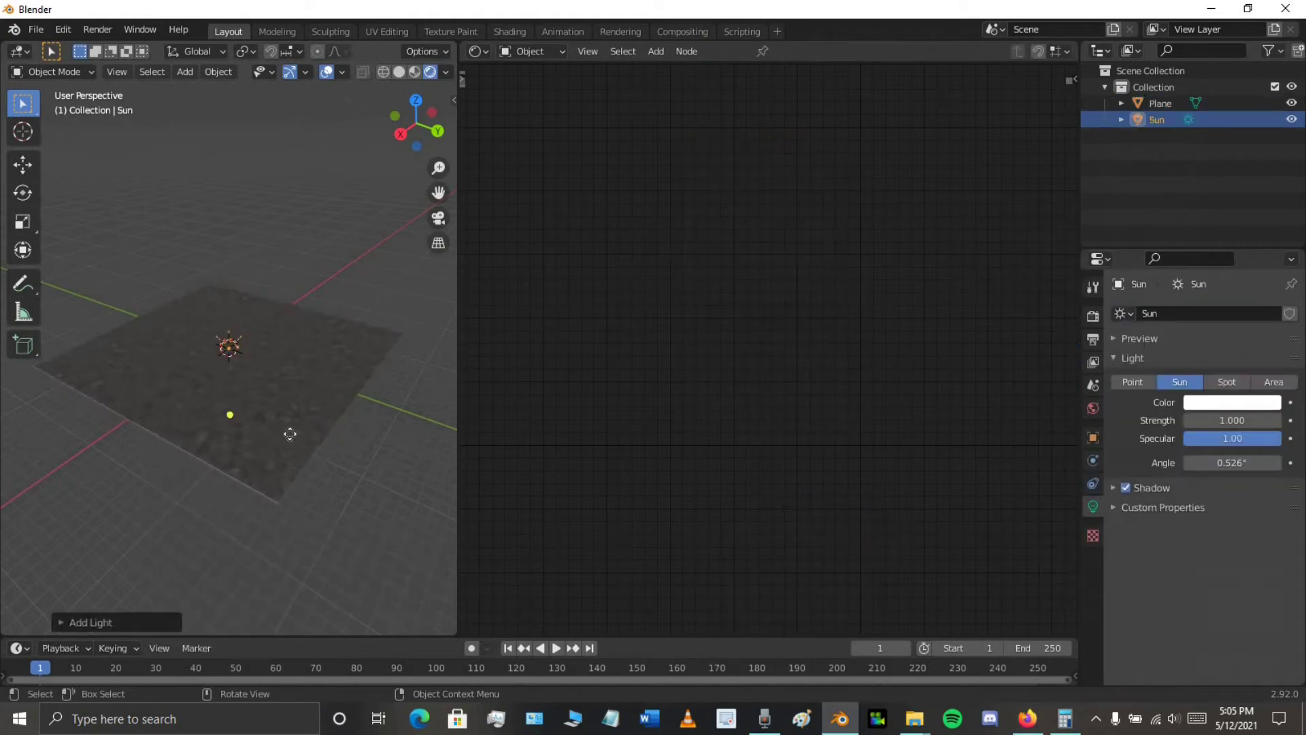
key("g")
left_click(280, 431)
key("r")
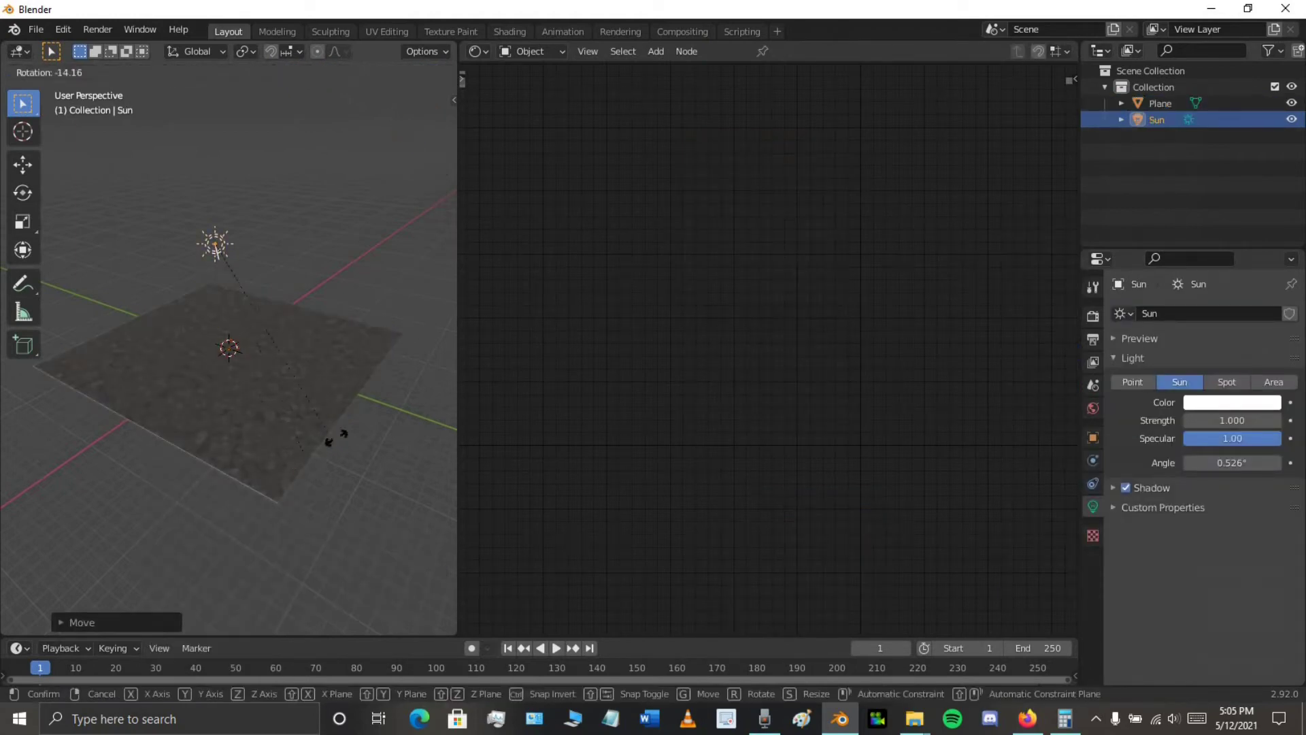
left_click(393, 318)
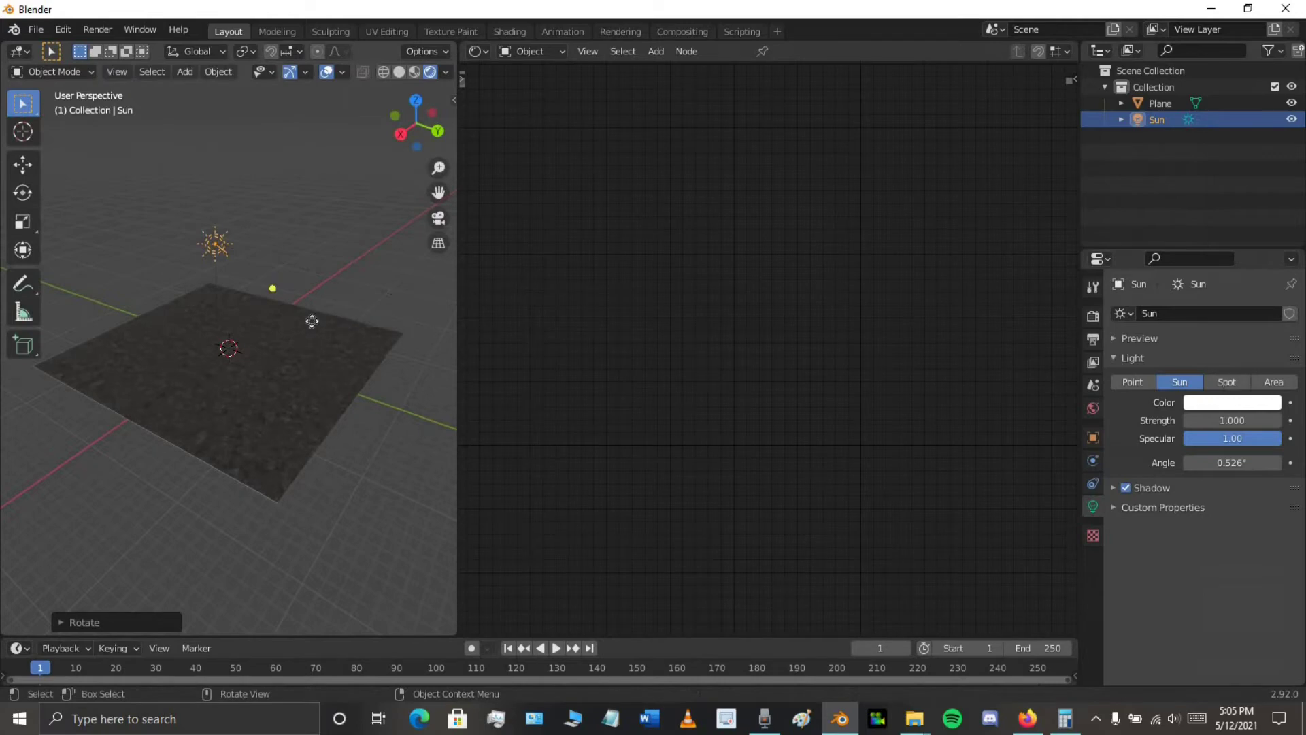
key("g")
left_click(233, 332)
Load Normal_Map.tif from the textures_2 folder into the plane material's second Image Texture node
left_click(239, 368)
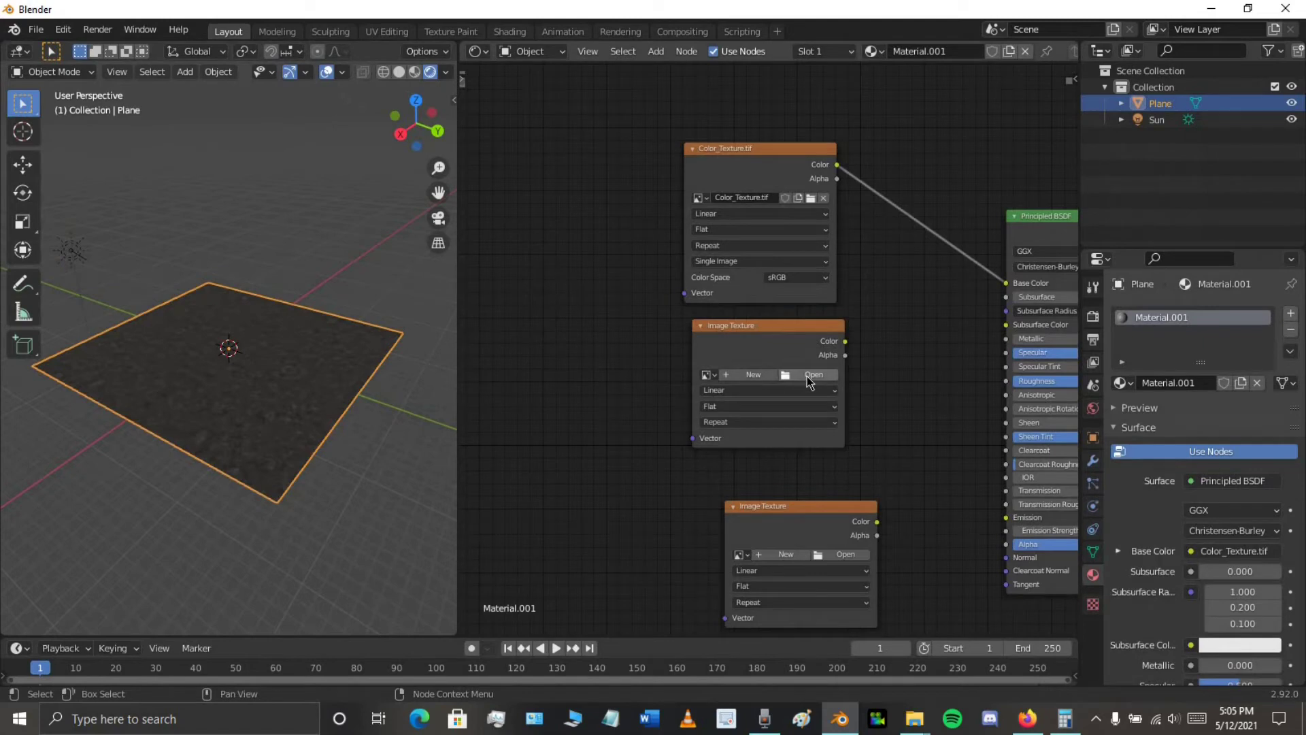
left_click(767, 380)
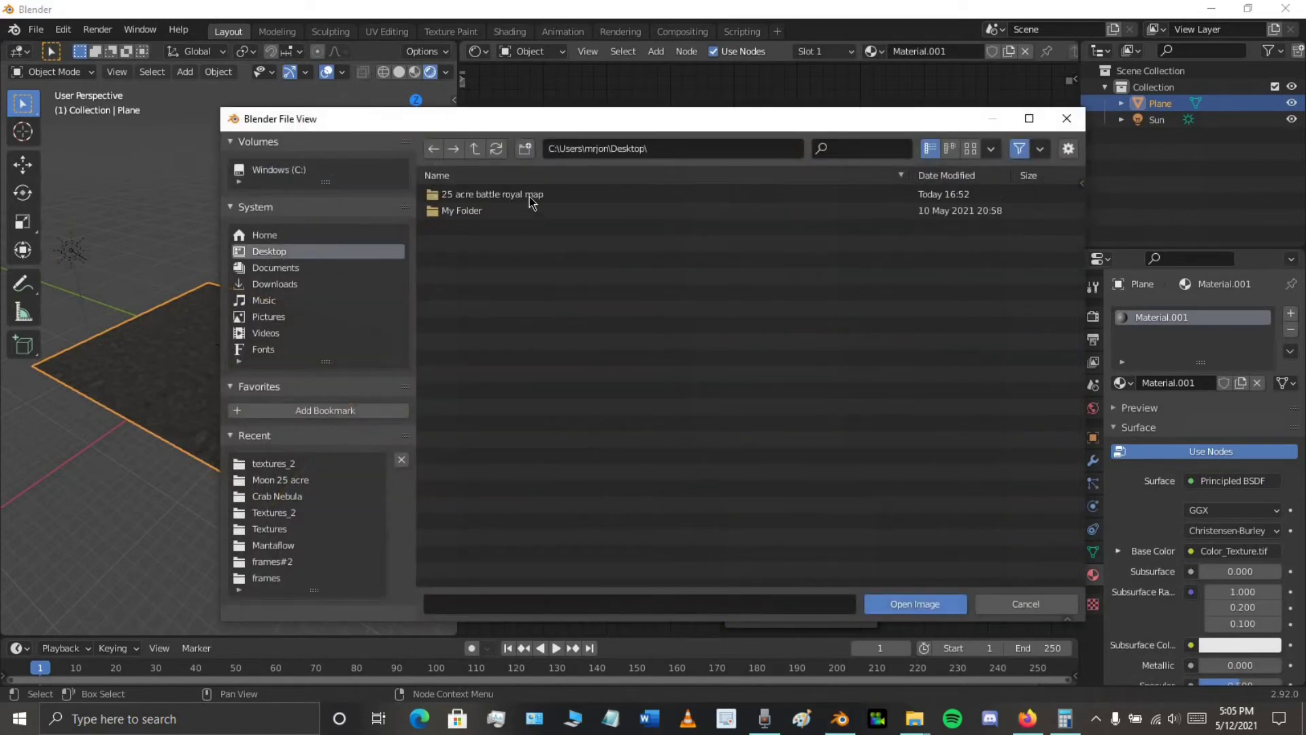
double_click(529, 194)
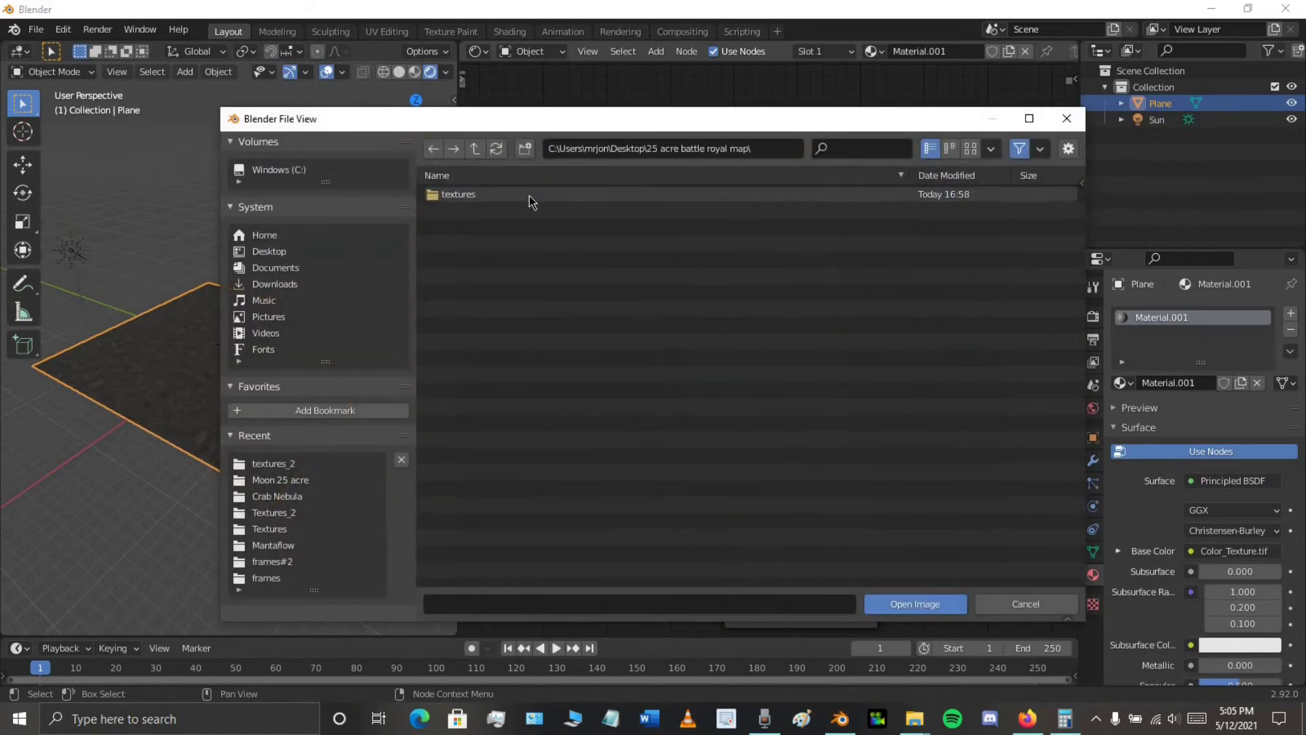
double_click(529, 195)
double_click(529, 194)
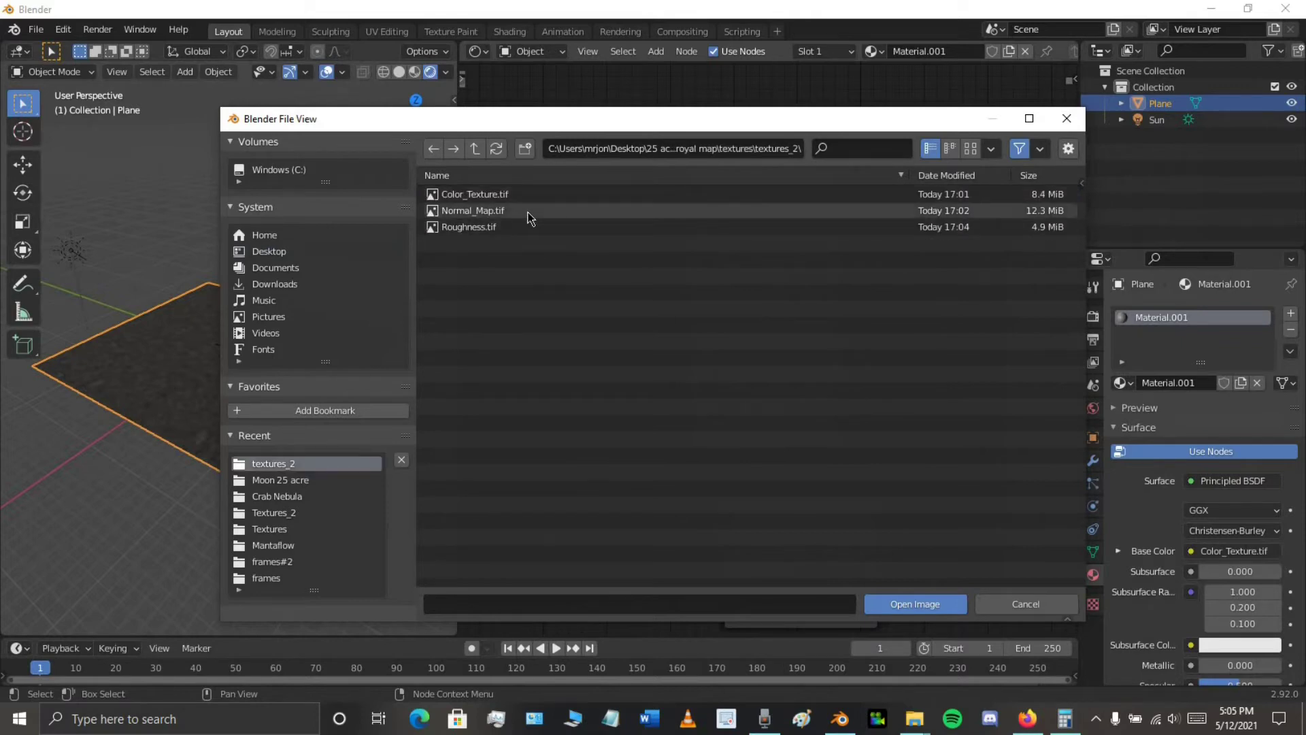
double_click(528, 210)
Place the Normal_Map.tif node below the empty Image Texture node and connect its Color output to the Normal Map node's Color input
left_click_drag(745, 338, 578, 412)
left_click_drag(796, 414, 797, 349)
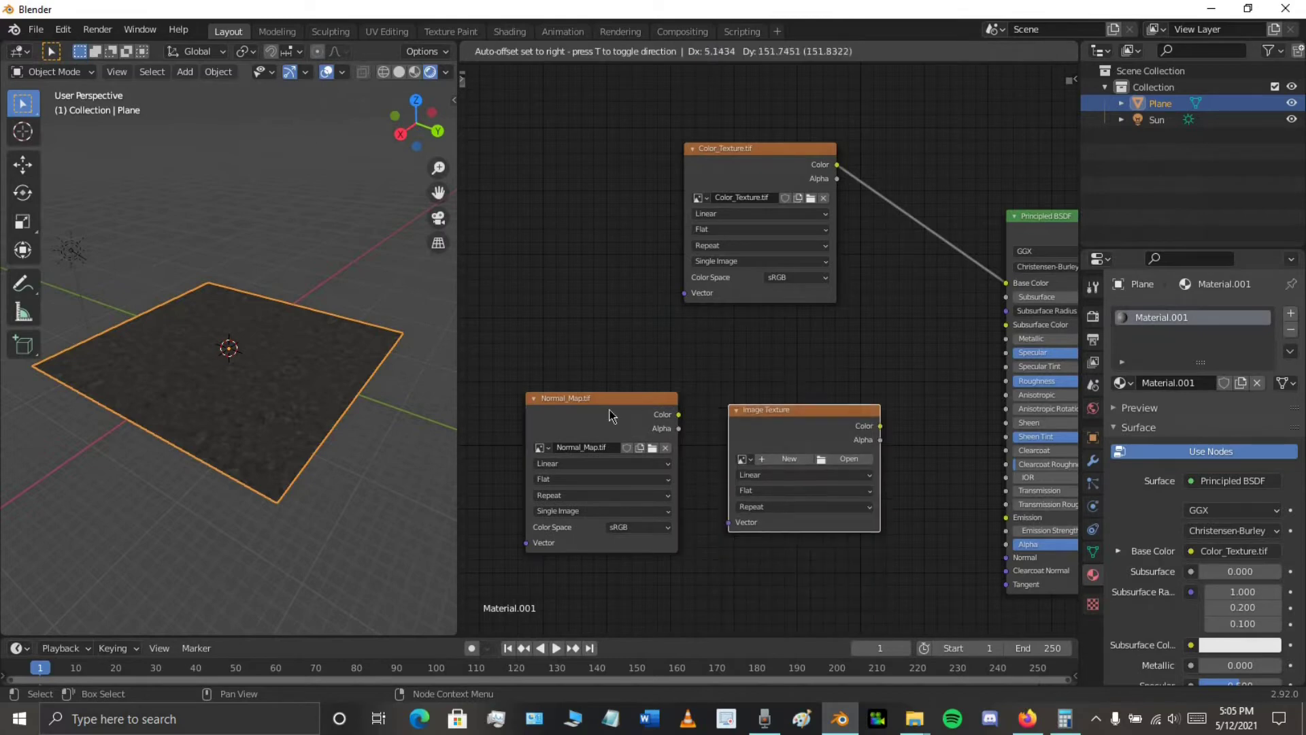
left_click_drag(613, 415, 766, 521)
middle_click_drag(781, 505, 709, 365)
middle_click_drag(756, 501, 732, 483)
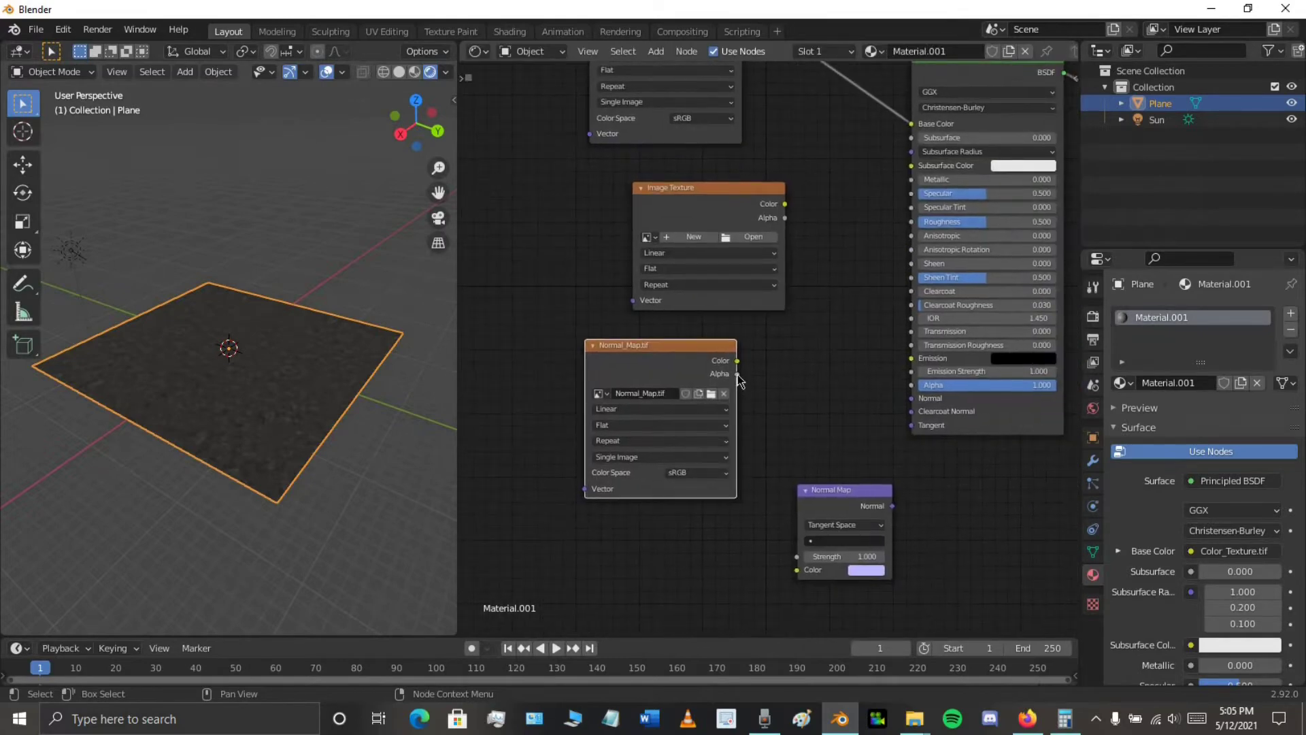
left_click_drag(737, 360, 797, 570)
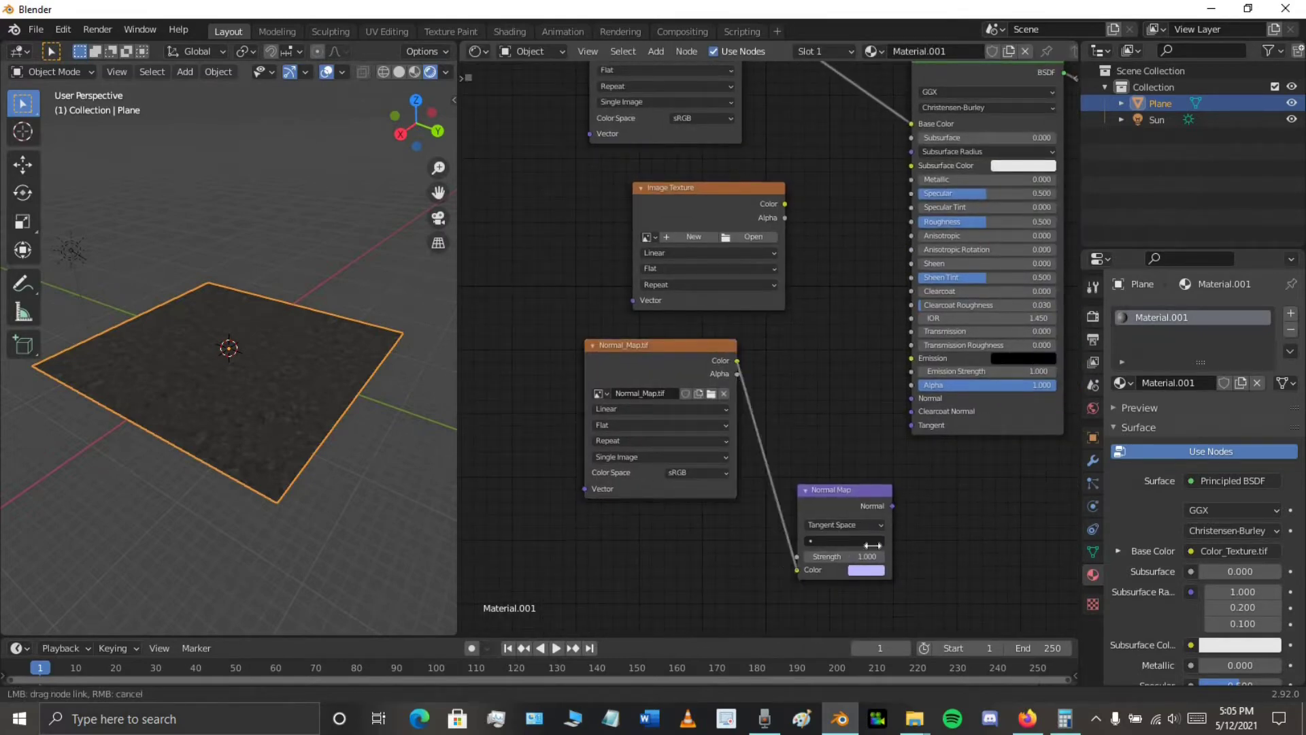
Place the Normal Map node beside the Normal_Map.tif node and connect its Normal output to the Principled BSDF's Normal input
left_click_drag(838, 487, 918, 410)
left_click(780, 319)
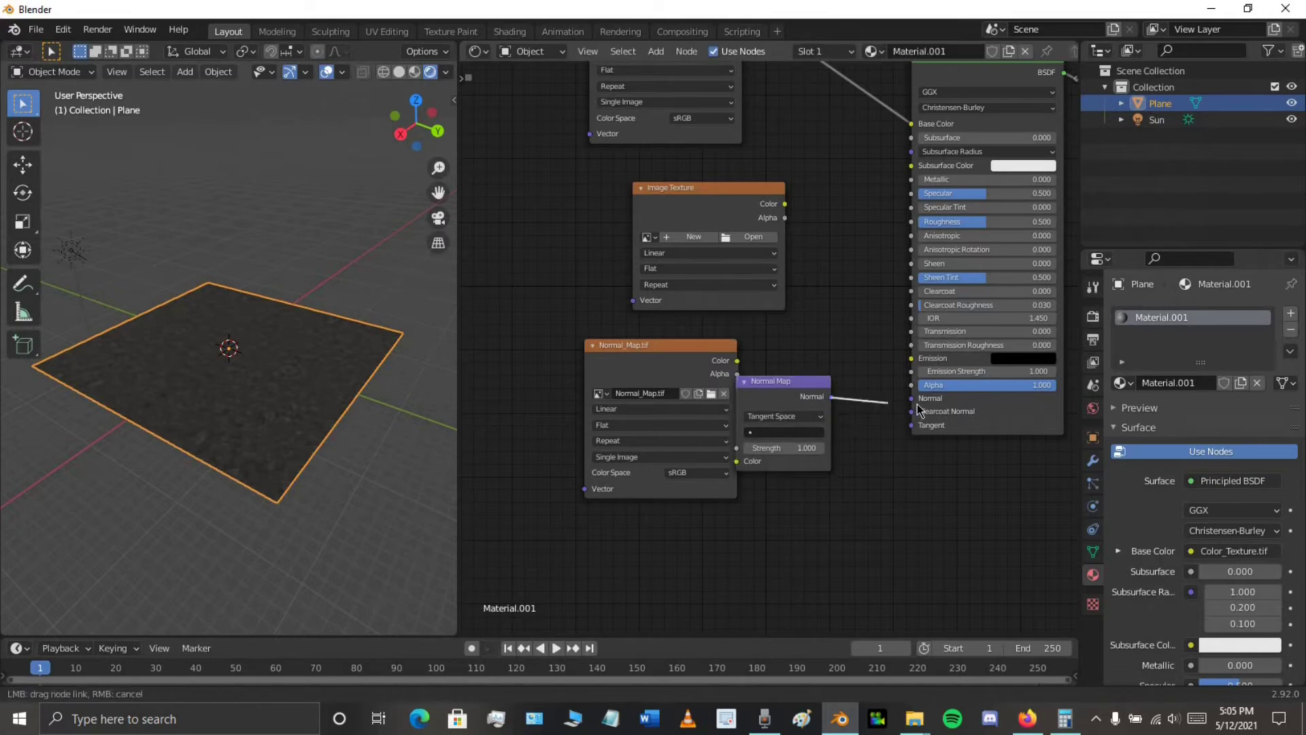
left_click_drag(809, 394, 851, 397)
scroll(276, 467, "up", 4)
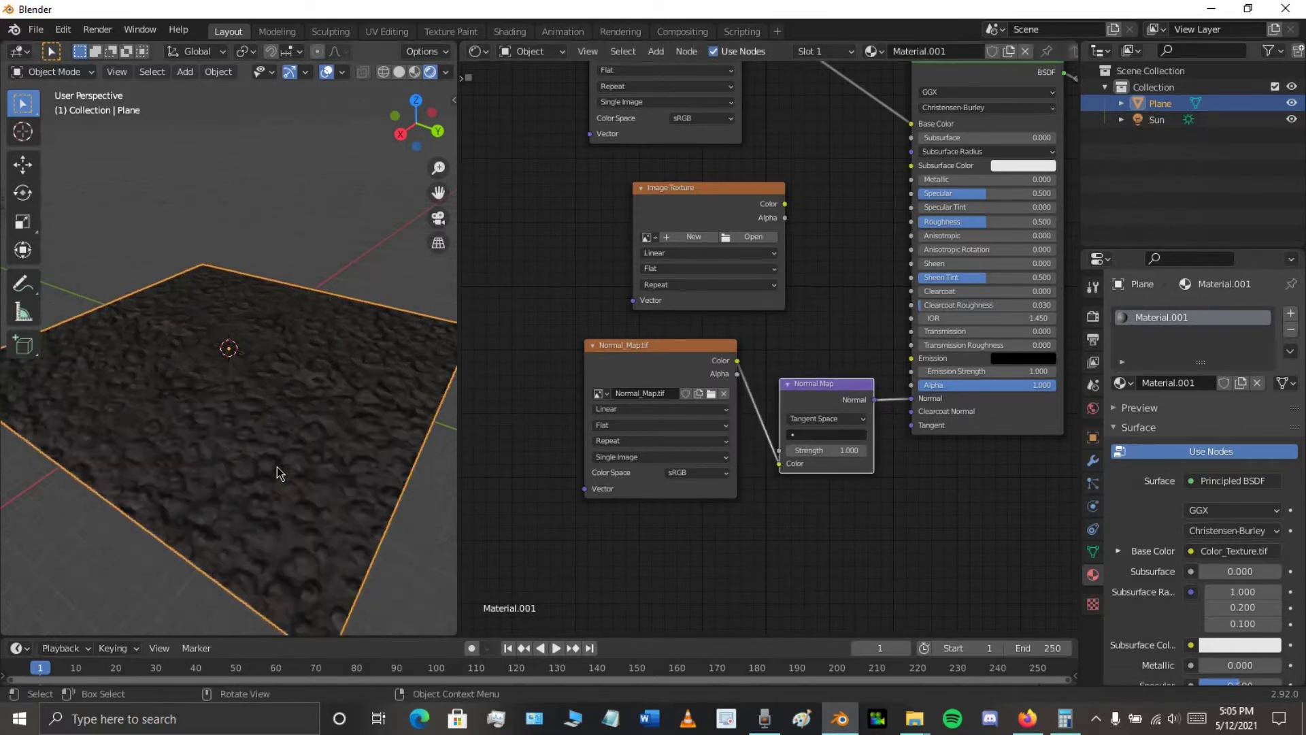
middle_click_drag(277, 467, 262, 511)
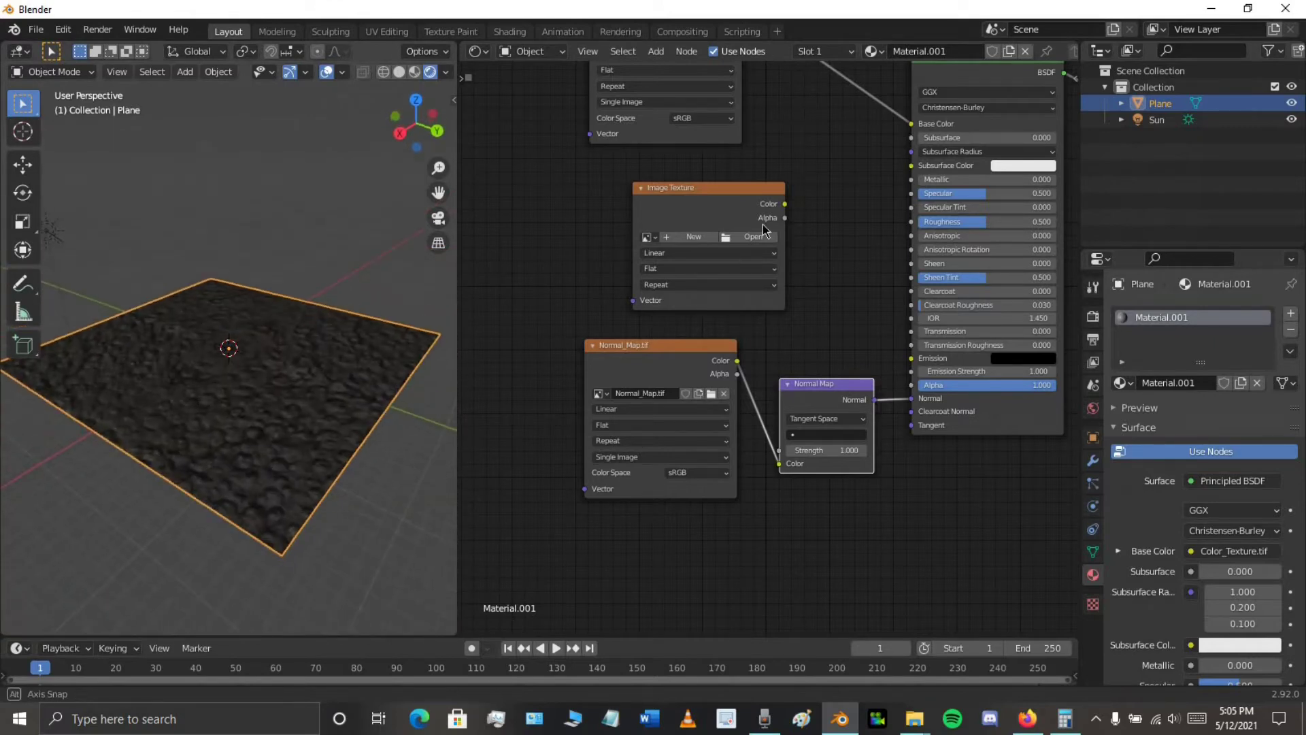
Load Roughness.tif from textures_2 into the empty Image Texture node, connect its Color to the Principled BSDF's Roughness, and align it below Color_Texture.tif
middle_click_drag(807, 375, 808, 360)
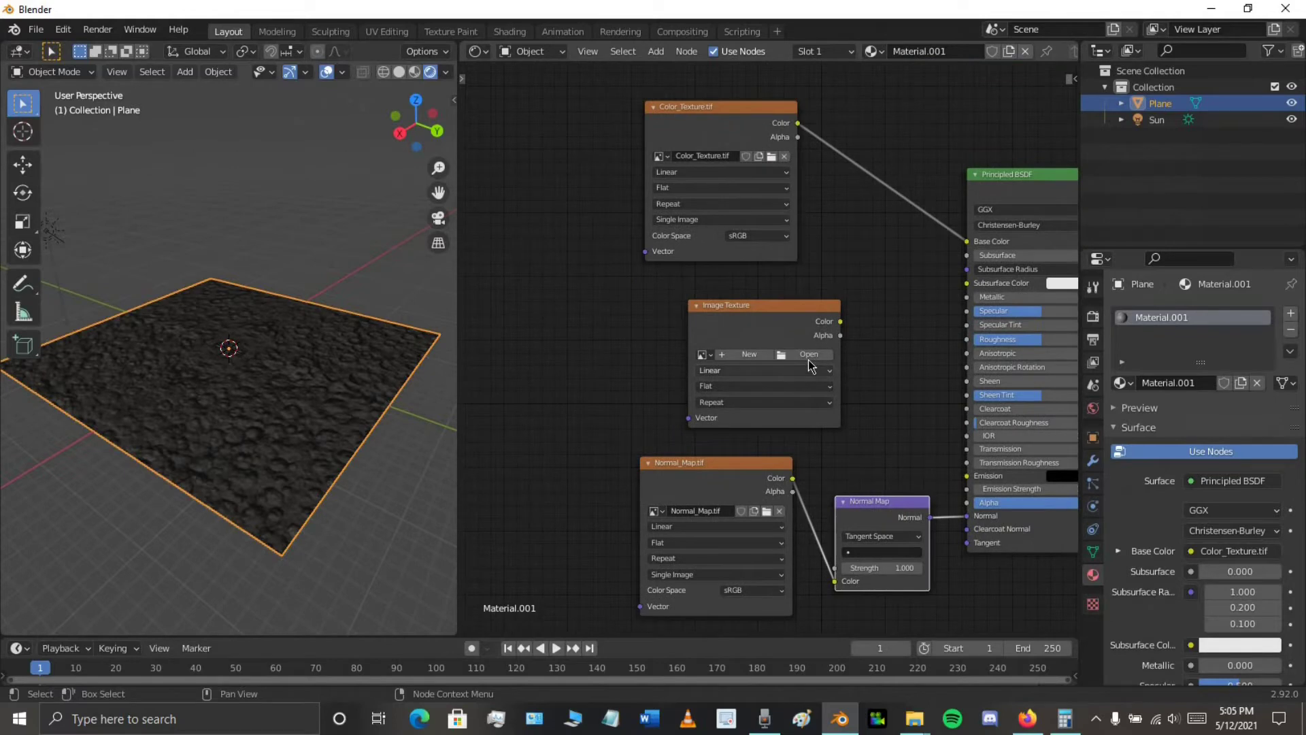
left_click(810, 364)
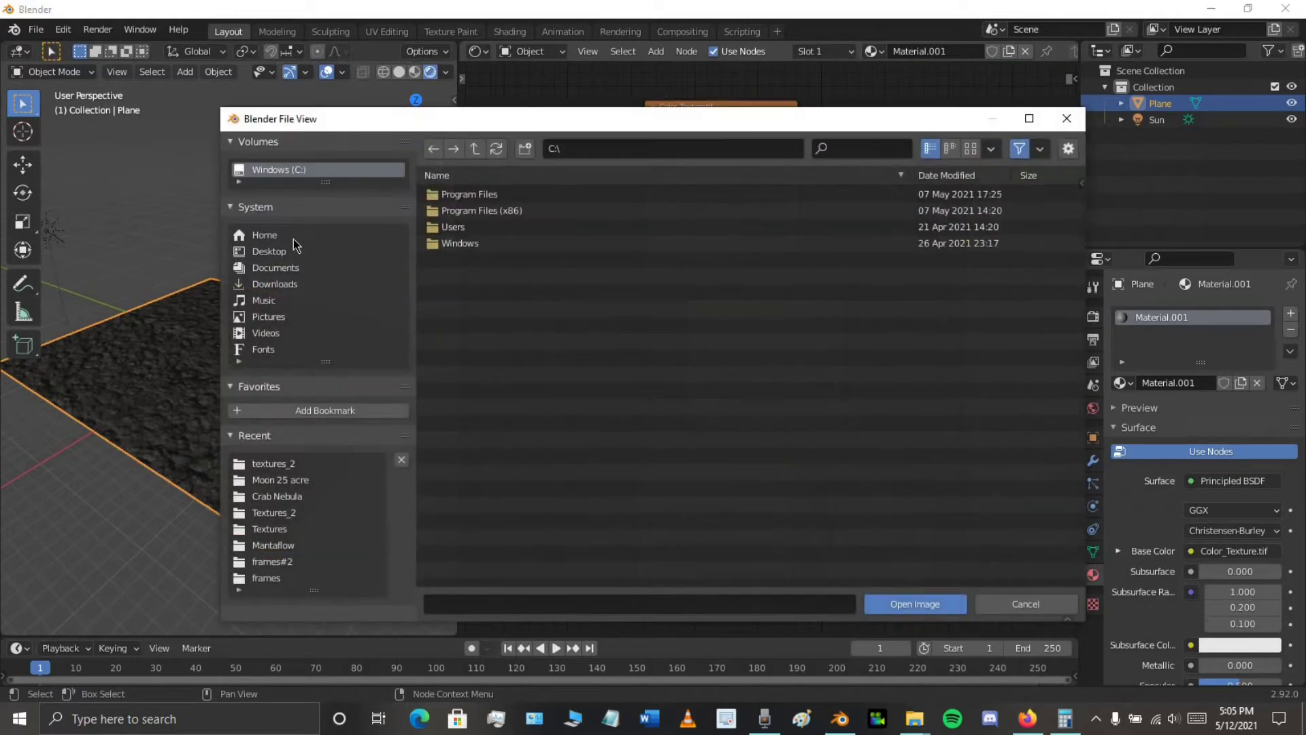
left_click(283, 464)
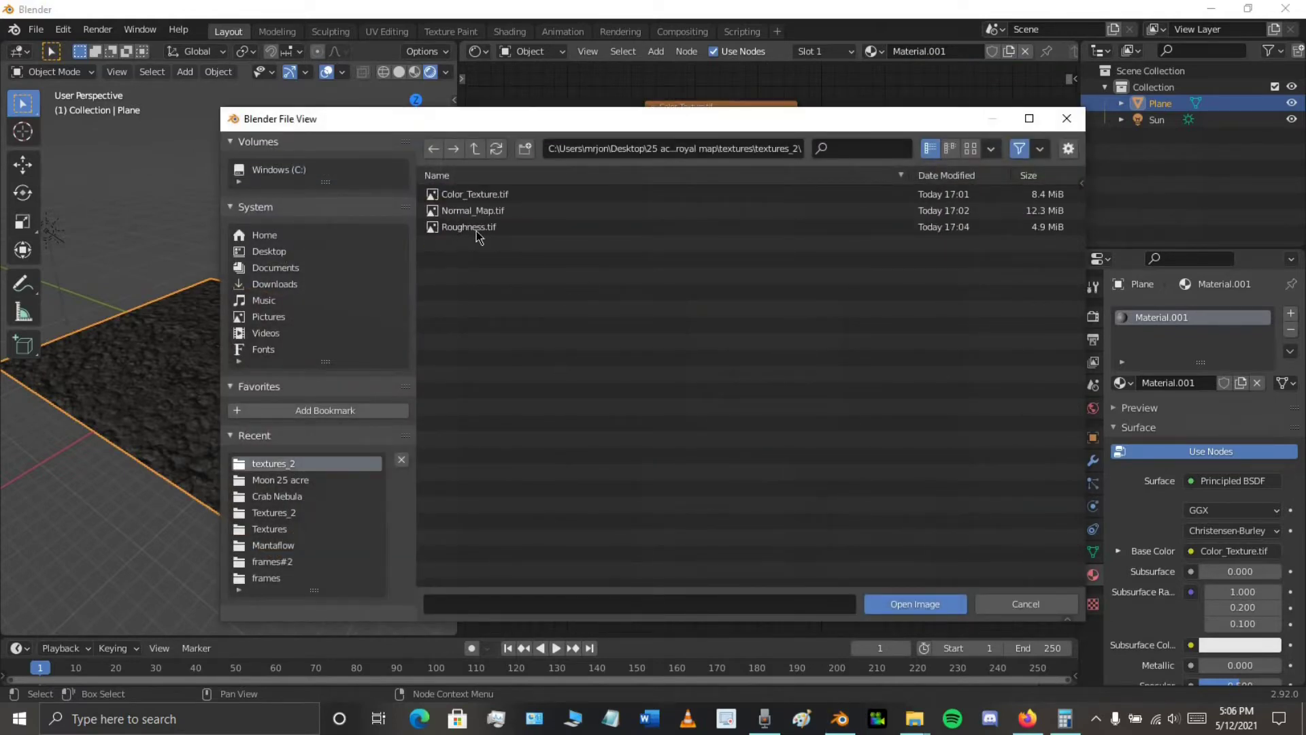
left_click(469, 227)
left_click(915, 605)
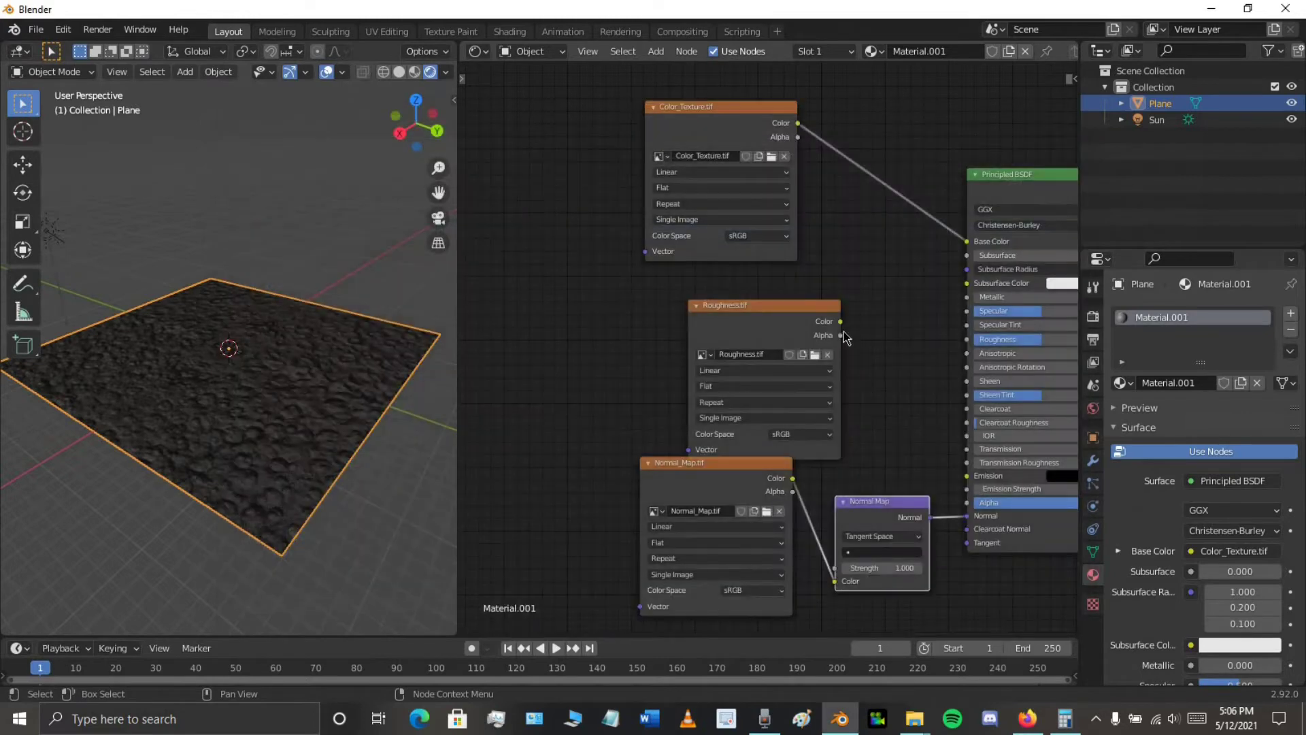
left_click_drag(841, 322, 967, 338)
left_click_drag(708, 307, 664, 291)
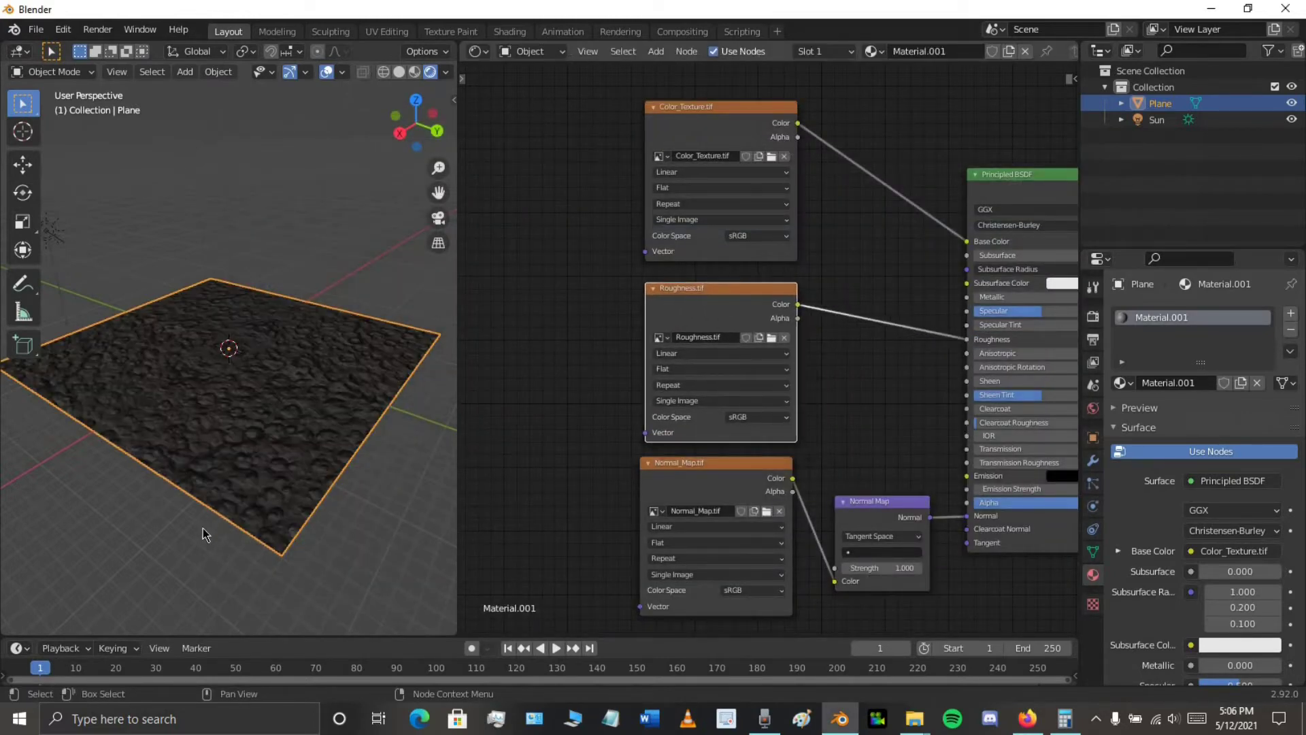
Extend the 3D viewport over the node editor's area and inspect the textured plane from several angles
mouse_move(203, 528)
middle_mouse_down()
mouse_move(269, 513)
mouse_move(313, 544)
mouse_move(182, 545)
mouse_move(197, 552)
middle_mouse_up()
scroll(318, 532, "up", 5)
scroll(183, 544, "down", 3)
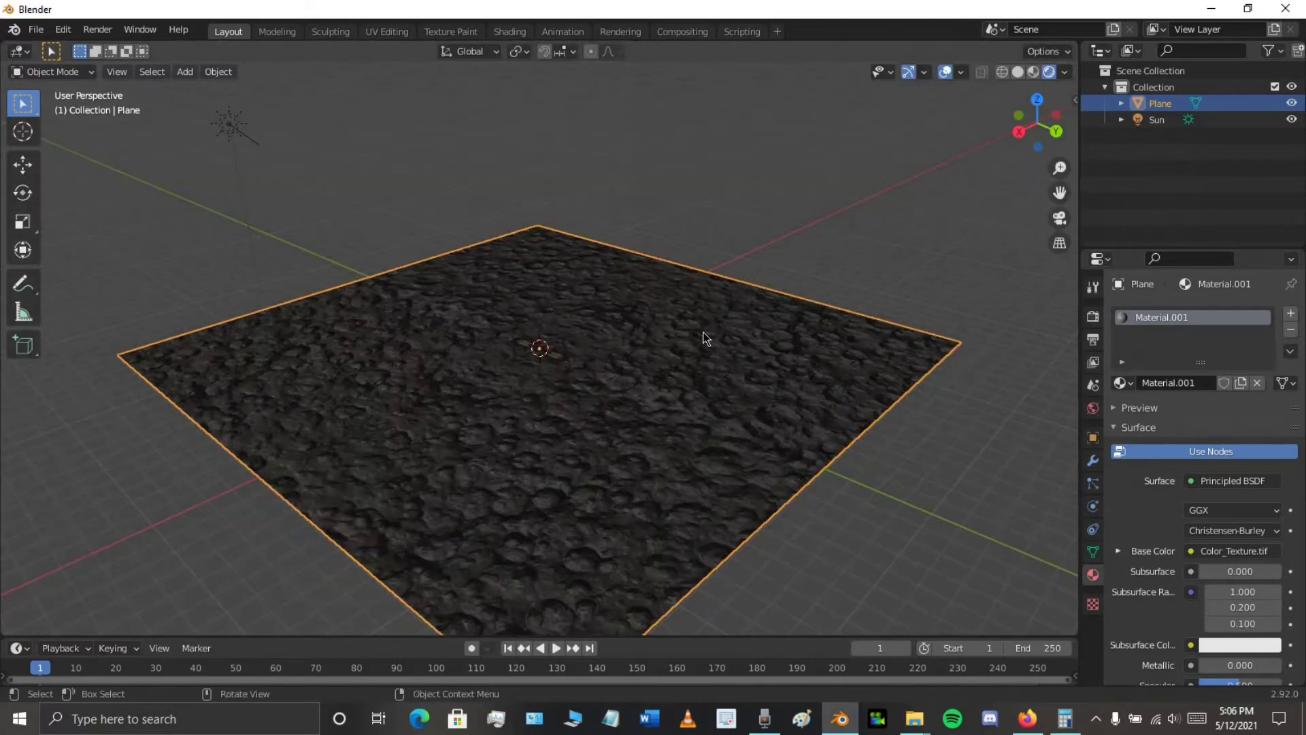
middle_click_drag(485, 342, 627, 317)
middle_click_drag(754, 333, 754, 313)
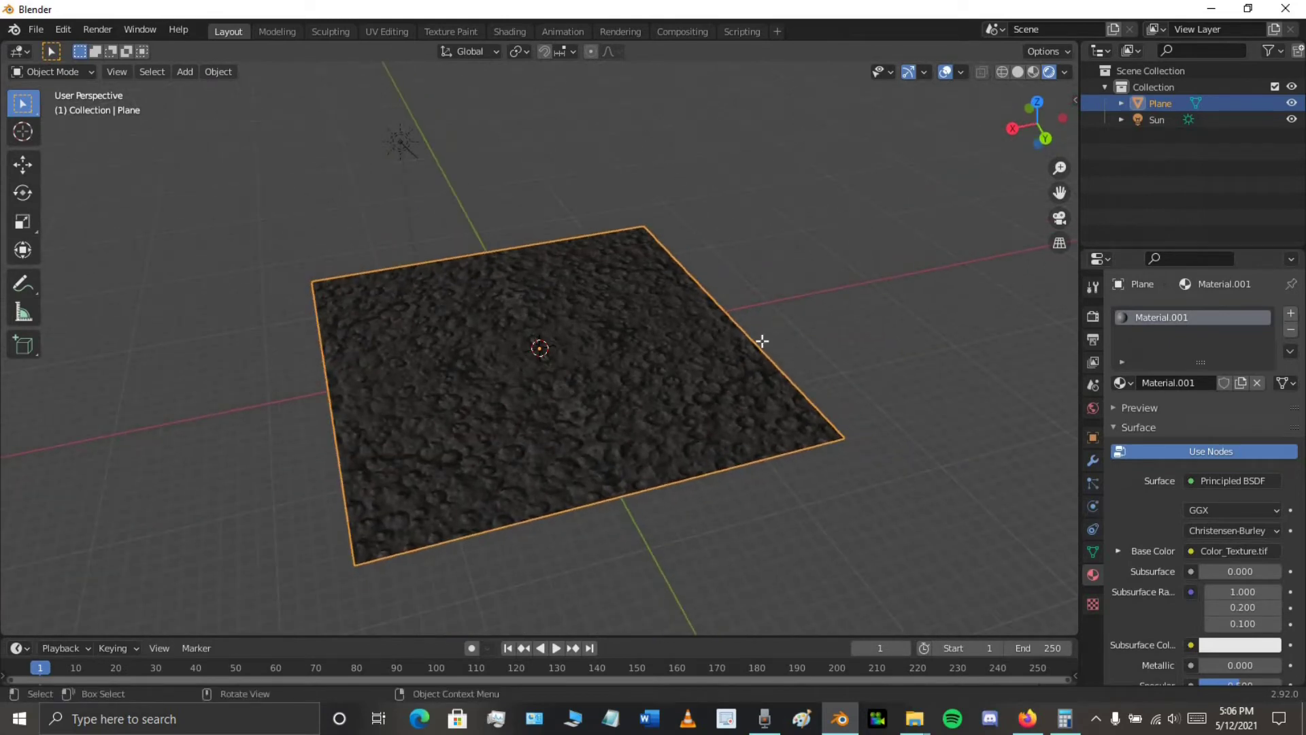
Enter Edit Mode on the plane and try moving its far corner vertex
key("Tab")
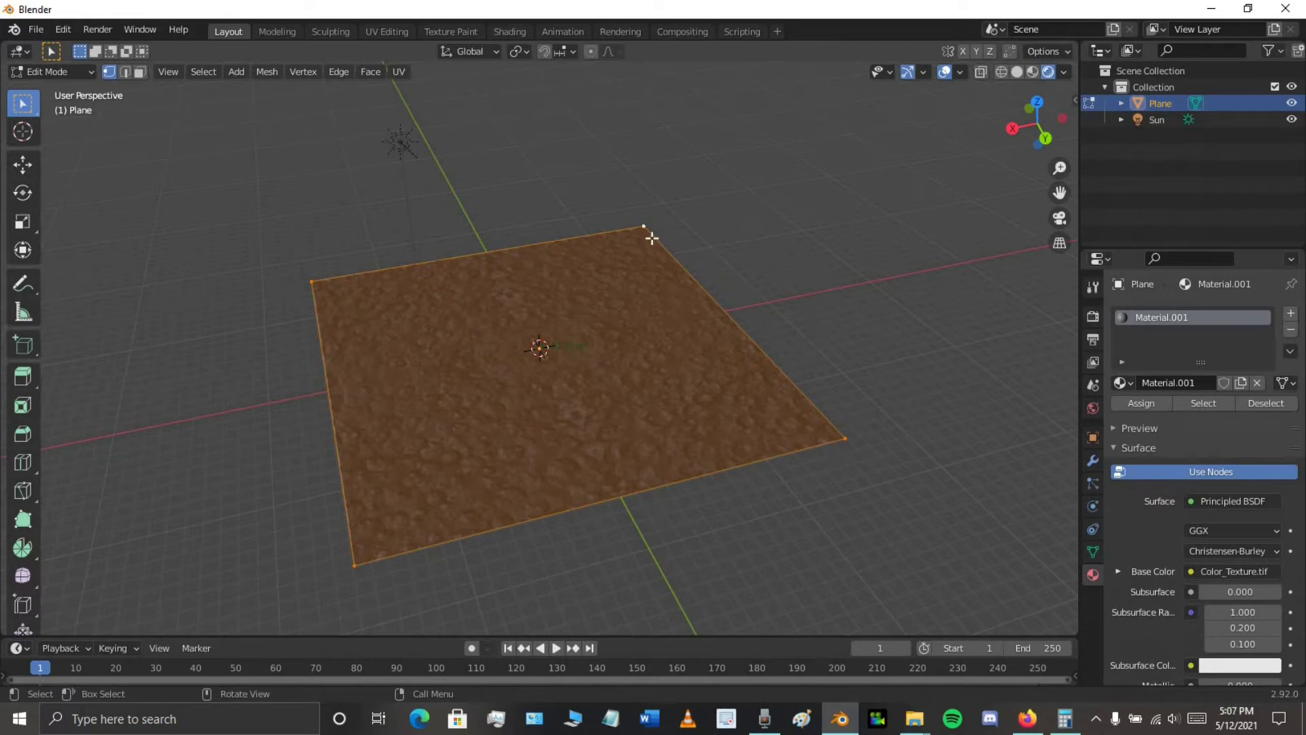
left_click(624, 245)
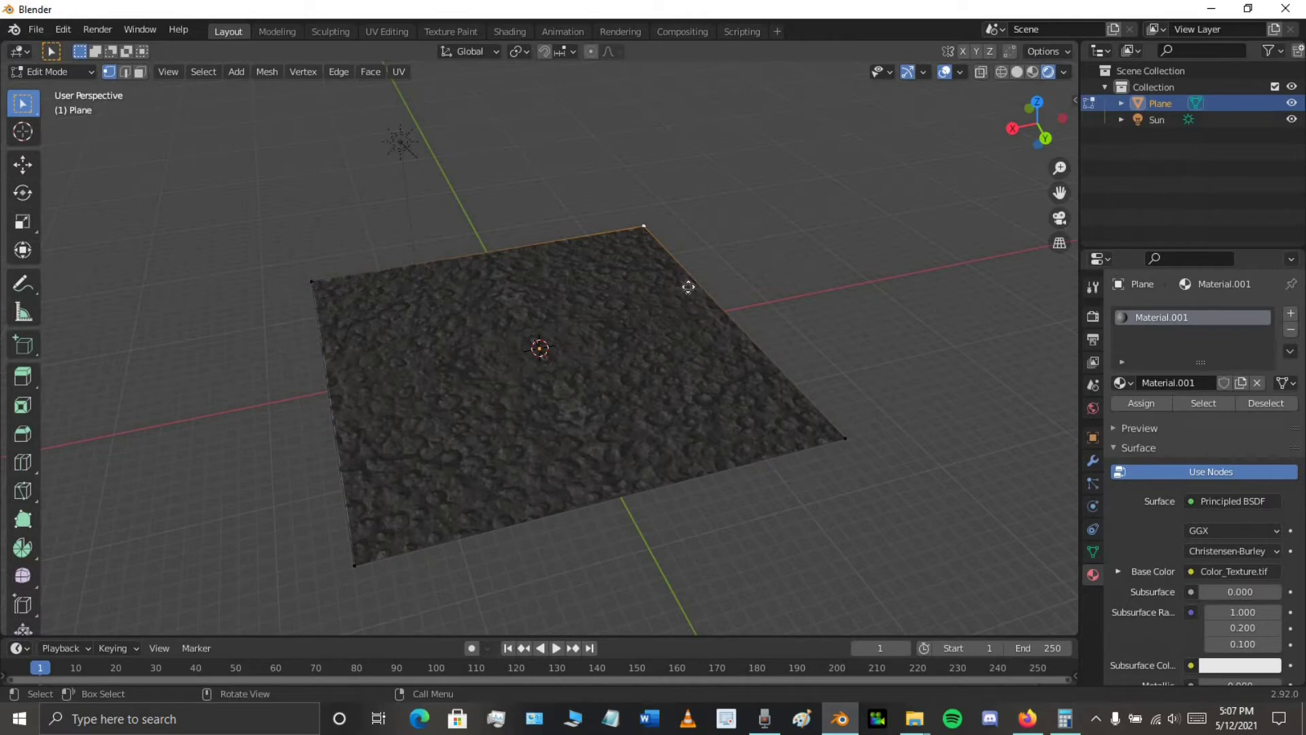
key("g")
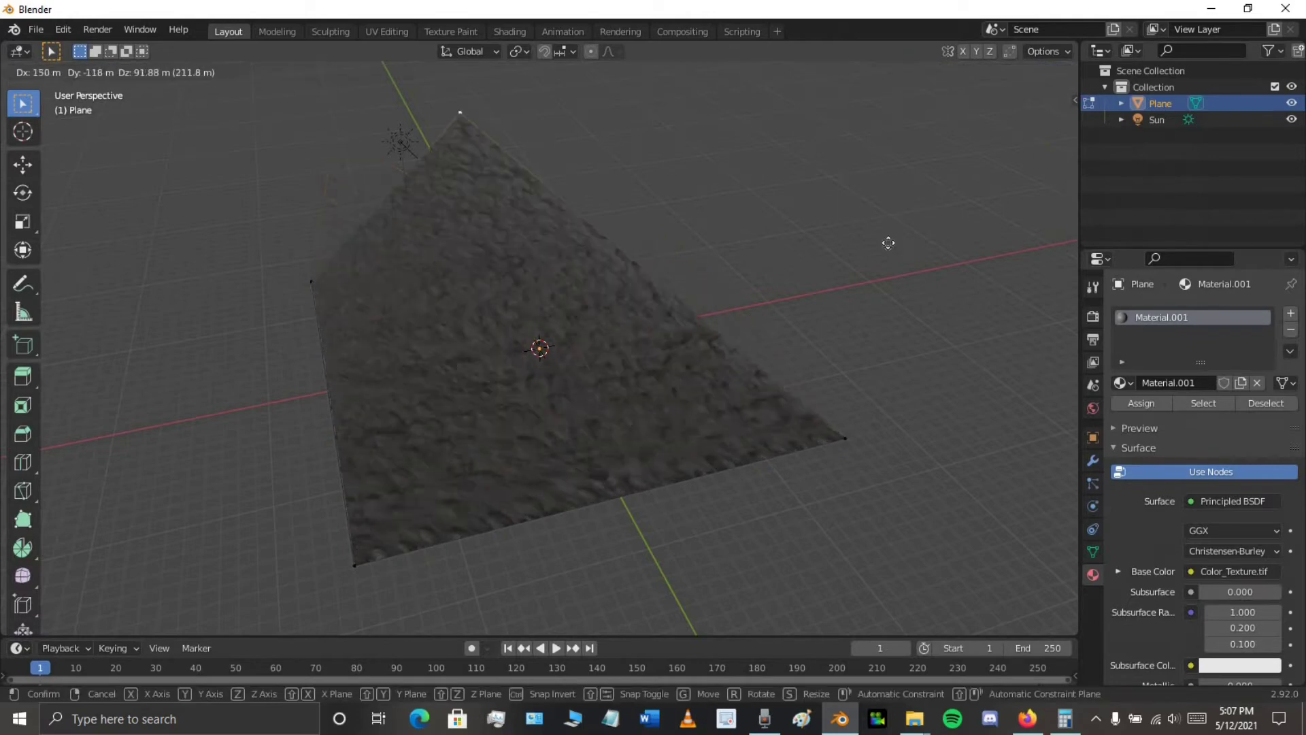
key("Escape")
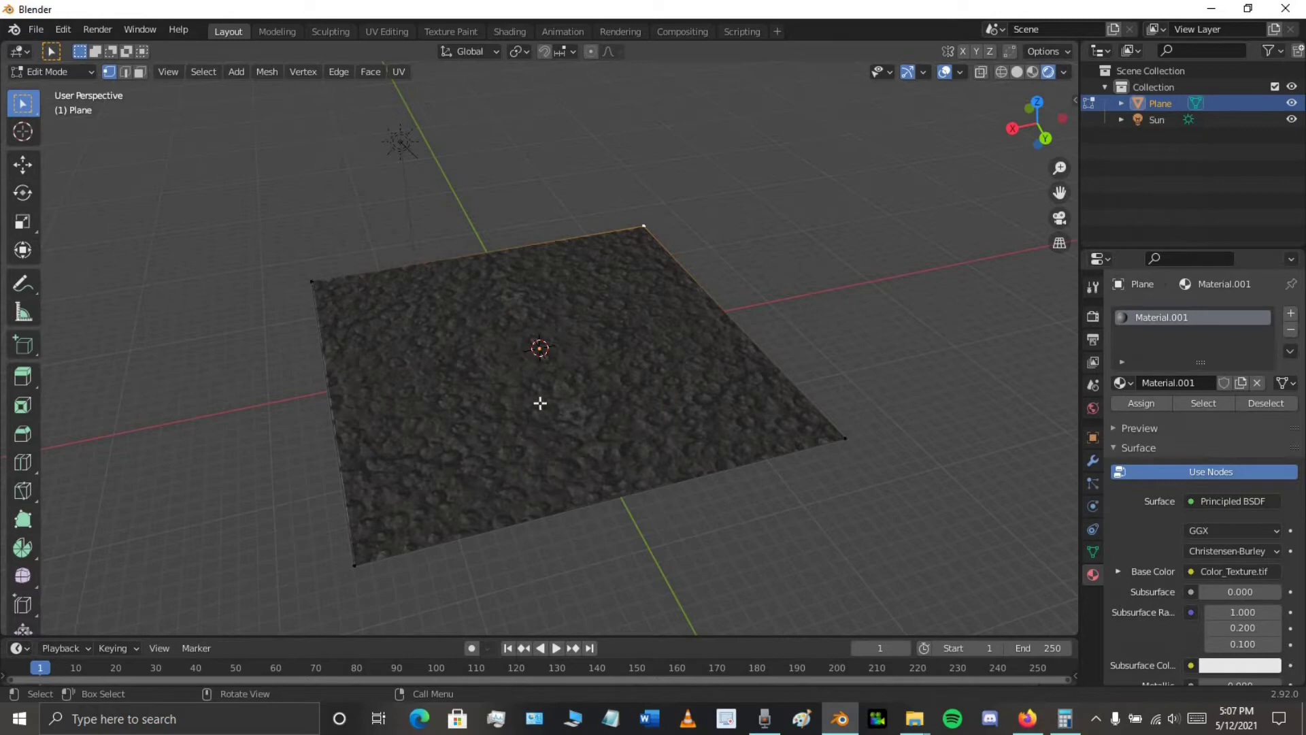
Select the whole plane mesh and subdivide it repeatedly into a dense, even grid
key("a")
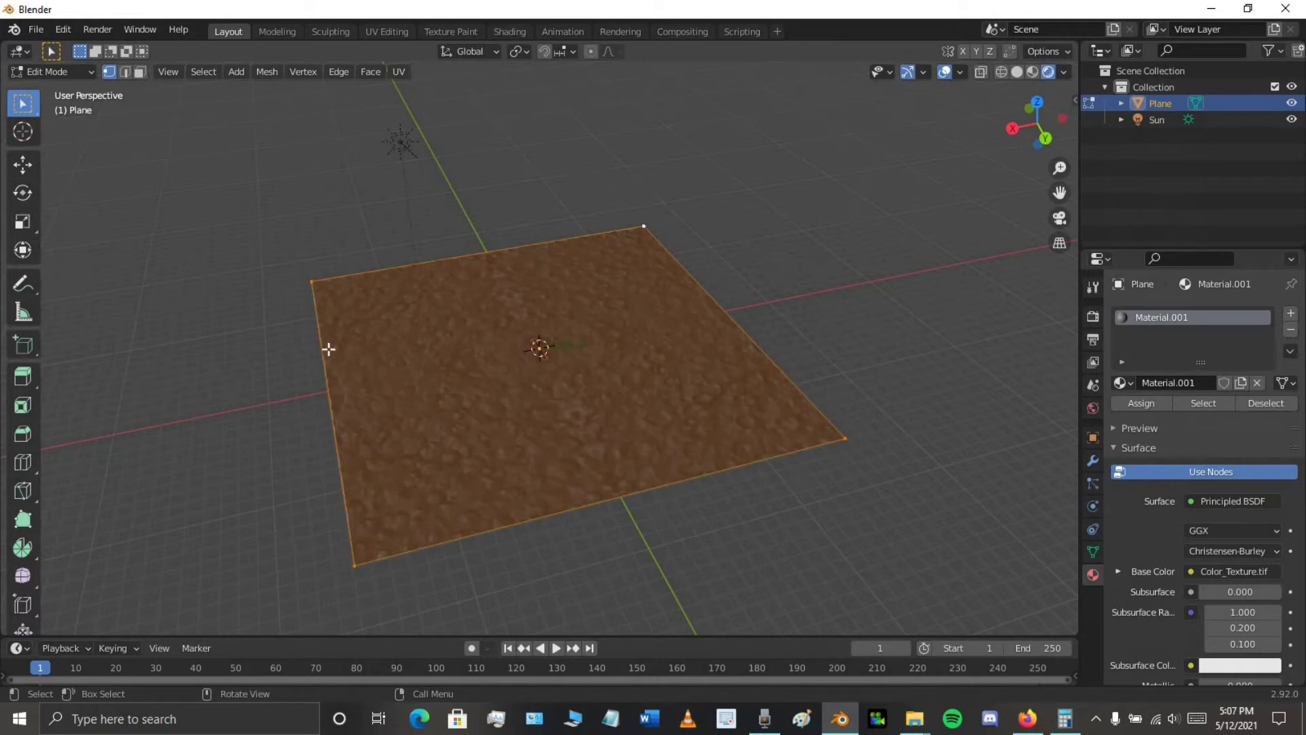
right_click(505, 324)
left_click(494, 318)
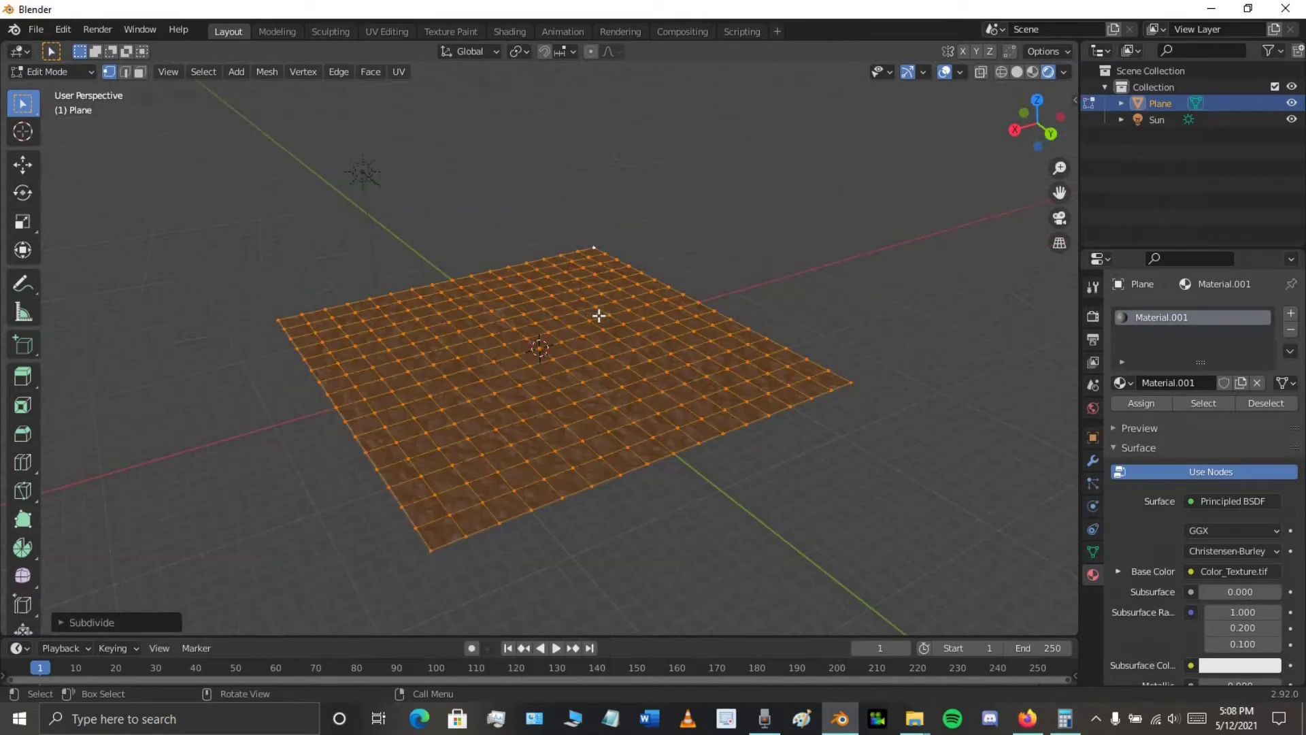
right_click(586, 317)
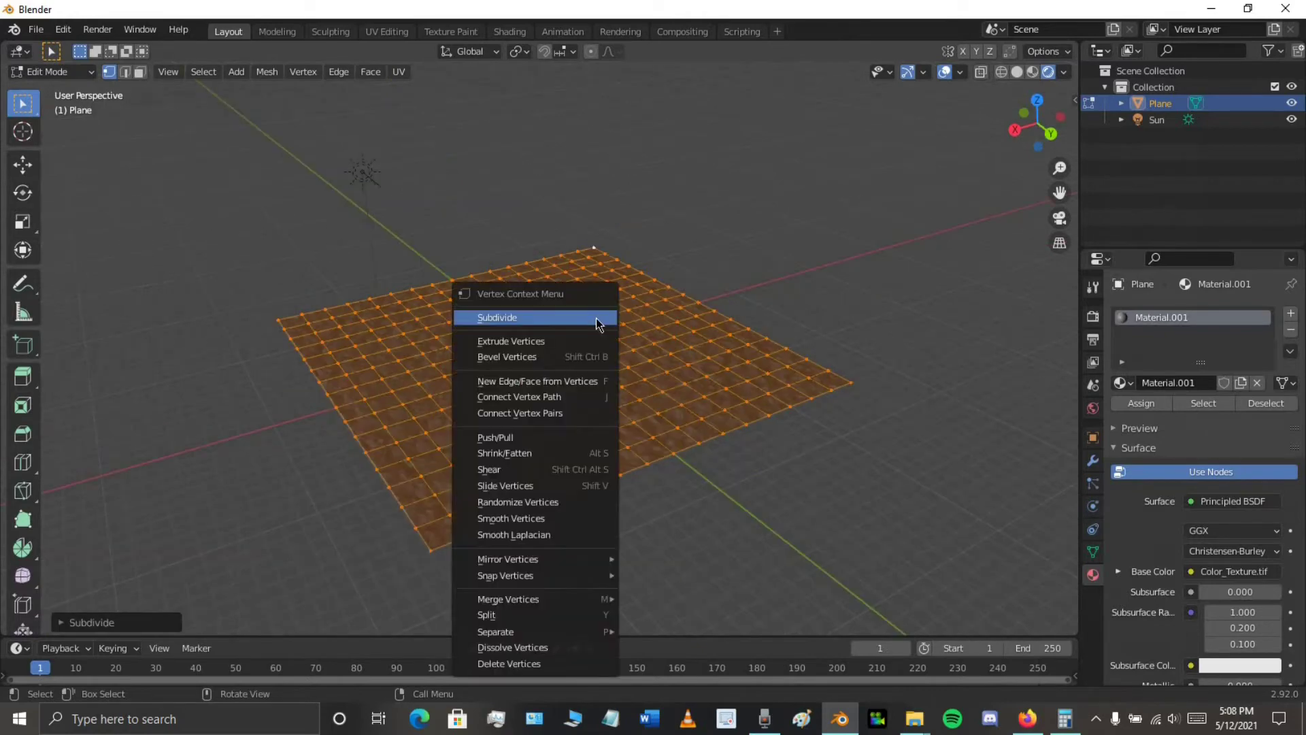
left_click(542, 324)
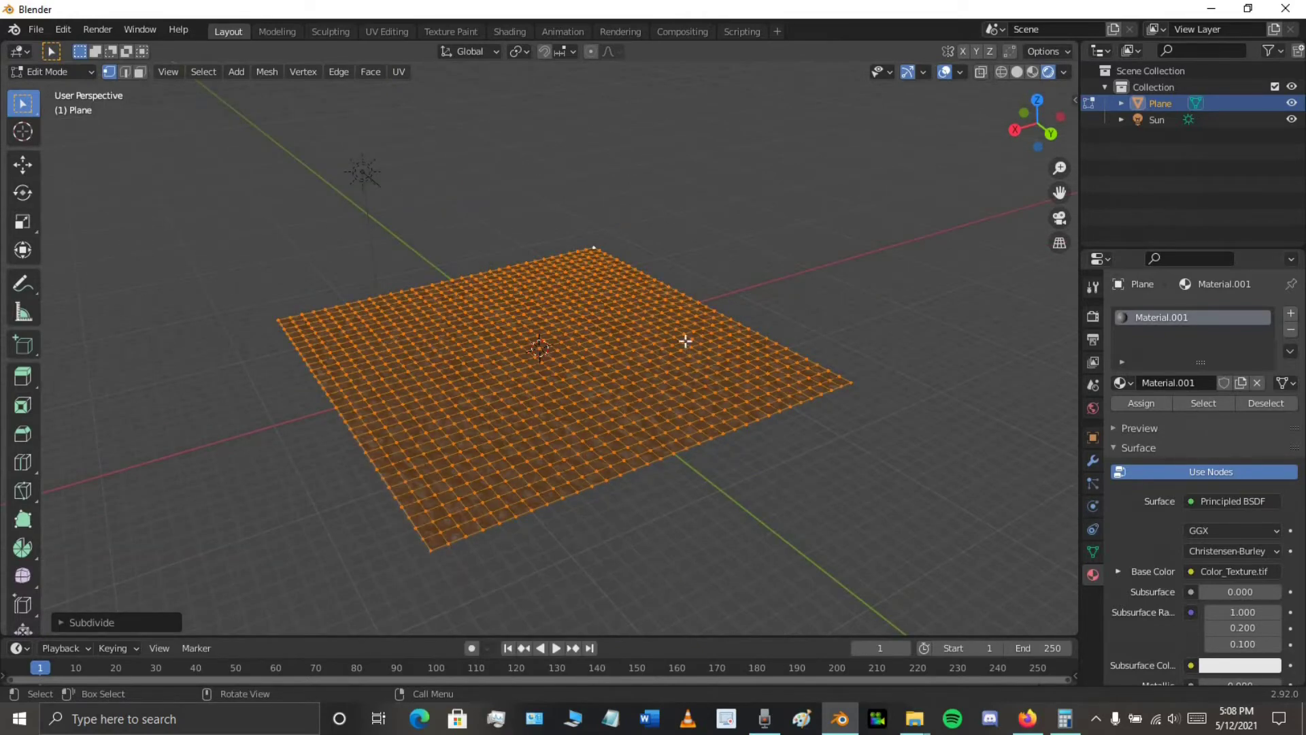
right_click(608, 345)
left_click(571, 336)
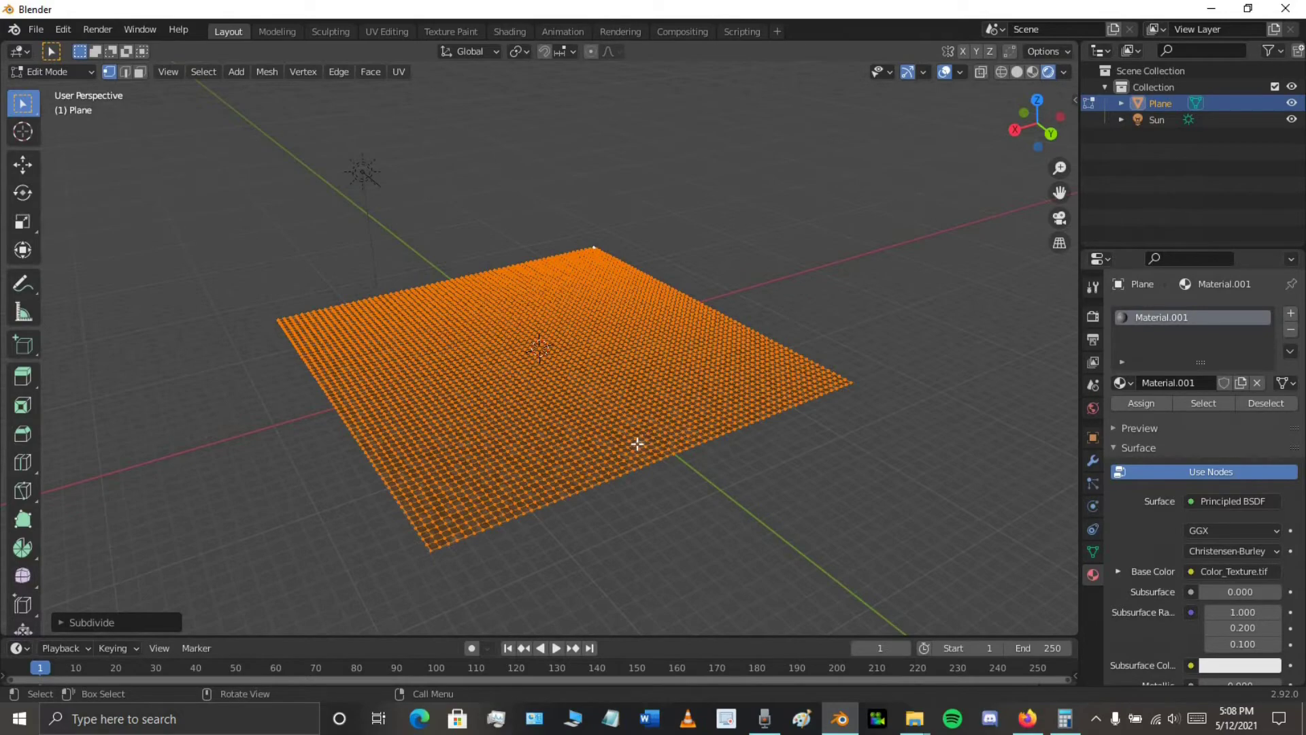
Subdivide the entire plane mesh two more times, checking the grid density up close
mouse_move(638, 444)
middle_mouse_down()
mouse_move(574, 473)
mouse_move(627, 443)
middle_mouse_up()
scroll(627, 443, "up", 6)
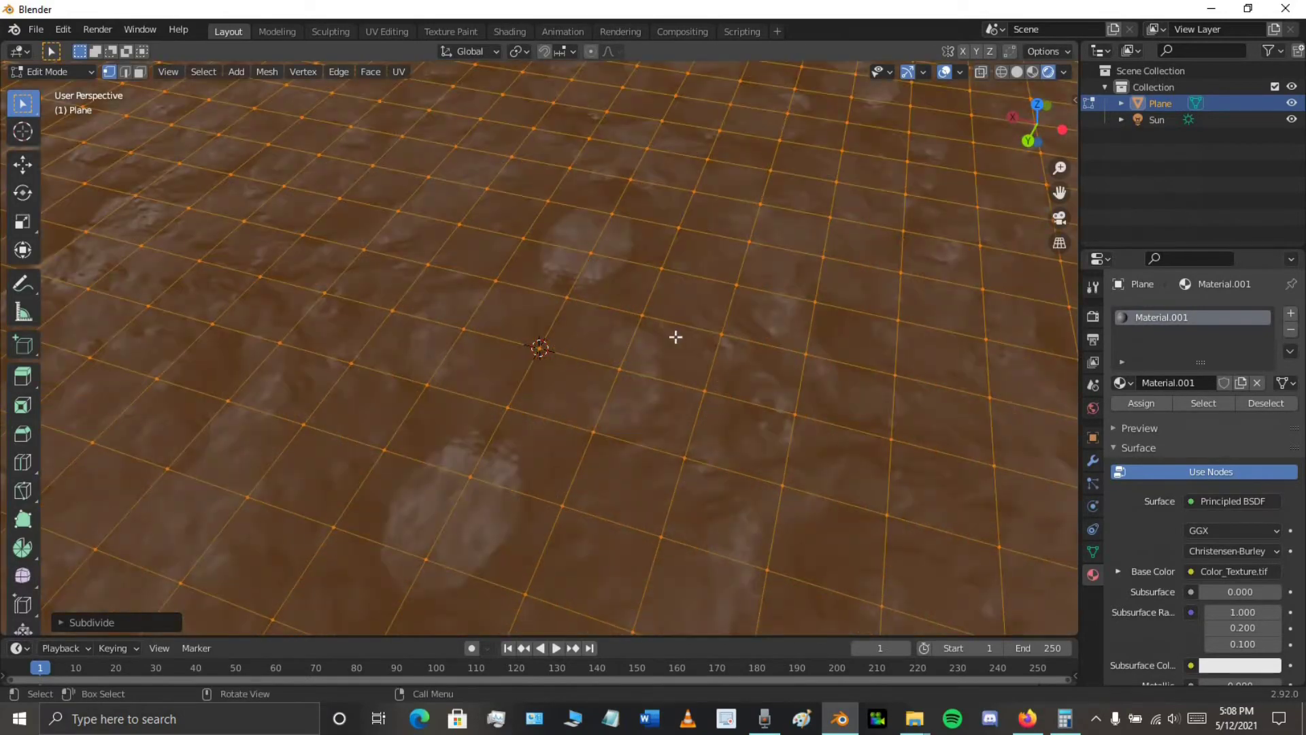
middle_click_drag(675, 336, 373, 391)
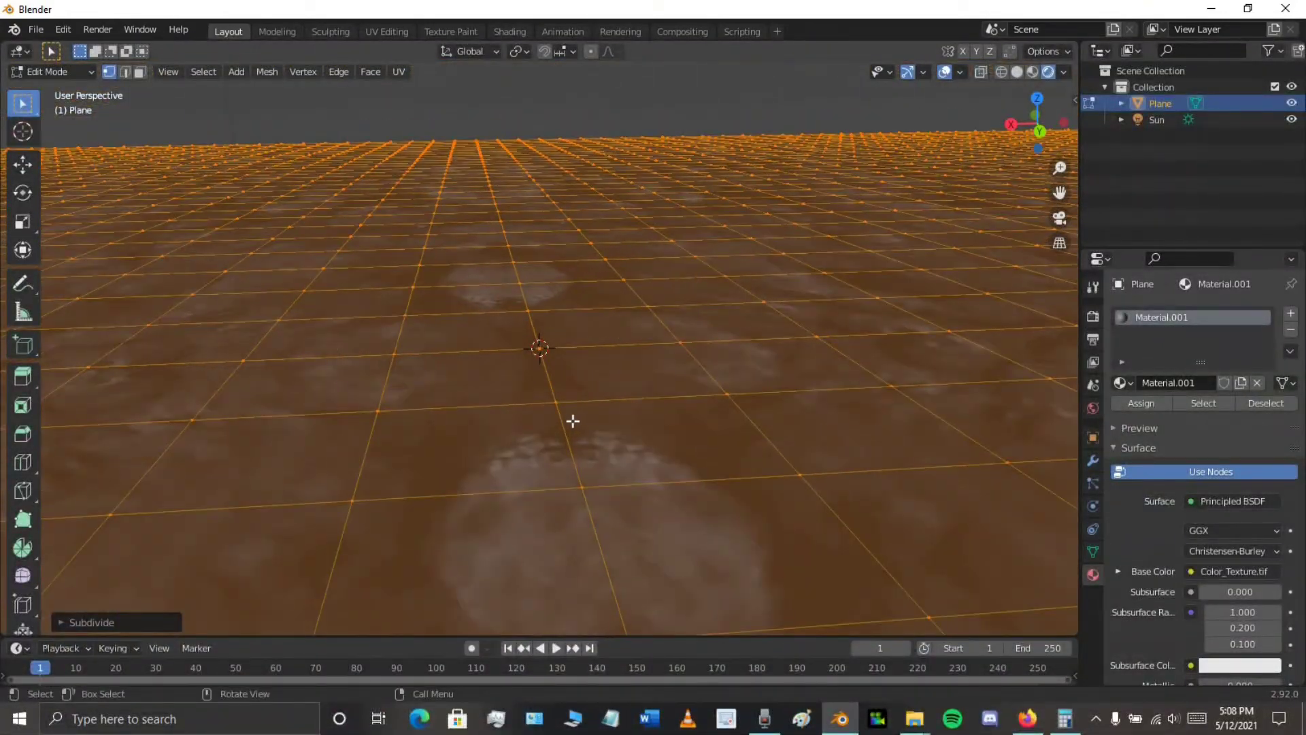
scroll(586, 433, "down", 5)
right_click(581, 337)
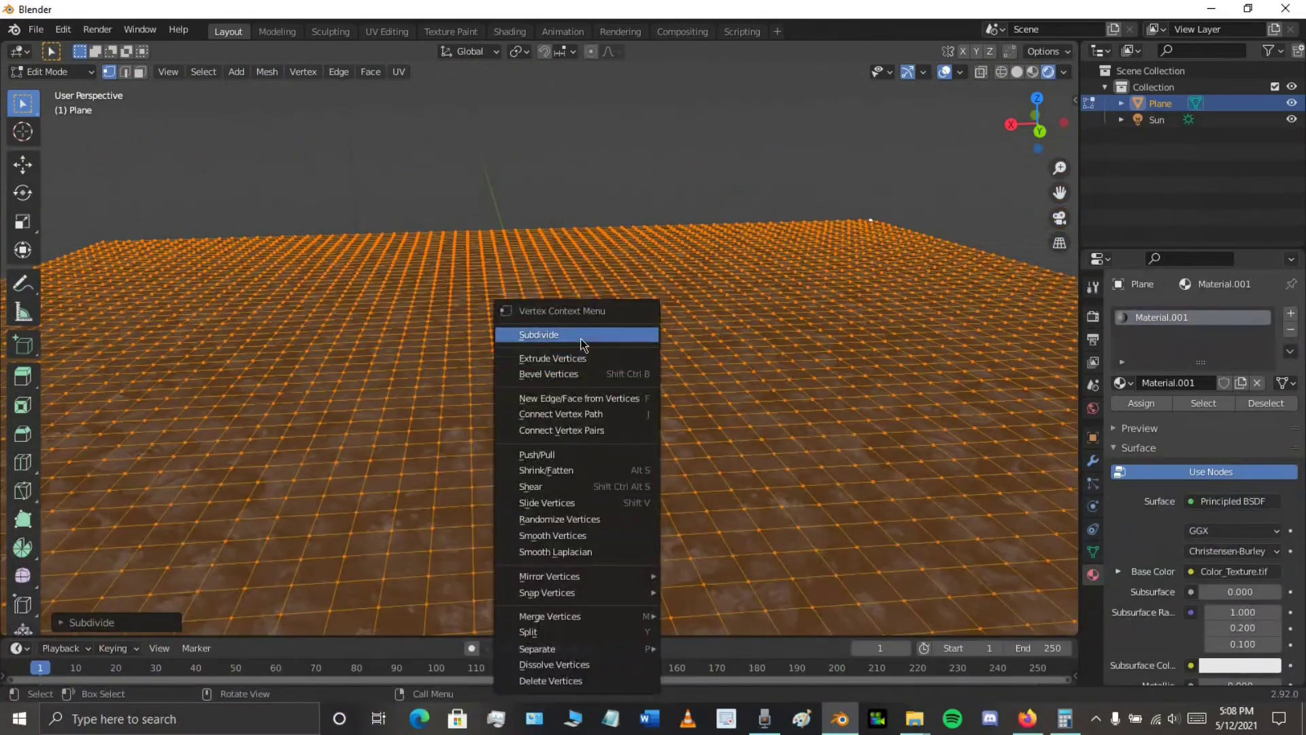
left_click(581, 338)
scroll(703, 411, "down", 4)
middle_click_drag(703, 411, 723, 447)
right_click(562, 319)
left_click(548, 329)
middle_click_drag(585, 412, 604, 409)
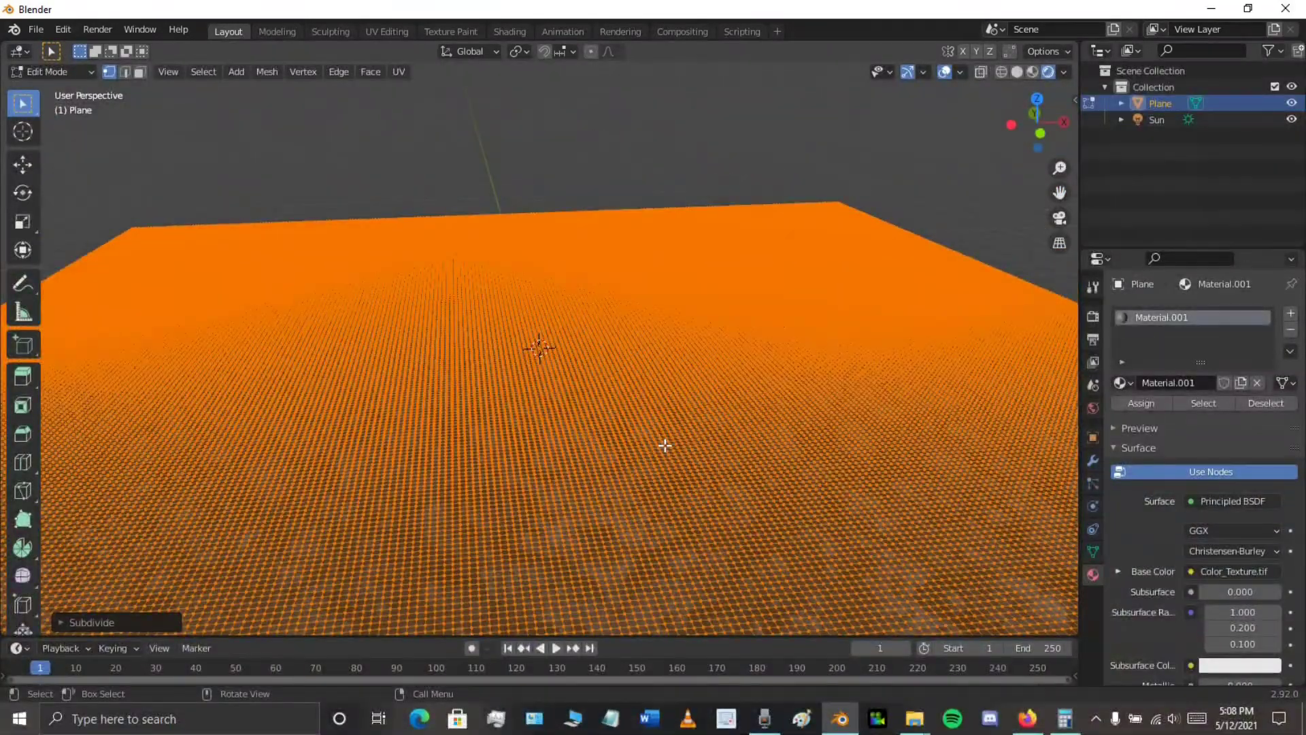
scroll(666, 446, "down", 5)
scroll(665, 446, "up", 8)
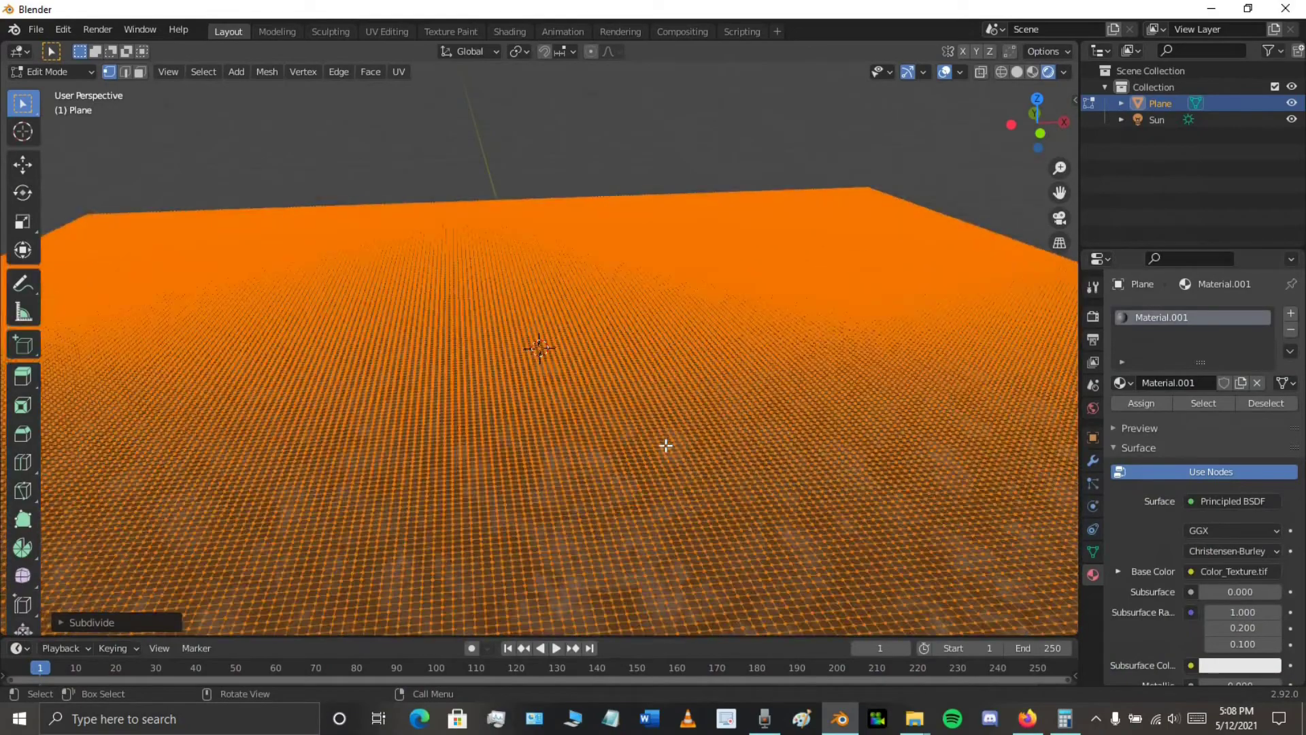
scroll(665, 446, "down", 6)
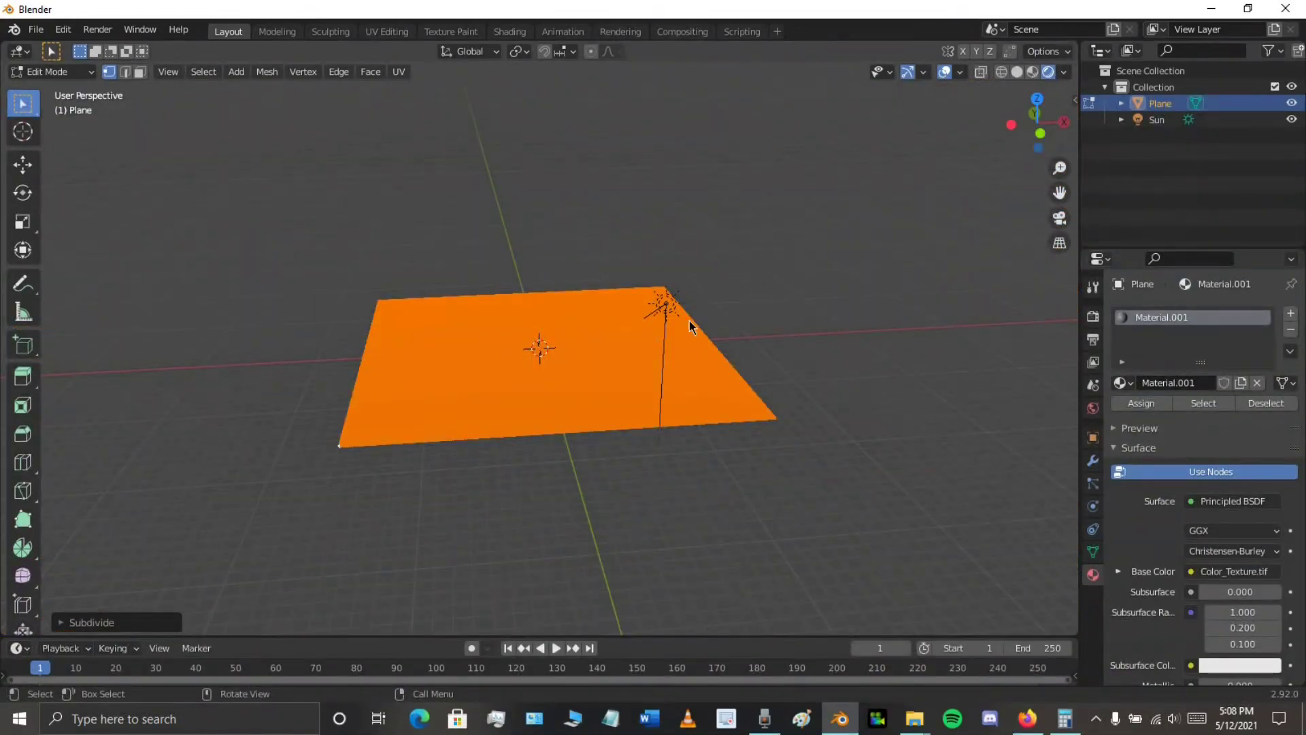
Switch the plane from Edit Mode to Sculpt Mode and choose the Grab brush
key("Tab")
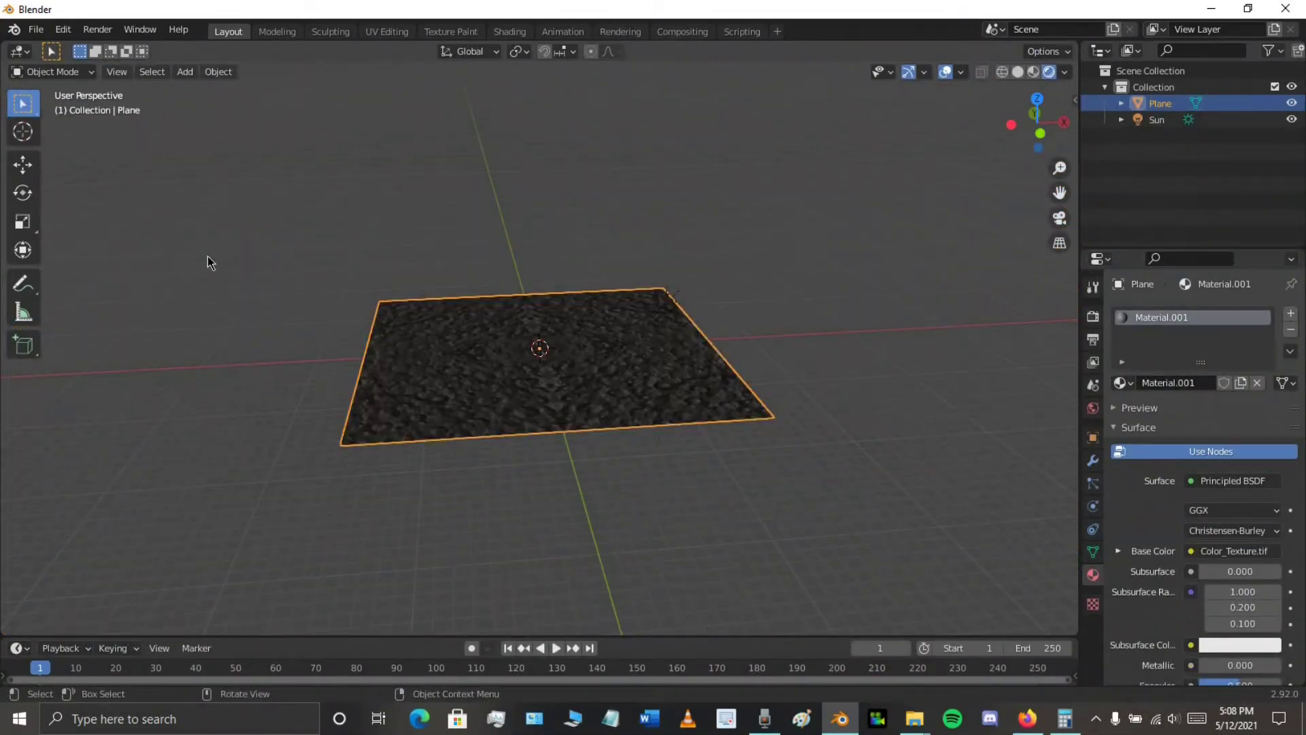
left_click(39, 73)
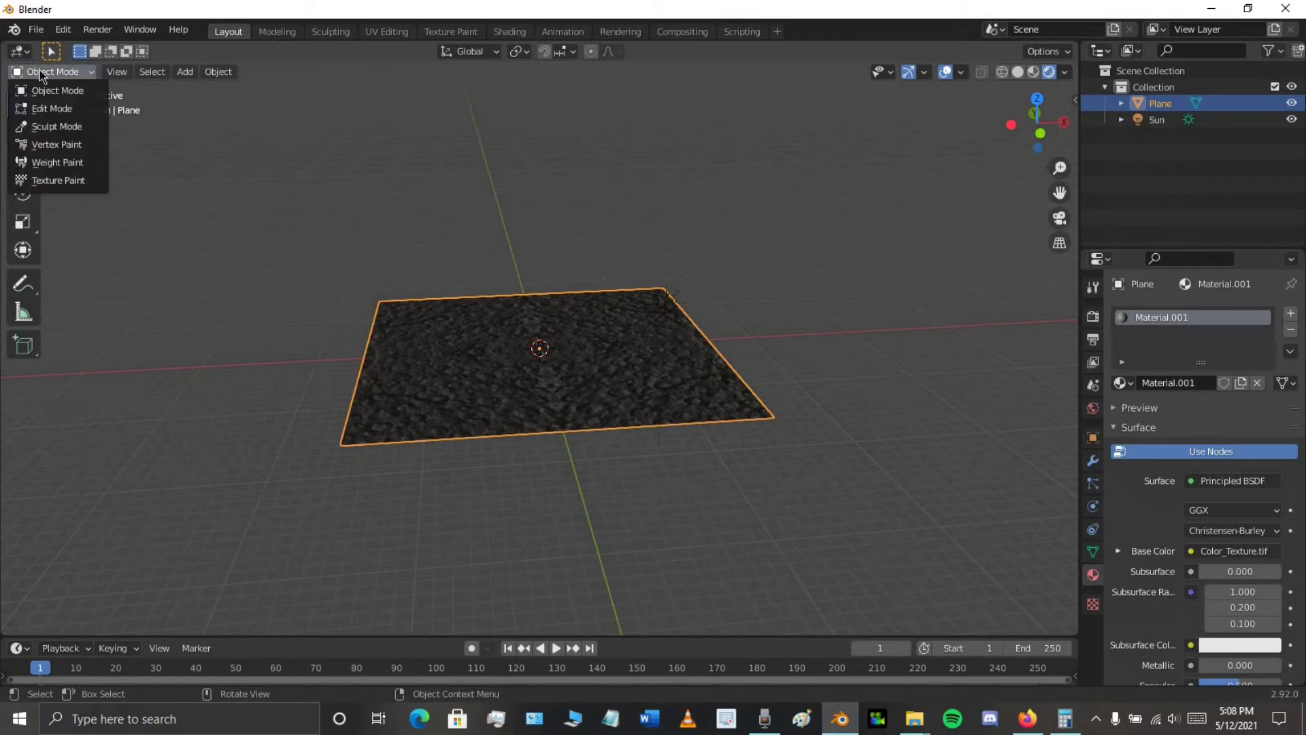
left_click(51, 127)
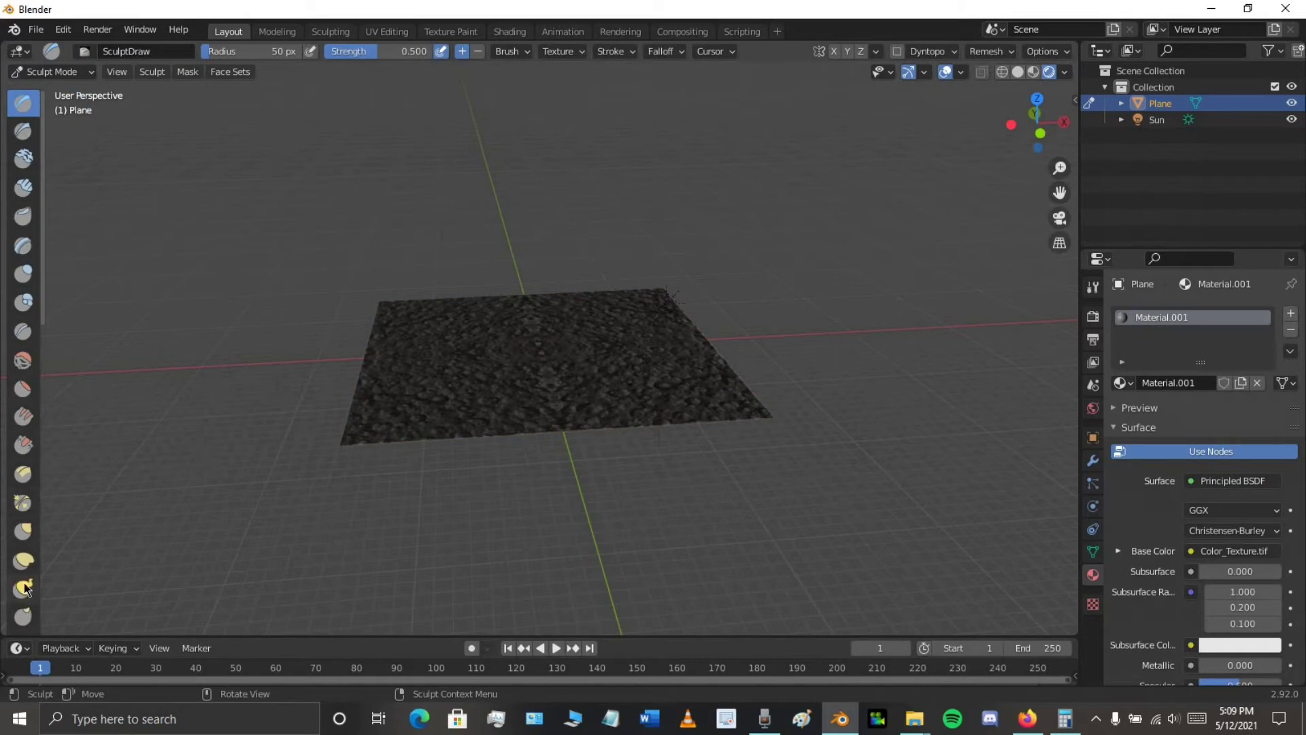
left_click(27, 537)
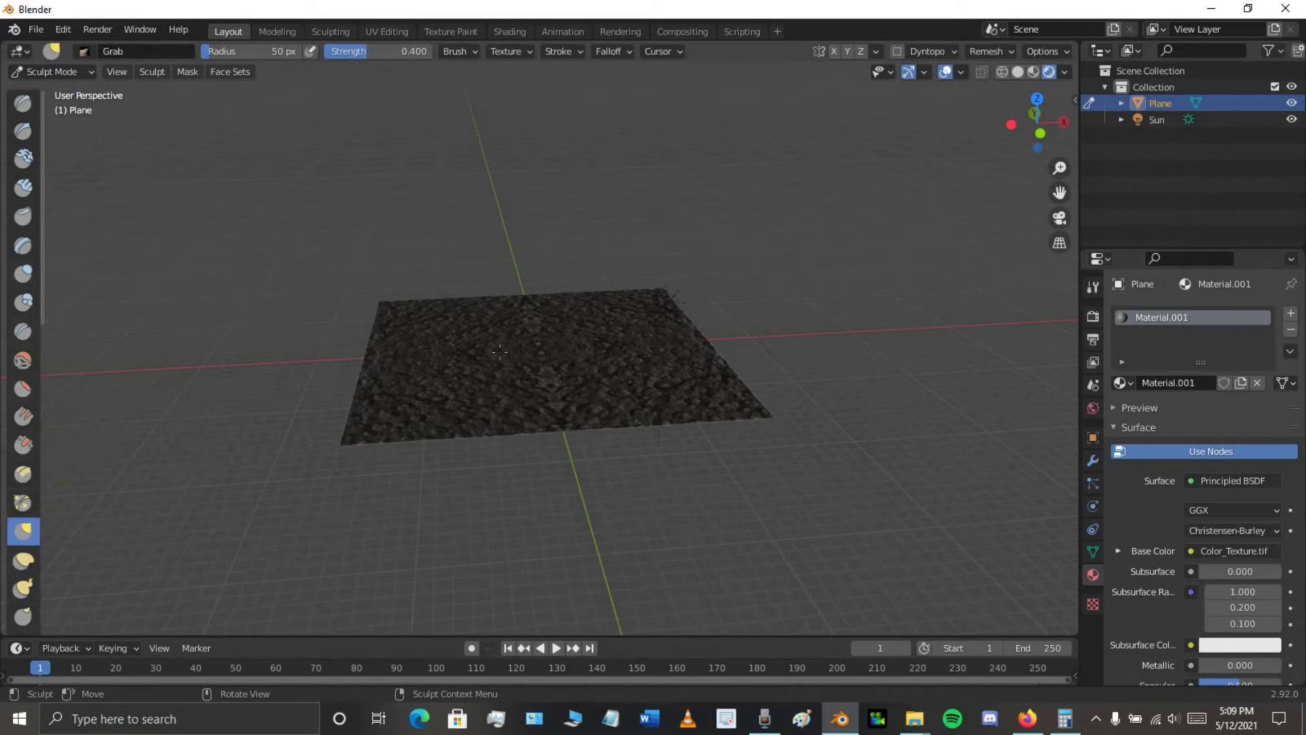
Increase the Grab brush radius to 124 px over the textured plane's far corner
scroll(631, 379, "up", 6)
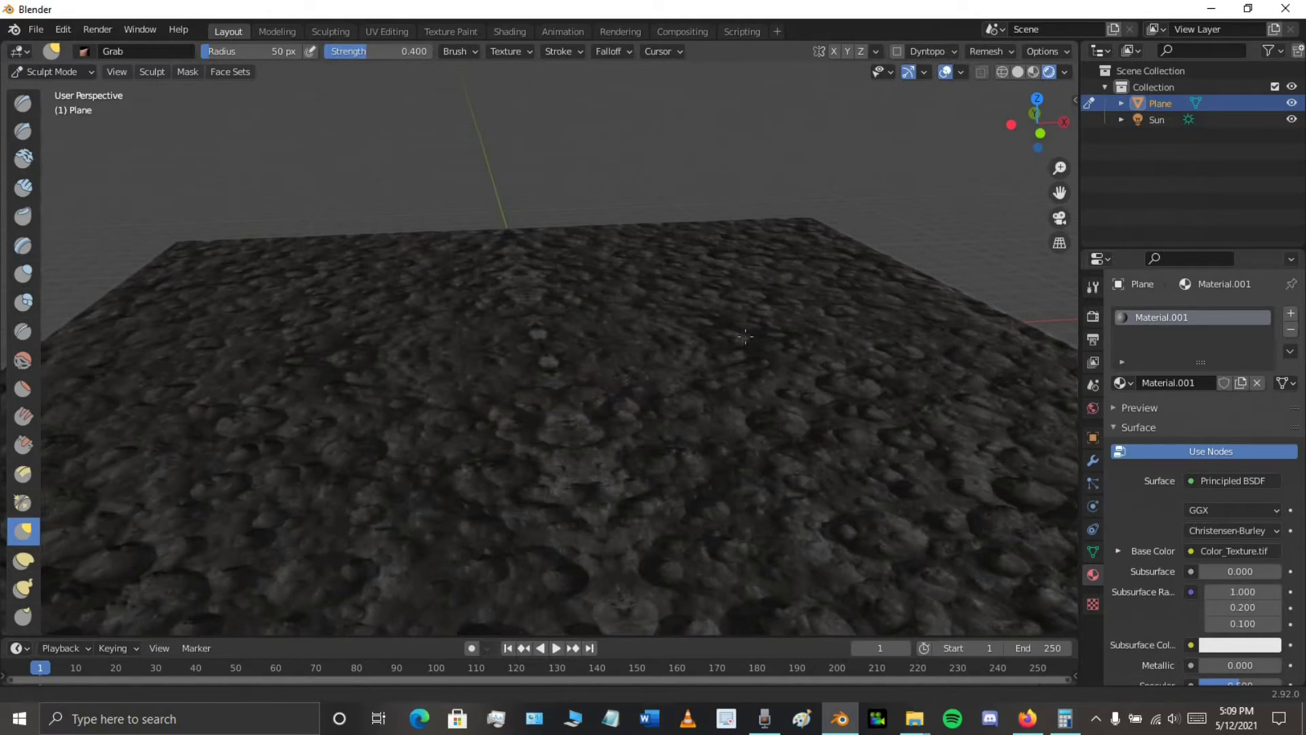
scroll(745, 338, "down", 6)
middle_click_drag(746, 340, 602, 333)
scroll(601, 333, "up", 3)
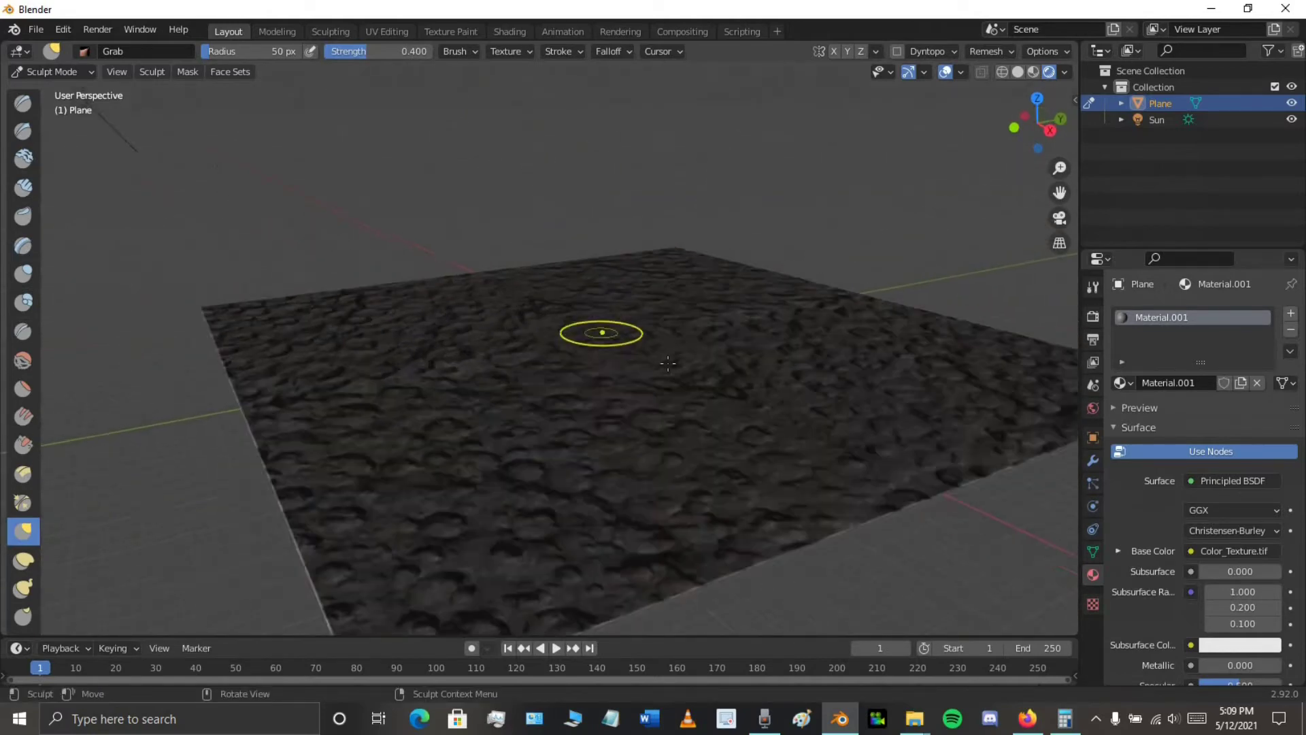
scroll(669, 364, "down", 2)
scroll(801, 344, "down", 1)
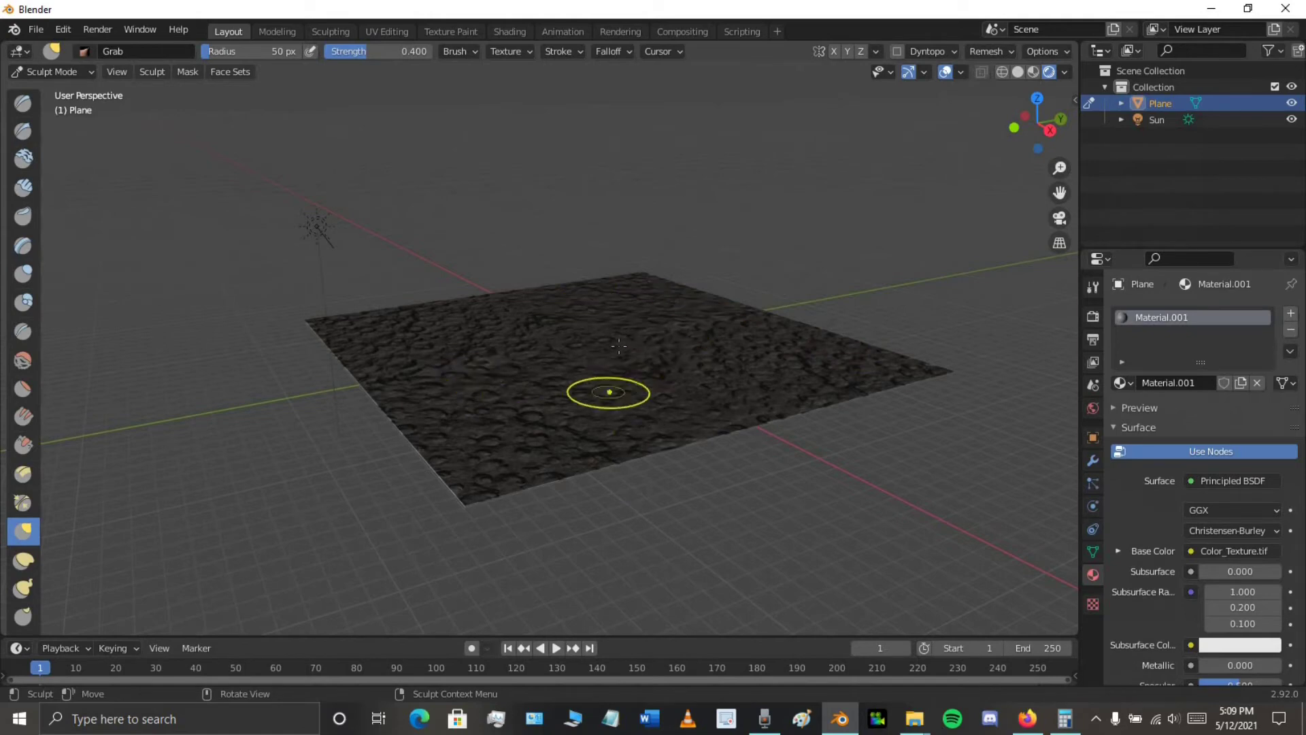
key("f")
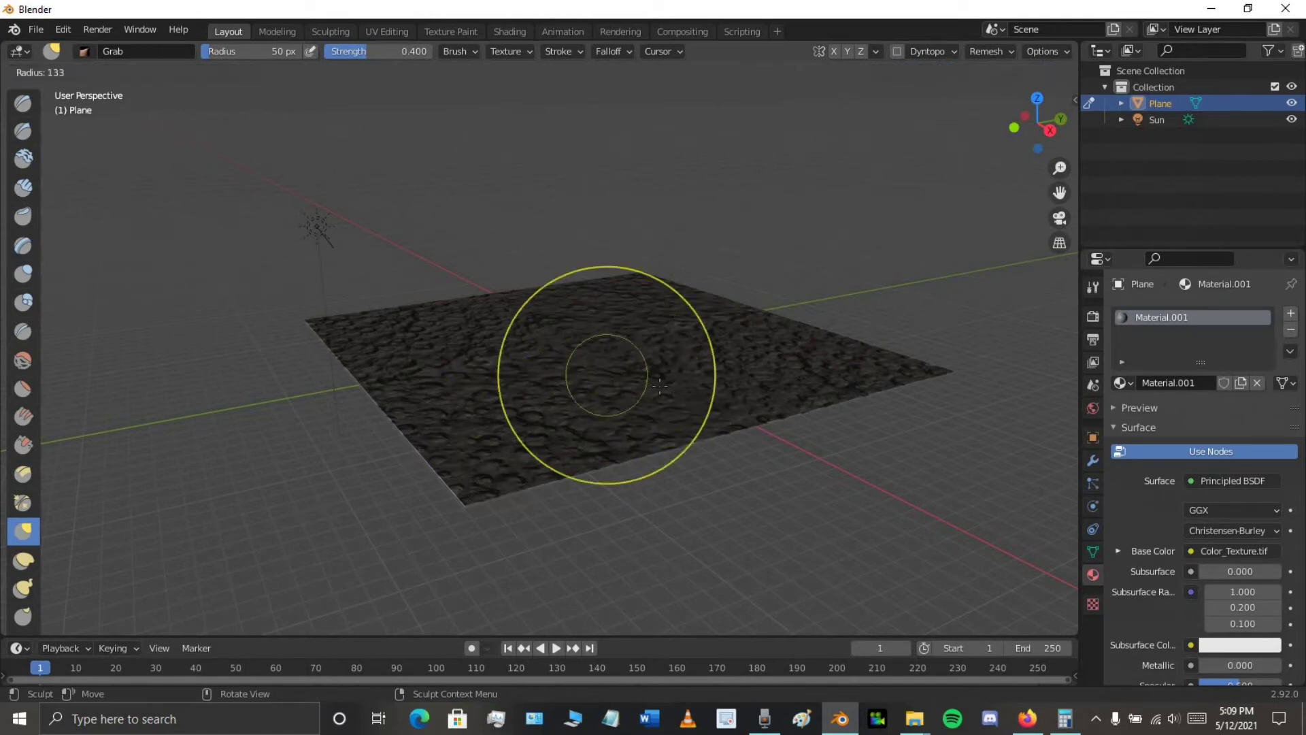
key("Escape")
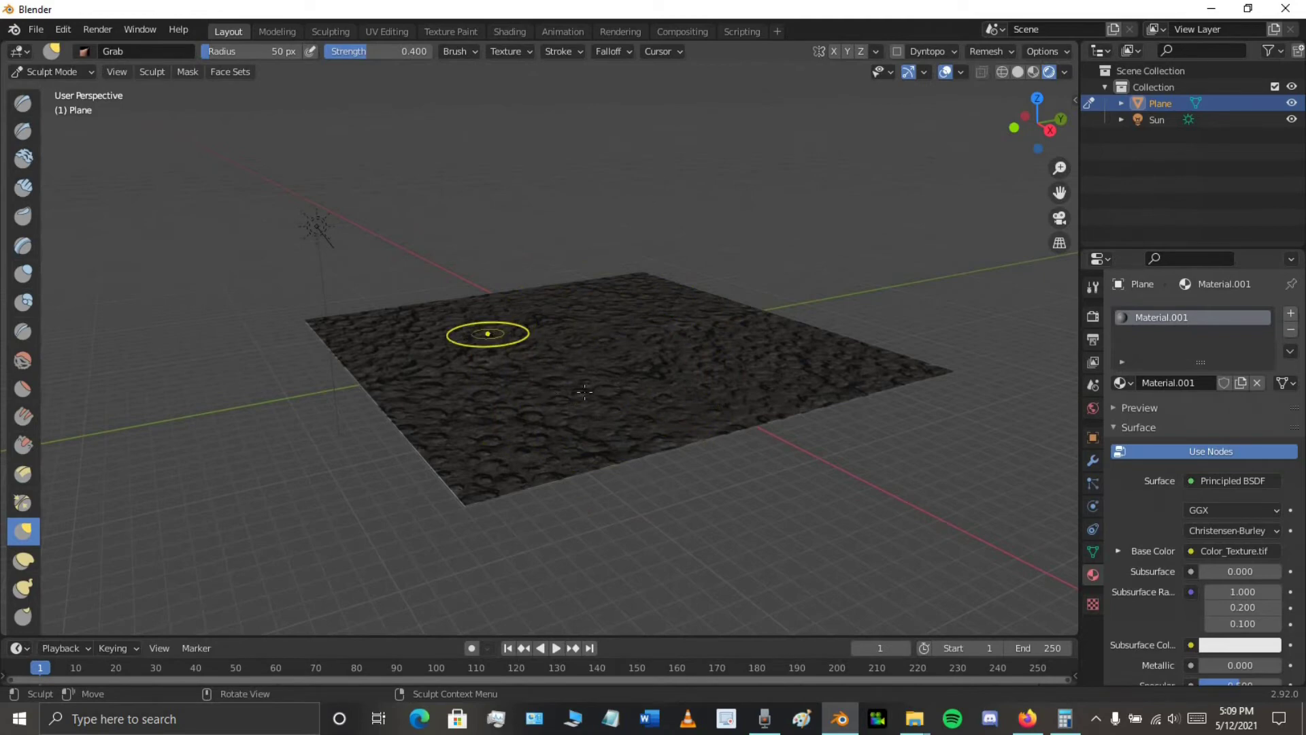
left_click_drag(654, 262, 714, 254)
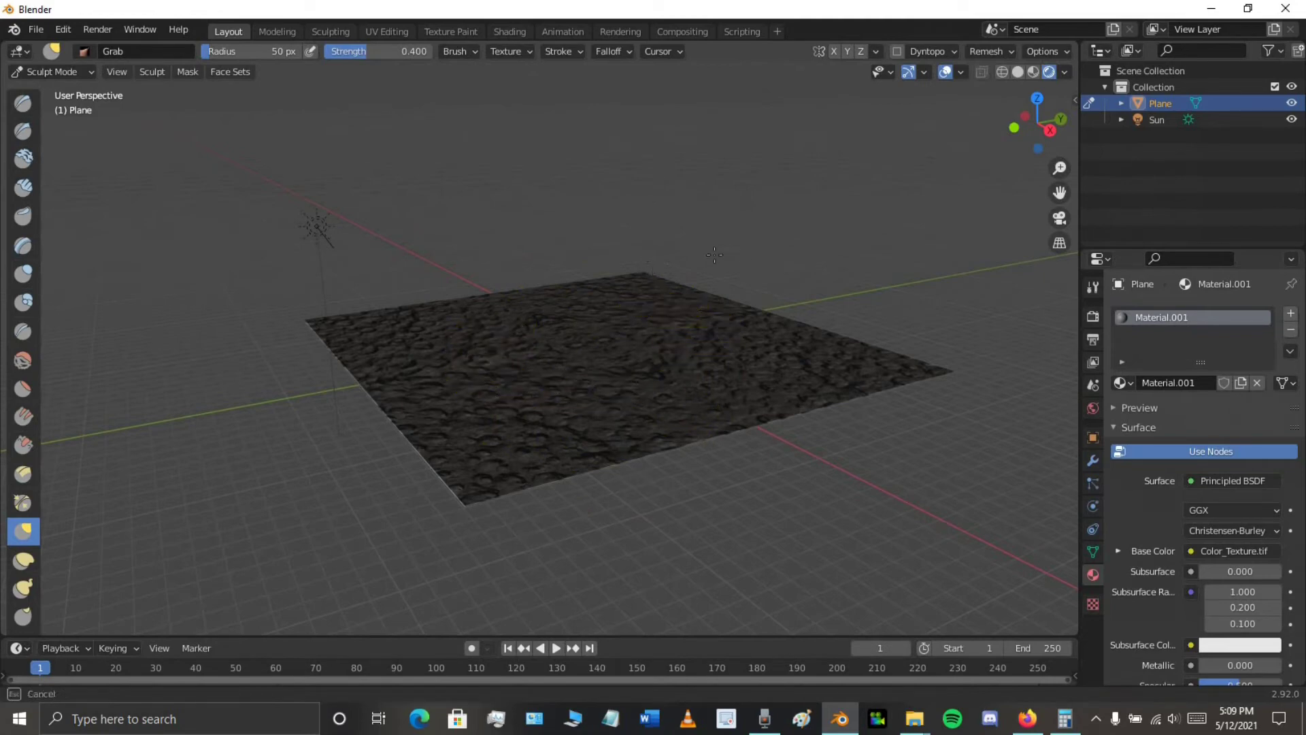
mouse_move(642, 341)
middle_mouse_down()
mouse_move(507, 293)
mouse_move(549, 337)
mouse_move(726, 353)
middle_mouse_up()
scroll(554, 337, "up", 5)
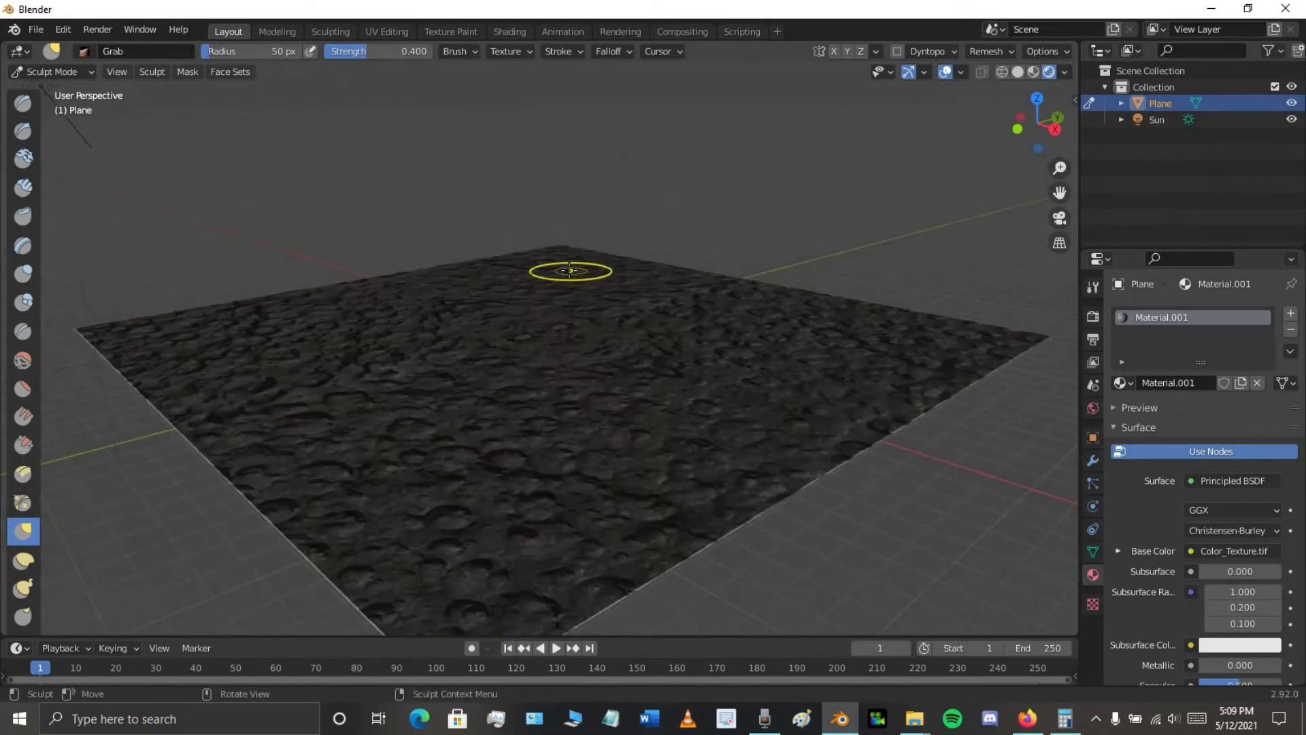
key("f")
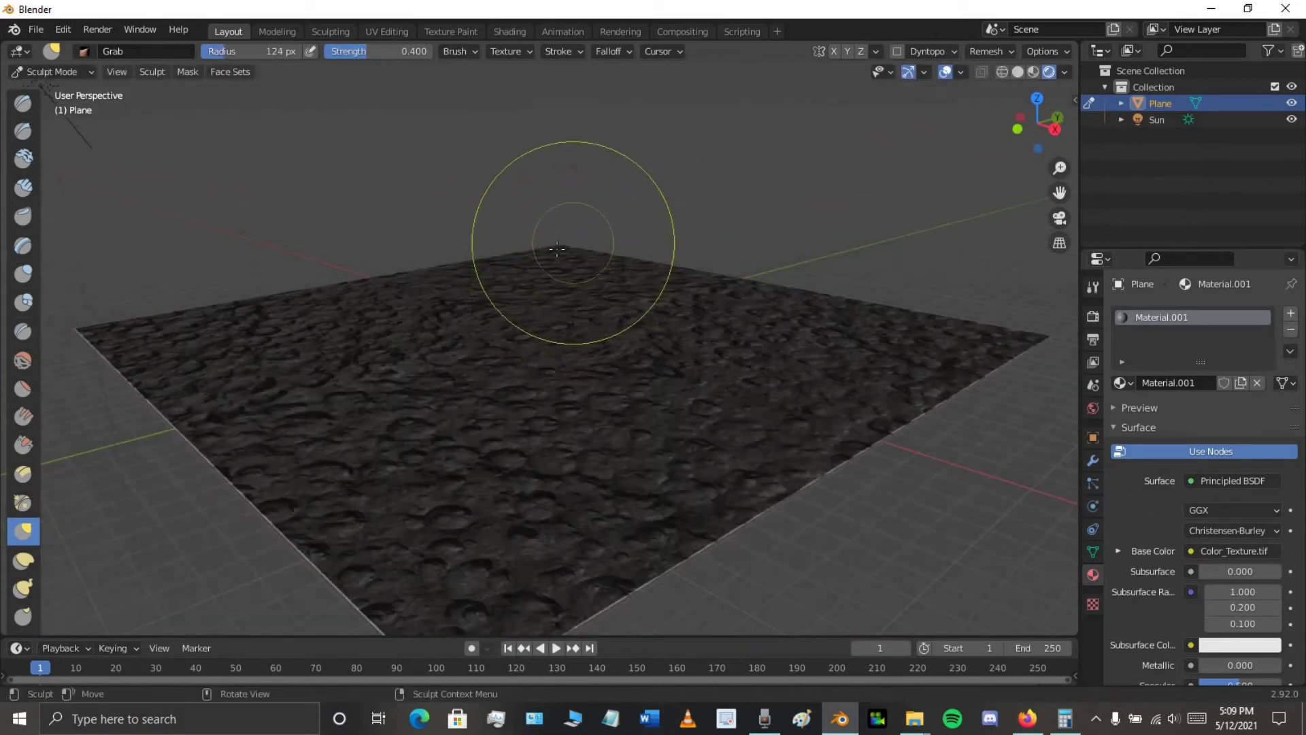
left_click(563, 248)
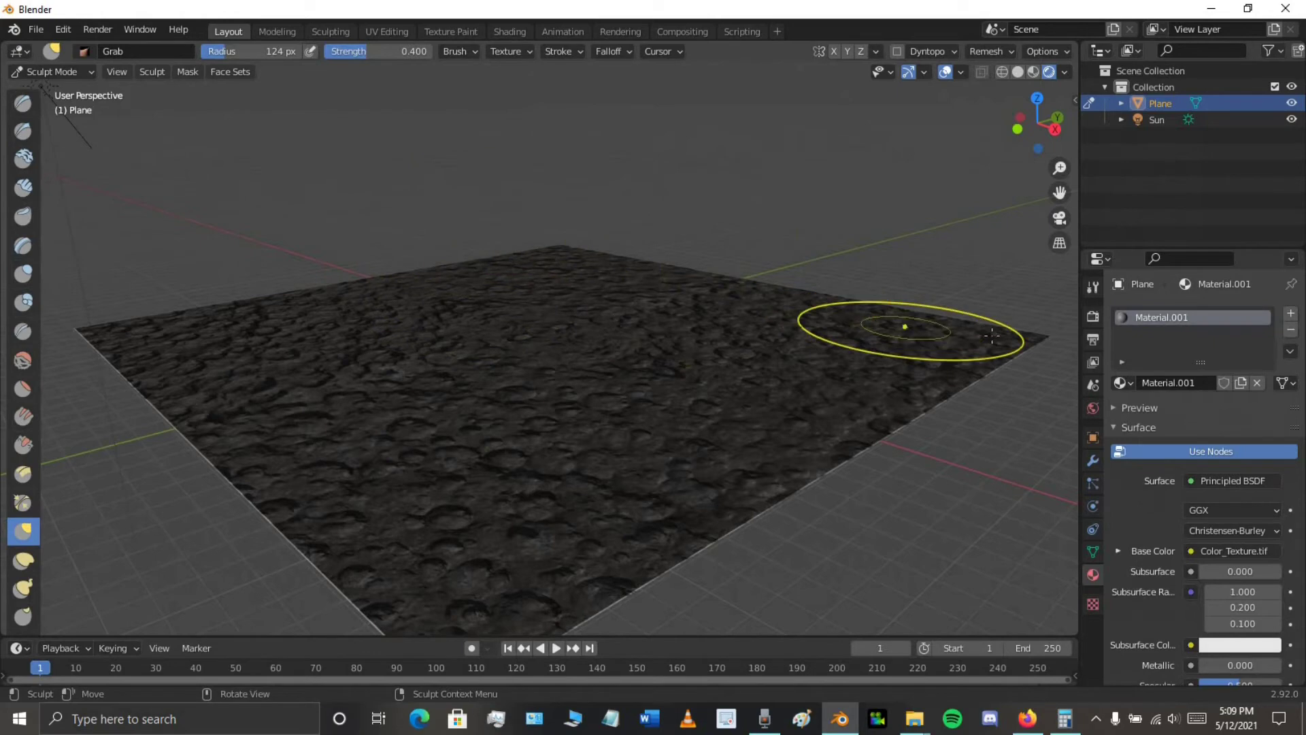
Pull the plane's far corner upward into a small hill with the Grab brush
mouse_move(977, 341)
middle_mouse_down()
mouse_move(813, 341)
mouse_move(789, 259)
middle_mouse_up()
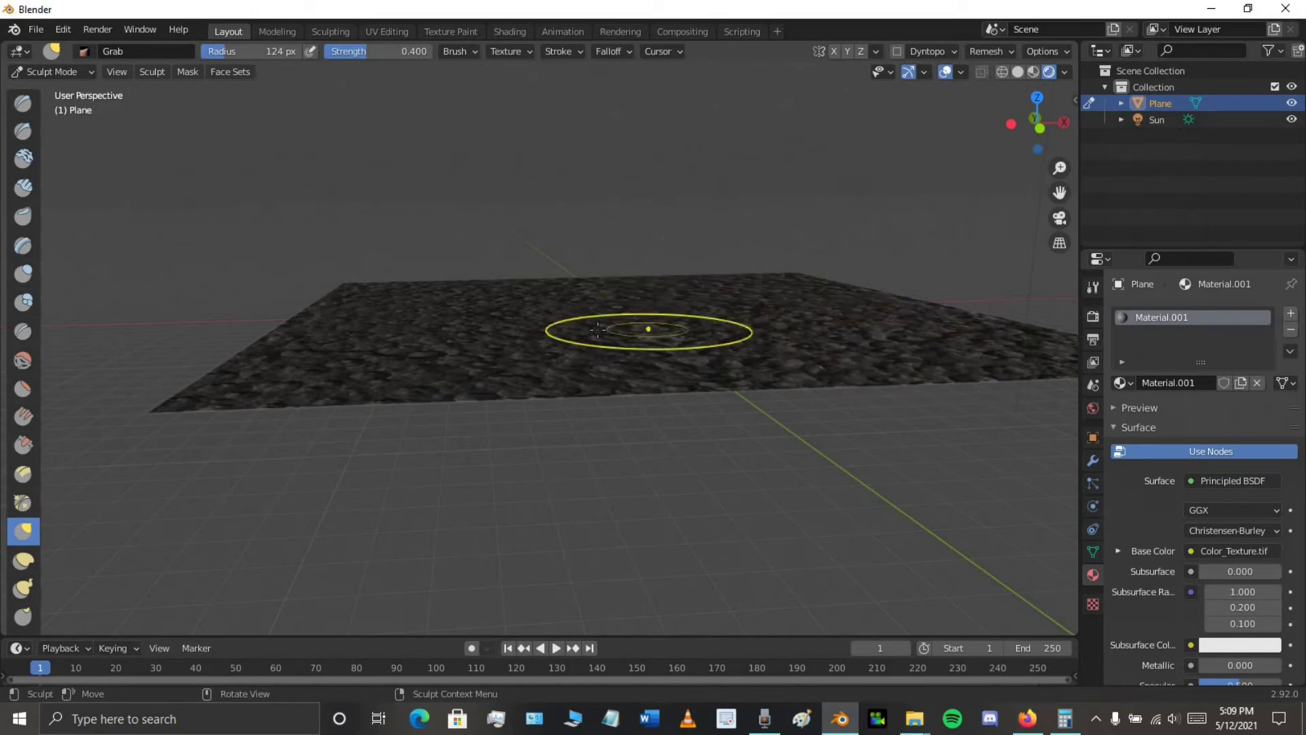
mouse_move(599, 327)
middle_mouse_down()
mouse_move(366, 350)
mouse_move(452, 312)
middle_mouse_up()
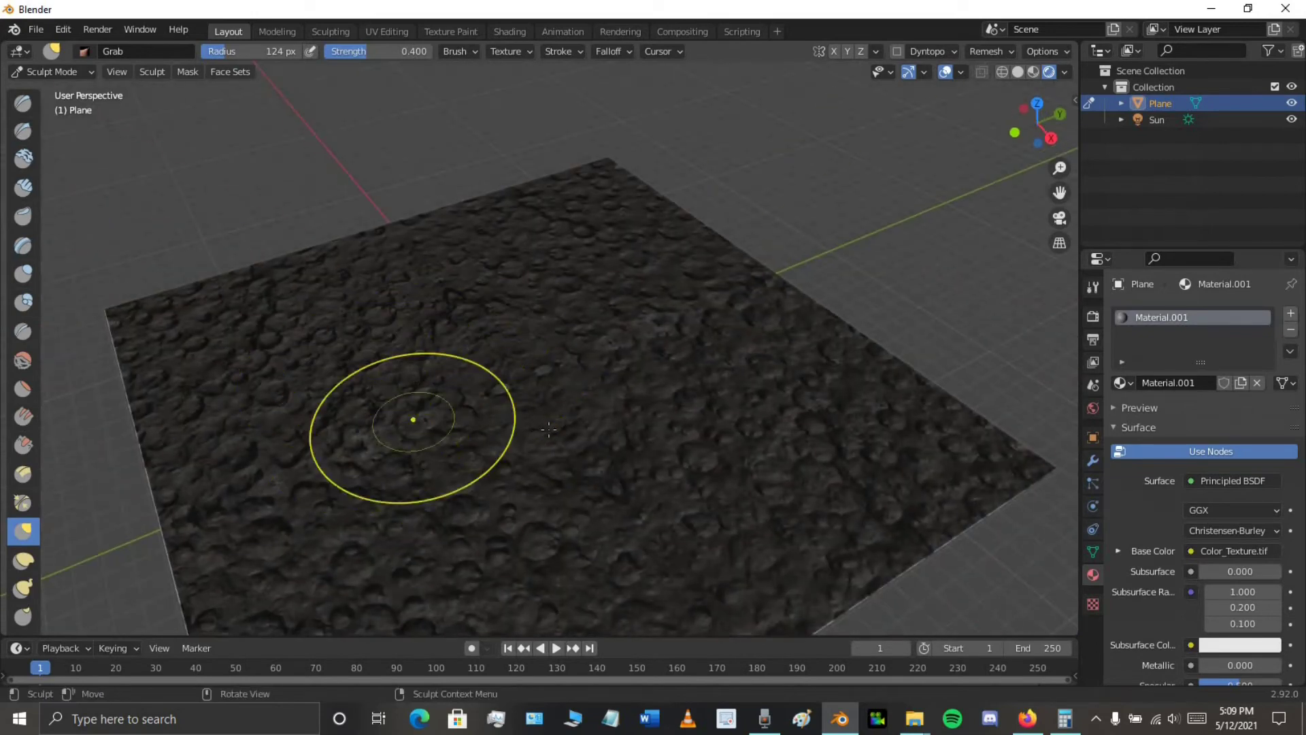
middle_click_drag(414, 417, 549, 429)
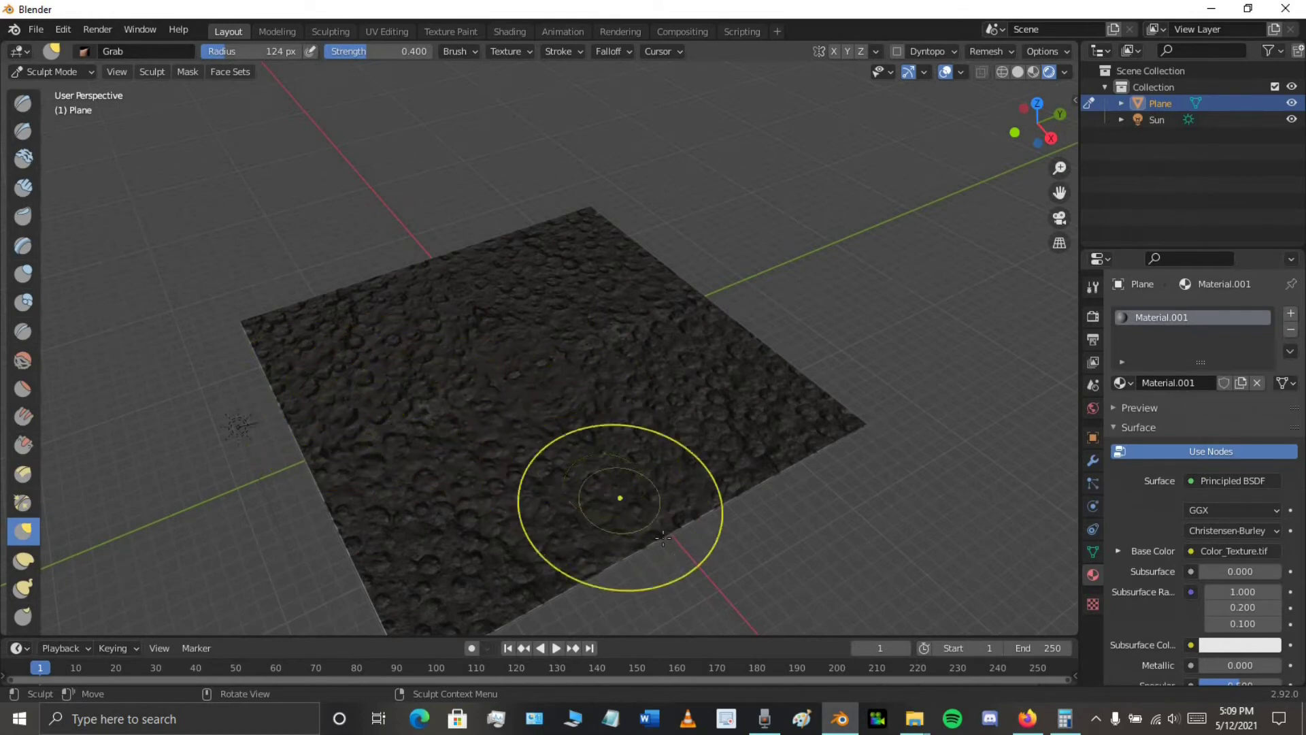
mouse_move(726, 471)
middle_mouse_down()
mouse_move(877, 243)
mouse_move(1007, 435)
middle_mouse_up()
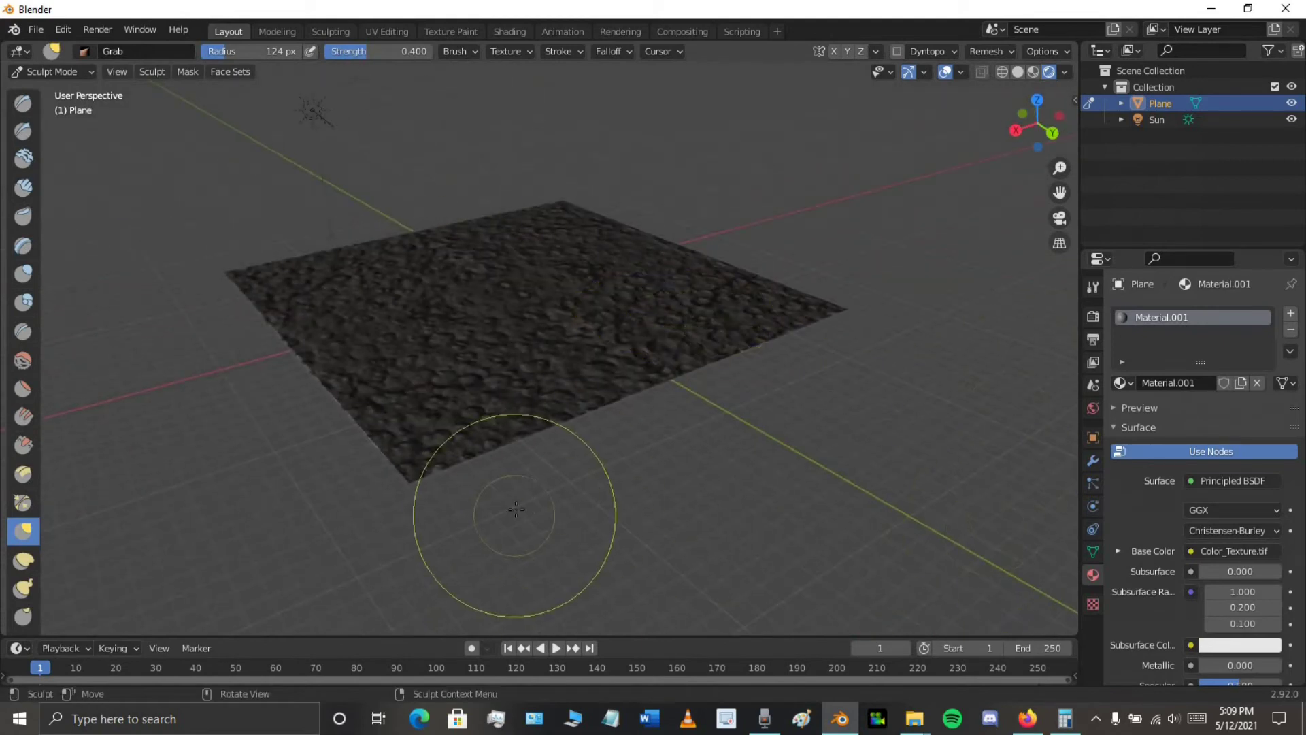
mouse_move(502, 519)
middle_mouse_down()
mouse_move(672, 469)
mouse_move(735, 283)
middle_mouse_up()
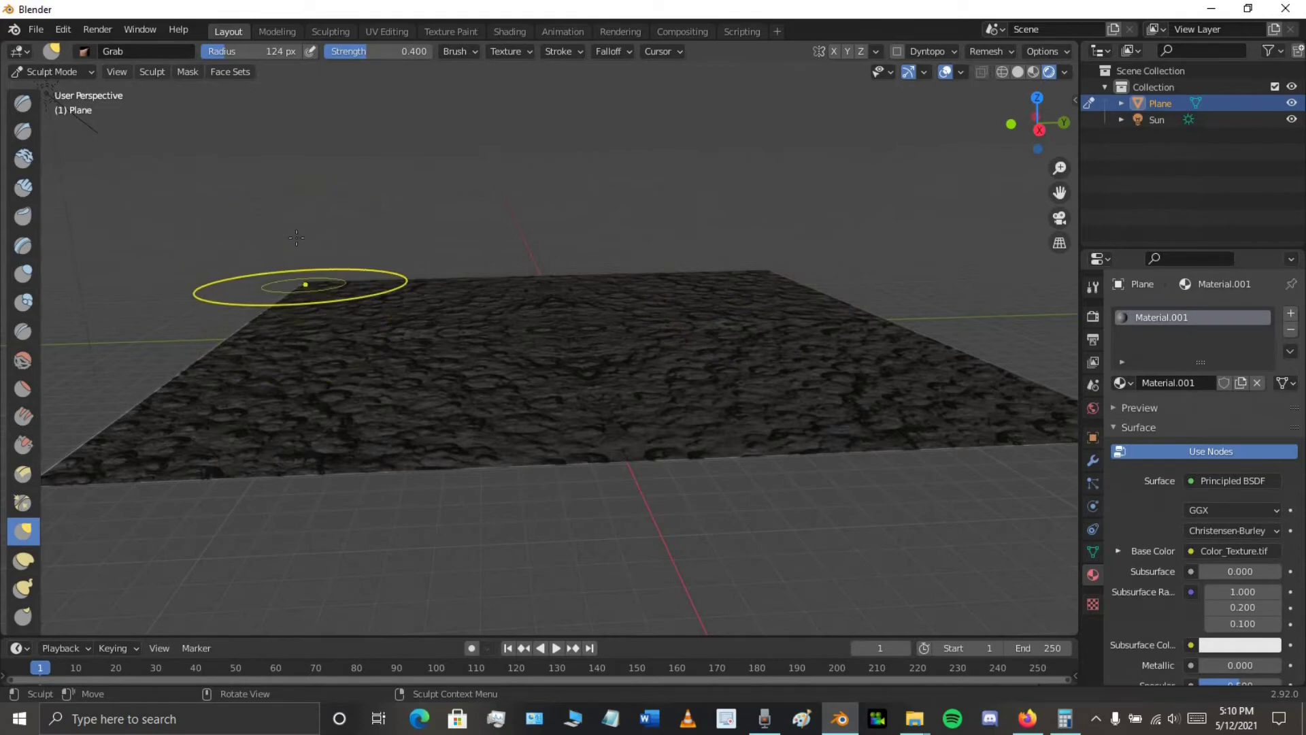
left_click_drag(296, 237, 293, 234)
Resize the Grab brush and raise a first group of hills along the plane's far border
key("f")
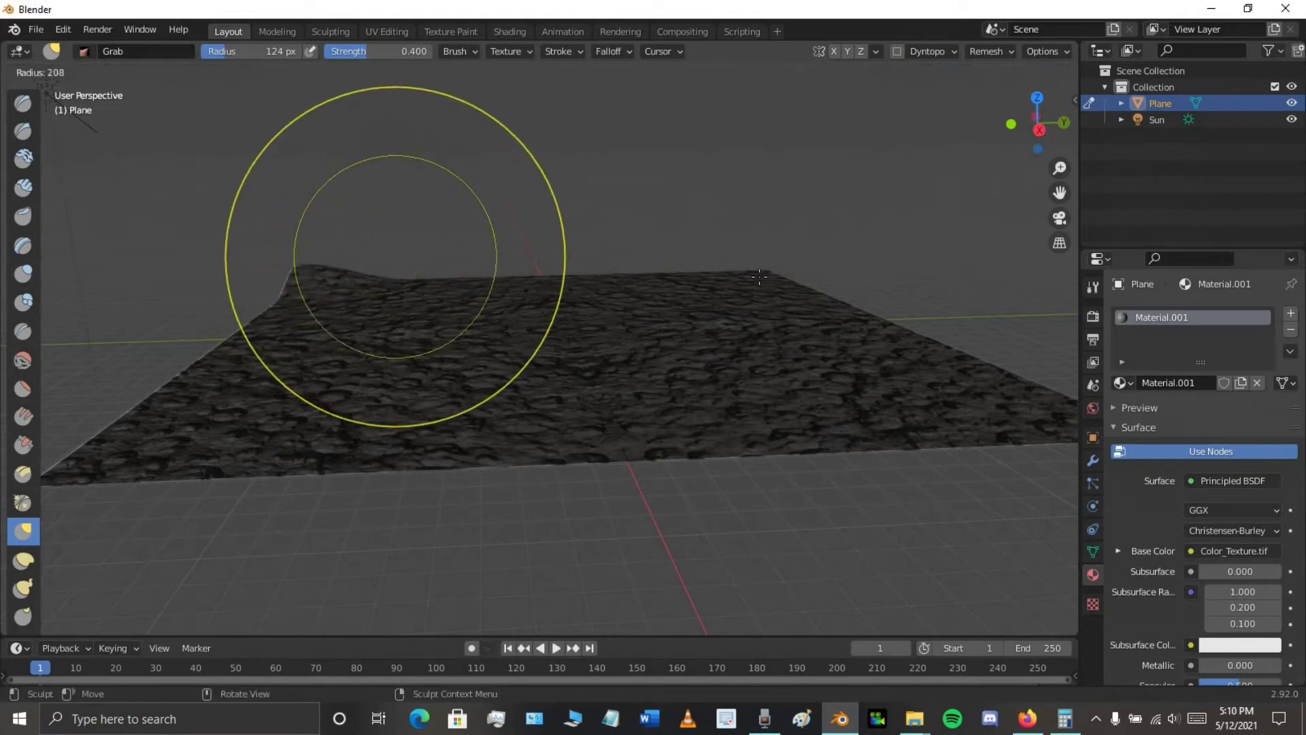
left_click(565, 257)
middle_click_drag(681, 383, 739, 389)
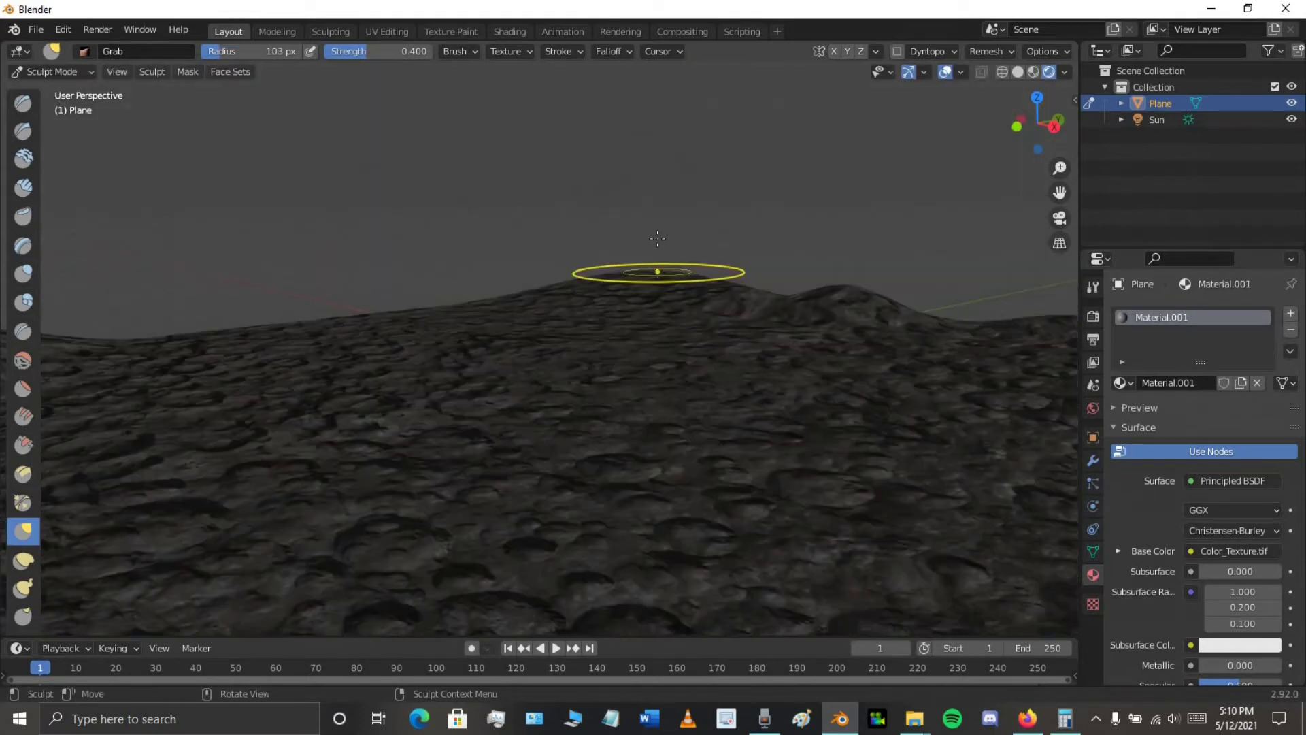
key("f")
left_click_drag(437, 310, 436, 289)
middle_click_drag(379, 378, 272, 375)
Set the Grab brush radius to 204 px and pull up a row of hills around the plane's border
key("f")
left_click(480, 294)
middle_click_drag(469, 367, 504, 367)
left_click_drag(346, 319, 346, 255)
middle_click_drag(531, 218, 436, 215)
left_click_drag(378, 313, 378, 264)
middle_click_drag(408, 289, 370, 291)
left_click_drag(292, 330, 293, 282)
left_click_drag(91, 371, 89, 344)
middle_click_drag(551, 320, 499, 329)
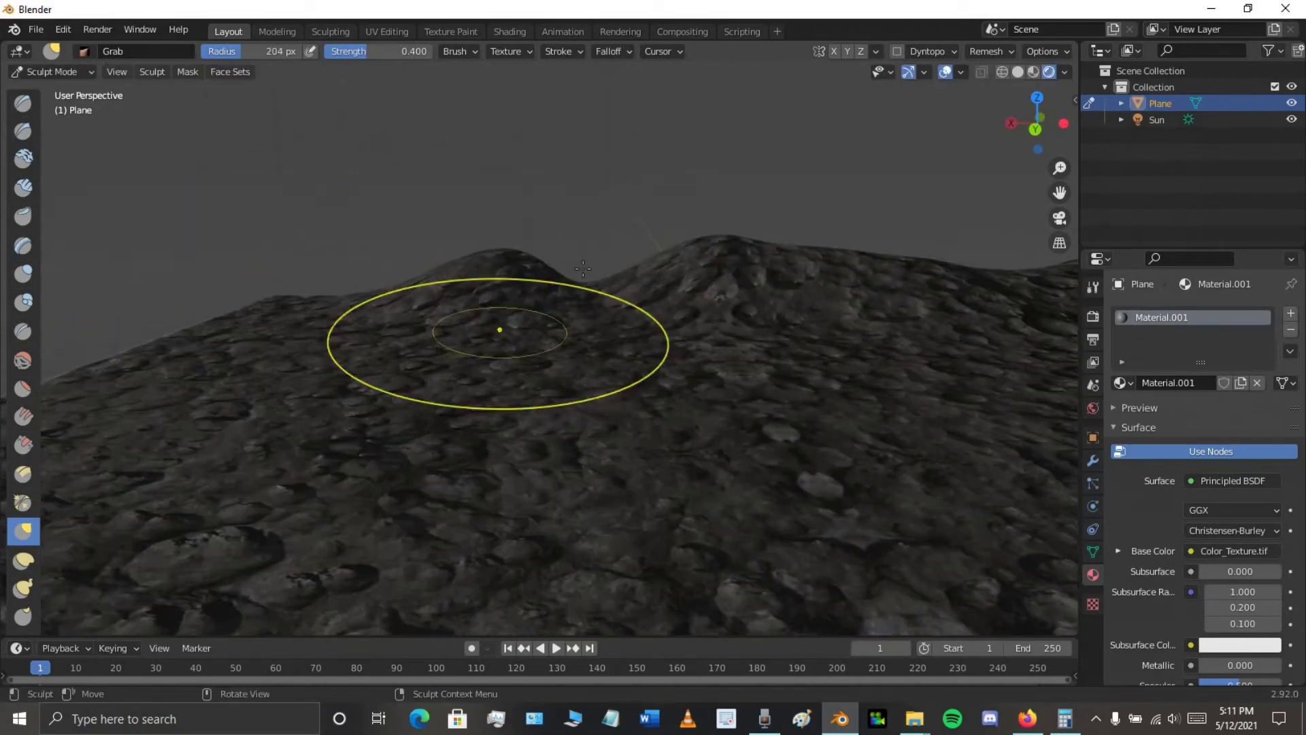
Adjust the Grab brush size between strokes and raise extra peaks in the dips between the border hills
key("f")
left_click_drag(582, 296, 581, 255)
middle_click_drag(612, 326, 585, 299)
key("f")
left_click_drag(735, 306, 735, 279)
mouse_move(782, 330)
middle_mouse_down()
mouse_move(685, 326)
mouse_move(405, 407)
mouse_move(533, 347)
middle_mouse_up()
Reduce the Grab brush radius to 84 px and shape the hills near the plane's corner
key("f")
left_click(613, 371)
key("f")
left_click(443, 408)
key("f")
left_click(472, 347)
middle_click_drag(463, 259, 399, 306)
middle_click_drag(435, 429, 486, 365)
key("f")
left_click(428, 368)
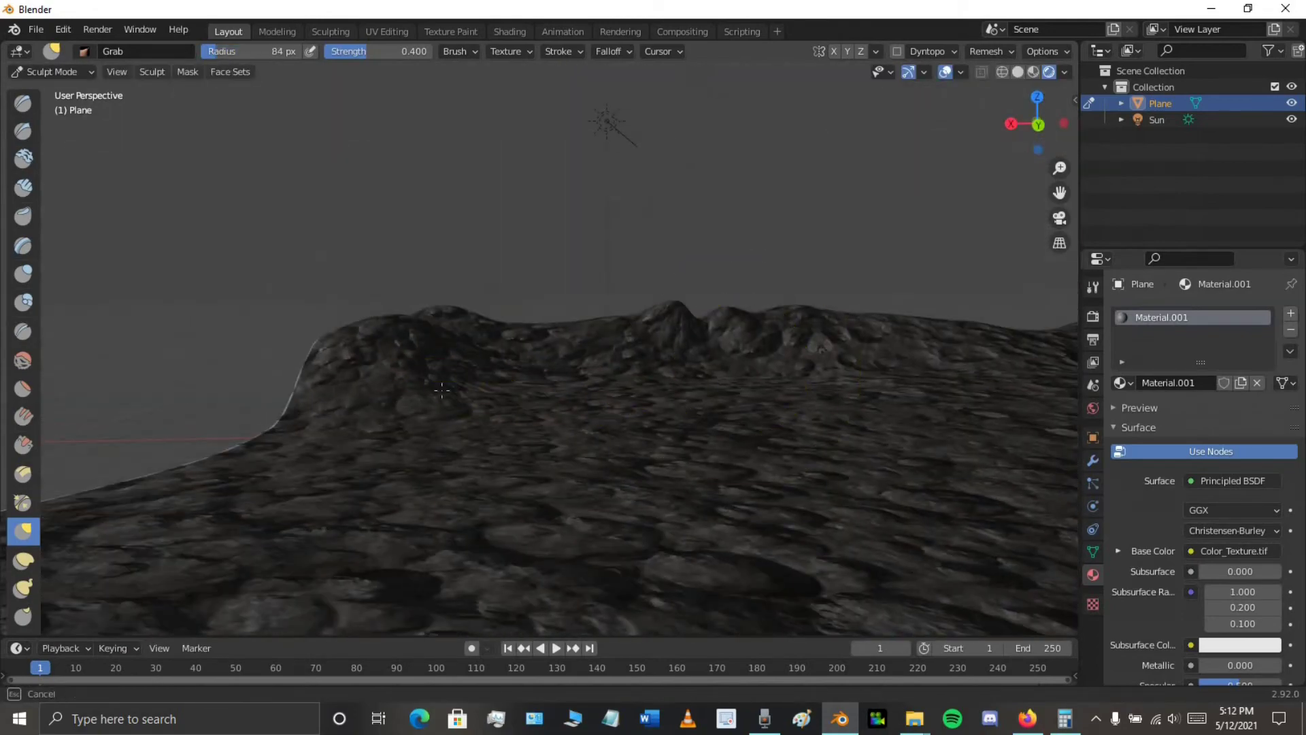
Enlarge the Grab brush radius to 235 px and lift the low border beside the corner hill
key("f")
left_click(381, 422)
left_click_drag(262, 422, 259, 385)
mouse_move(551, 421)
middle_mouse_down()
mouse_move(537, 426)
mouse_move(538, 411)
middle_mouse_up()
middle_click_drag(715, 408, 662, 398)
Set the Grab brush radius to 201 px and raise the crest of the distant border hills
key("f")
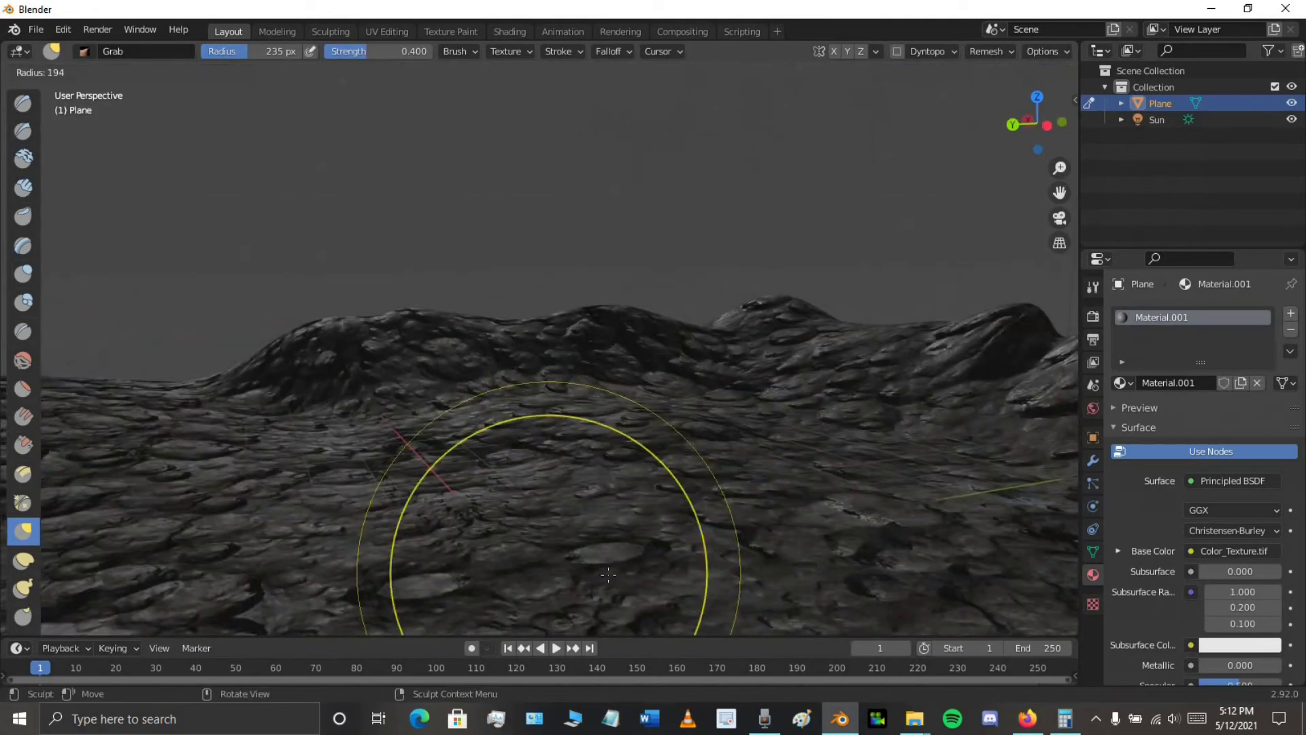
left_click(681, 574)
middle_click_drag(598, 466, 549, 456)
middle_click_drag(564, 410, 537, 408)
key("f")
left_click(486, 381)
middle_click_drag(504, 367, 612, 360)
left_click_drag(528, 257, 527, 238)
mouse_move(476, 354)
middle_mouse_down()
mouse_move(613, 355)
mouse_move(694, 327)
middle_mouse_up()
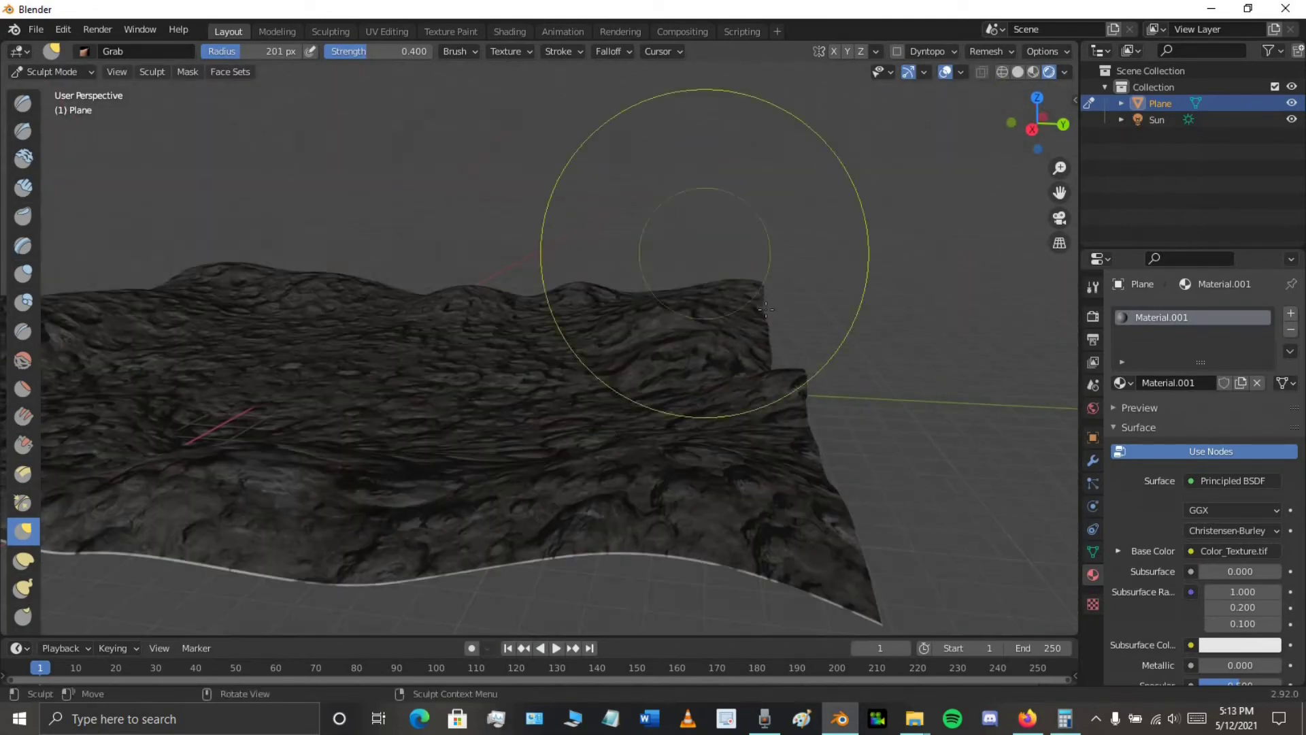
Set the Grab brush radius to 167 px and pull up the remaining low parts of the outer rim
middle_click_drag(706, 254, 569, 381)
middle_click_drag(569, 467, 653, 449)
key("f")
left_click(481, 323)
key("f")
left_click(825, 310)
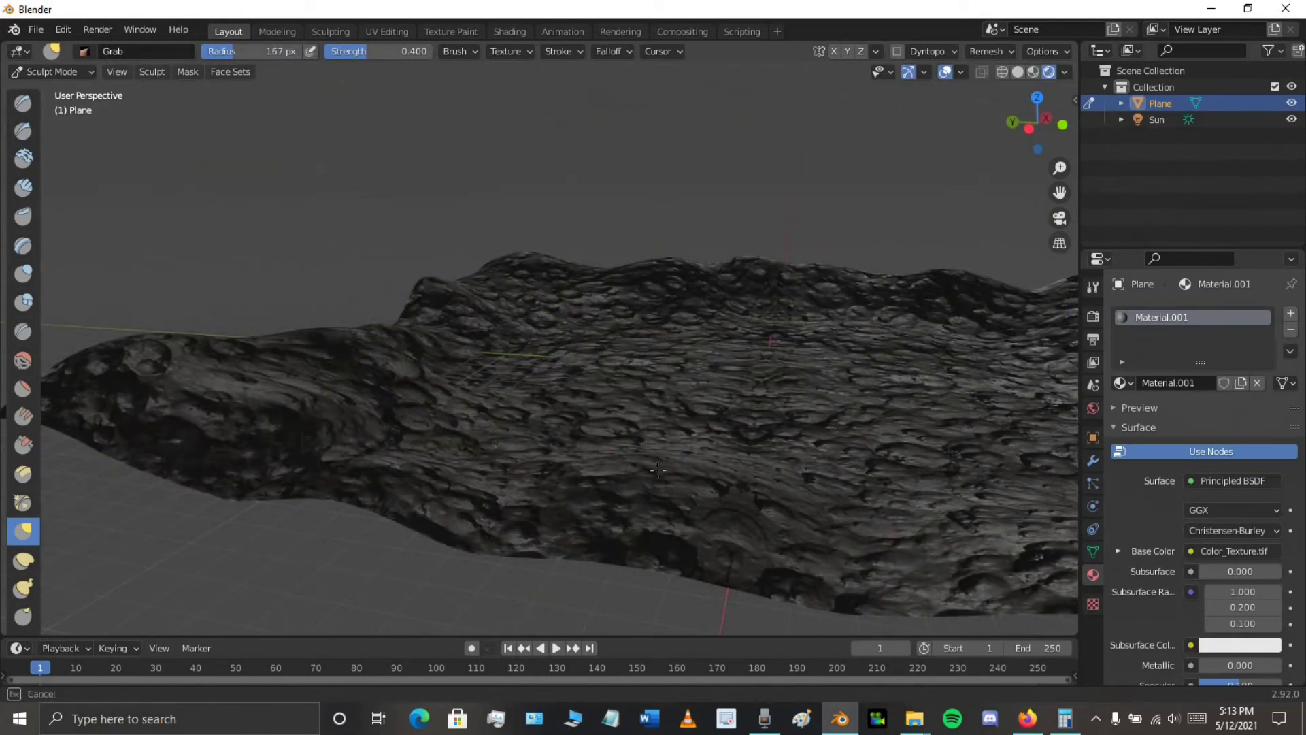
middle_click_drag(735, 354, 517, 368)
mouse_move(374, 449)
middle_mouse_down()
mouse_move(721, 272)
mouse_move(568, 289)
mouse_move(610, 409)
middle_mouse_up()
left_click_drag(272, 534, 275, 513)
mouse_move(435, 327)
middle_mouse_down()
mouse_move(557, 309)
mouse_move(433, 344)
middle_mouse_up()
Enlarge the Grab brush radius to 357 px and raise a broad, low mound inside the basin
key("f")
left_click(439, 262)
middle_click_drag(735, 310, 606, 332)
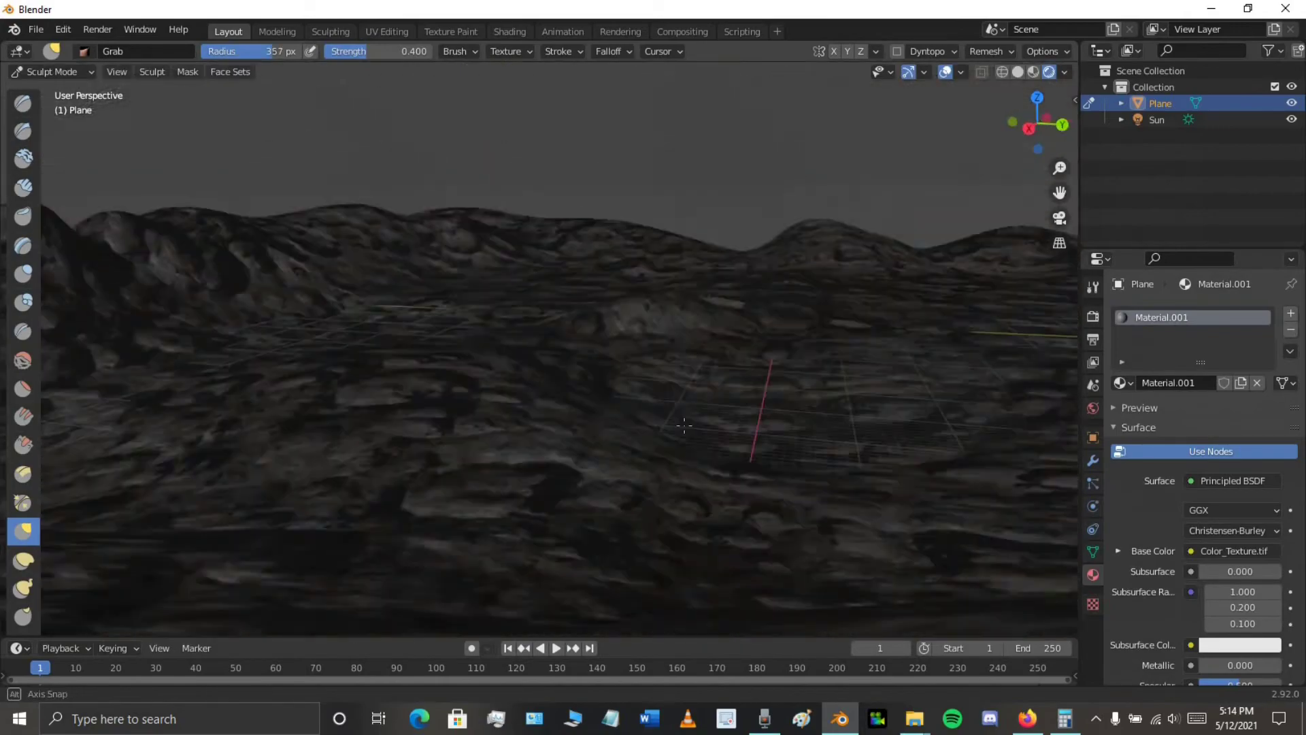
mouse_move(685, 425)
middle_mouse_down()
mouse_move(606, 353)
mouse_move(639, 401)
mouse_move(627, 429)
middle_mouse_up()
middle_click_drag(501, 423, 217, 501)
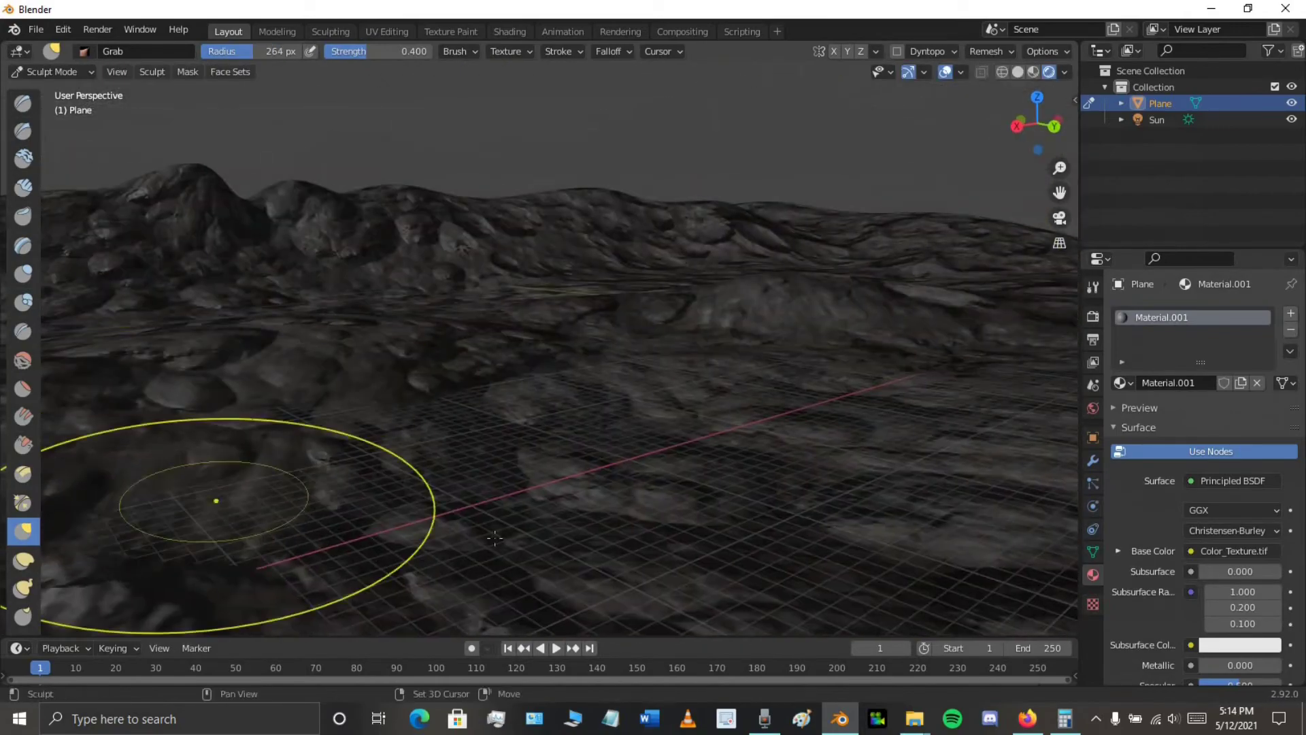
mouse_move(495, 538)
middle_mouse_down()
mouse_move(608, 526)
mouse_move(608, 425)
middle_mouse_up()
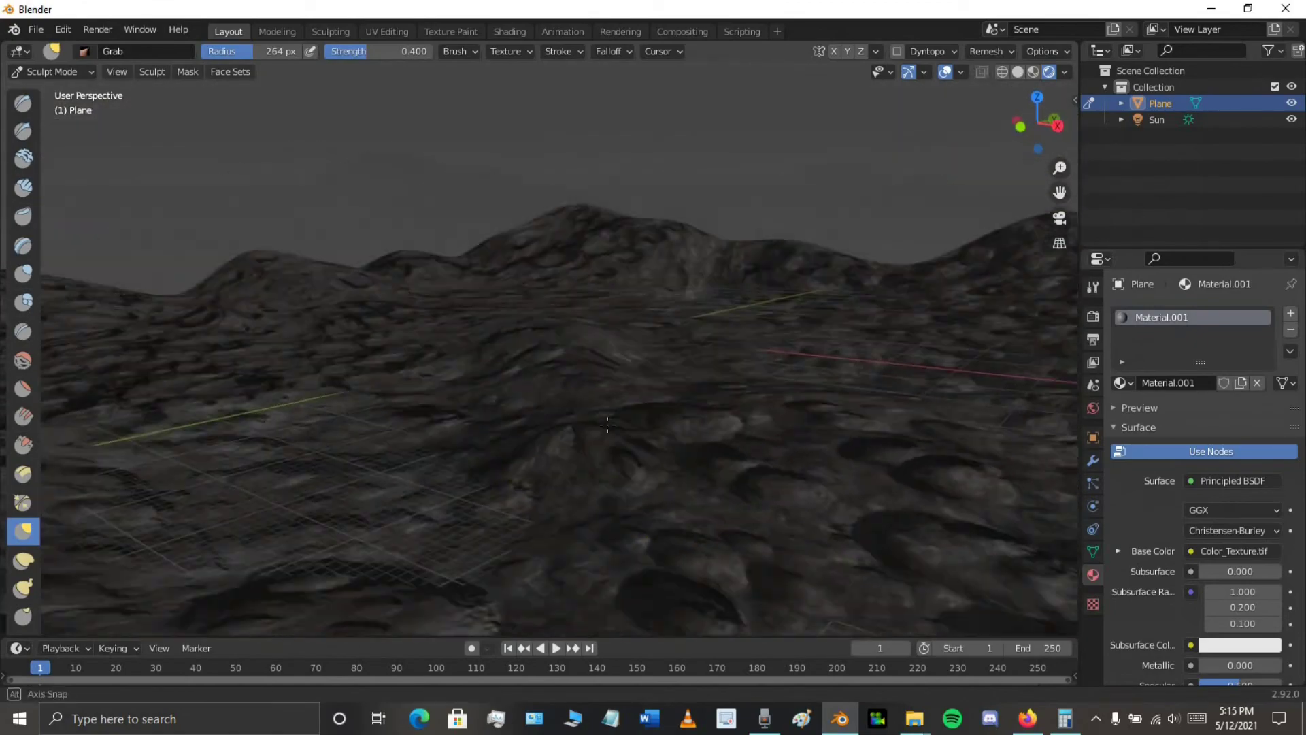
Set the Grab brush radius to 196 px and sculpt smaller rises across the basin floor
key("f")
left_click(815, 400)
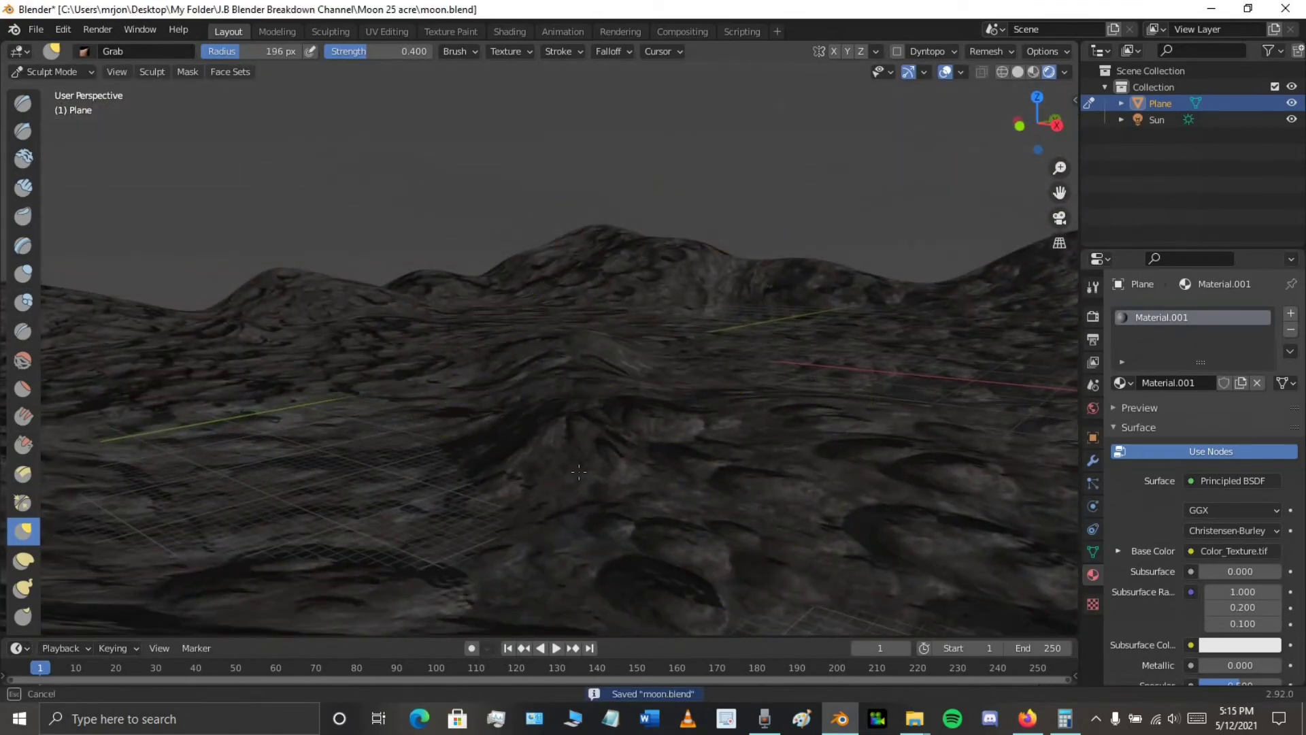
middle_click_drag(526, 512, 460, 515)
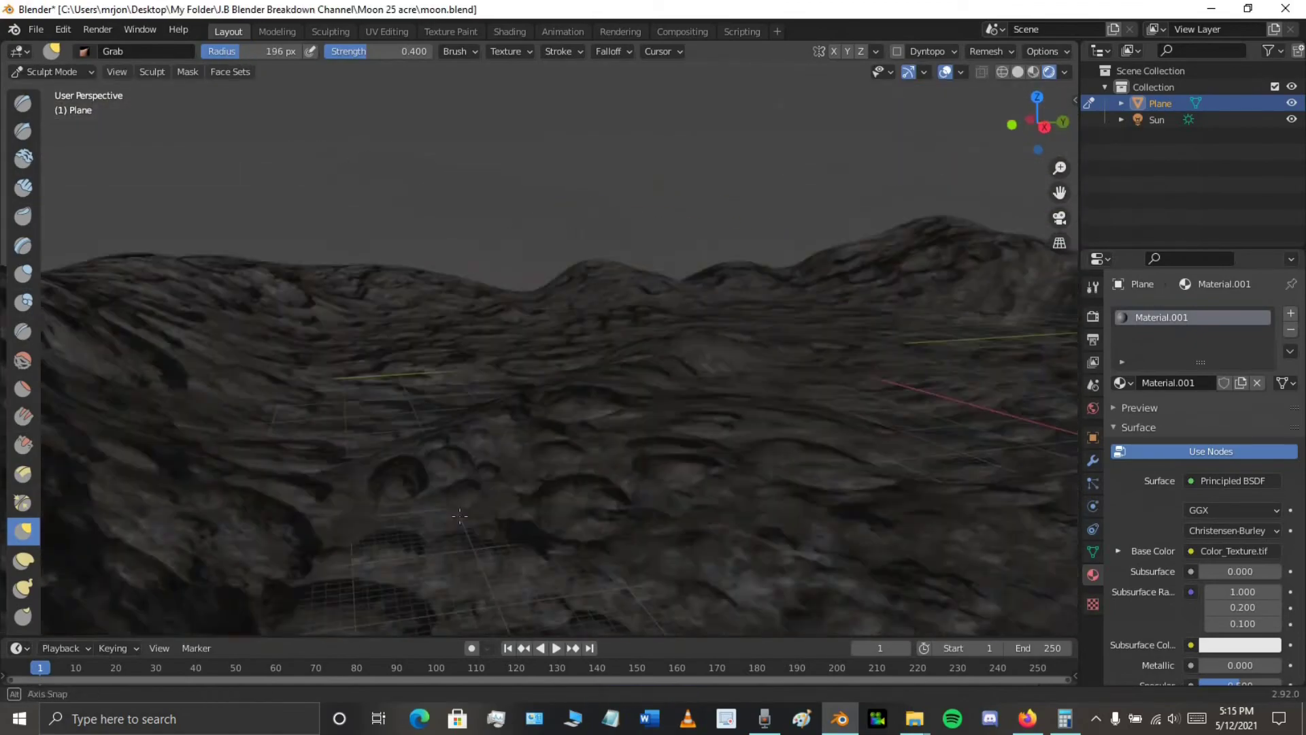
mouse_move(668, 514)
middle_mouse_down()
mouse_move(286, 379)
mouse_move(645, 375)
middle_mouse_up()
mouse_move(436, 417)
middle_mouse_down()
mouse_move(551, 525)
mouse_move(680, 497)
middle_mouse_up()
Set the Grab brush radius to 187 px and refine the terrain around the central mound
key("f")
left_click(447, 519)
middle_click_drag(511, 553, 493, 425)
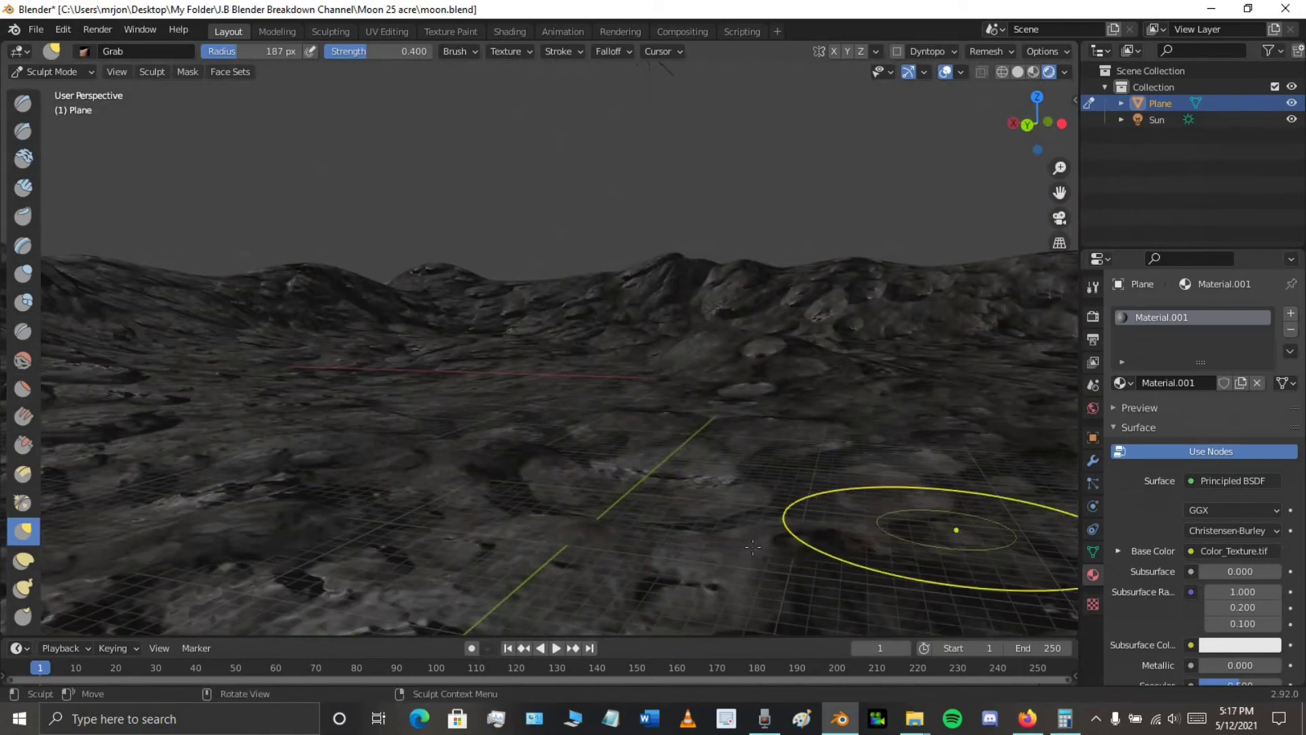
scroll(753, 547, "down", 2)
middle_click_drag(860, 525, 168, 422)
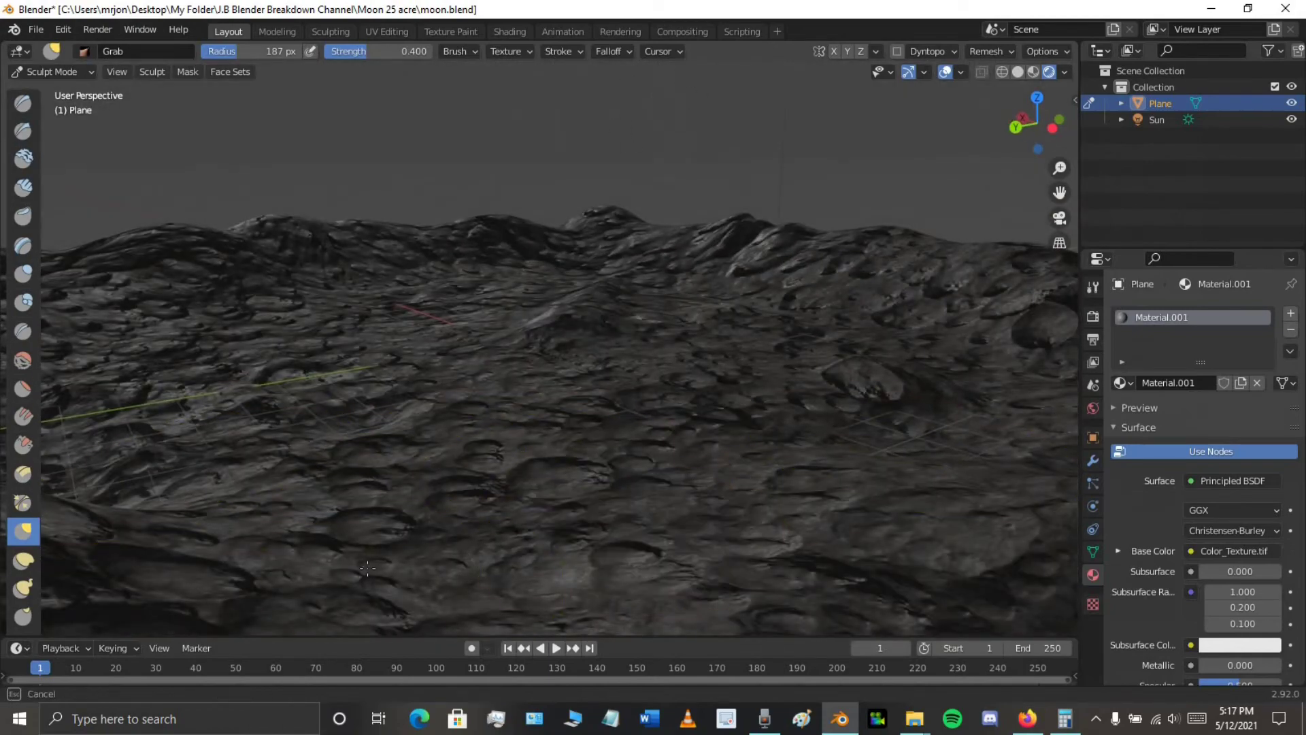
Reduce the Grab brush radius to 84 px and pull up narrow peaks along the interior rise
mouse_move(539, 298)
middle_mouse_down()
mouse_move(578, 361)
mouse_move(592, 340)
middle_mouse_up()
mouse_move(708, 402)
middle_mouse_down()
mouse_move(737, 446)
mouse_move(714, 439)
middle_mouse_up()
left_click_drag(611, 445, 622, 480)
middle_click_drag(622, 480, 455, 256)
left_click_drag(455, 256, 466, 227)
left_click_drag(568, 265, 578, 228)
middle_click_drag(803, 232, 862, 217)
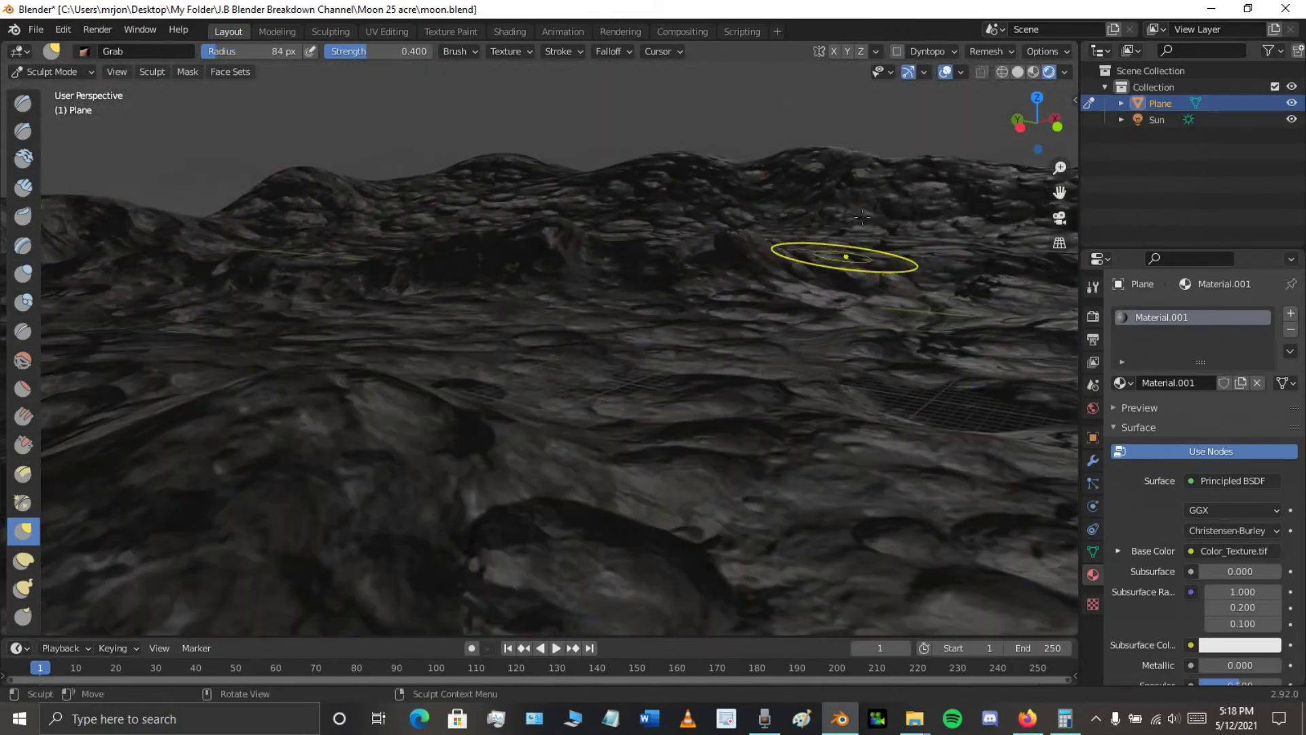
Extend the central mound into a long ridge and reduce the Grab brush radius to 63 px for finer shaping
middle_click_drag(650, 370, 851, 381)
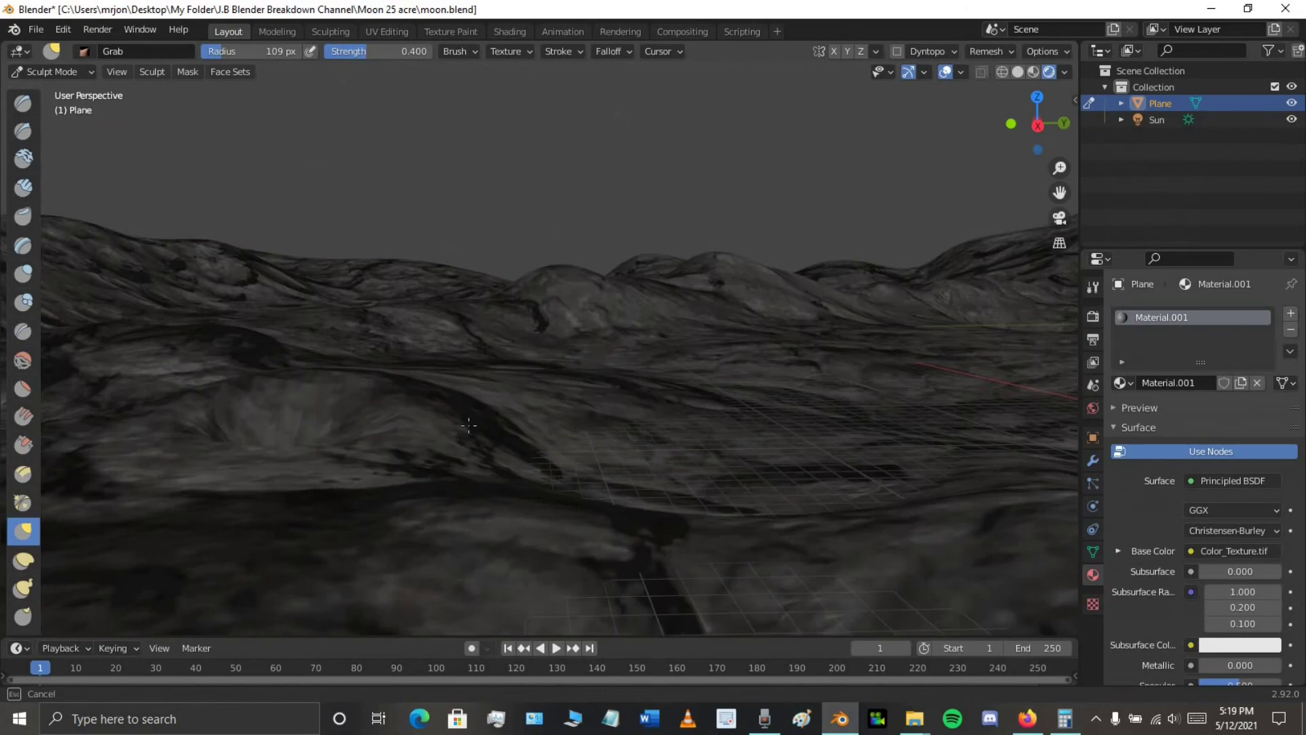
middle_click_drag(700, 451, 476, 571)
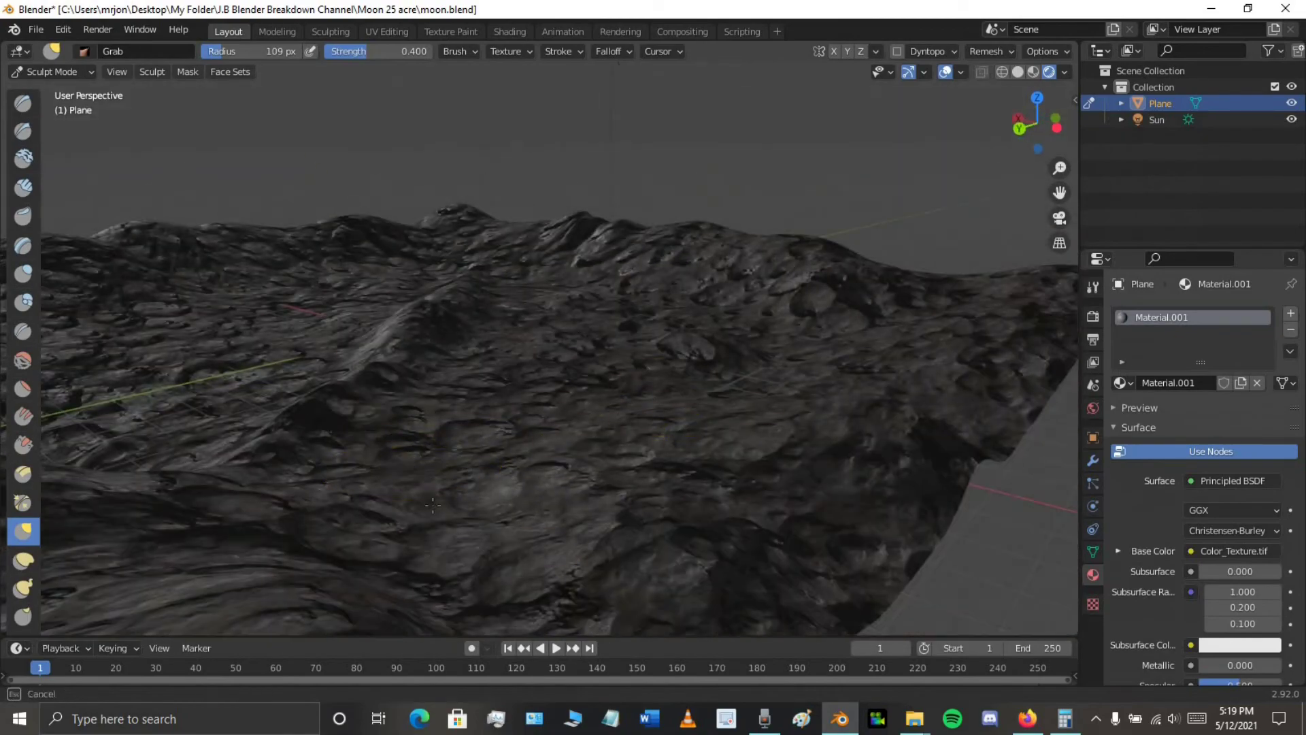
middle_click_drag(381, 504, 394, 372)
key("f")
left_click(497, 264)
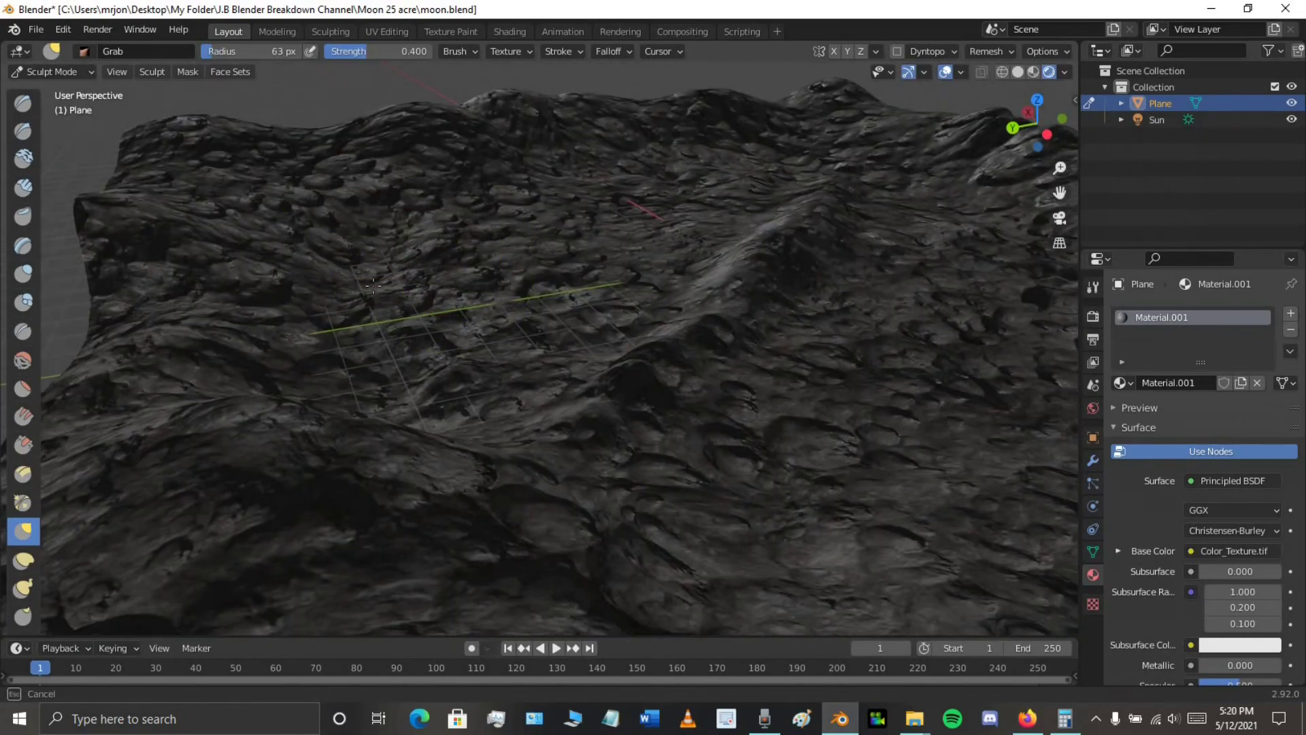
mouse_move(497, 264)
middle_mouse_down()
mouse_move(385, 277)
mouse_move(620, 325)
mouse_move(574, 417)
mouse_move(710, 424)
middle_mouse_up()
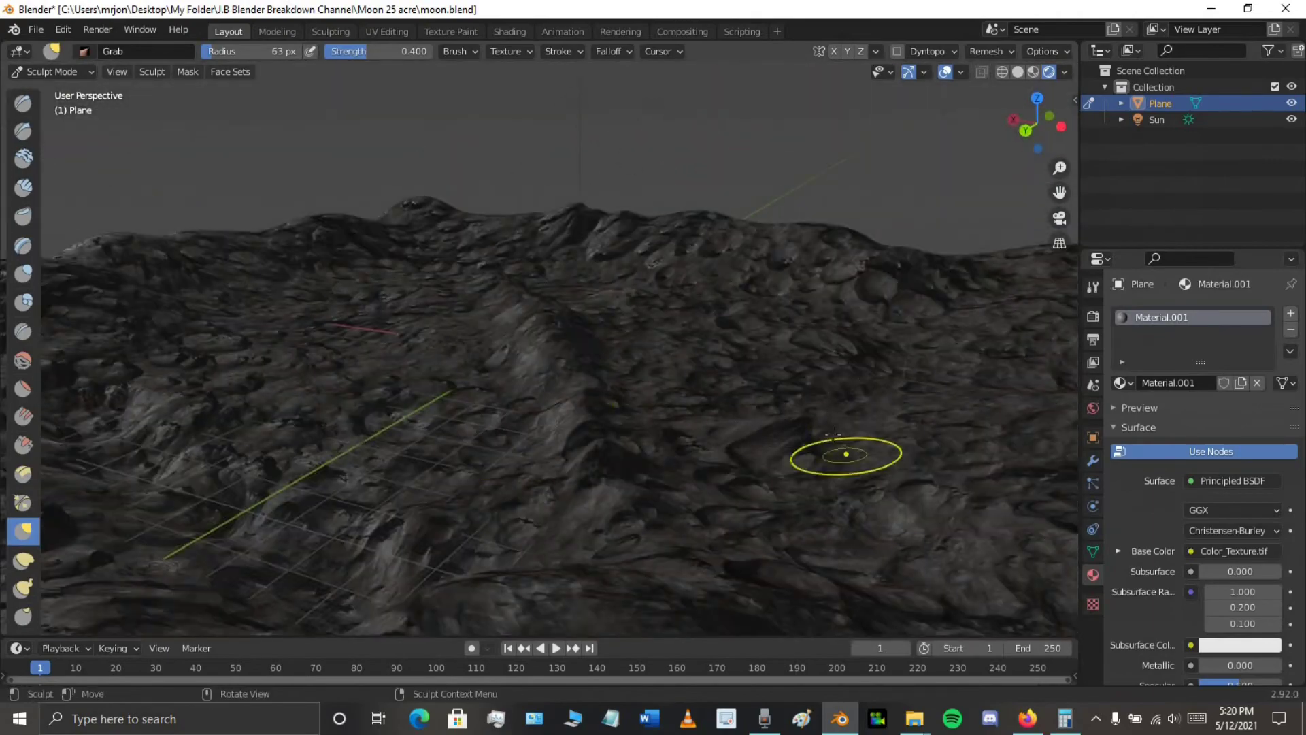
Set the Grab brush radius to 92 px and finish shaping the central ridge and surrounding slopes
middle_click_drag(846, 455, 553, 483)
key("f")
left_click(647, 494)
mouse_move(648, 496)
middle_mouse_down()
mouse_move(453, 429)
mouse_move(205, 393)
mouse_move(327, 364)
middle_mouse_up()
key("f")
left_click(365, 249)
middle_click_drag(366, 249, 501, 449)
Save moon.blend and switch the sculpted plane from Sculpt Mode to Object Mode
key("ctrl+s")
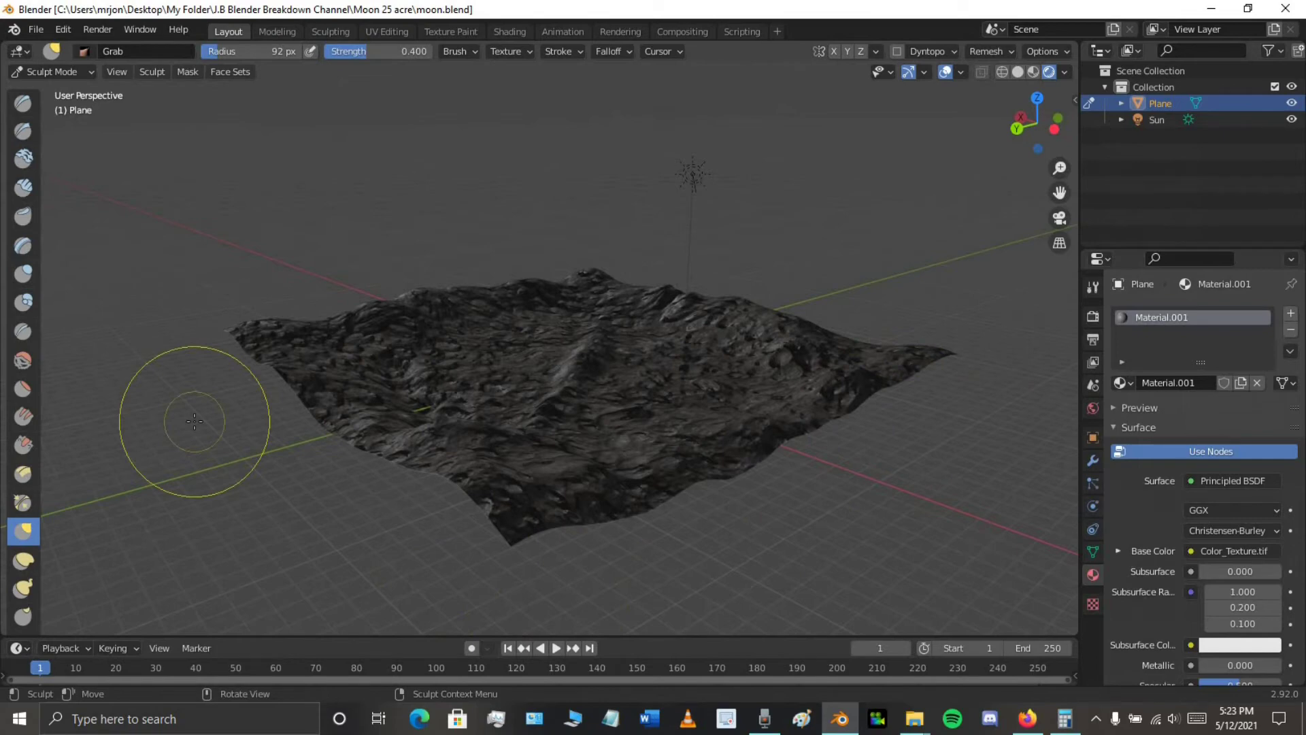
left_click(53, 72)
left_click(57, 90)
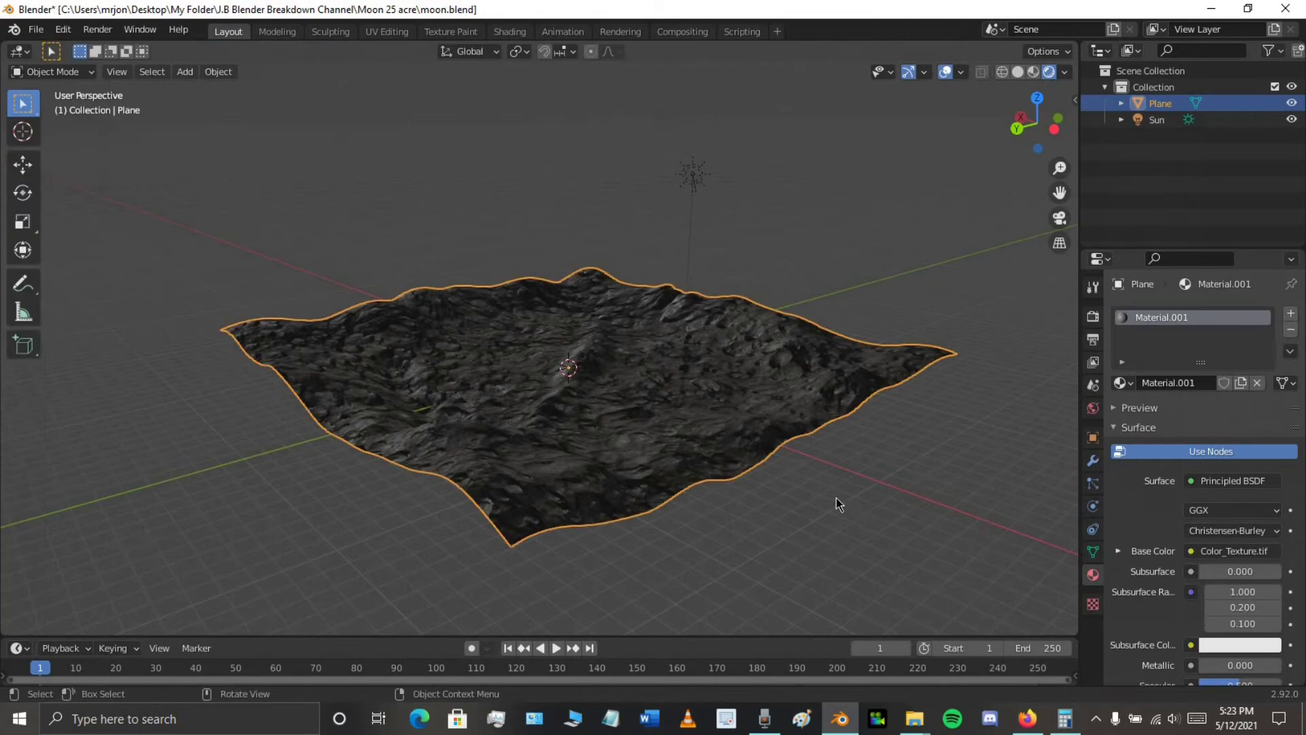
Deselect the terrain and darken the world background colour to pure black
key("alt+a")
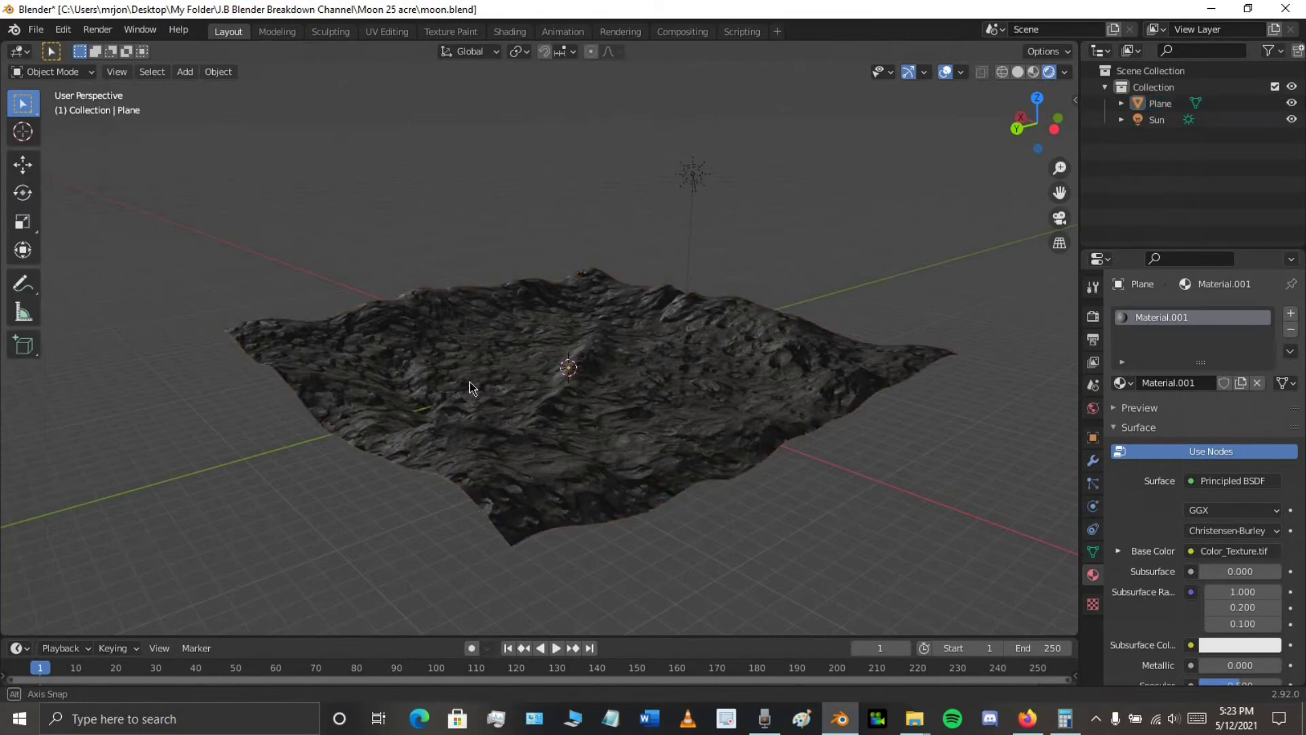
middle_click_drag(472, 382, 766, 455)
middle_click_drag(345, 511, 418, 489)
scroll(417, 488, "up", 3)
middle_click_drag(579, 439, 545, 472)
scroll(545, 471, "down", 7)
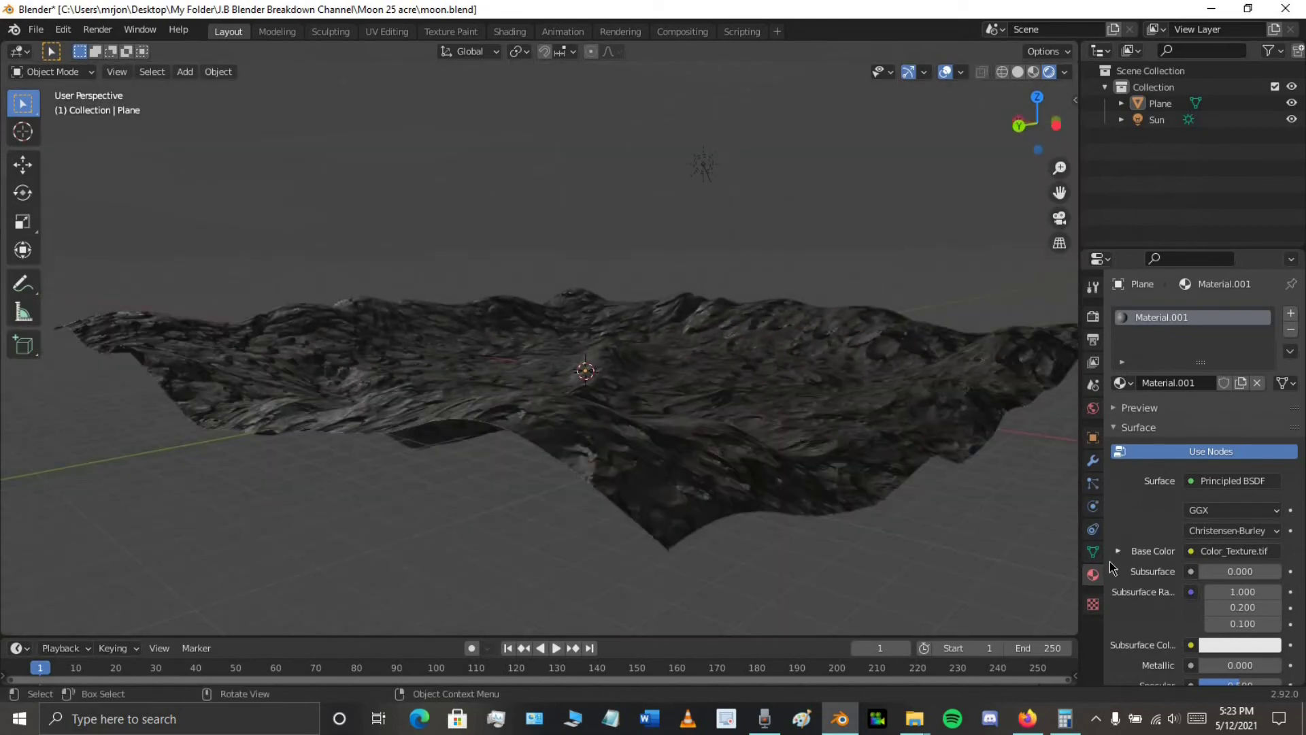
left_click(1093, 408)
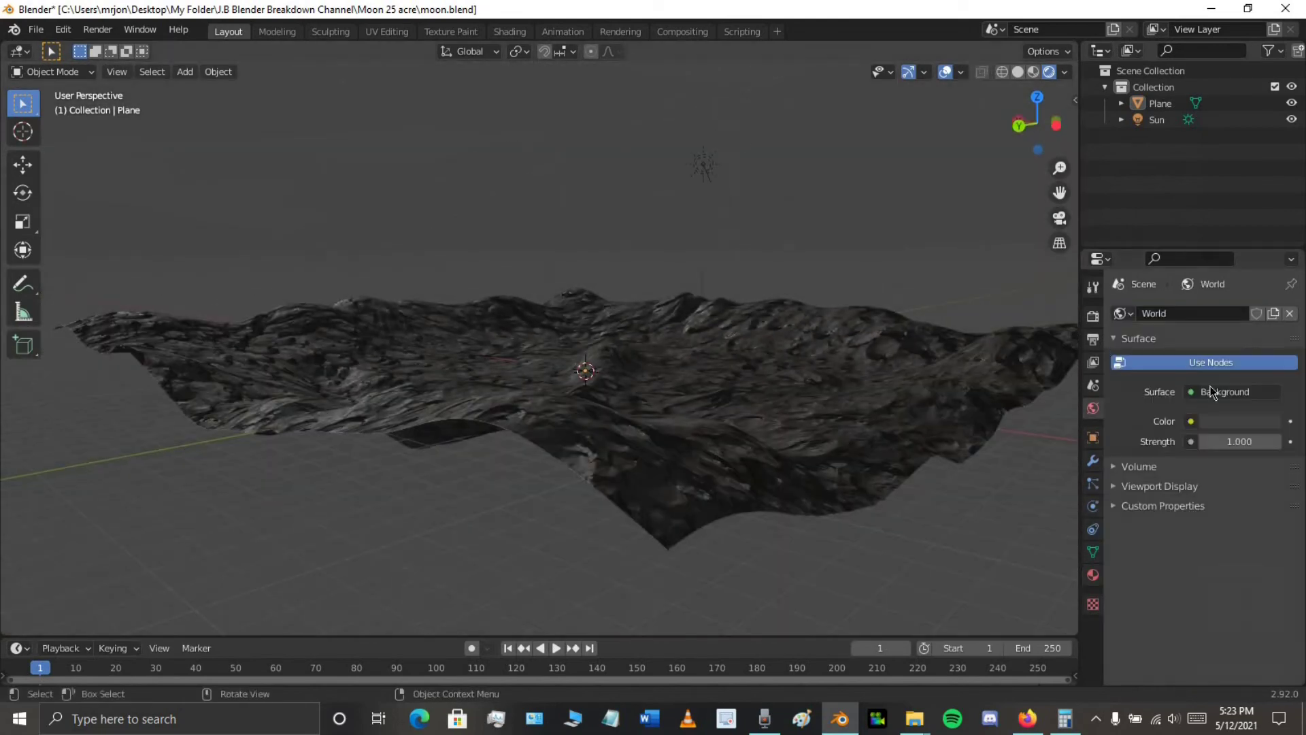
left_click(1230, 420)
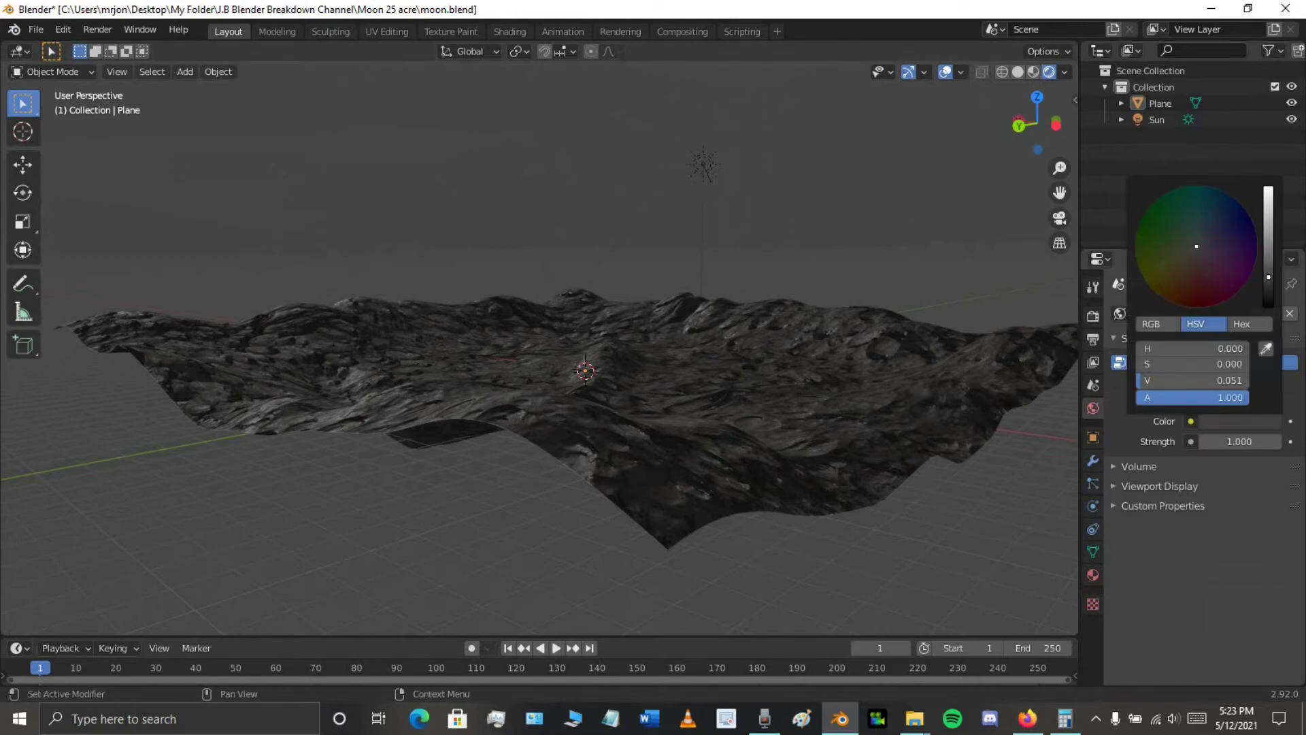
left_click_drag(1268, 277, 1267, 313)
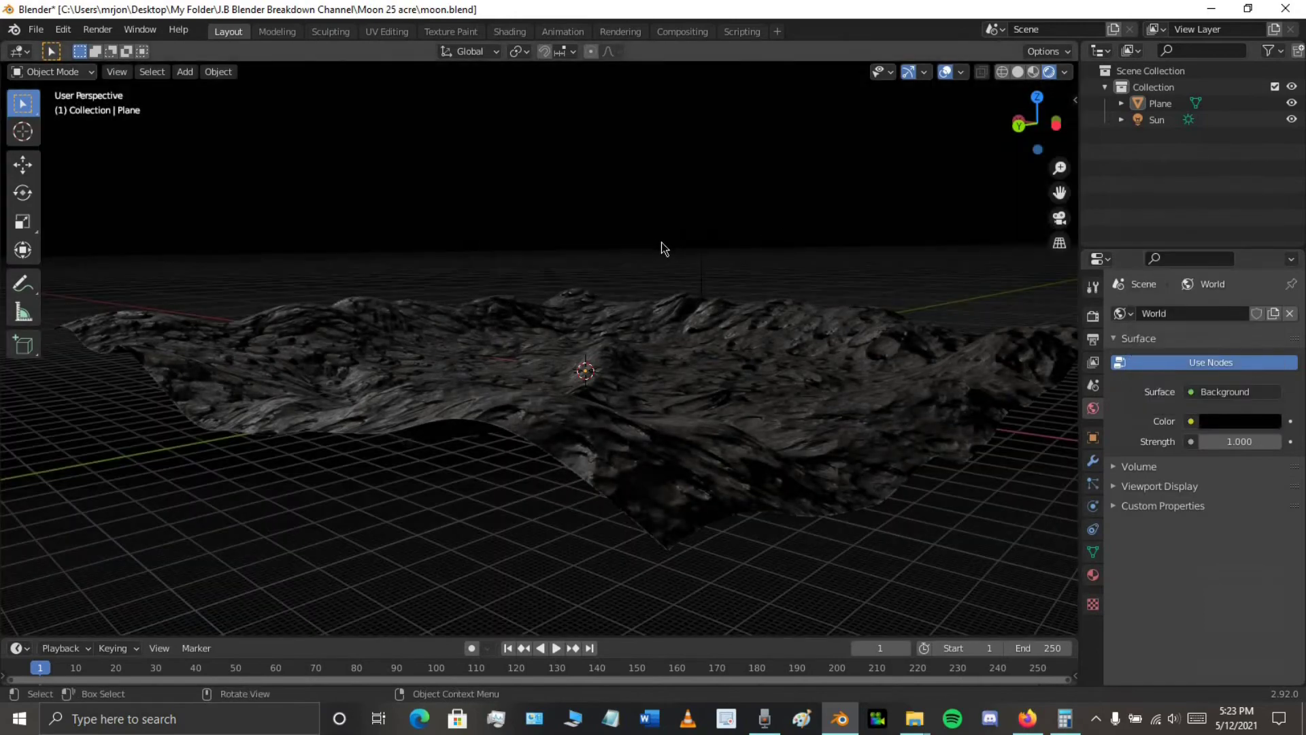
Select the sun light and set its strength to 0.5
middle_click_drag(668, 251, 647, 244)
scroll(713, 317, "up", 3)
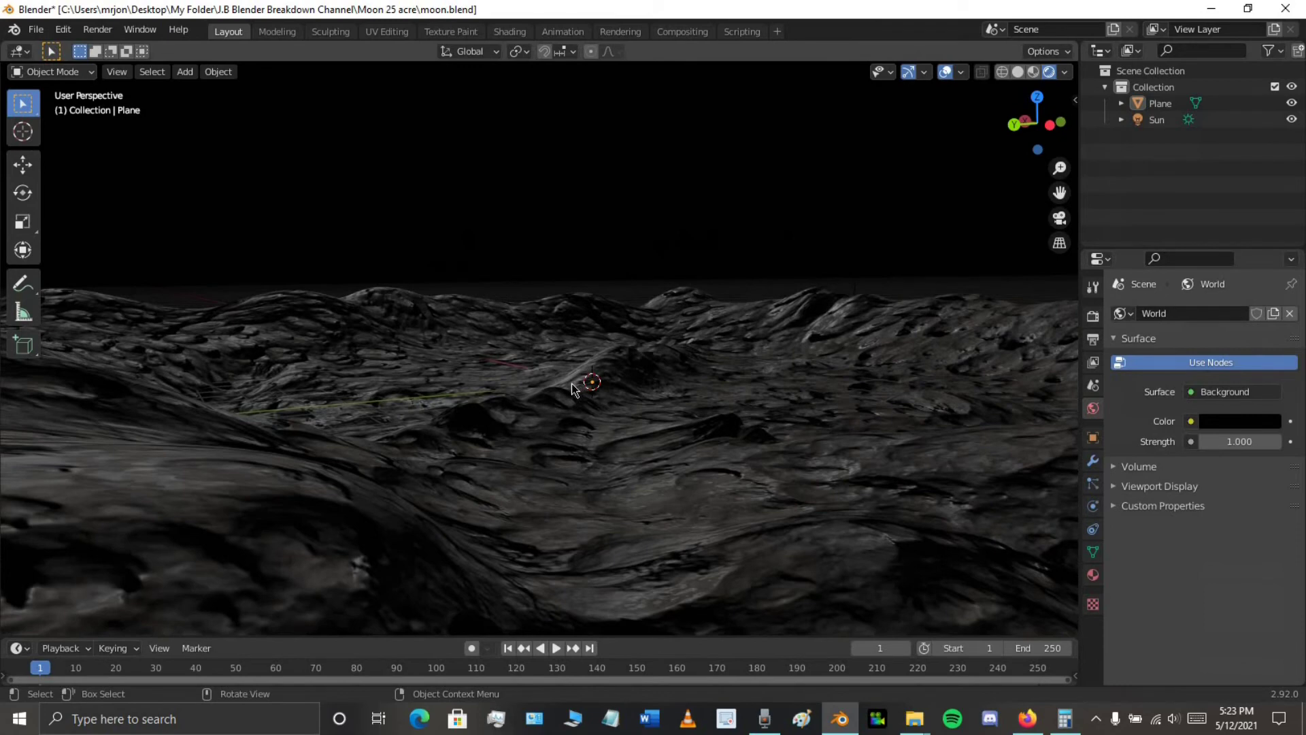
middle_click_drag(571, 382, 1137, 128)
left_click(1157, 119)
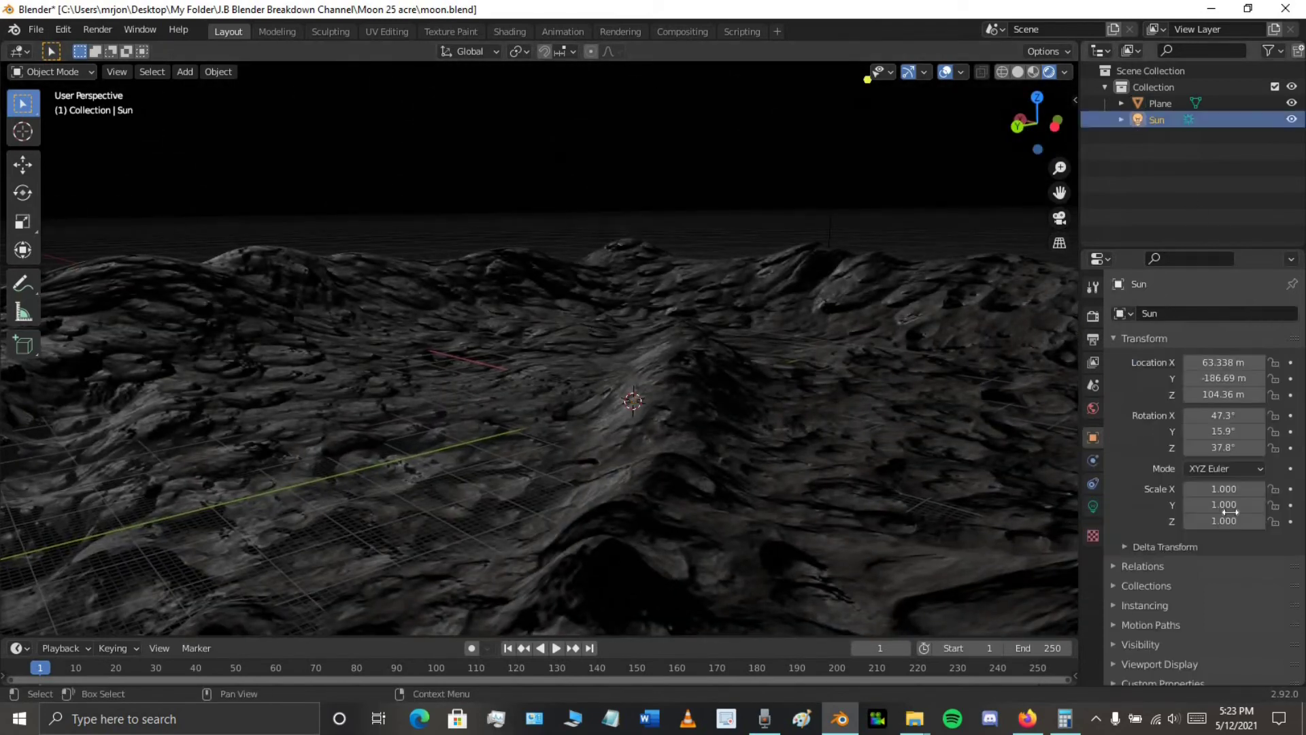
left_click(1093, 506)
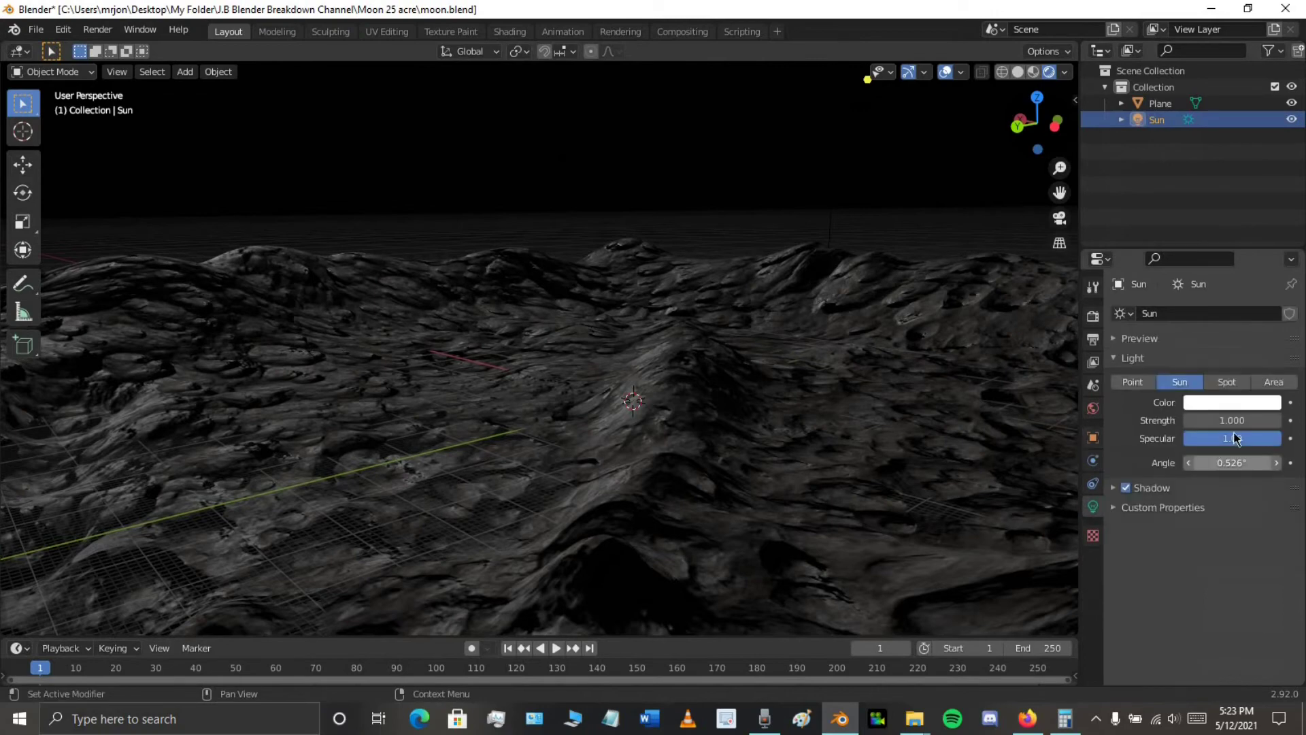
mouse_move(1228, 416)
left_mouse_down()
mouse_move(1255, 419)
mouse_move(1129, 419)
mouse_move(1229, 427)
left_mouse_up()
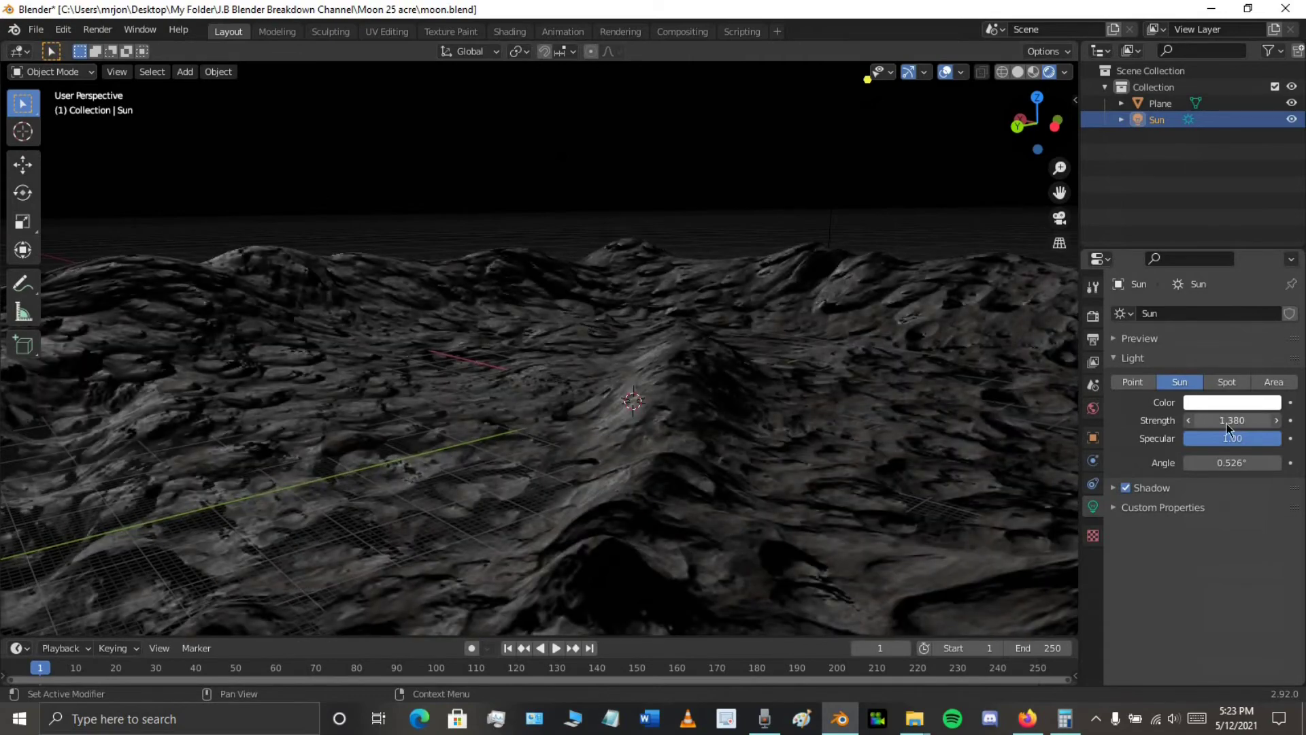
left_click(1243, 422)
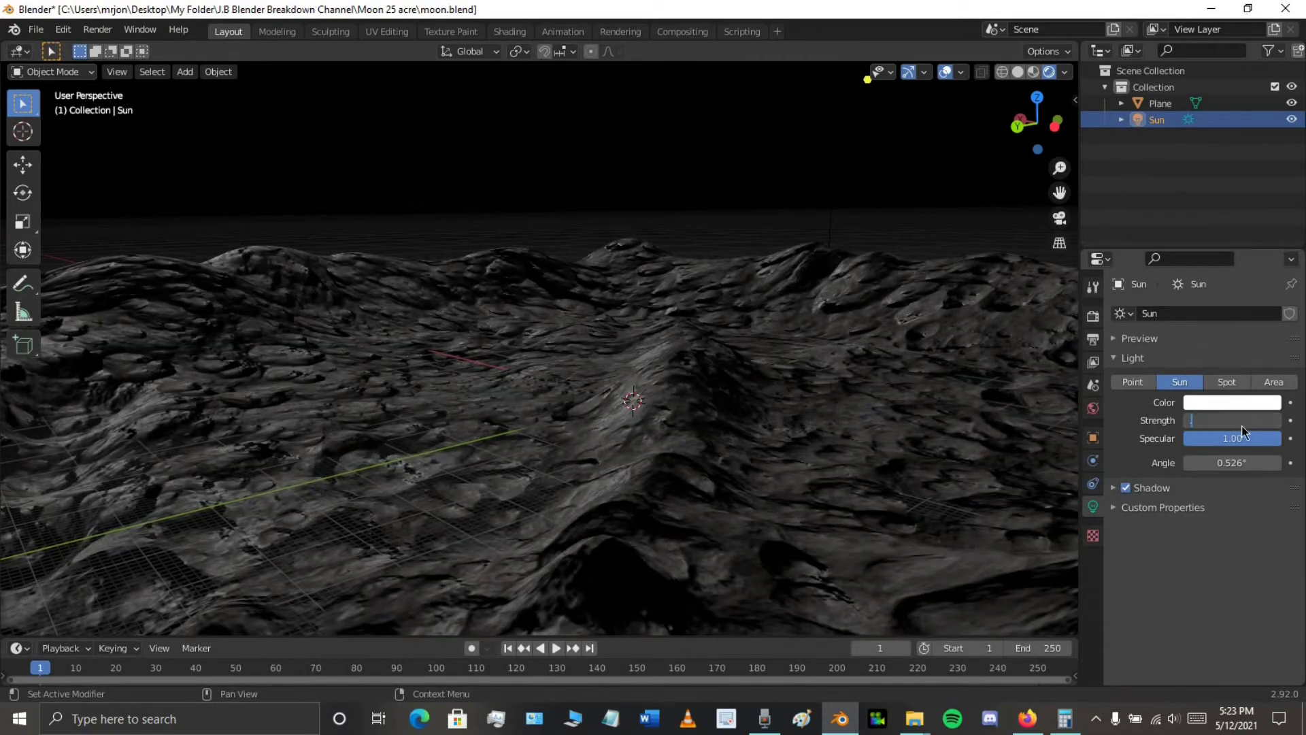
type(".5")
key("Return")
Rotate the sun light freehand to change the direction in which it lights the terrain
middle_click_drag(680, 455, 563, 466)
middle_click_drag(694, 460, 637, 395)
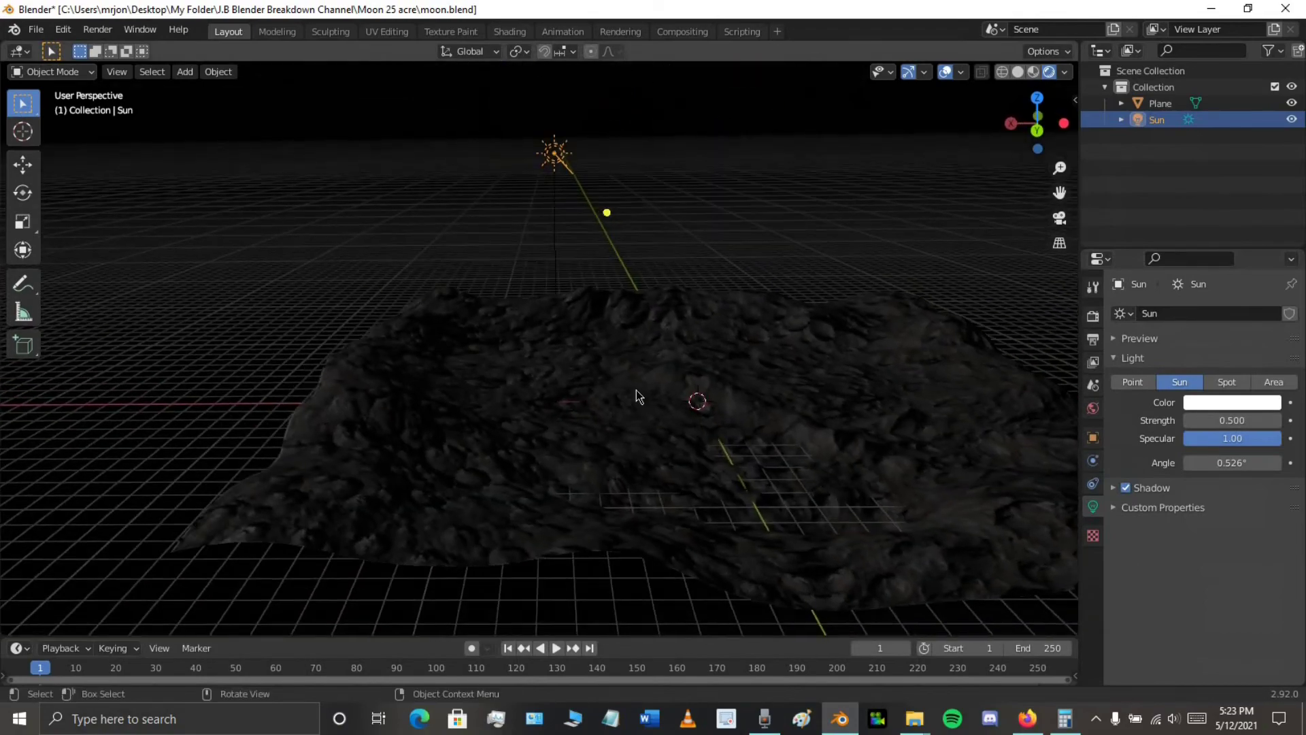
key("r")
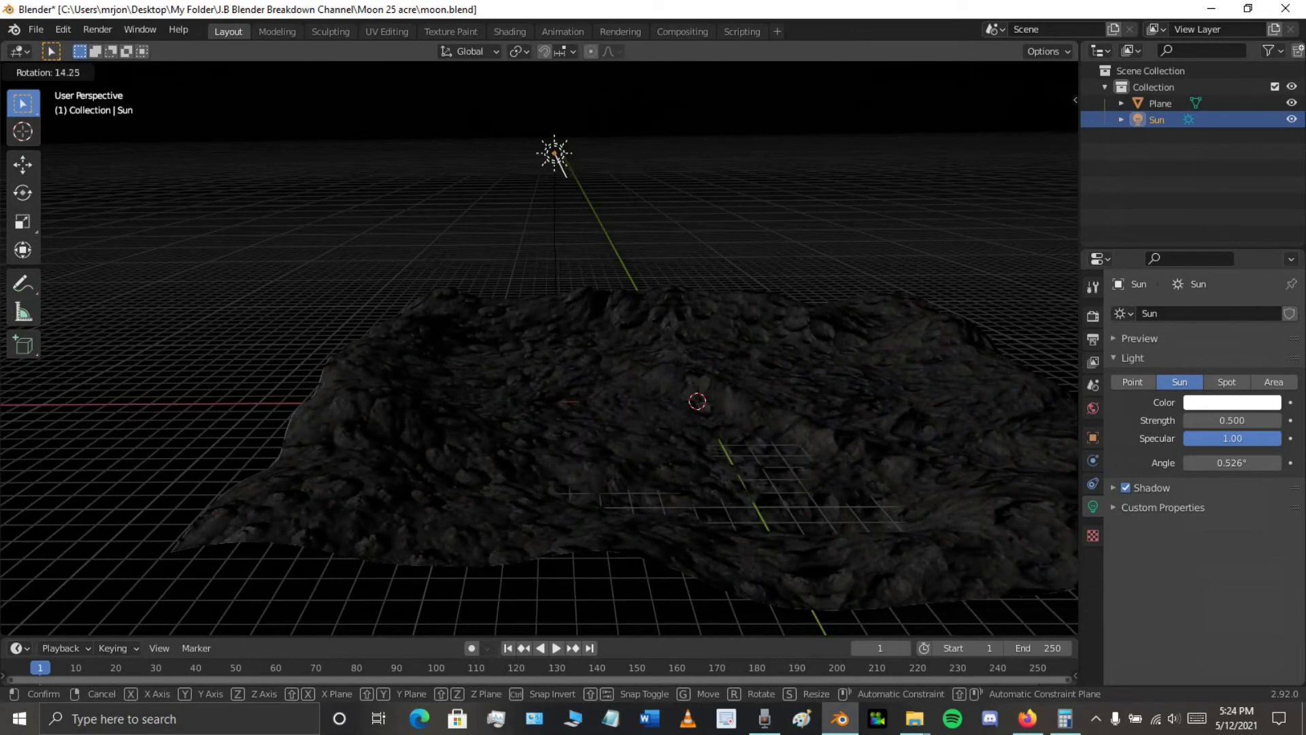
left_click(615, 428)
middle_click_drag(502, 417, 571, 431)
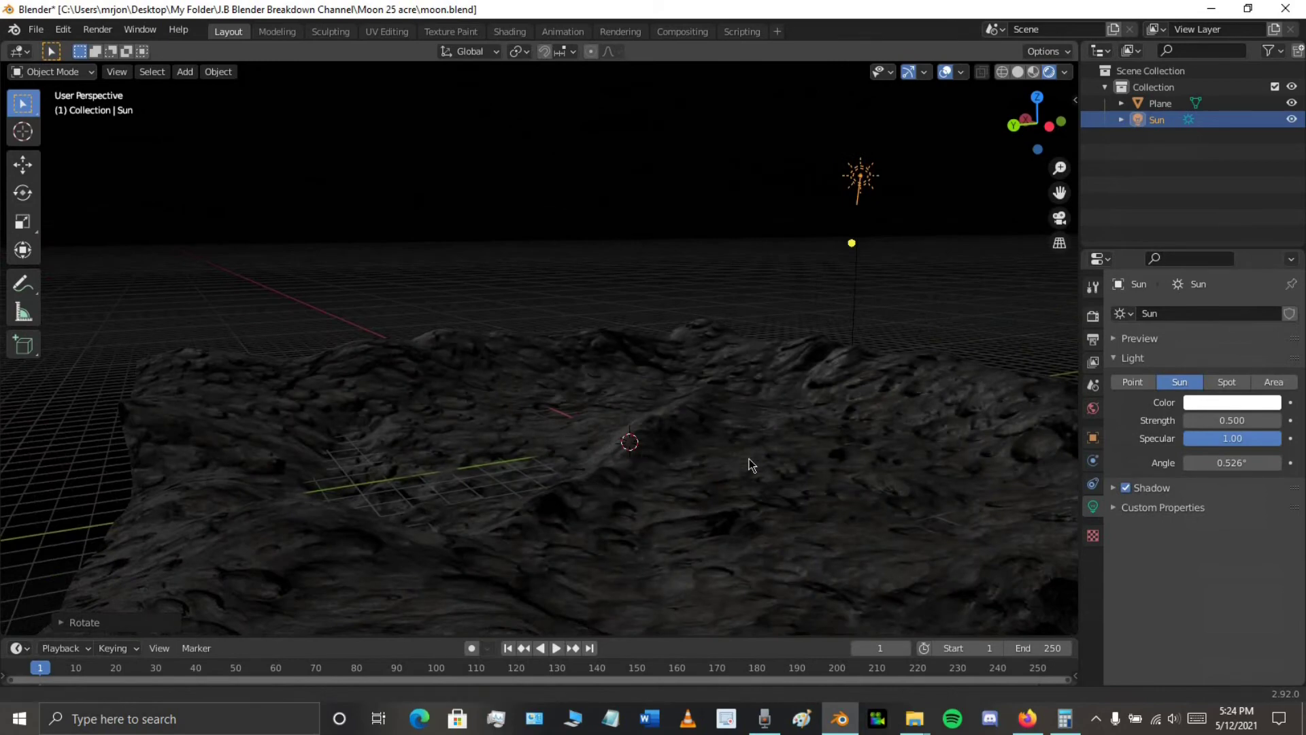
middle_click_drag(749, 459, 715, 455)
Try tinting the sun light yellow with hue 0.137 and saturation 0.743, and undo the tint
left_click(1224, 402)
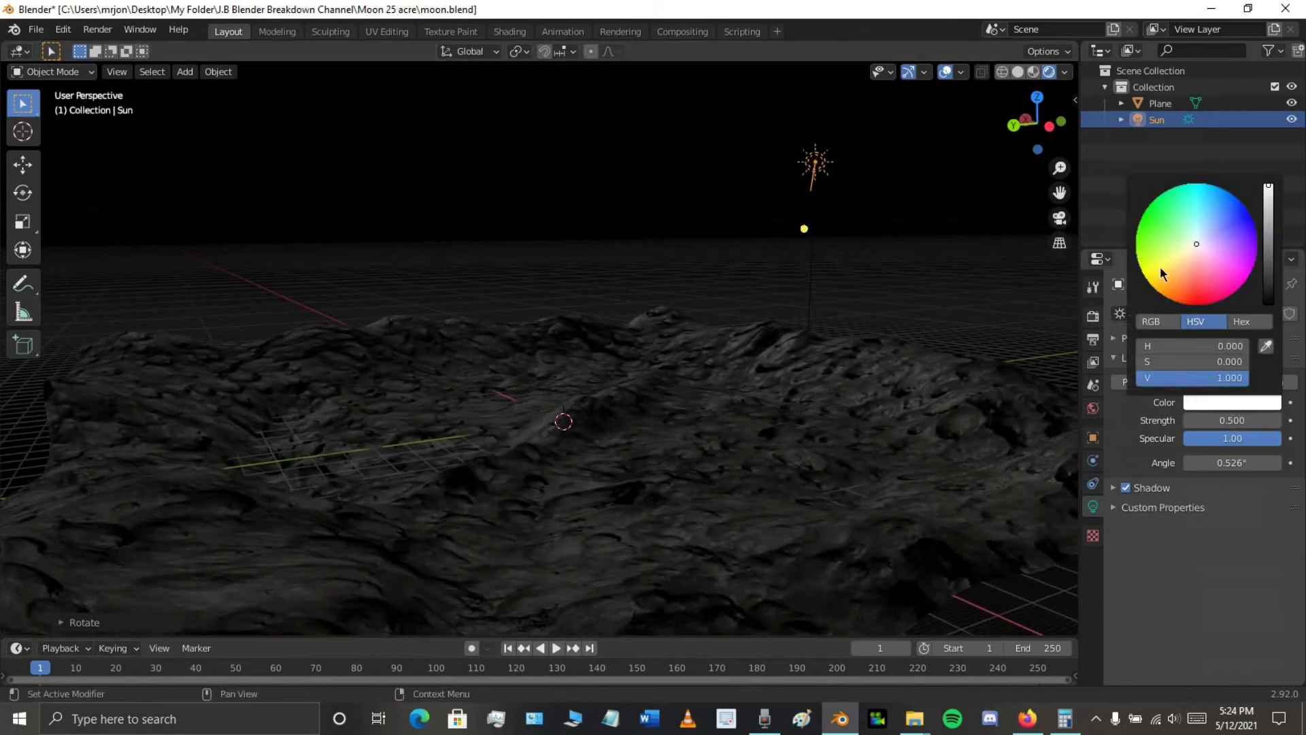
left_click(1175, 262)
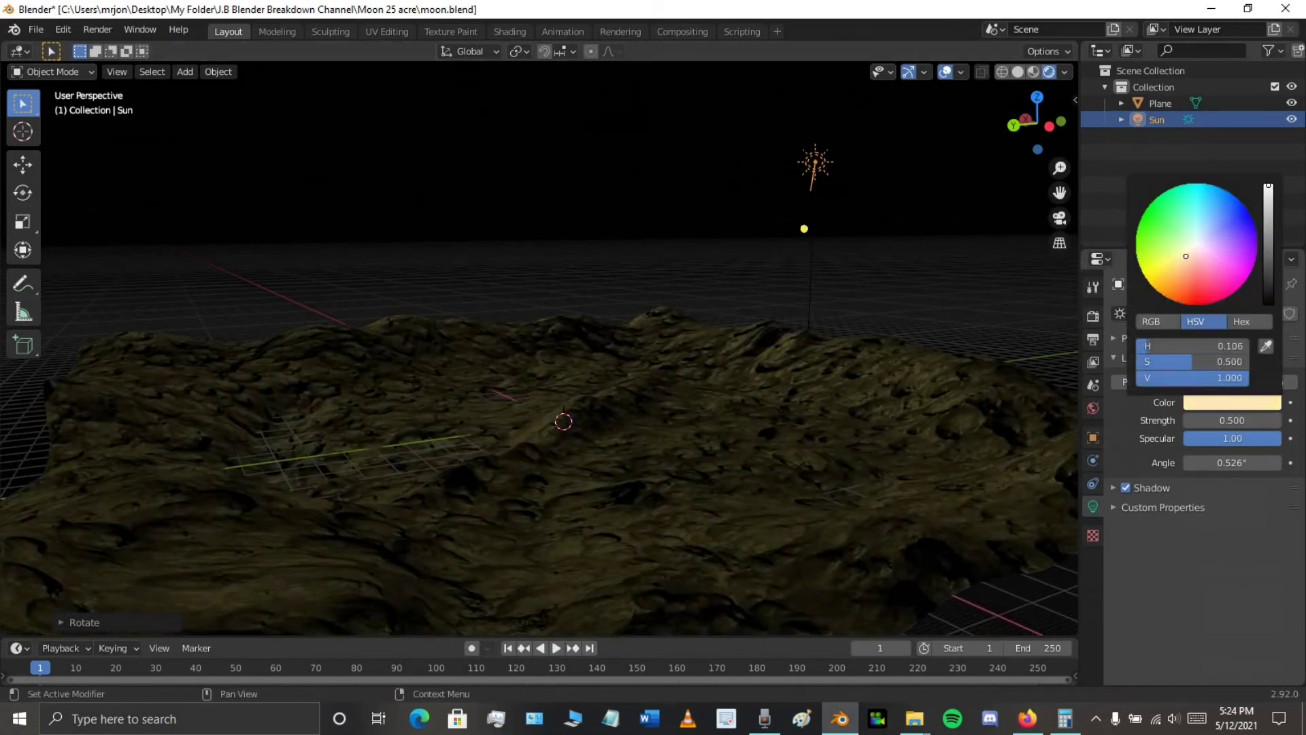
mouse_move(1186, 256)
left_mouse_down()
mouse_move(1201, 243)
mouse_move(1174, 261)
left_mouse_up()
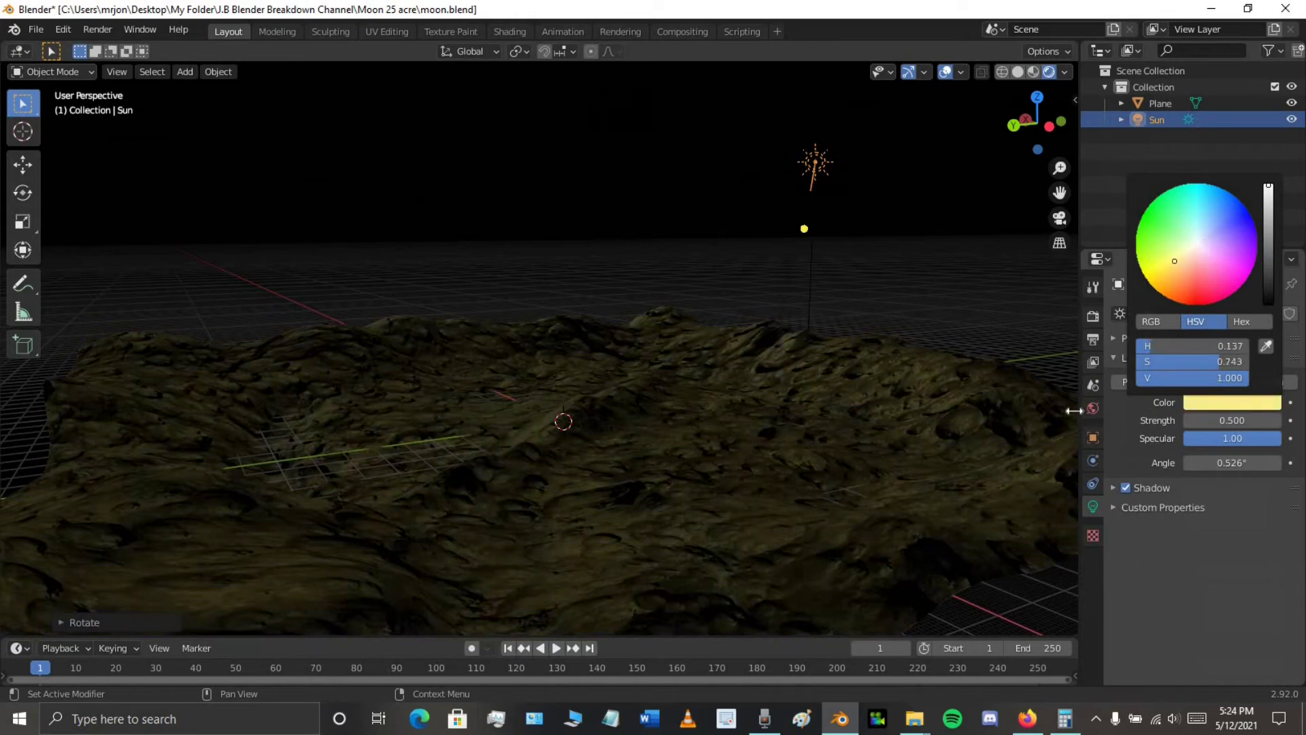
key("ctrl+z")
left_click(1227, 405)
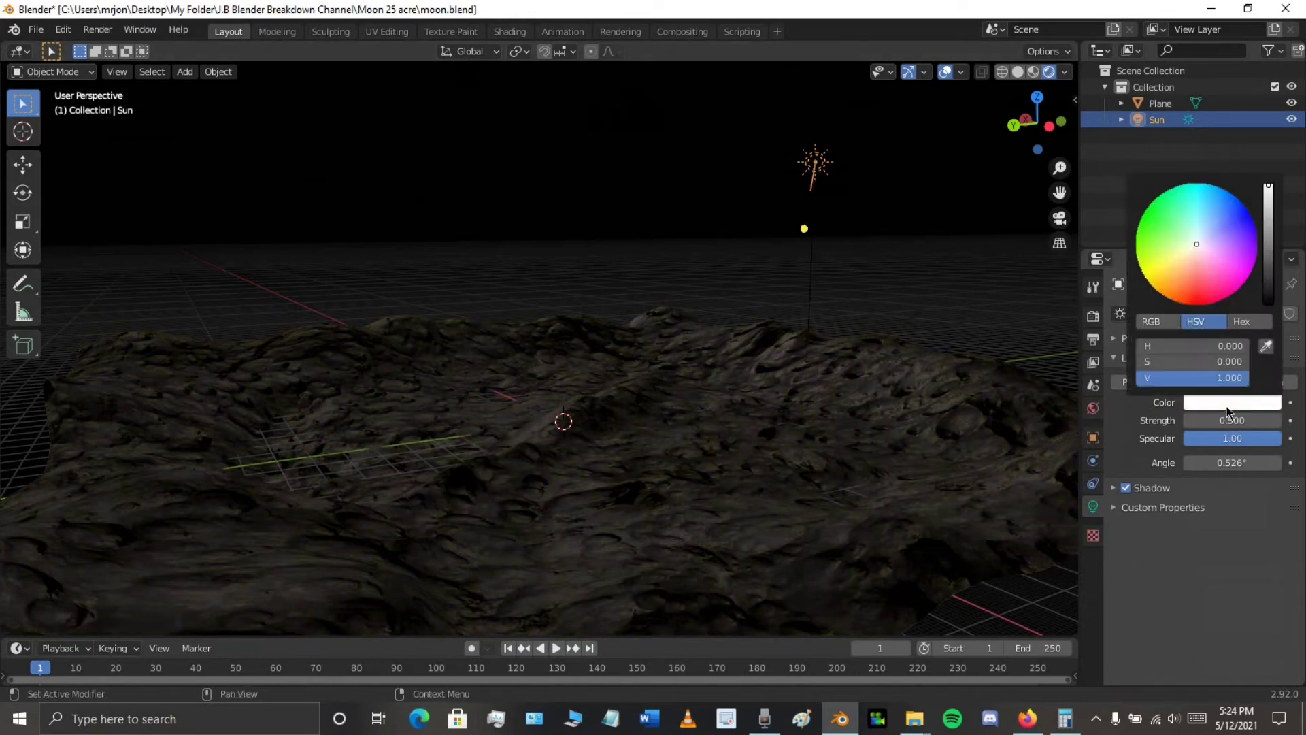
Add a camera at the centre of the map and raise it along the Z axis above the central ridge
scroll(476, 496, "down", 3)
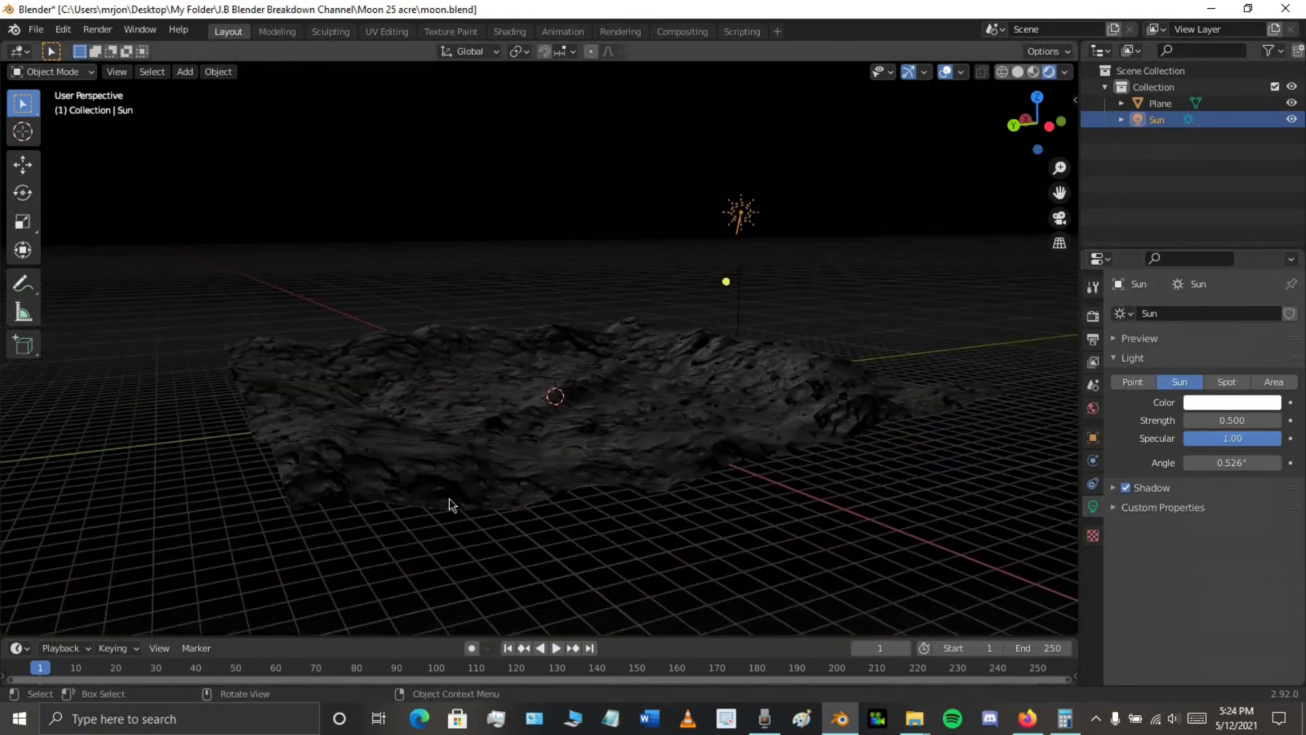
middle_click_drag(494, 473, 387, 483)
middle_click_drag(758, 366, 592, 394)
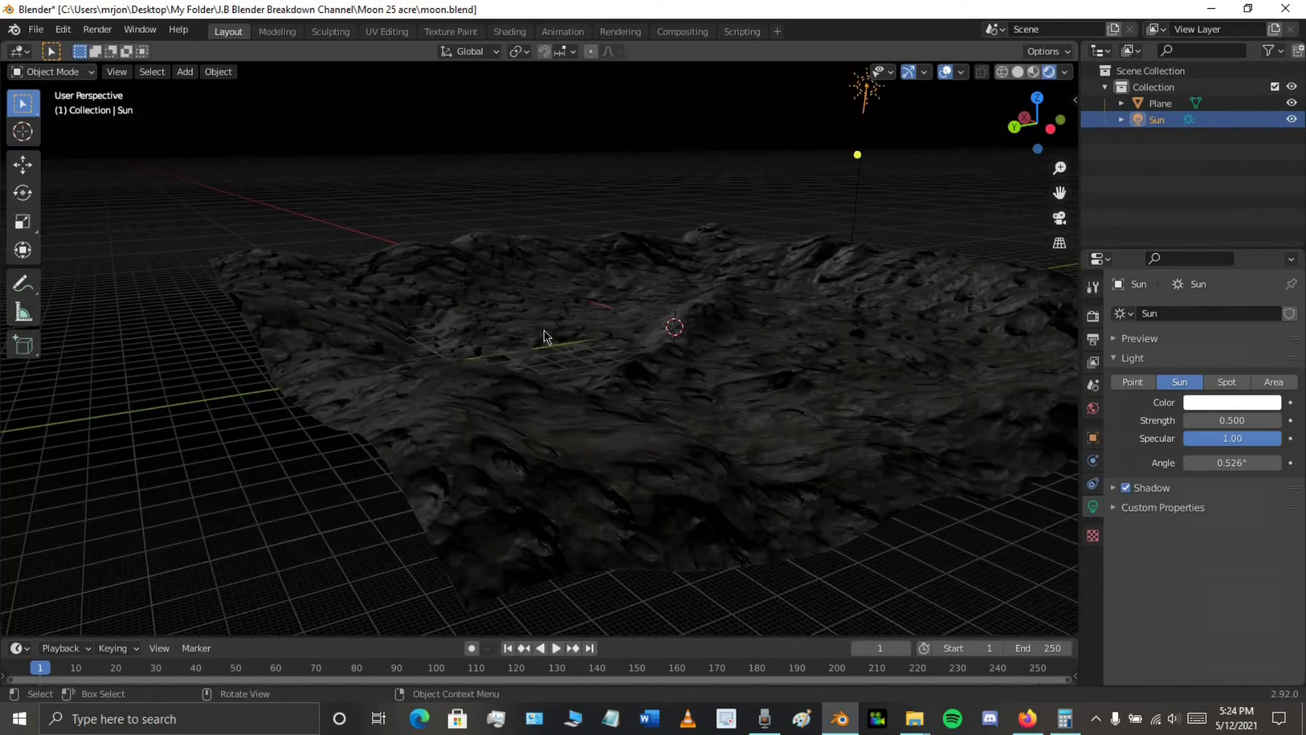
left_click(385, 244)
key("shift+a")
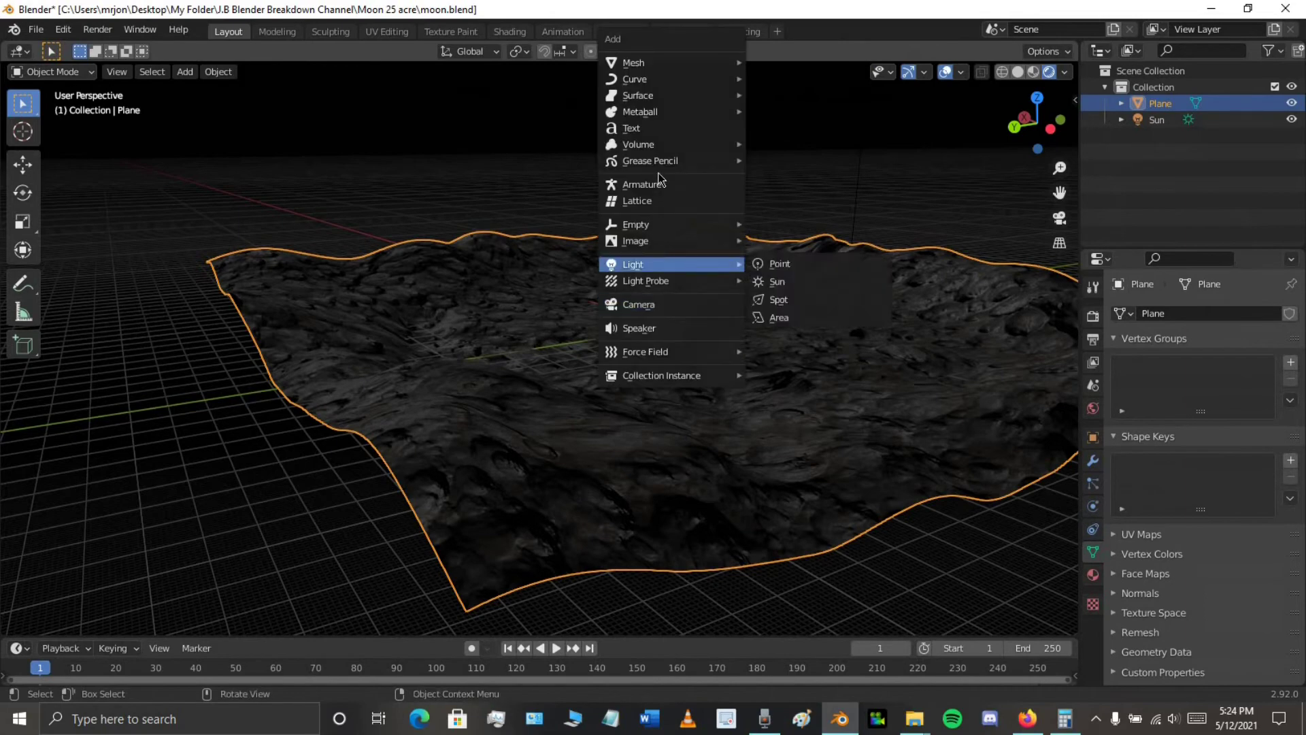
left_click(669, 318)
key("g")
key("z")
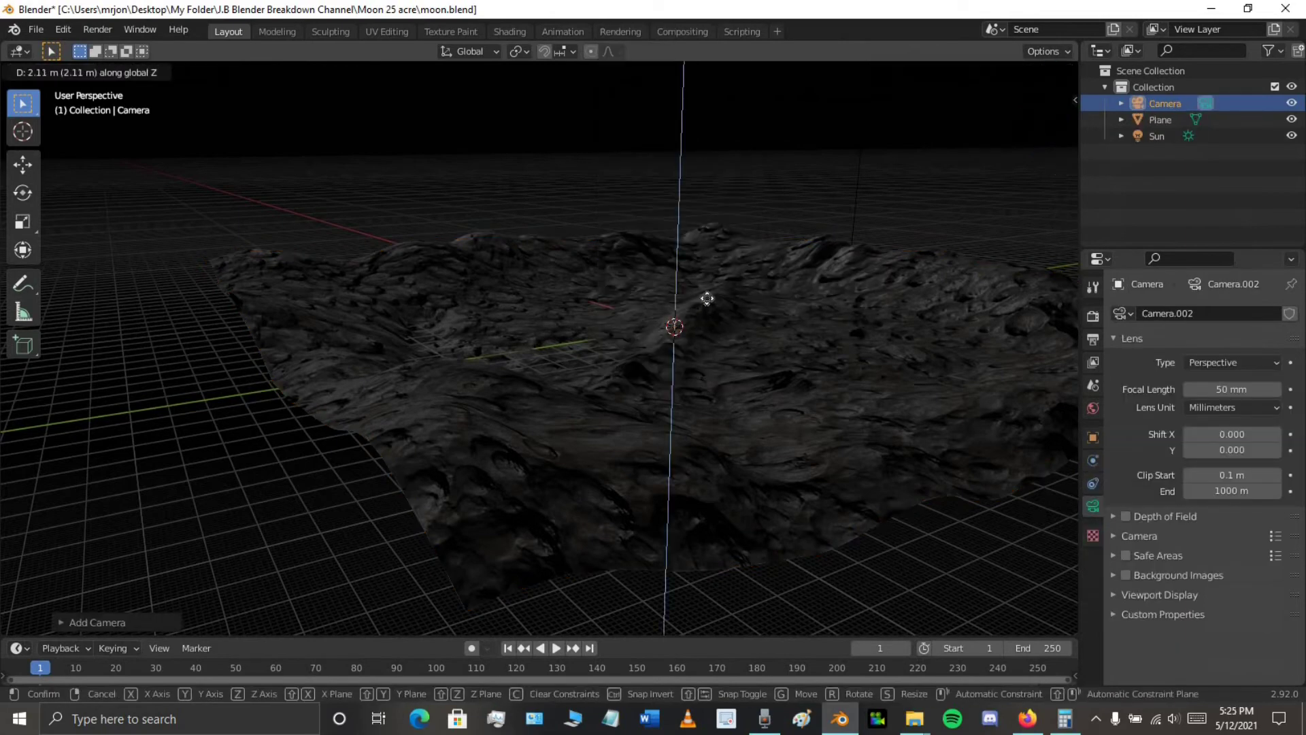
left_click(734, 332)
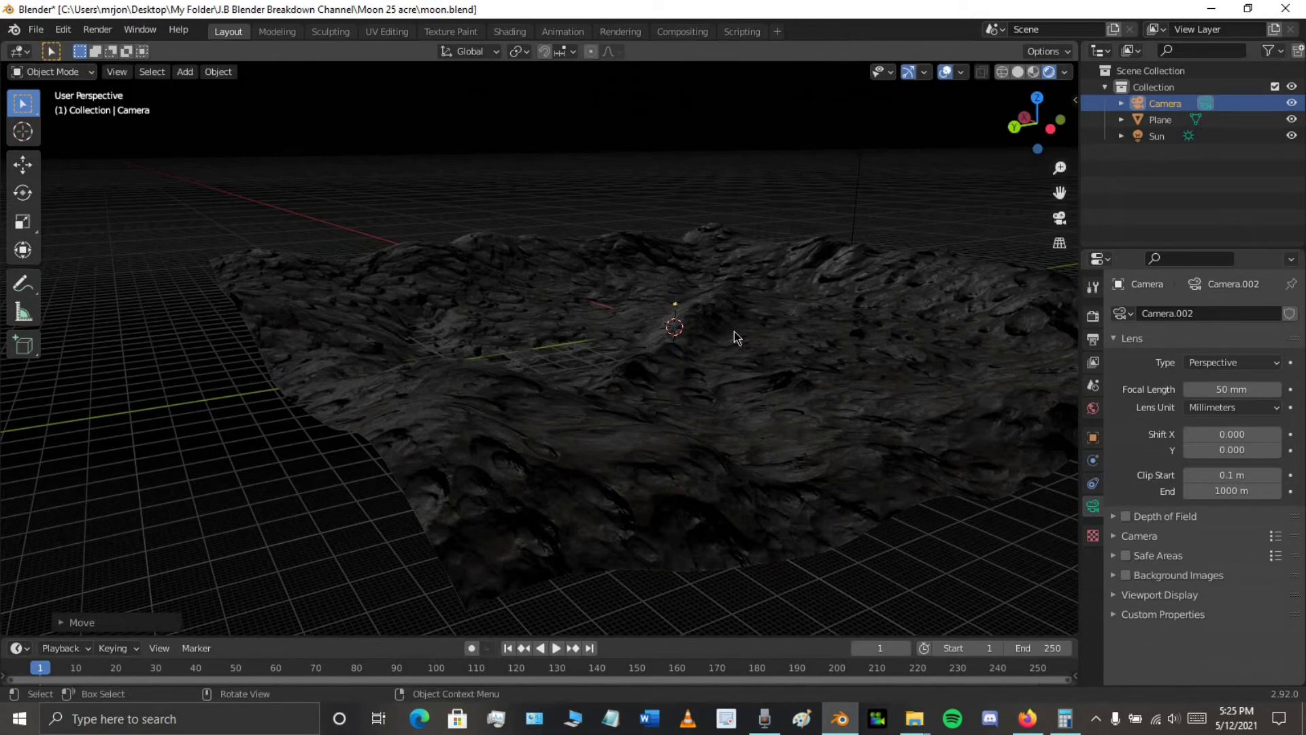
Look through the new camera and set its focal length to 20 mm
key("KP_0")
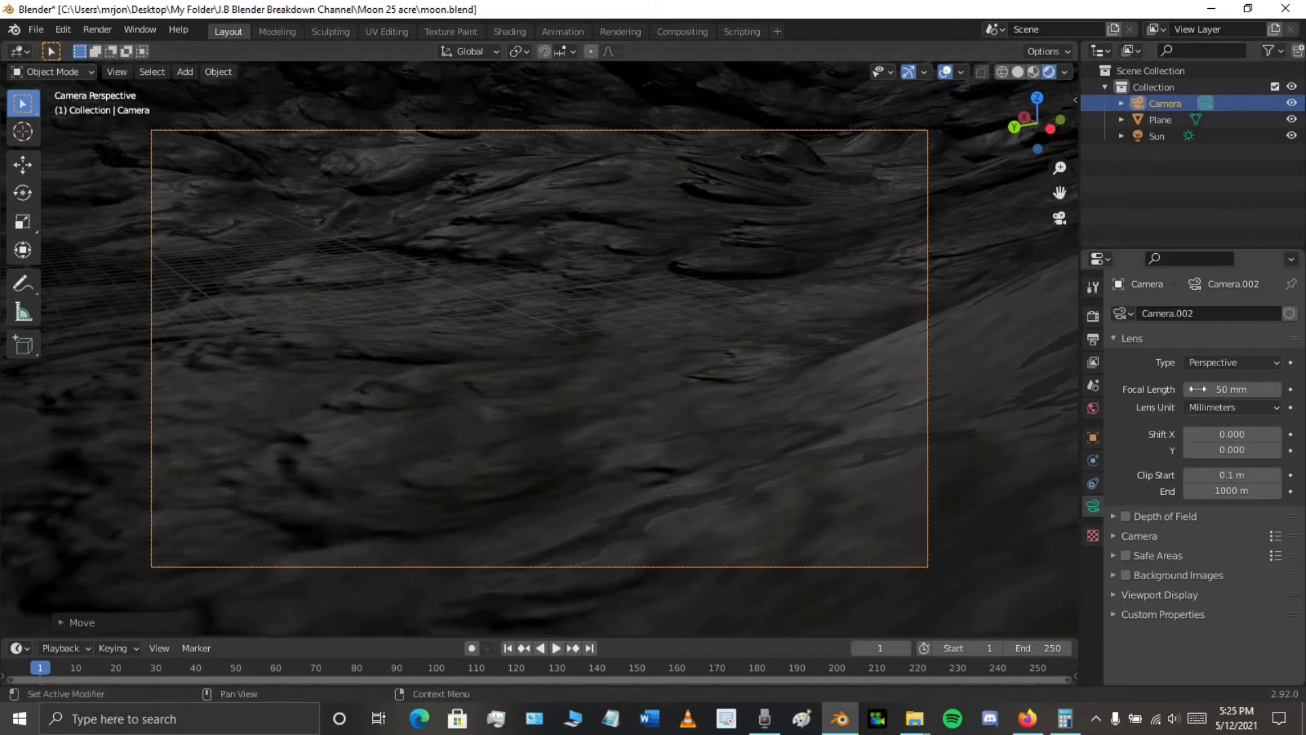
left_click(1224, 389)
left_click(1243, 388)
type("20")
key("Return")
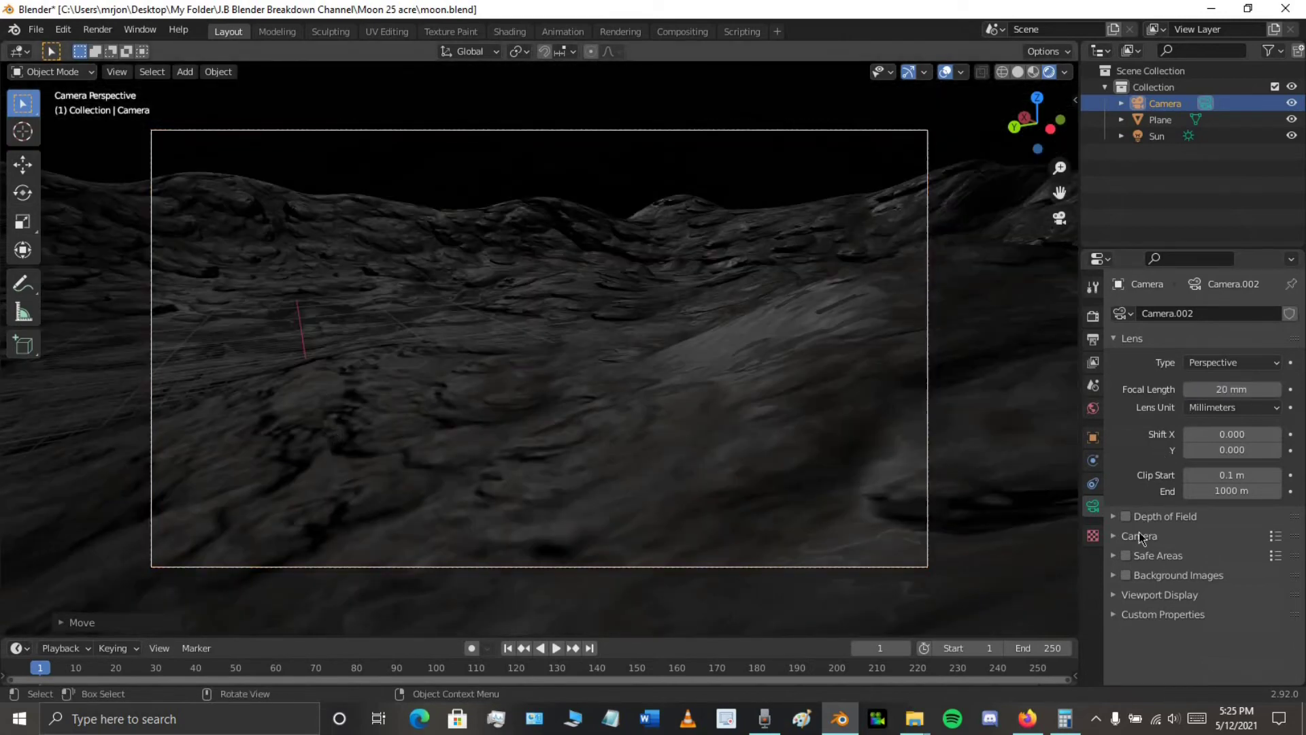
Raise the camera's passepartout opacity to 1.000 to black out everything outside the frame
left_click(1158, 598)
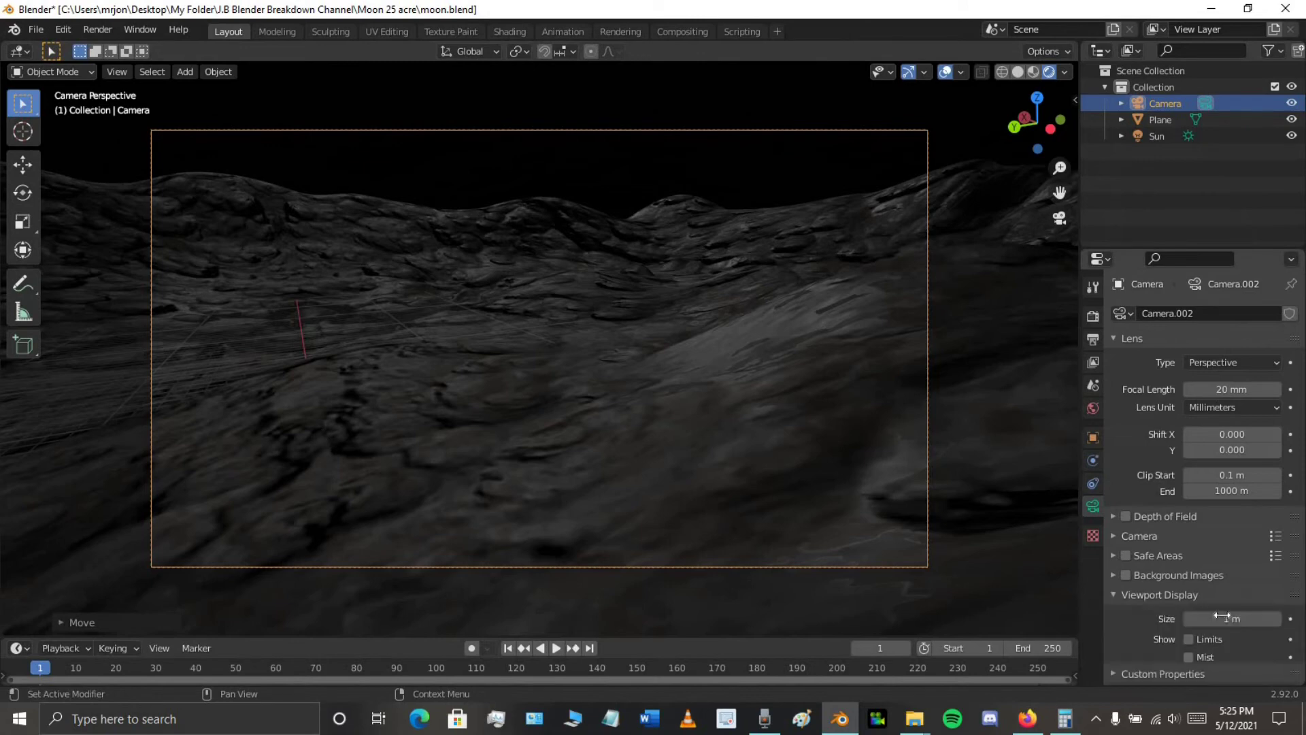
scroll(1225, 648, "down", 2)
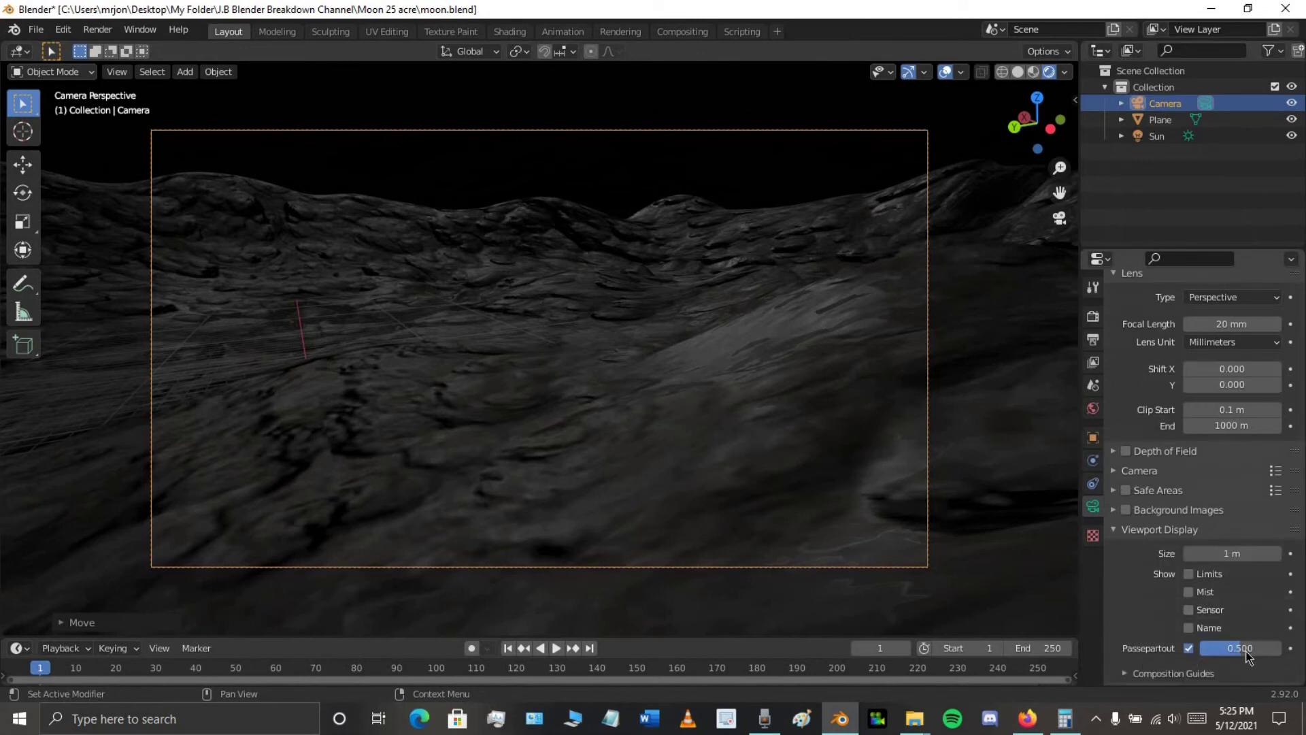
left_click_drag(1241, 648, 1279, 648)
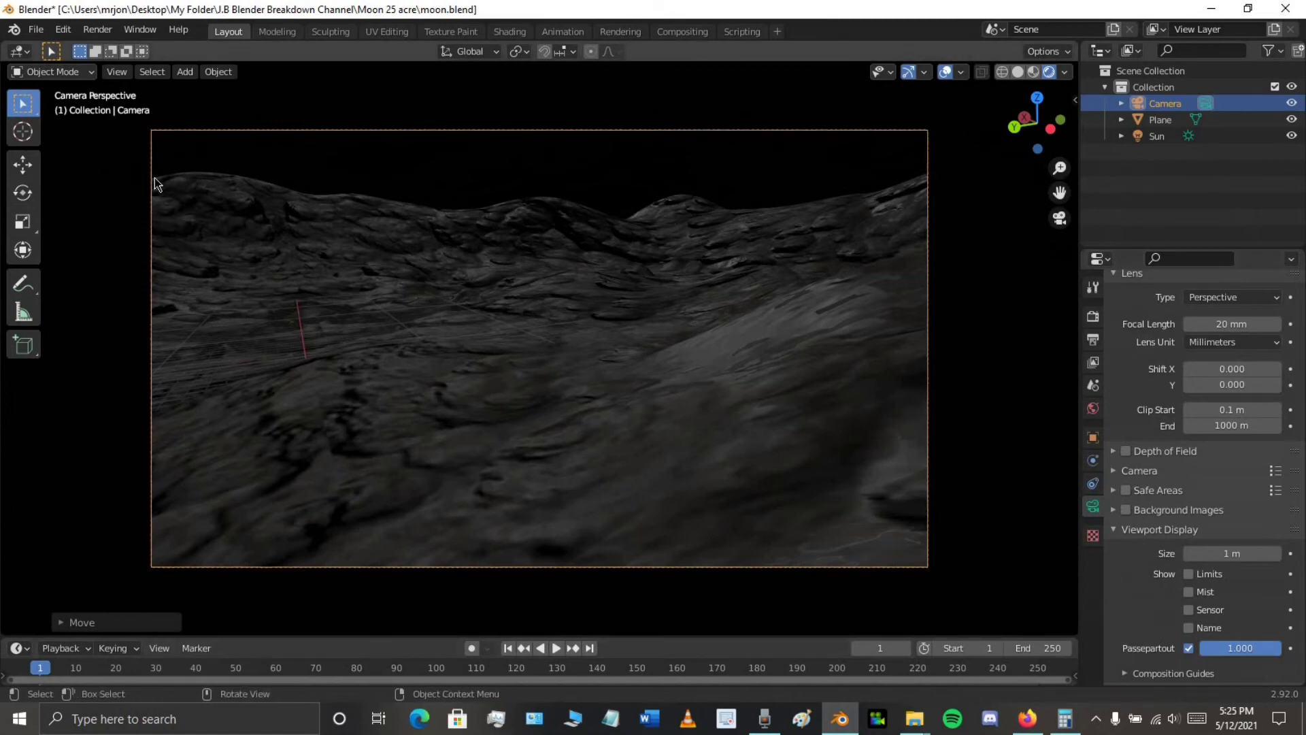
Walk through the moon terrain in camera view with Walk Navigation, examining the scale, hills and ground texture from player height
left_click(117, 71)
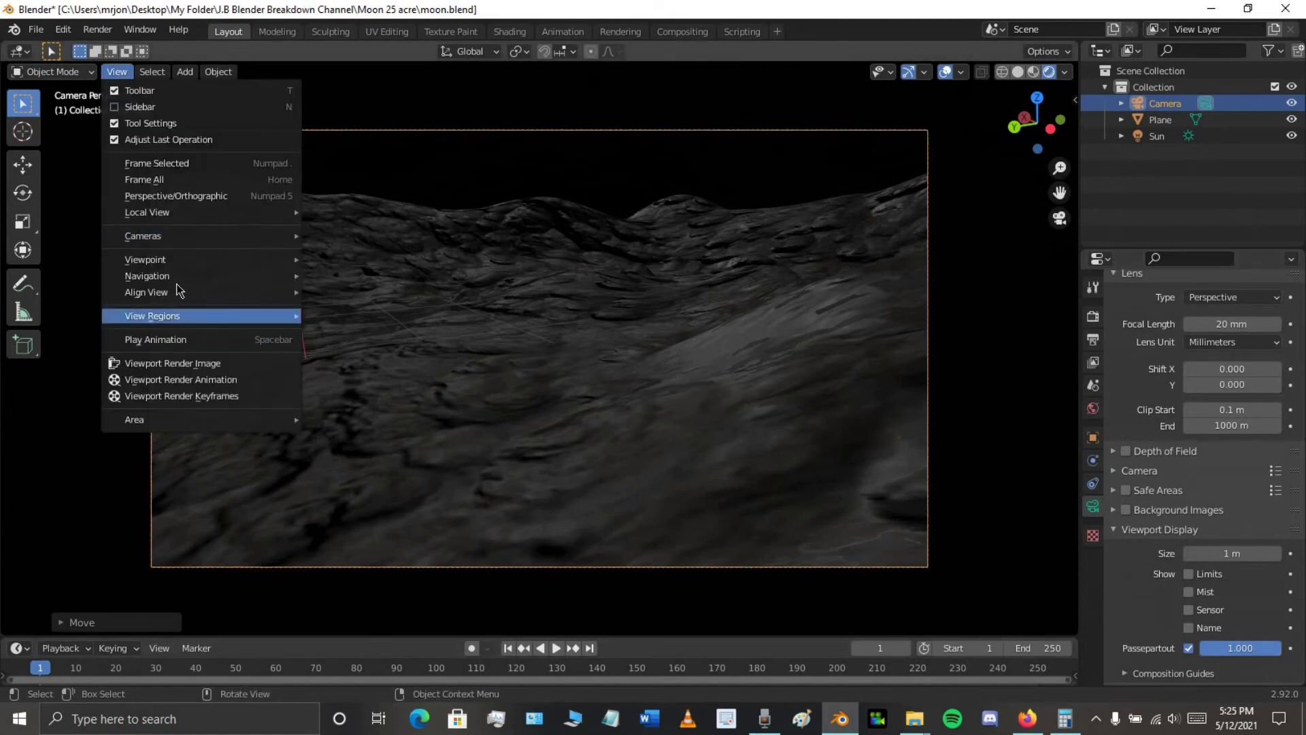
mouse_move(177, 275)
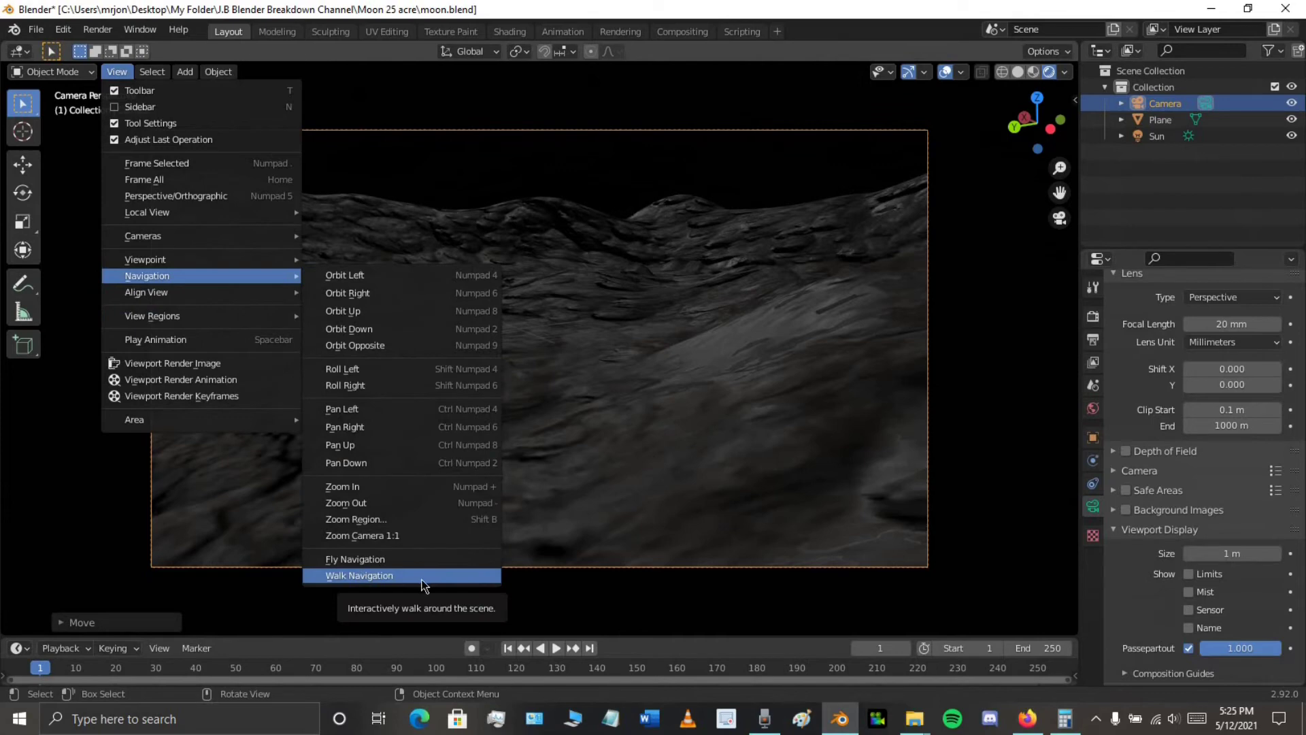
left_click(359, 576)
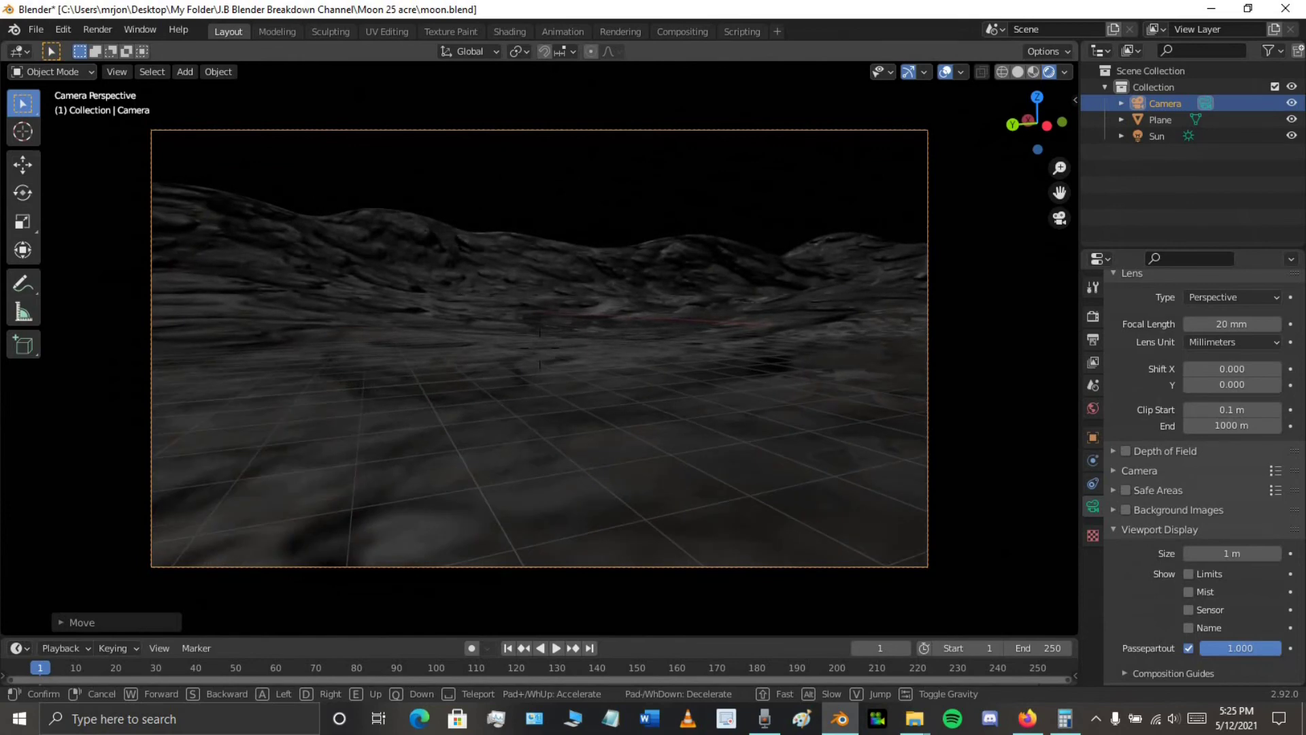
key("w")
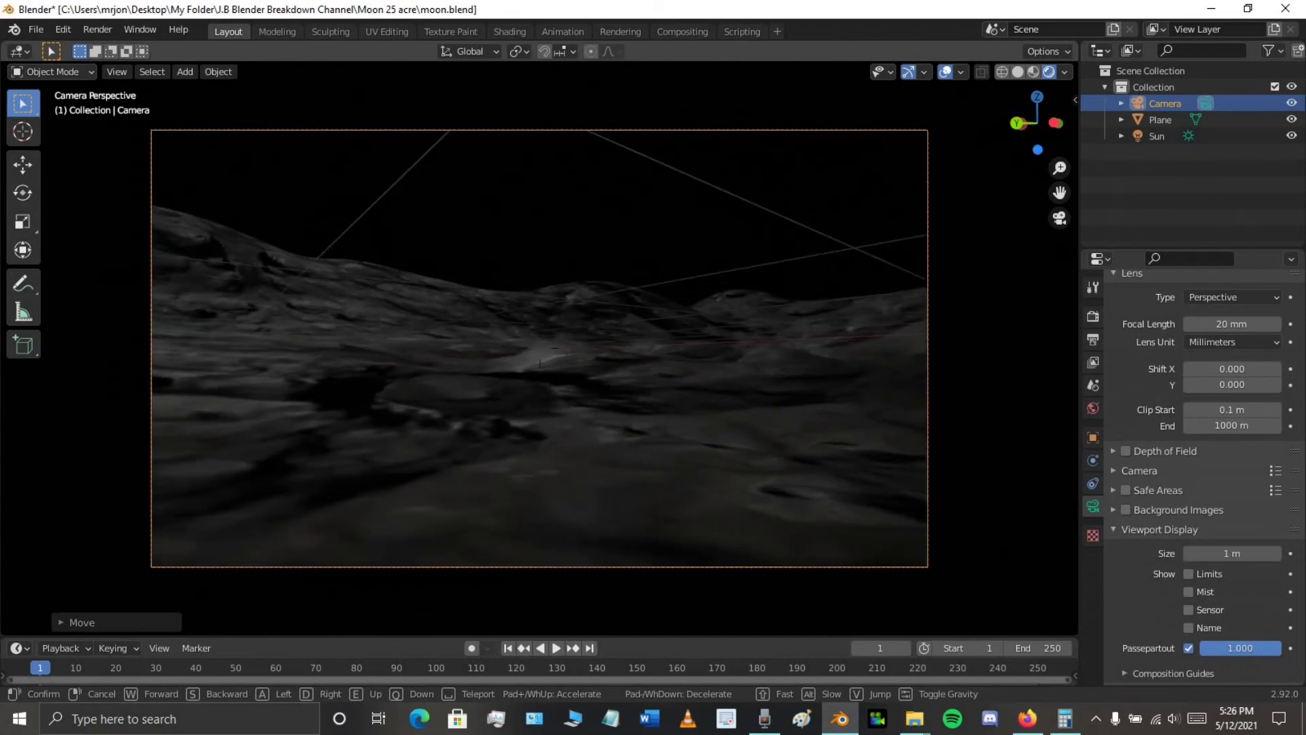
key("w")
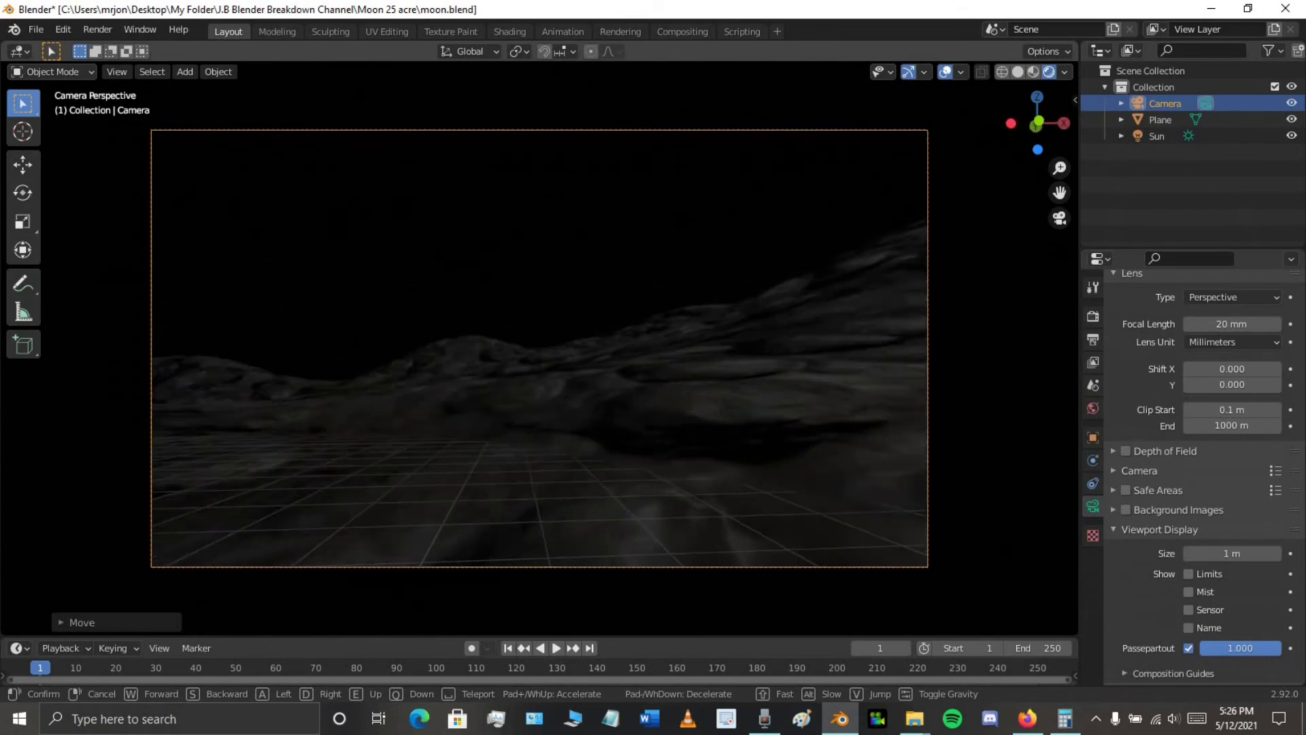
key("w")
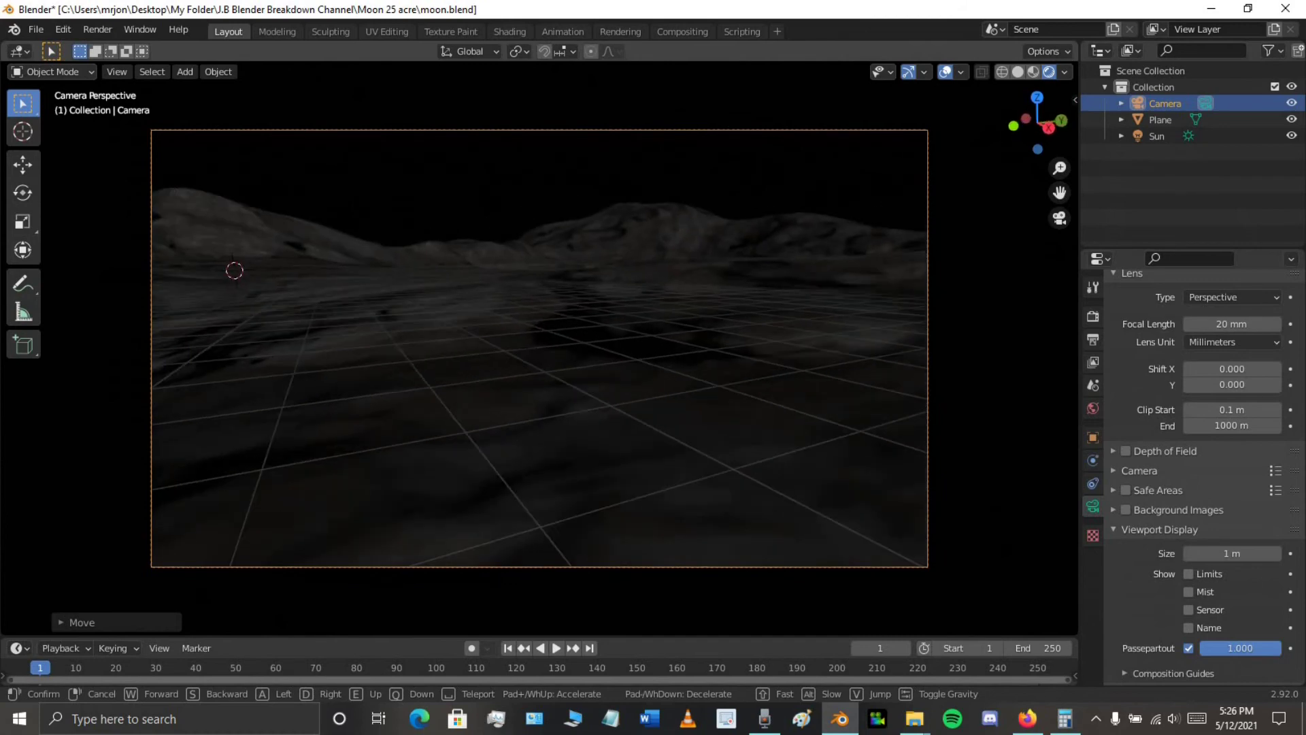
key("w")
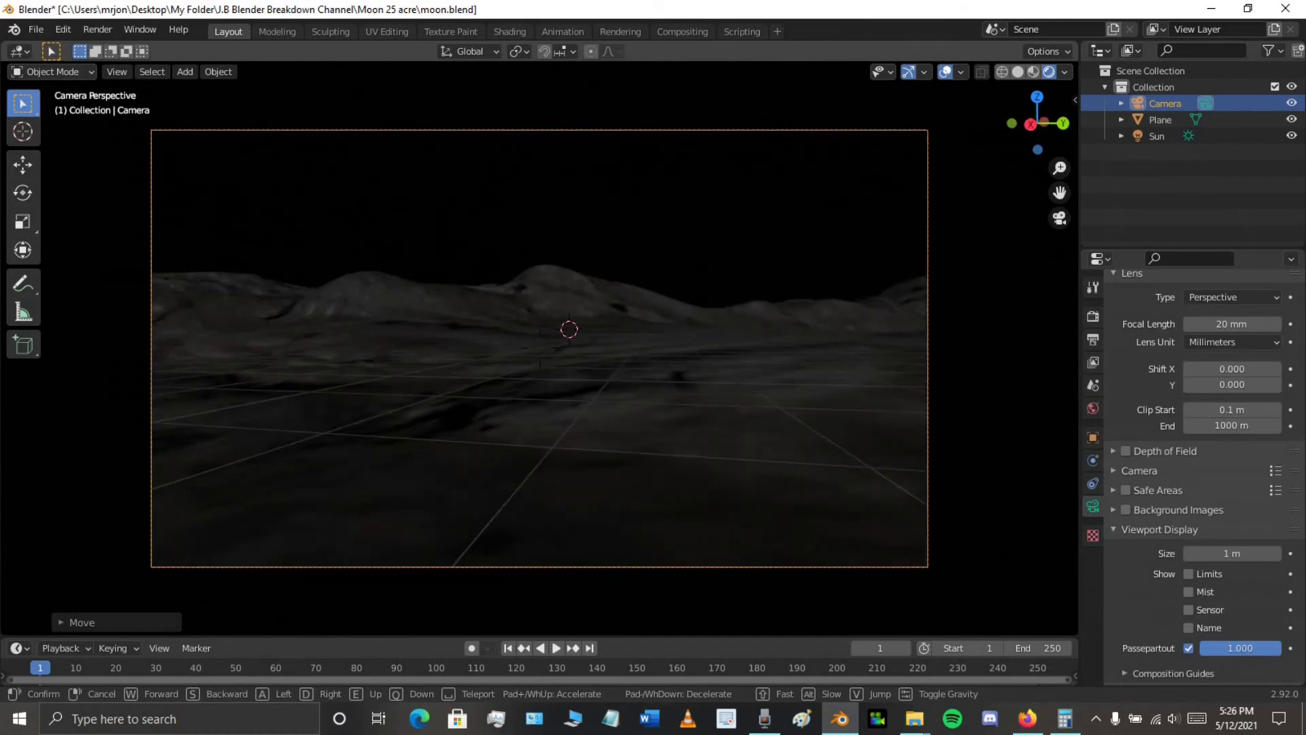
key("w")
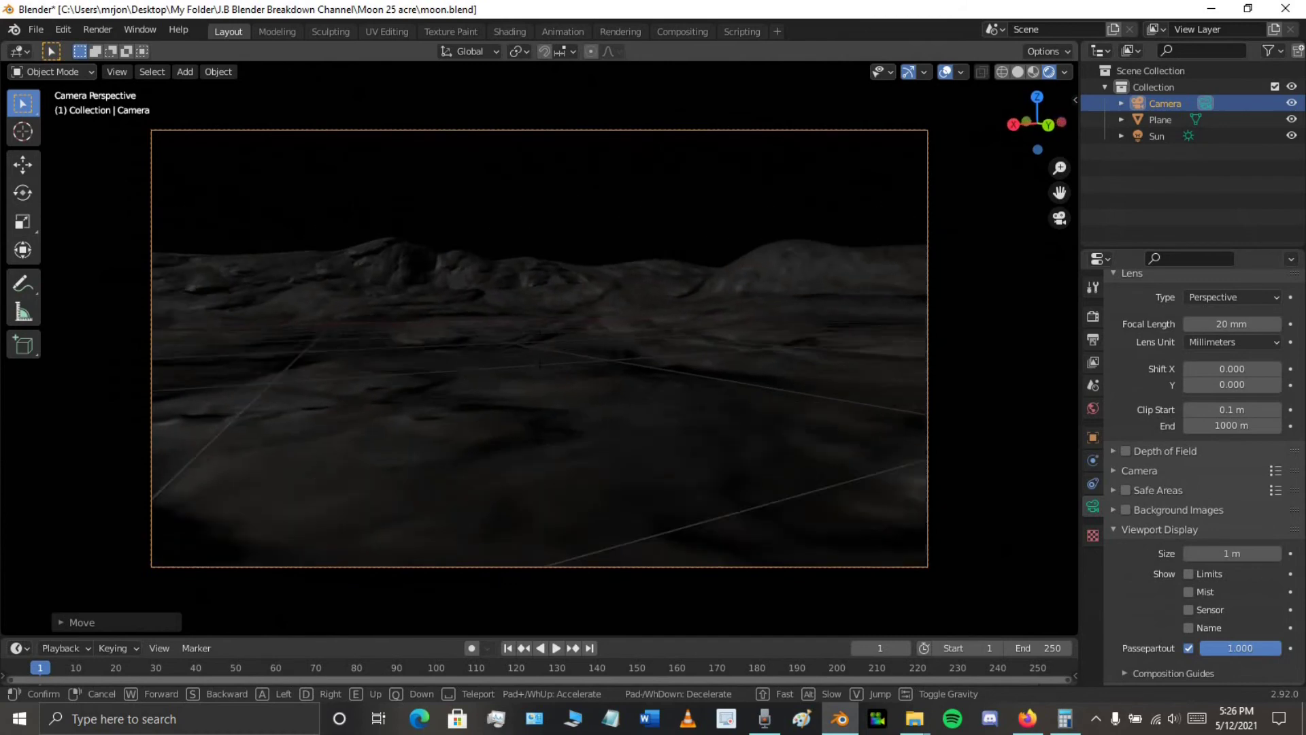
key("w")
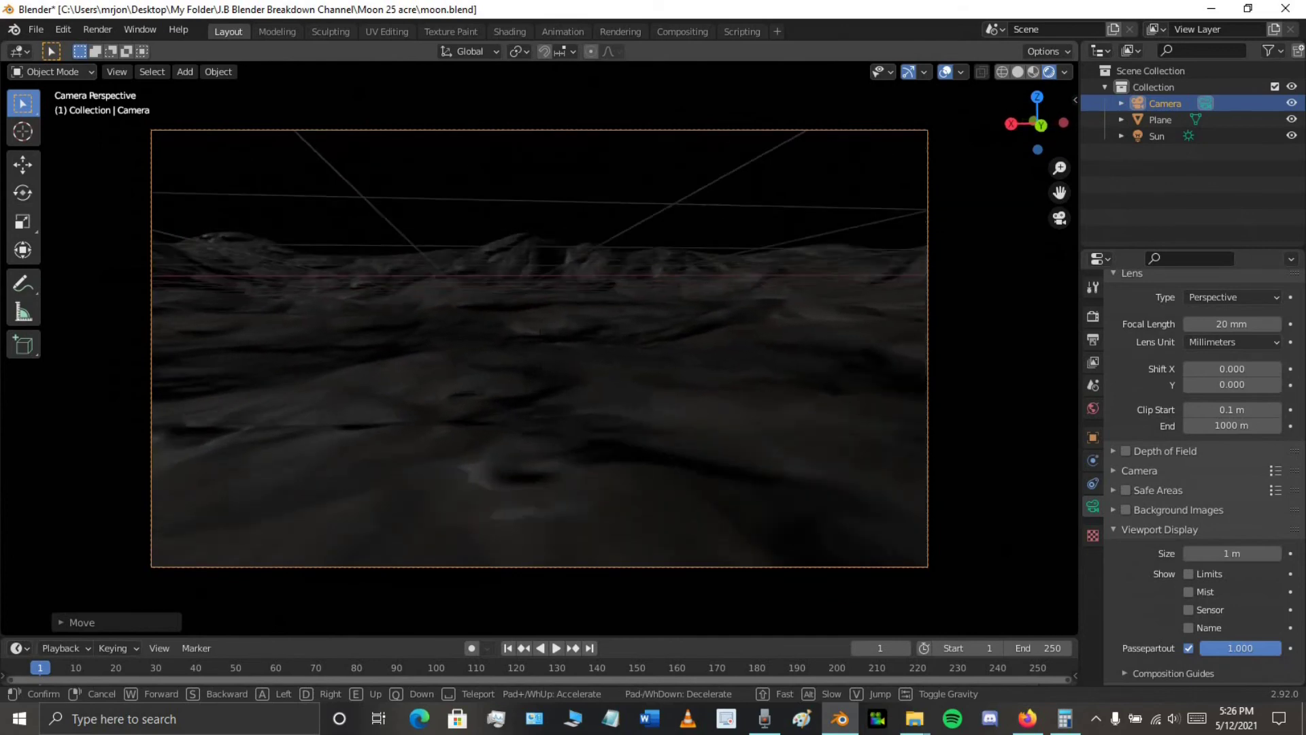
key("w")
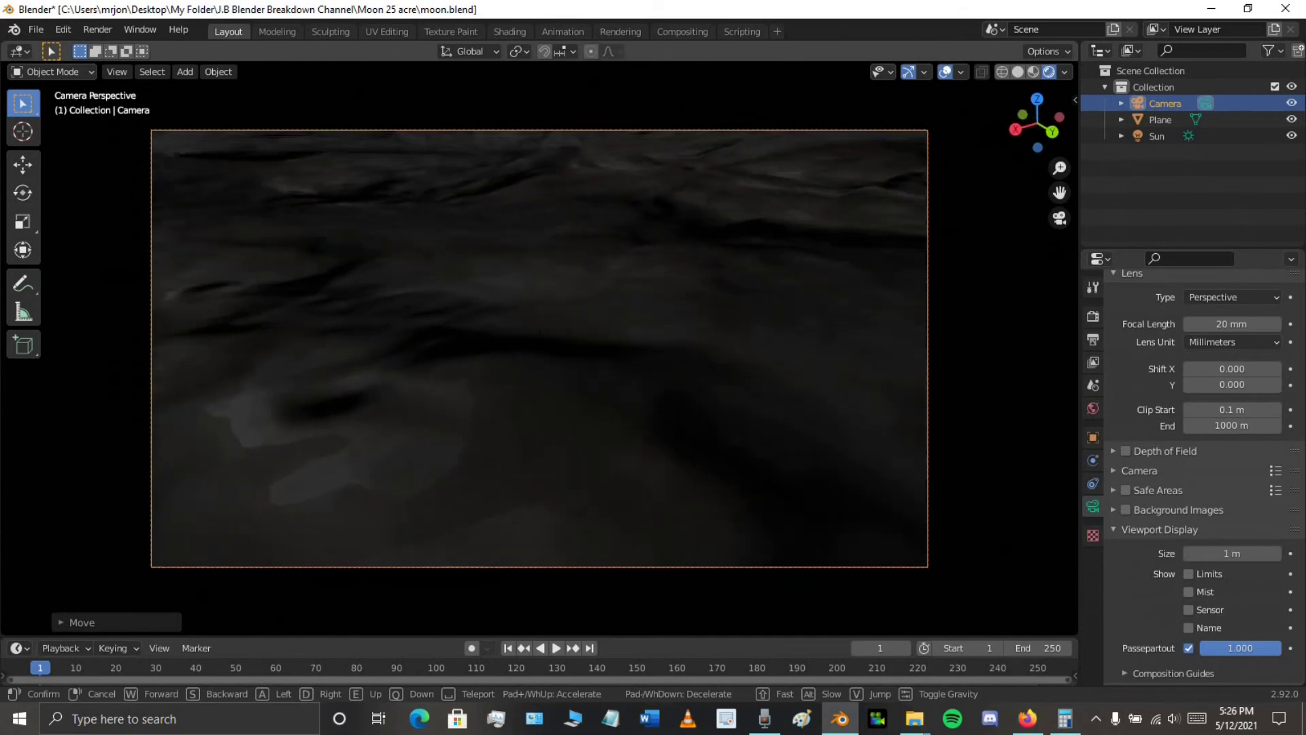
key("w")
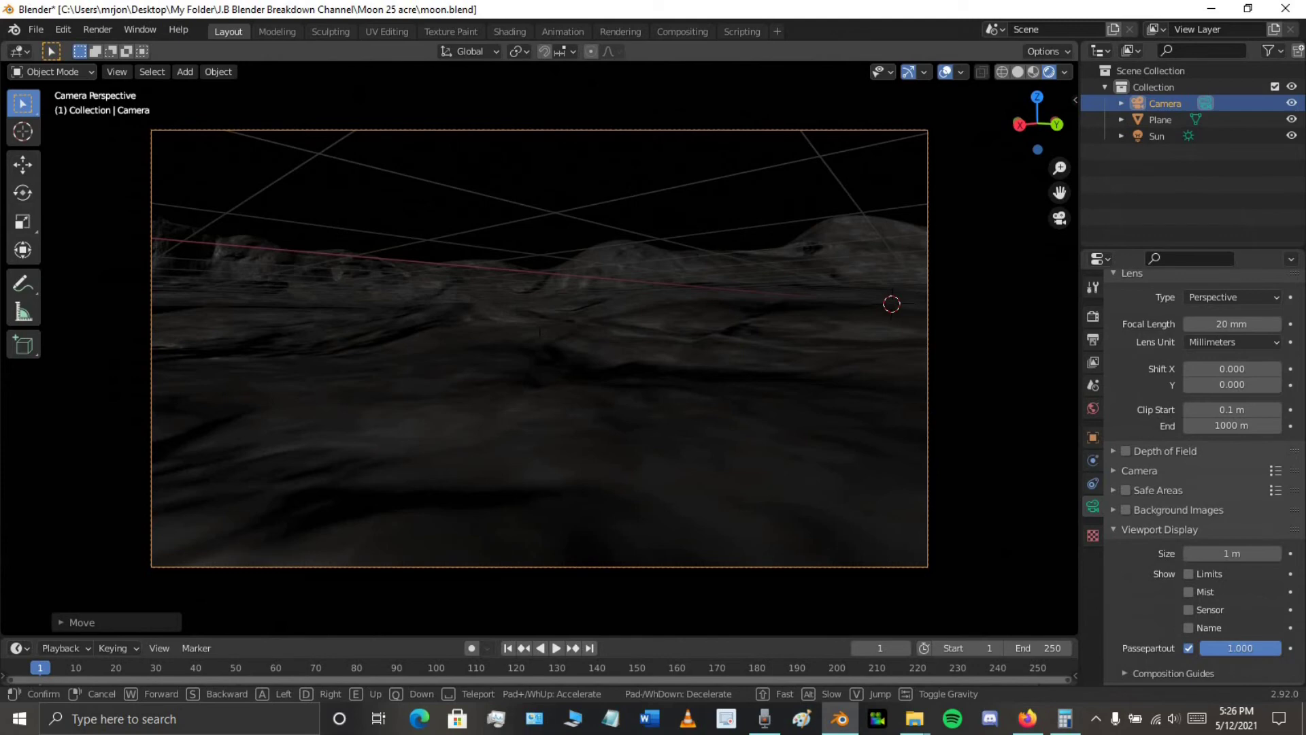
left_click(540, 349)
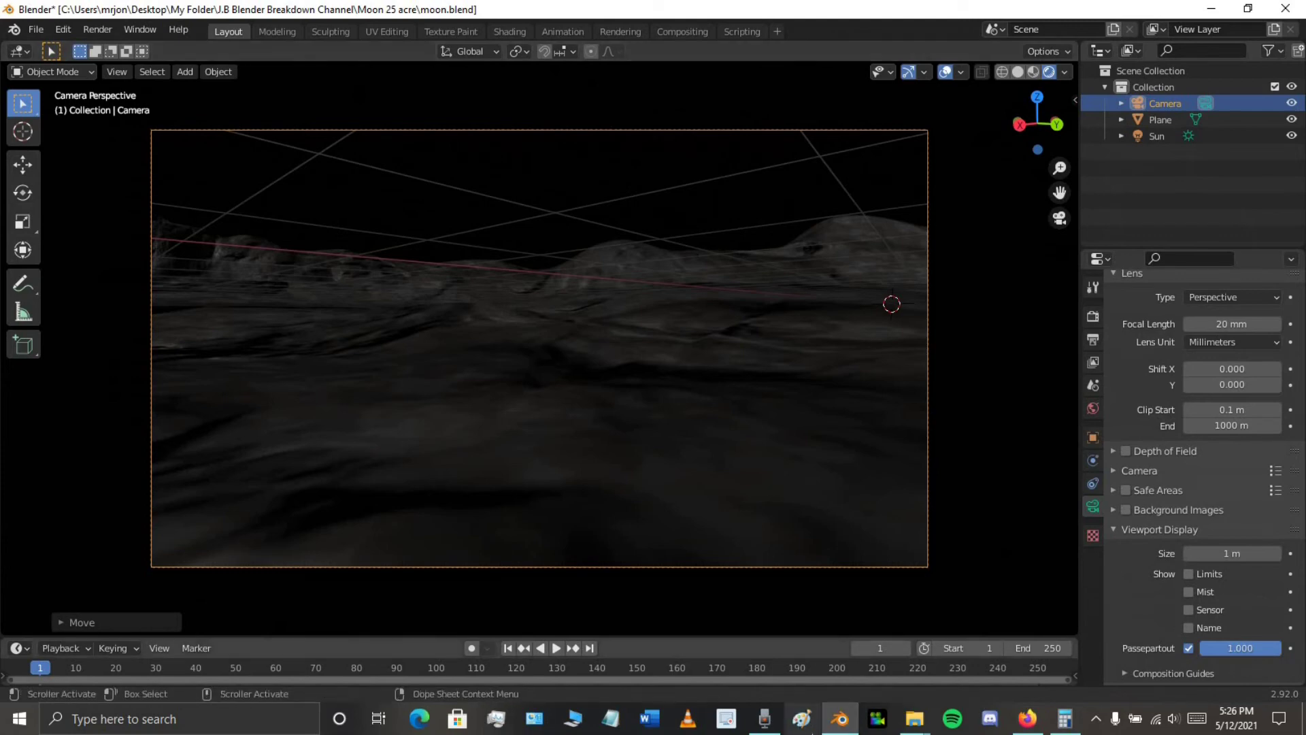
Switch to the Roughness texture in Paint, reduce its zoom to 12.5%, and try enlarging the canvas to 3744 × 4200 px
mouse_move(811, 732)
left_mouse_down()
mouse_move(811, 627)
mouse_move(785, 525)
left_mouse_up()
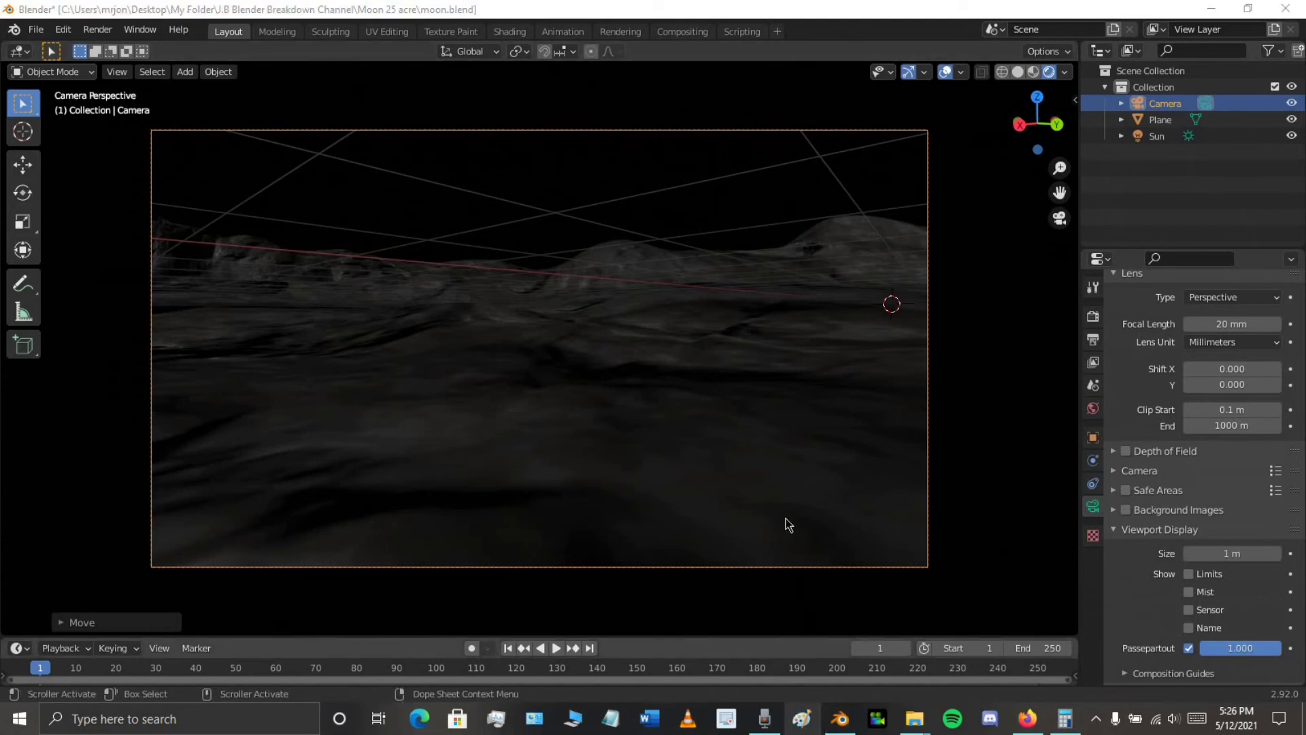
left_click(751, 308)
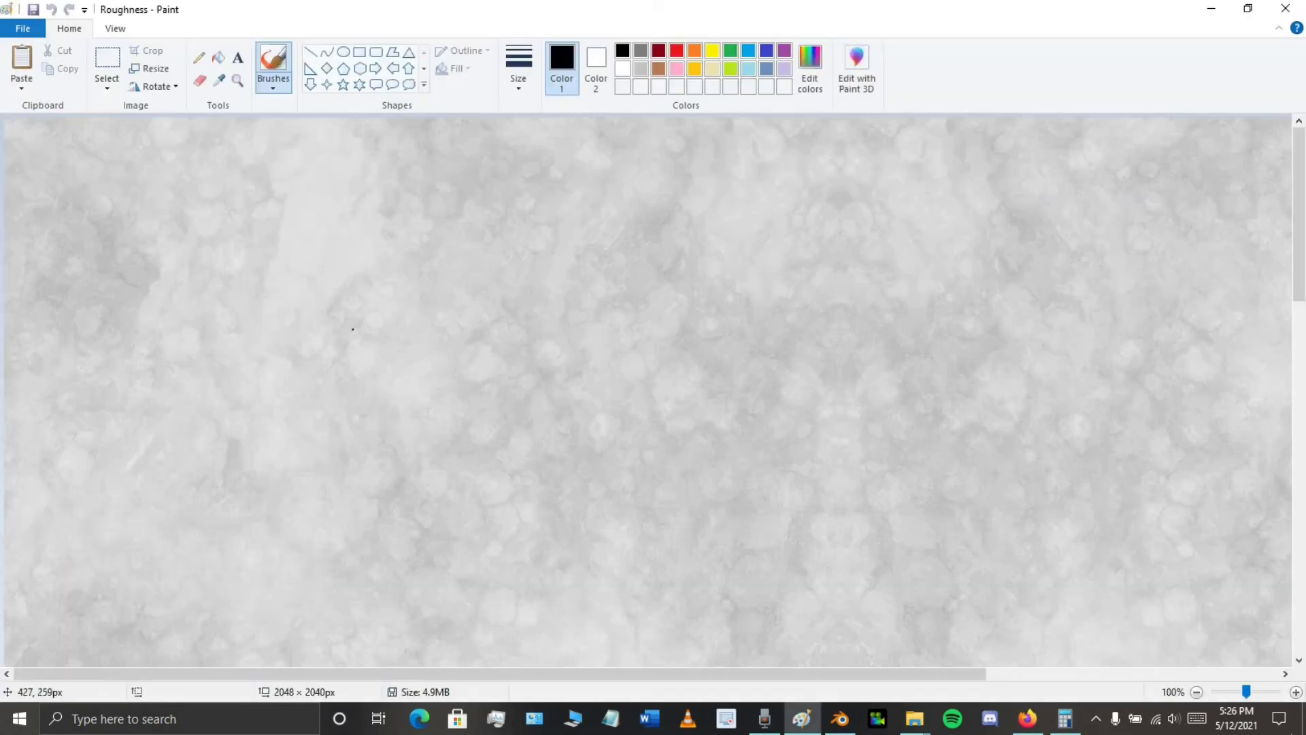
left_click(1197, 692)
left_click(1197, 691)
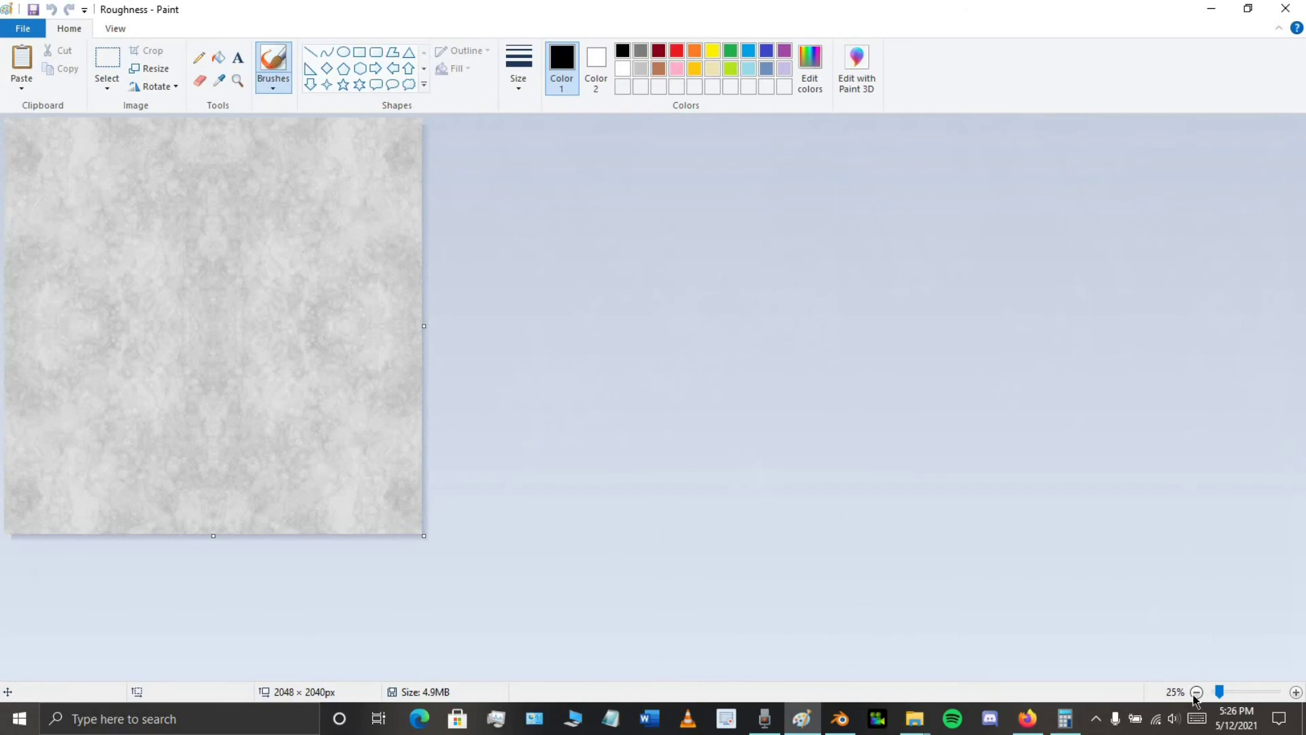
scroll(352, 467, "down", 1, "ctrl")
left_click_drag(215, 328, 388, 548)
Try mirroring a copy of the roughness texture and placing it beside the original, and close the image without saving
left_click_drag(281, 368, 4, 118)
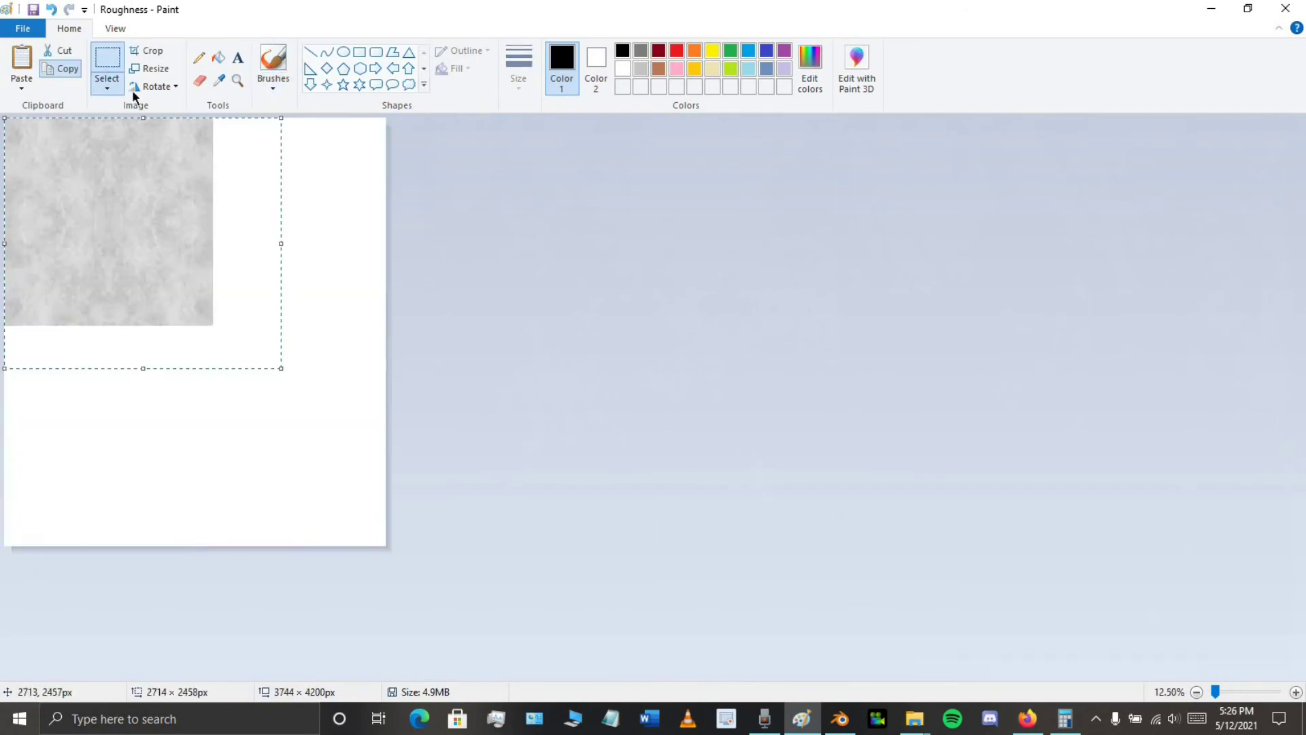
left_click(157, 87)
left_click(193, 176)
left_click_drag(256, 205, 413, 235)
key("alt+F4")
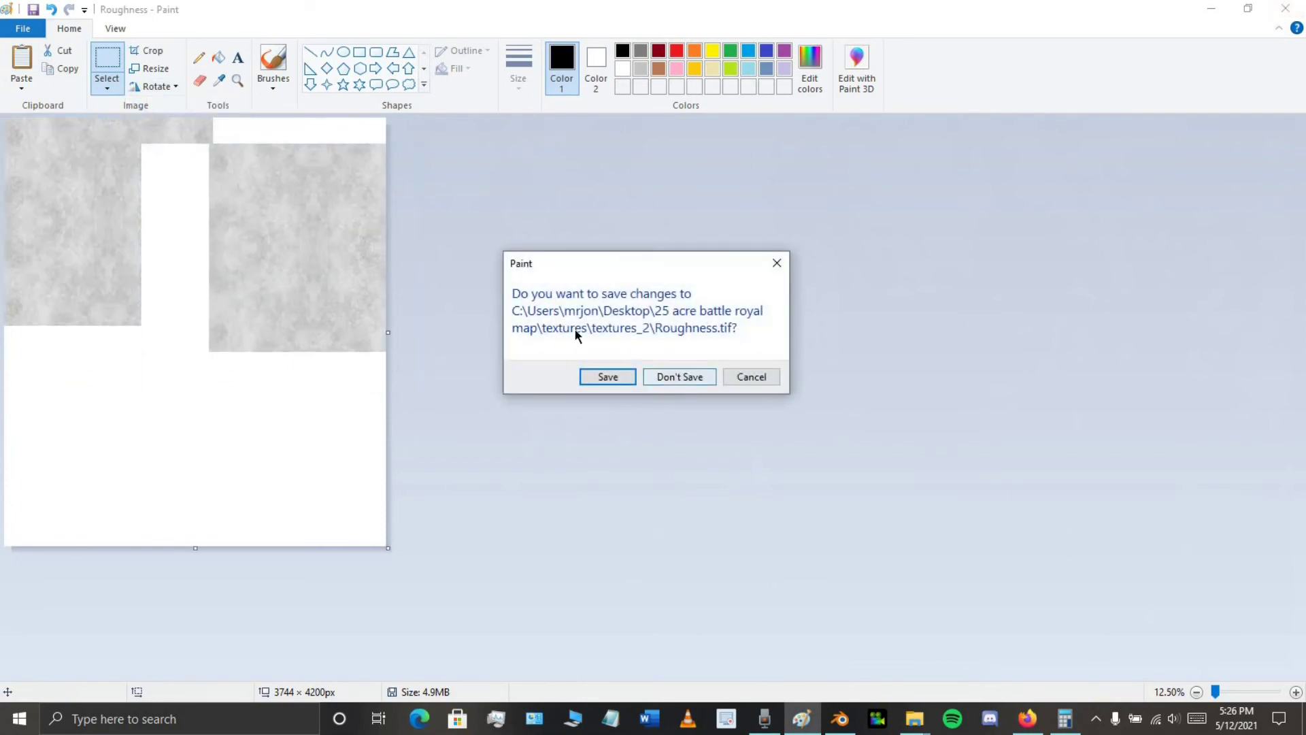
left_click(681, 377)
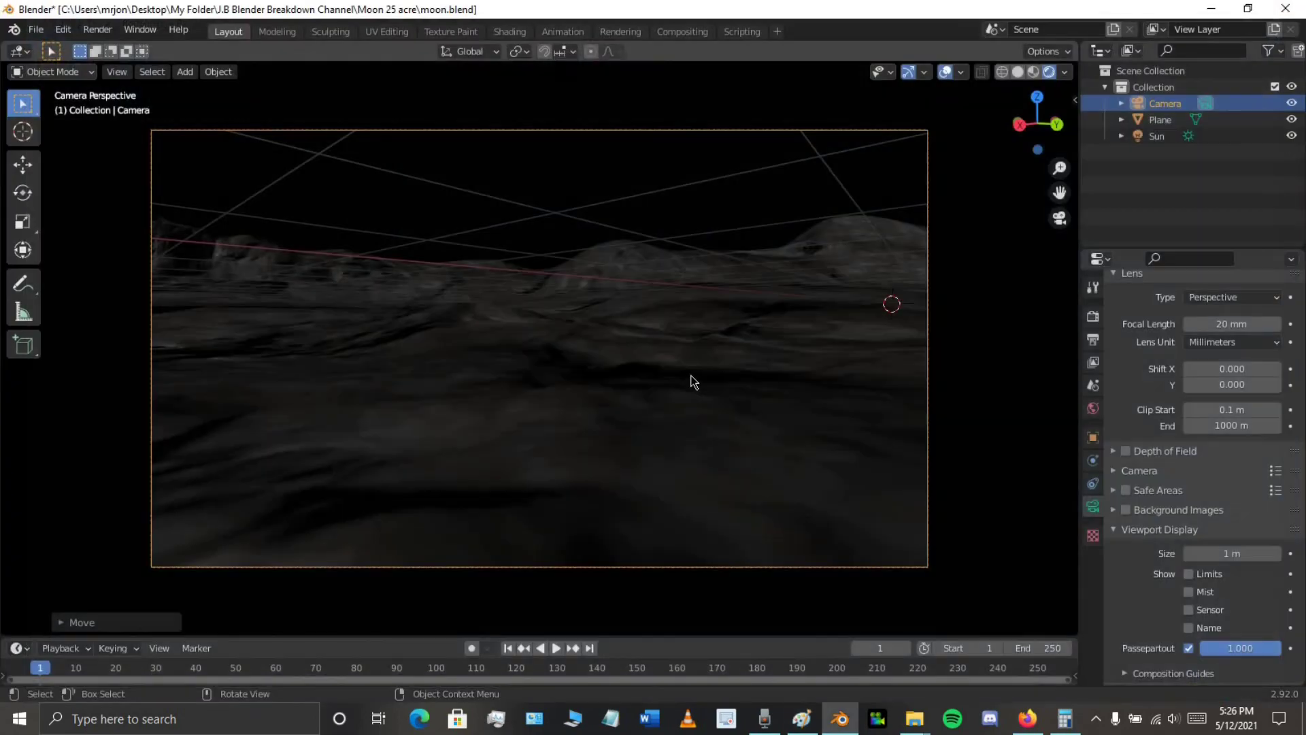
Resume Walk Navigation in Blender's camera view and examine how the texture and ridges look across the rest of the map
left_click(118, 72)
mouse_move(224, 286)
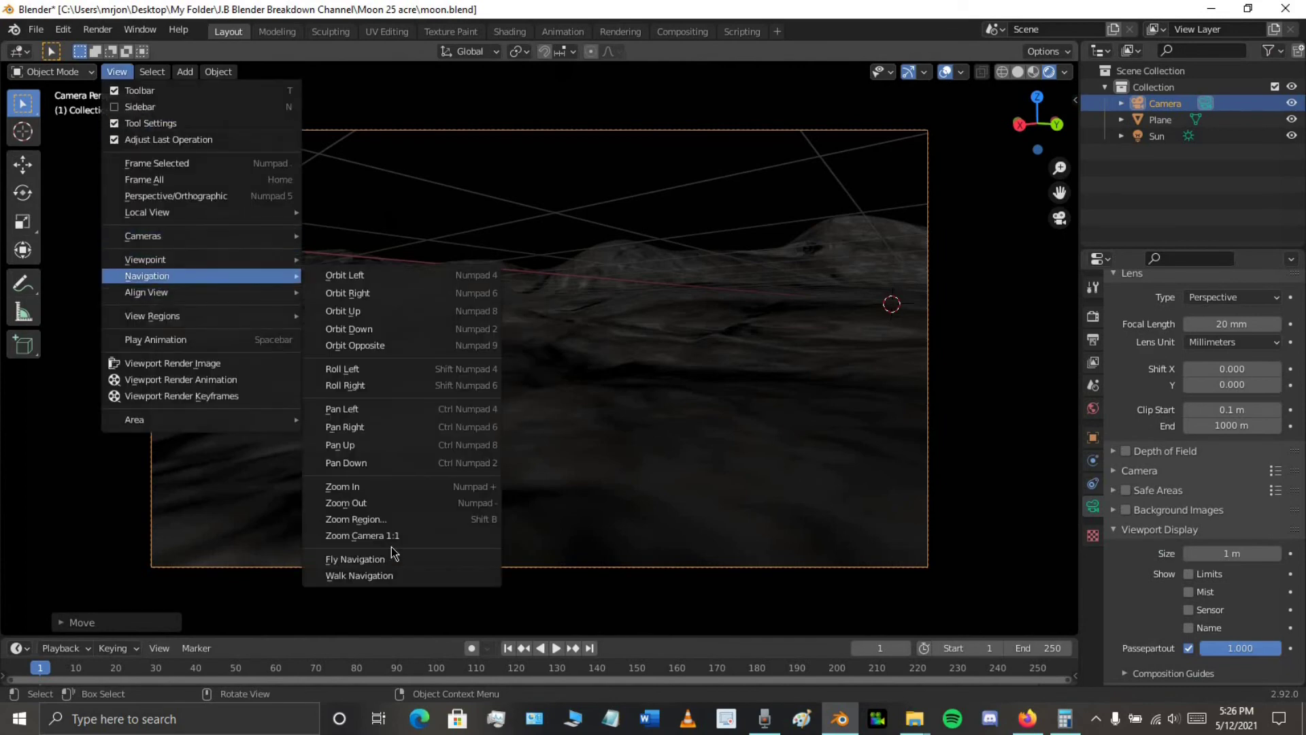
left_click(377, 575)
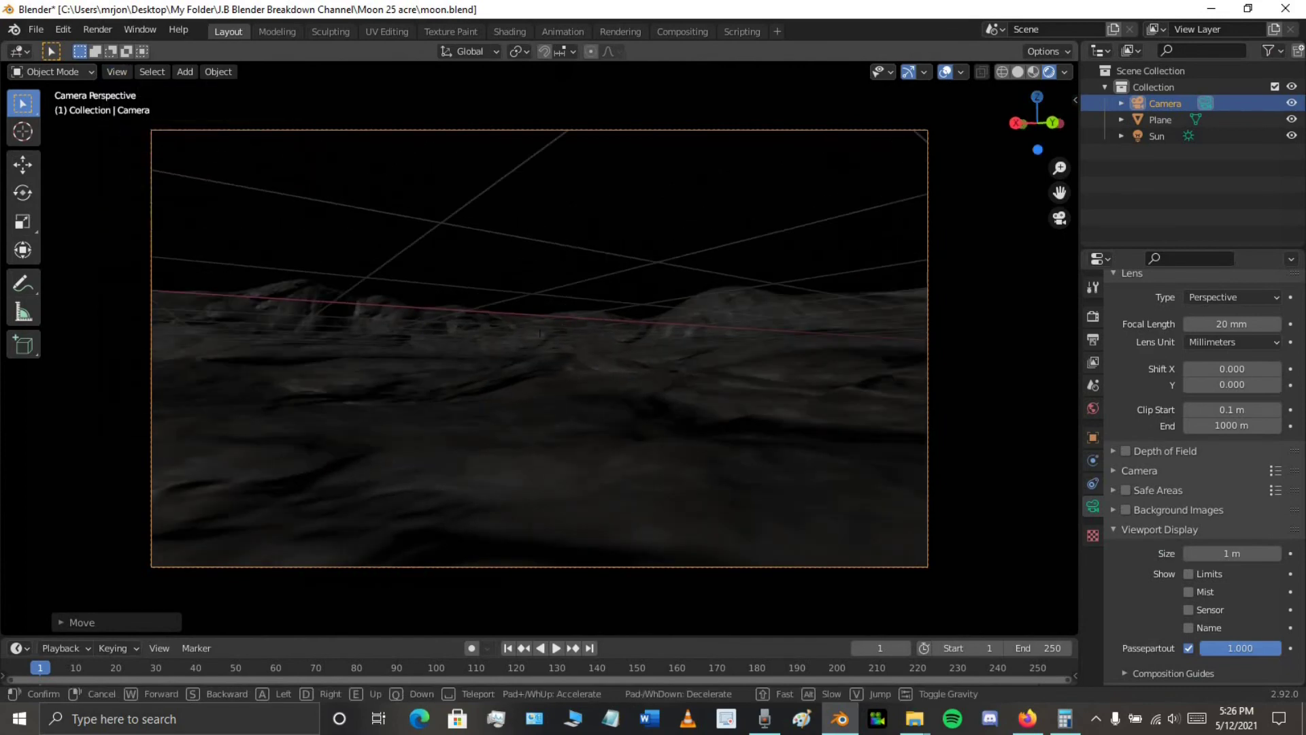
key("w")
key("w")
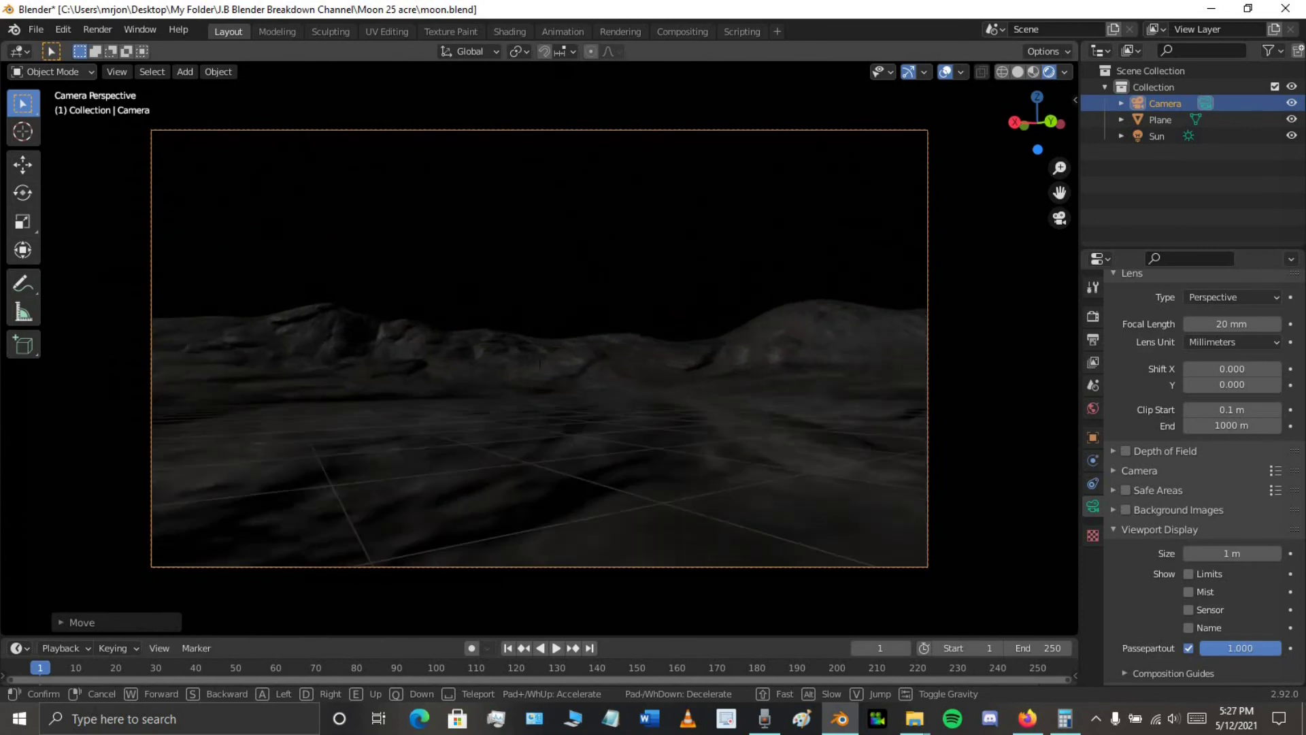
key("w")
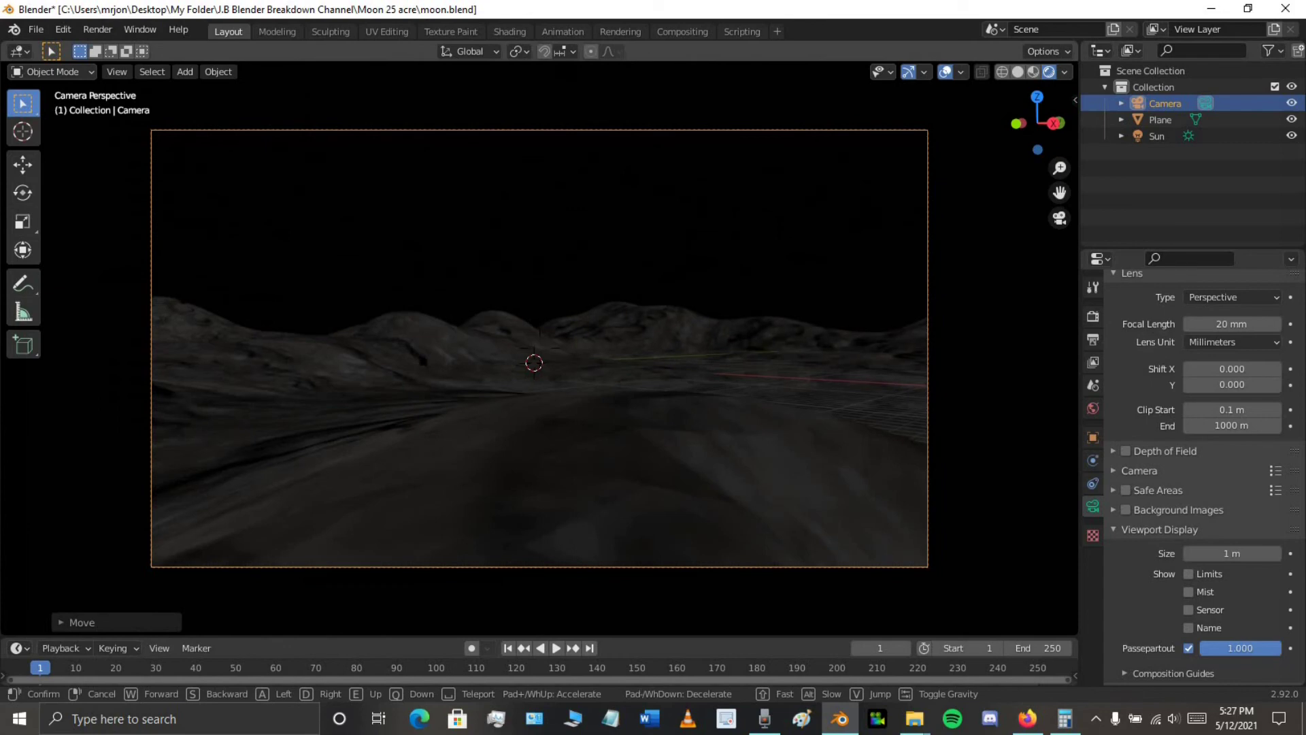
left_click(540, 350)
Leave the camera view and delete the camera from the scene
key("KP_0")
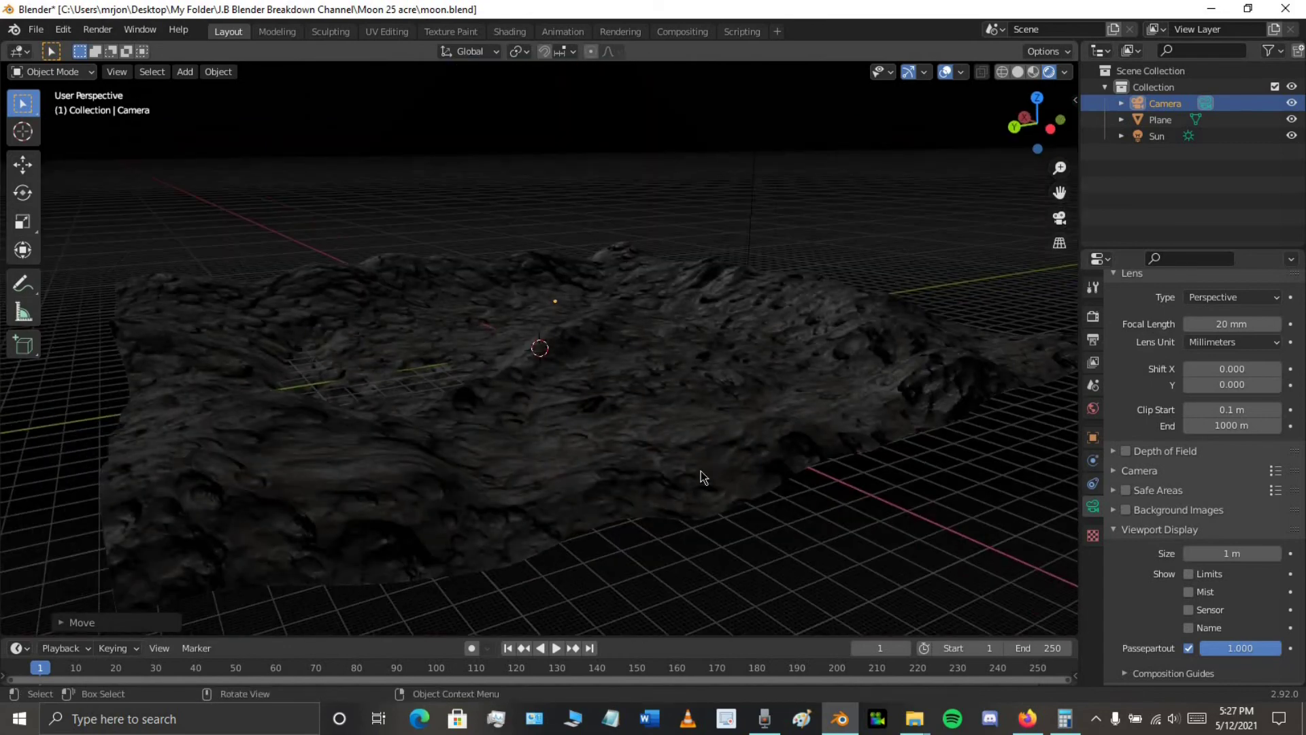
scroll(749, 470, "down", 2)
middle_click_drag(757, 421, 587, 369)
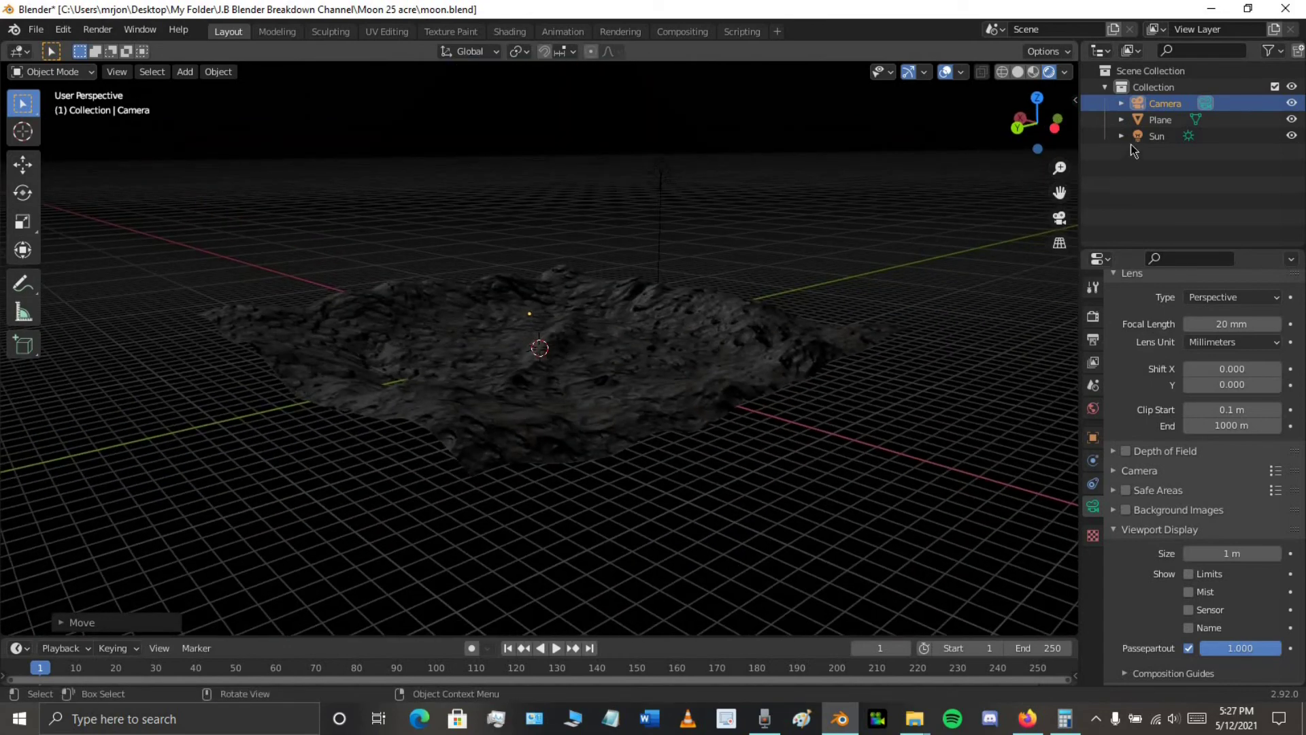
left_click(1140, 104)
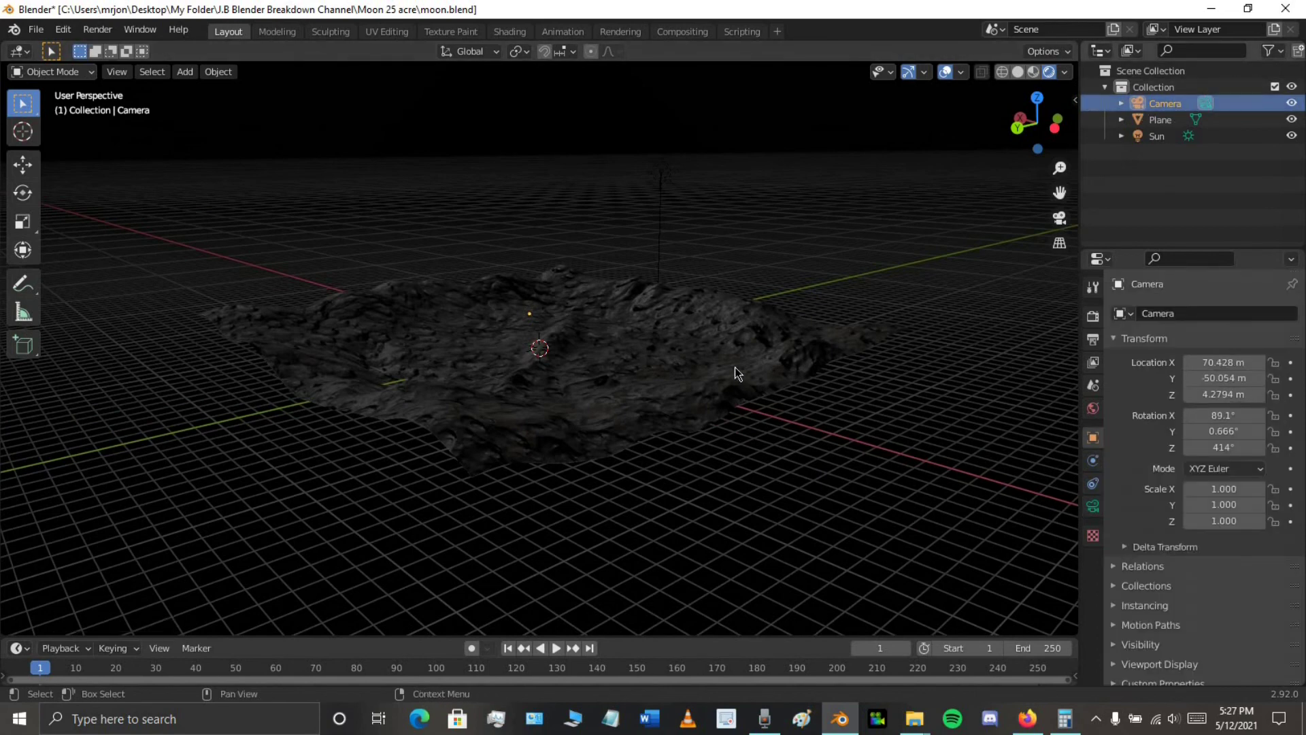
key("Delete")
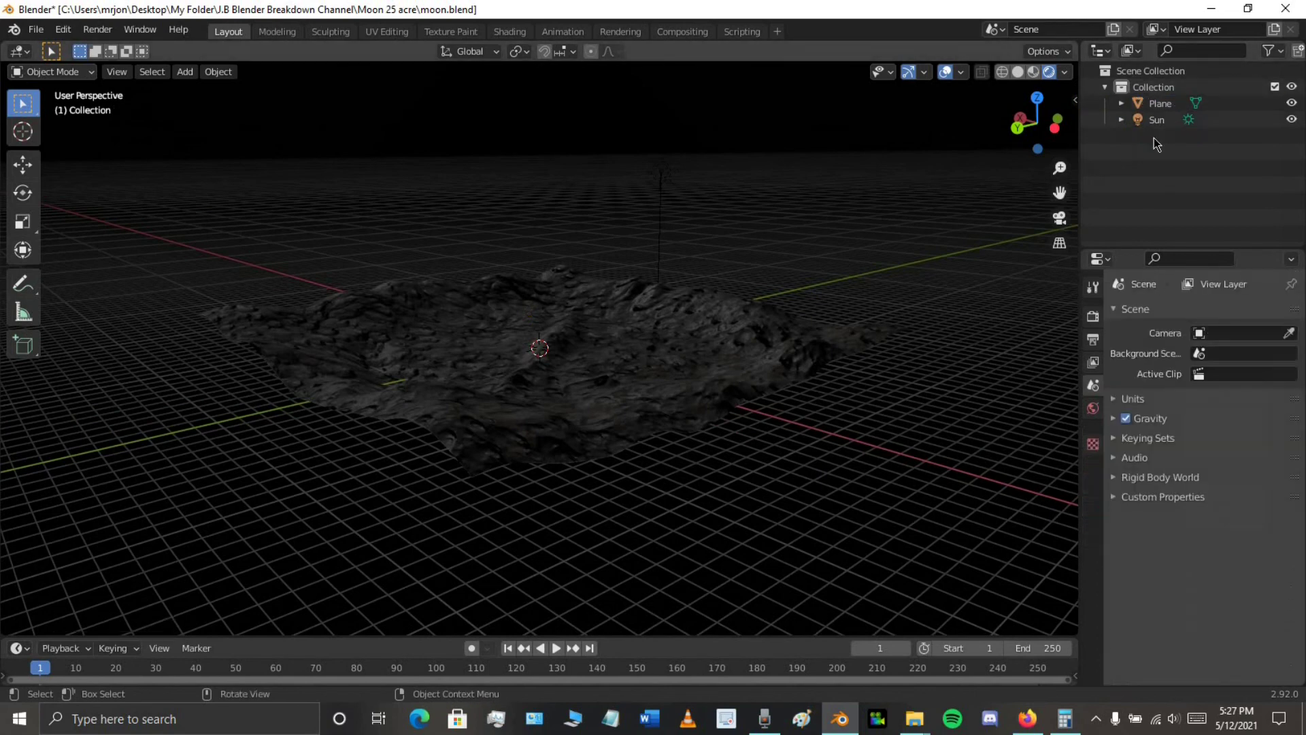
Delete the sun light from the scene, keeping only the terrain plane
left_click(1159, 104)
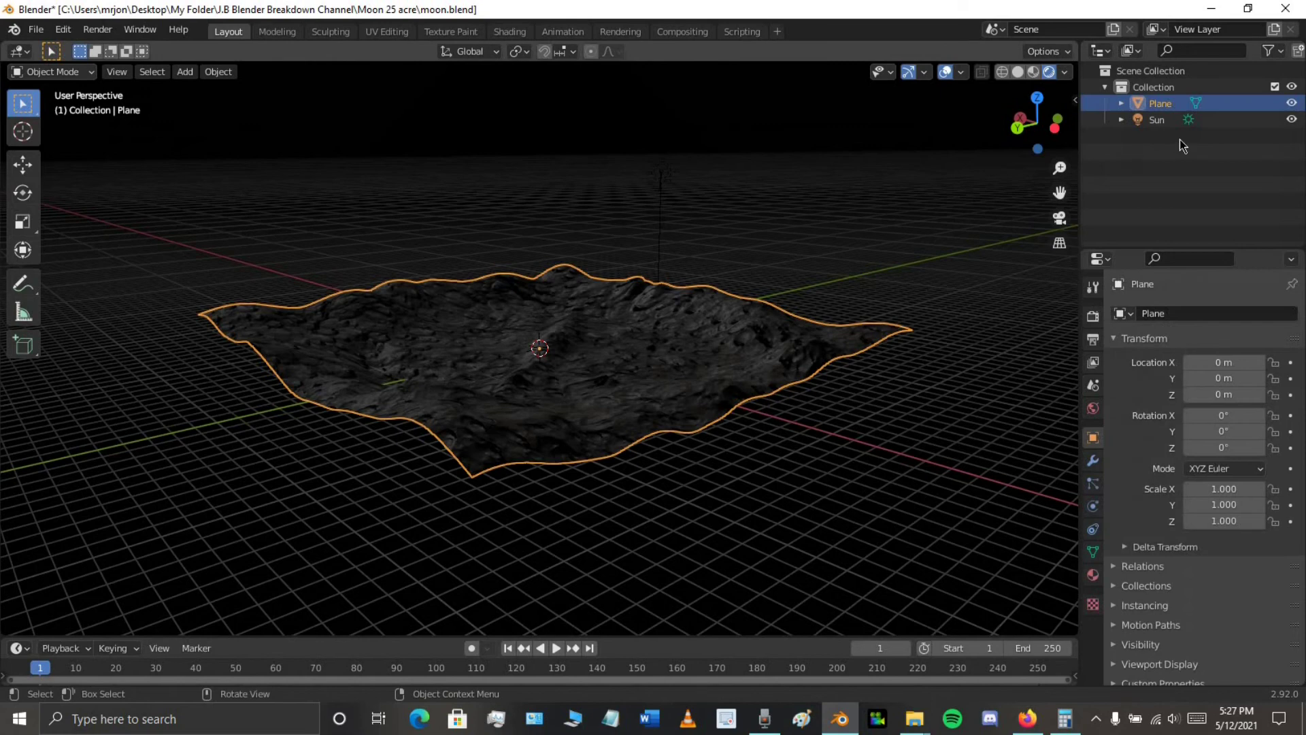
left_click(1158, 120)
key("x")
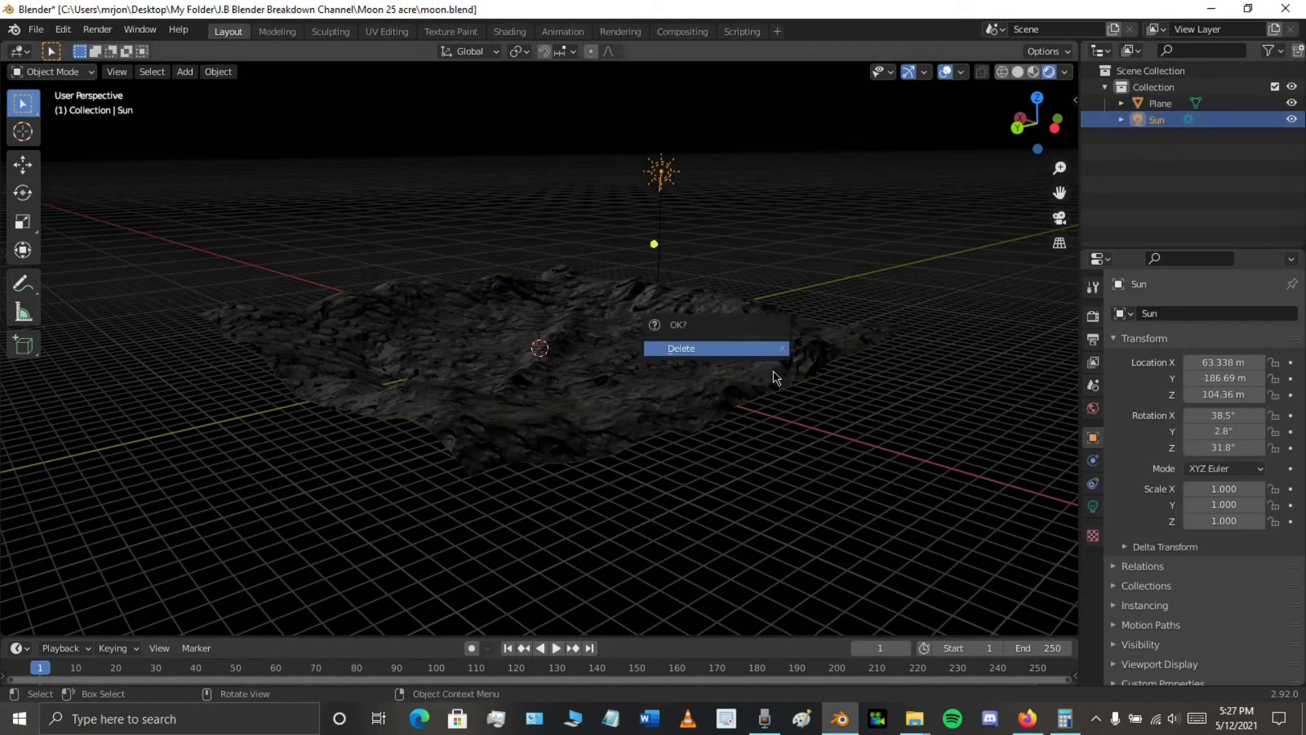
key("Return")
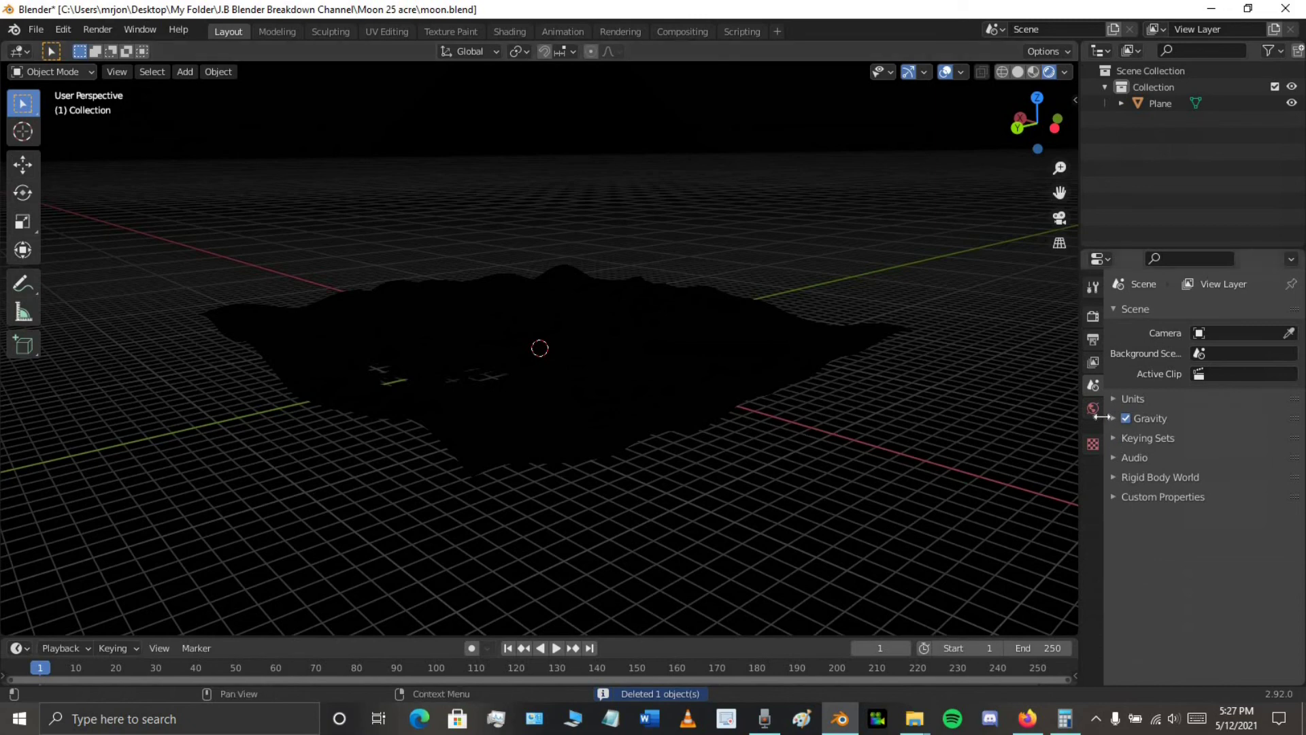
Switch the viewport to Solid shading to check the bare terrain from several angles, and save the moon.blend file
key("z")
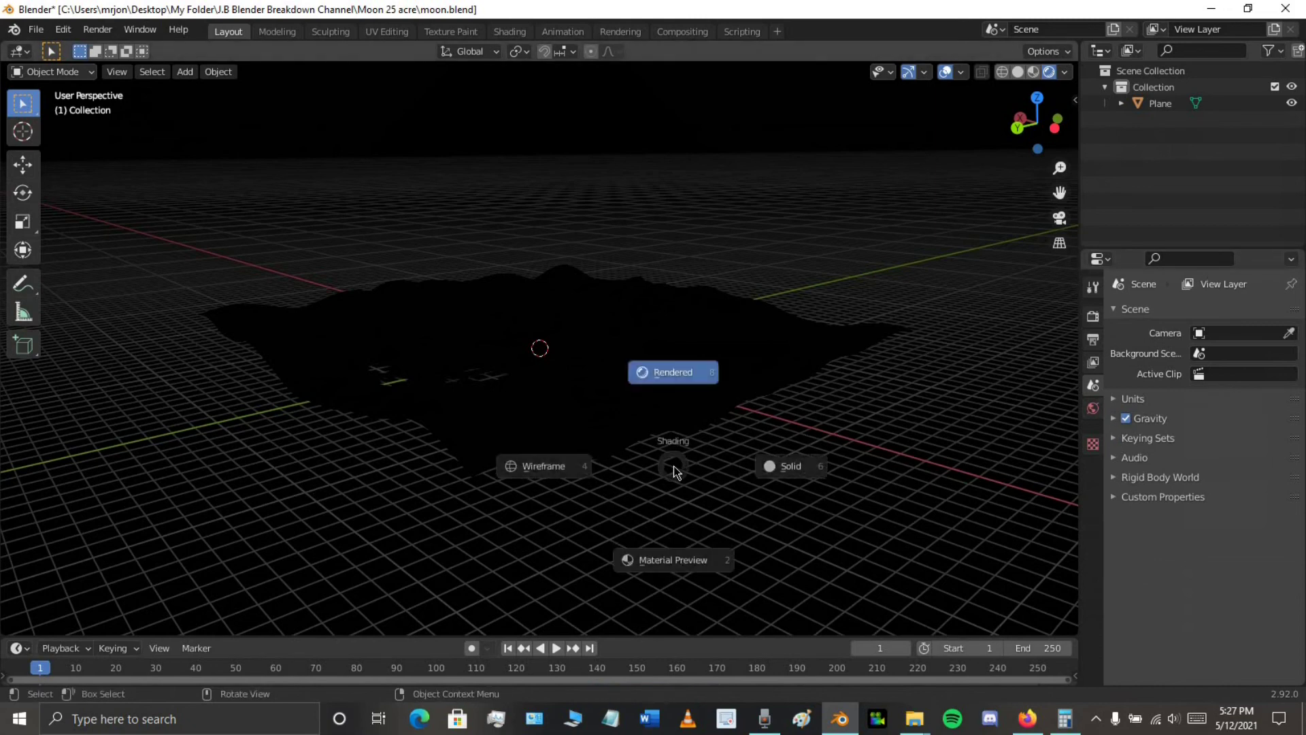
left_click(748, 487)
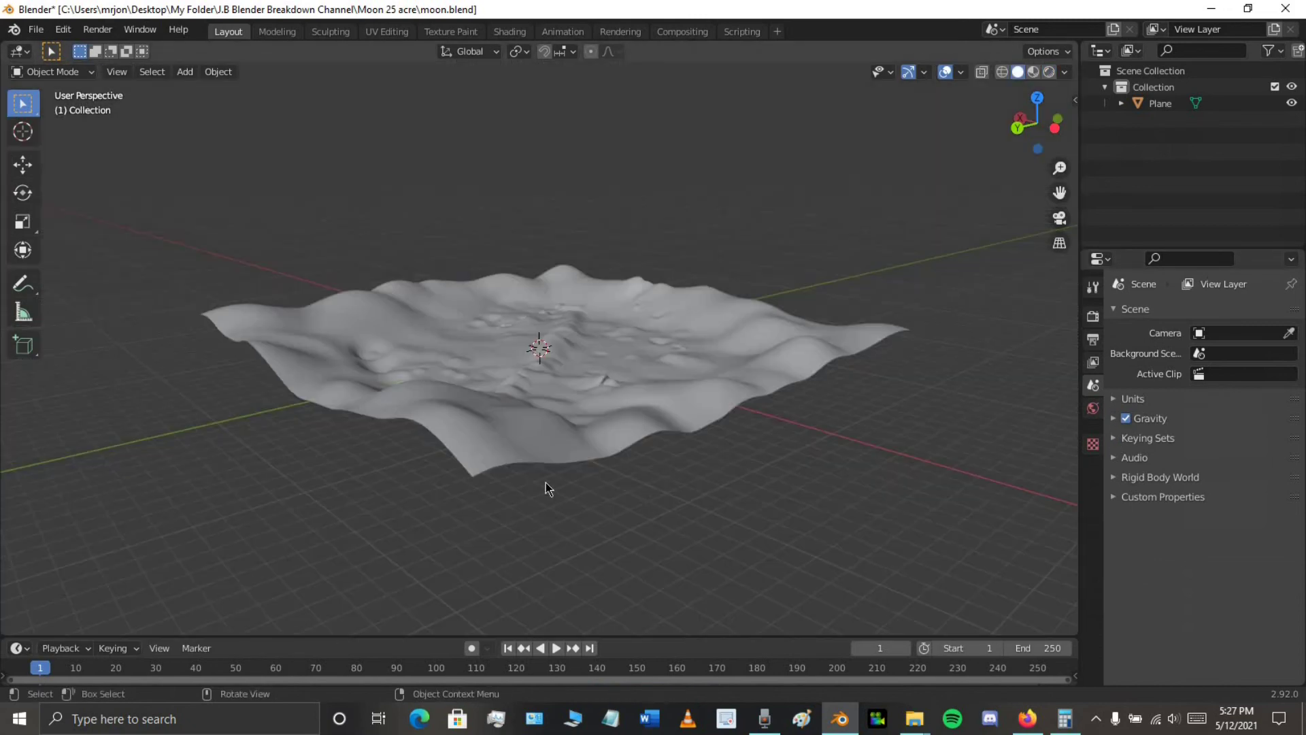
middle_click_drag(546, 483, 668, 492)
scroll(668, 492, "up", 6)
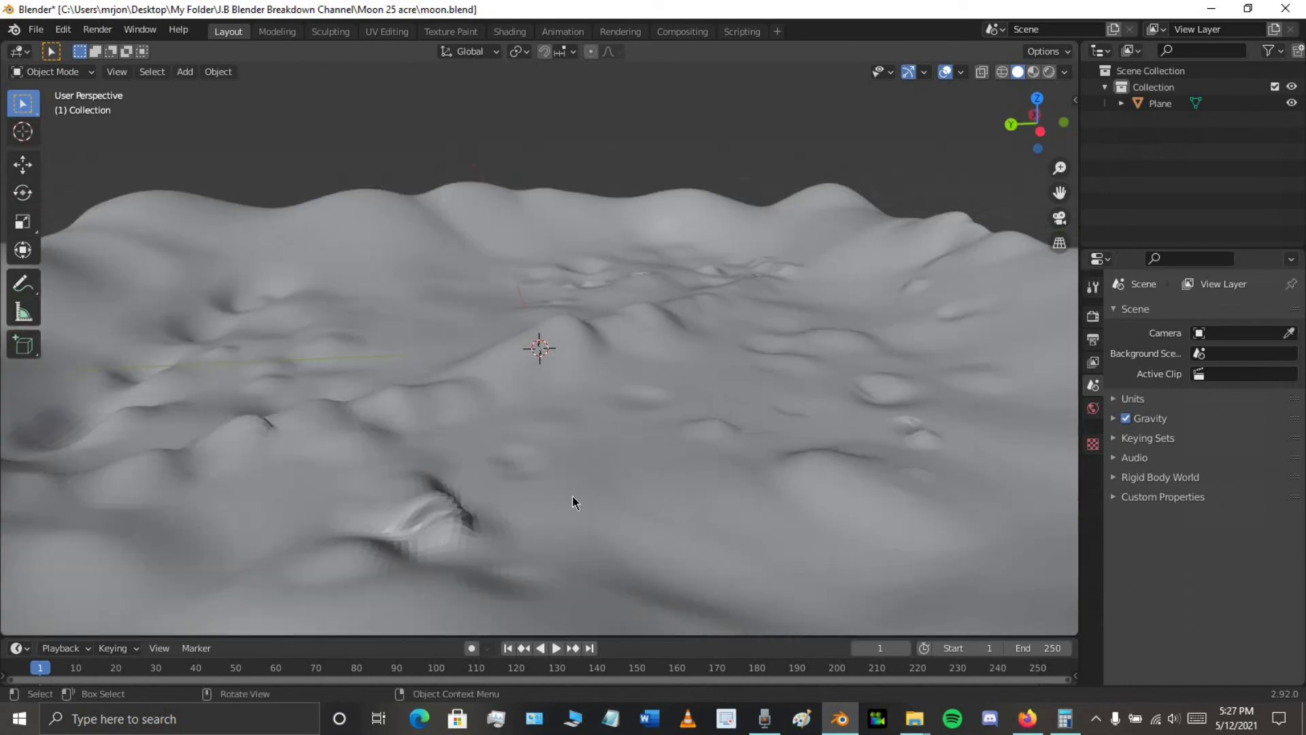
scroll(514, 486, "down", 4)
middle_click_drag(513, 485, 677, 474)
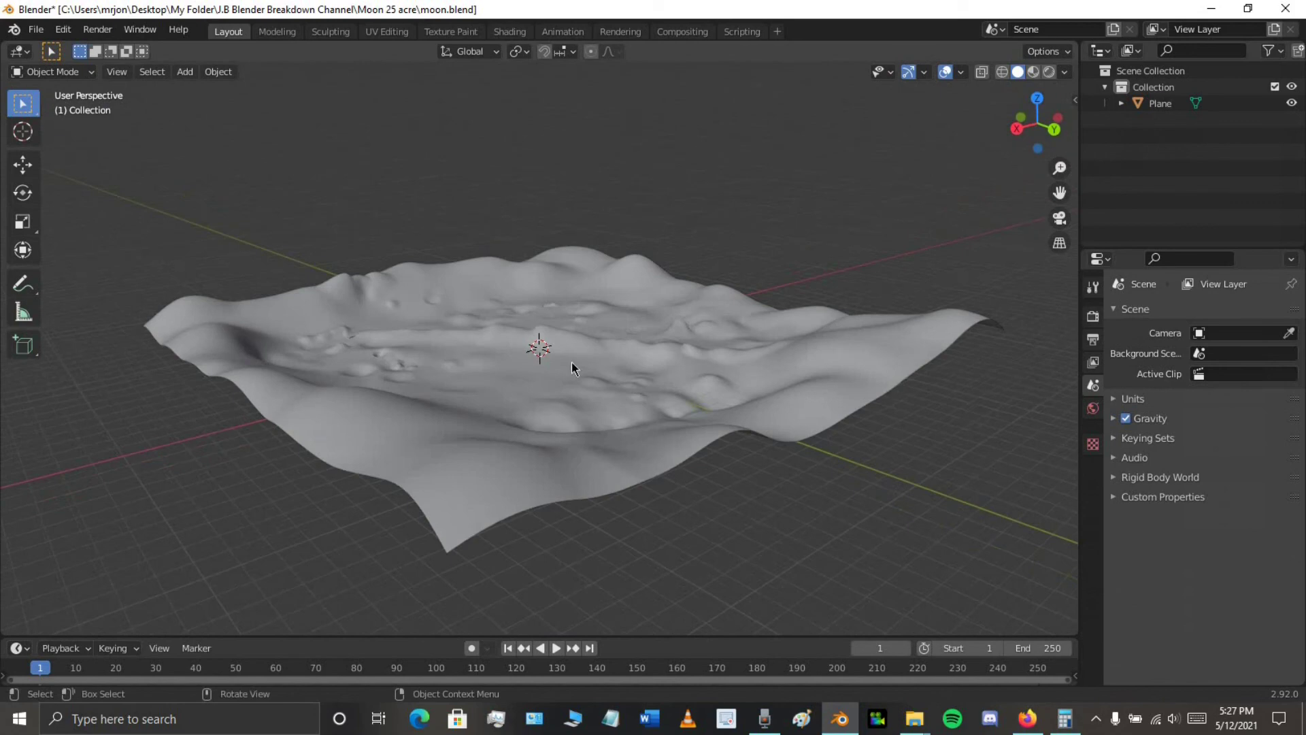
left_click(36, 29)
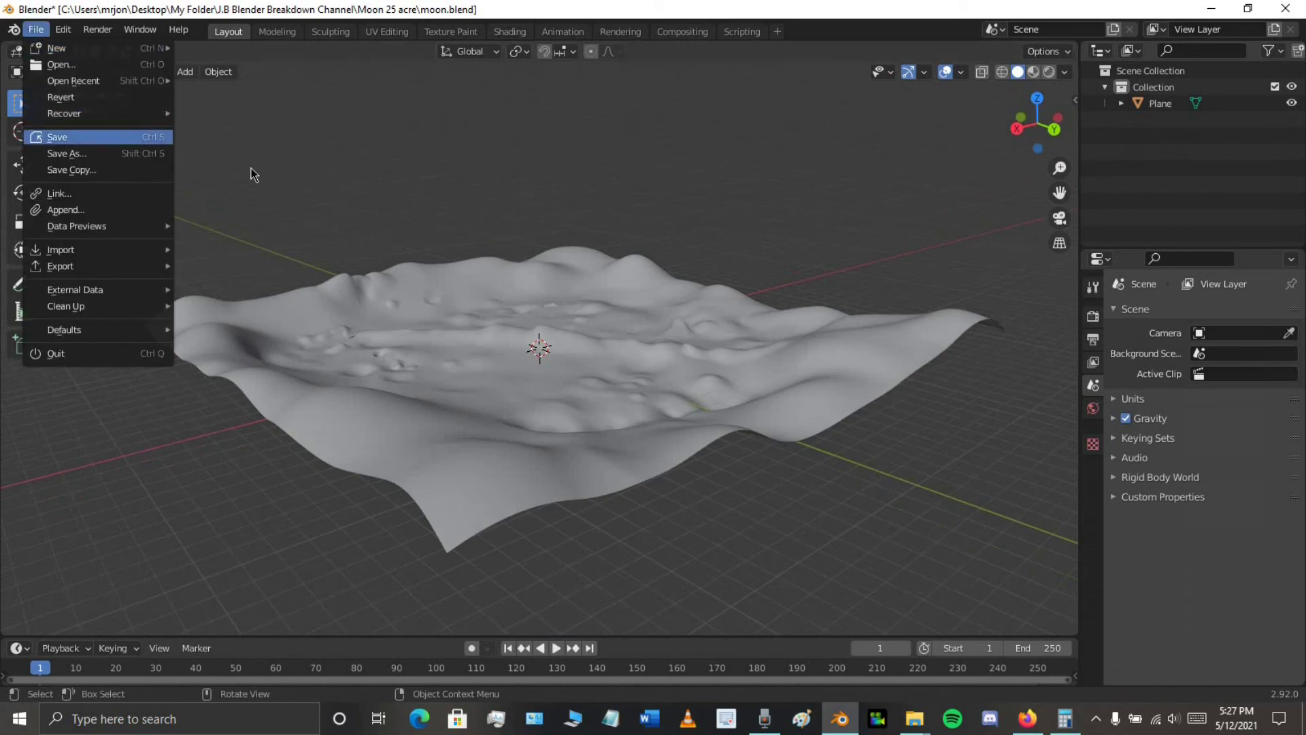
key("ctrl+s")
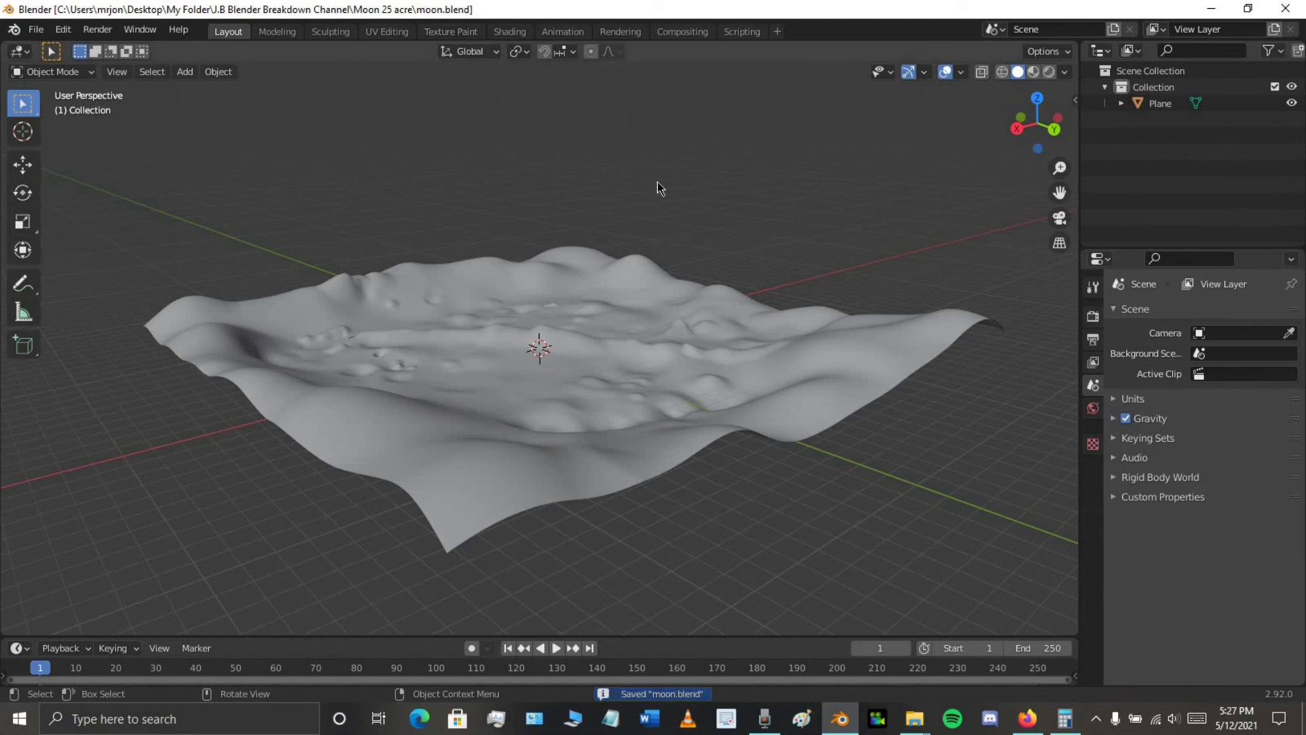
Start an FBX export of the moon terrain and choose the "25 acre battle royal map" desktop folder as its destination
left_click(38, 31)
mouse_move(66, 269)
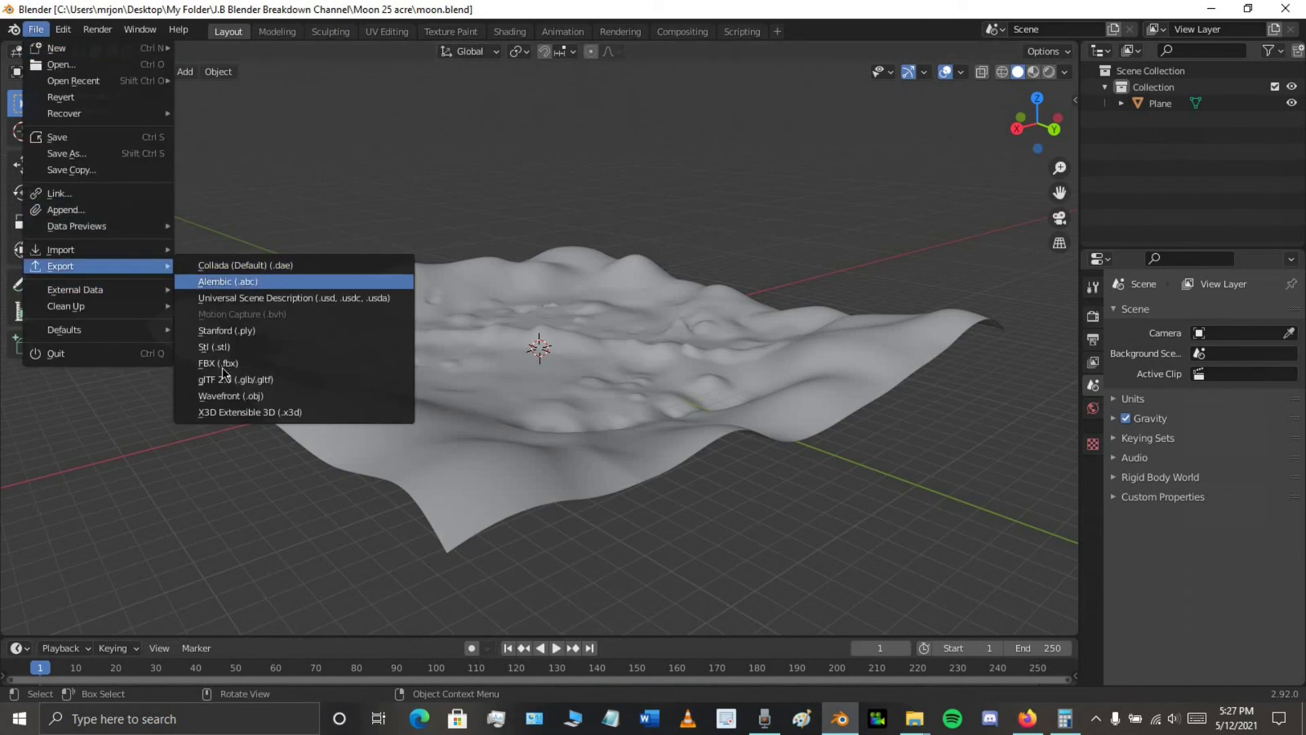
left_click(246, 367)
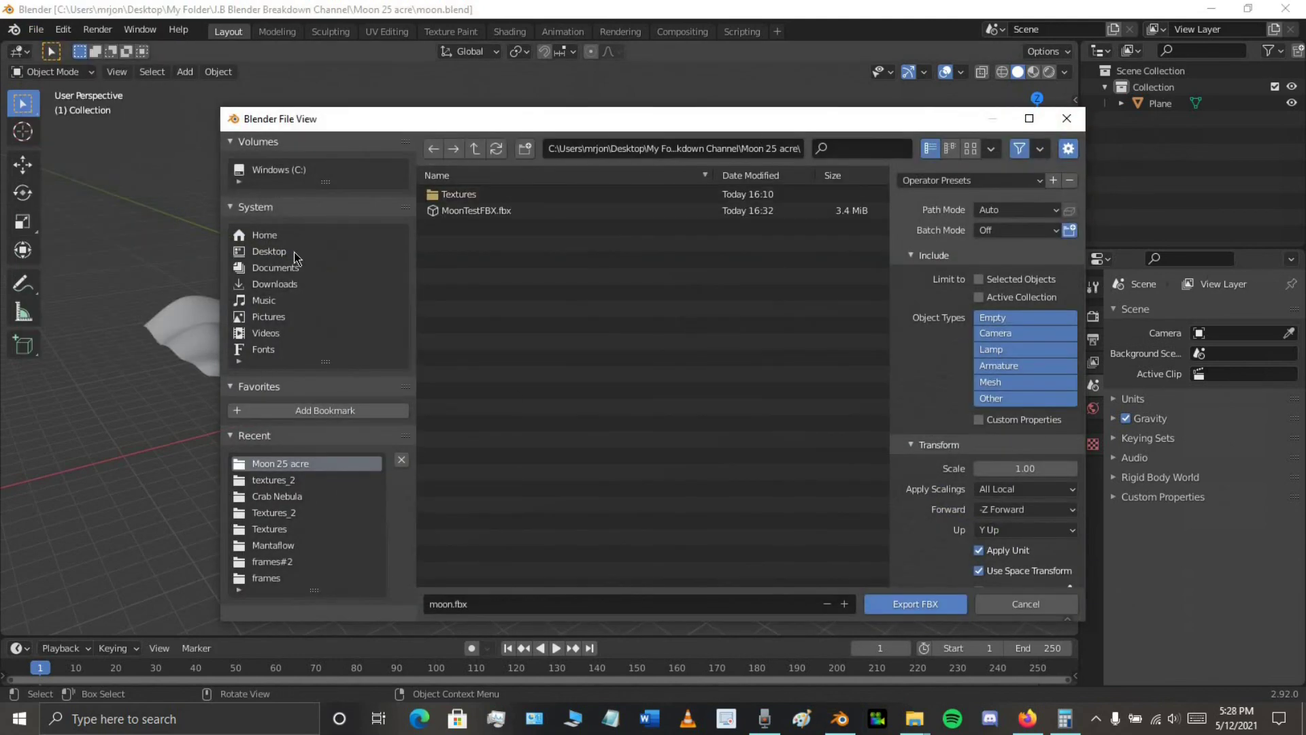
left_click(293, 488)
left_click(477, 156)
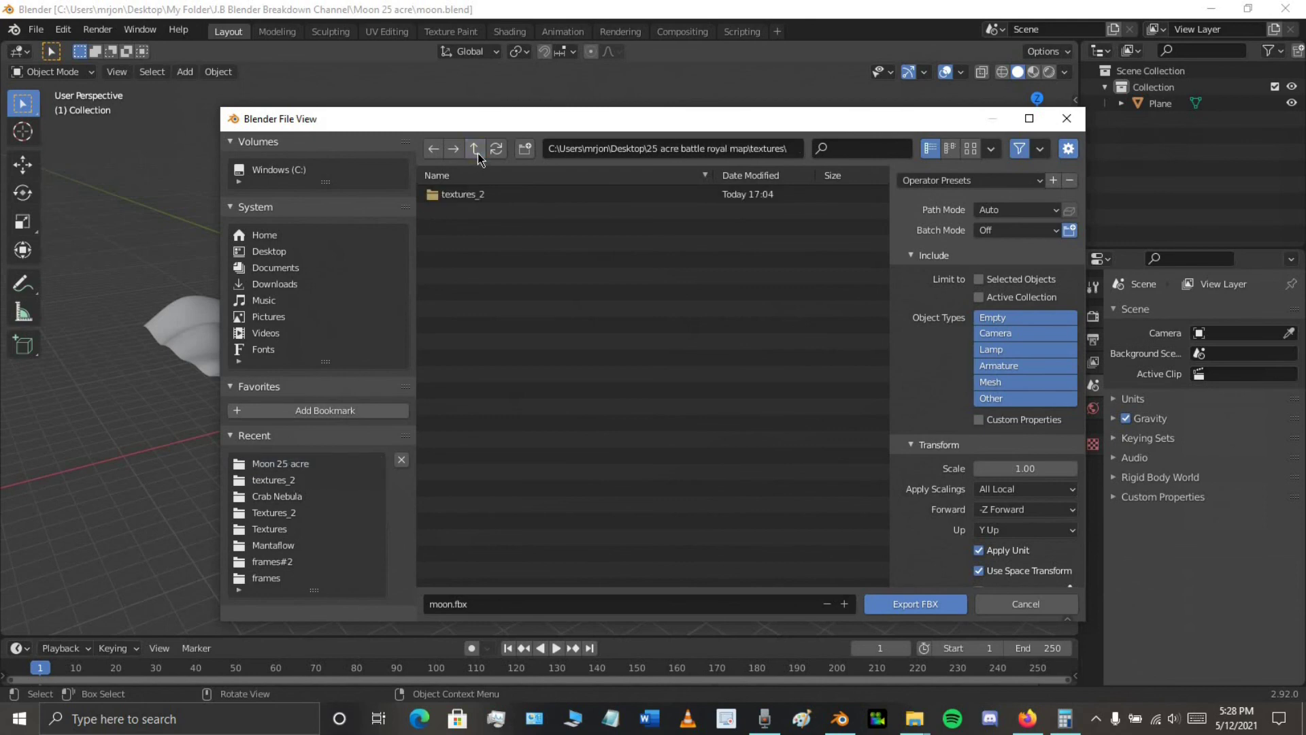
left_click(476, 150)
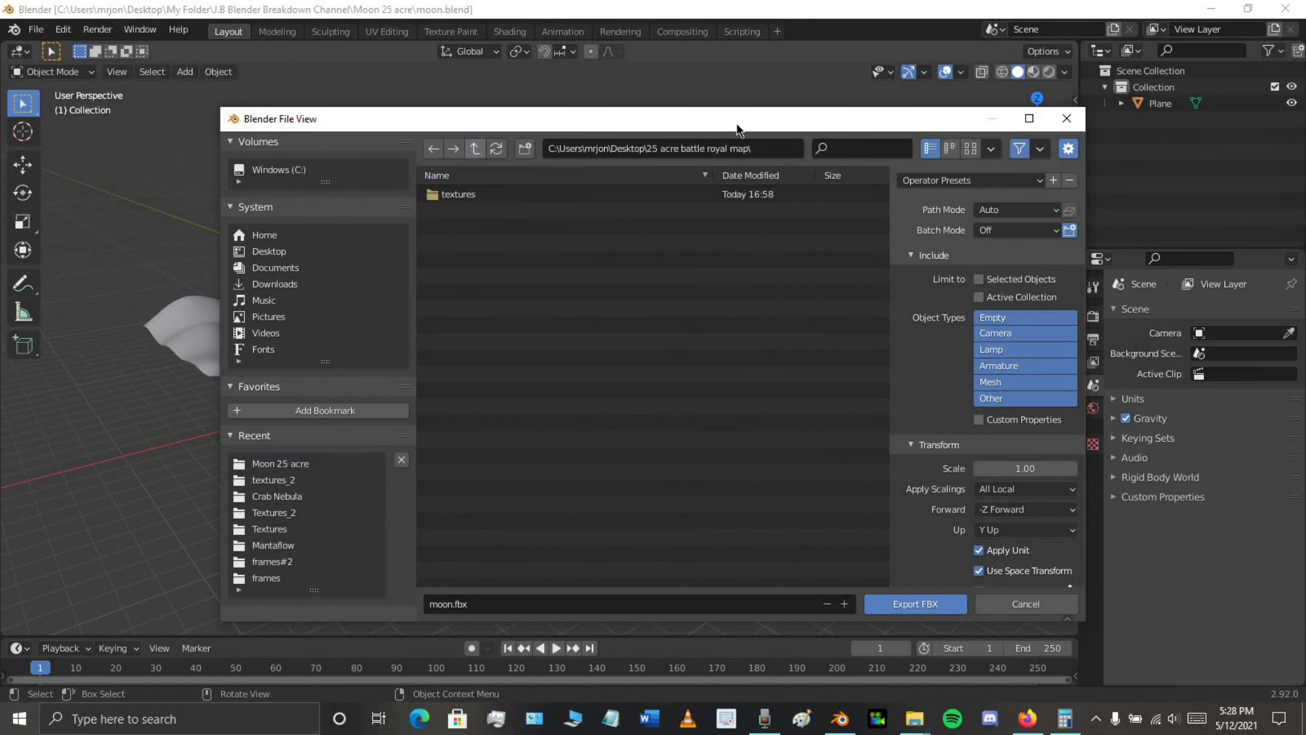
Name the export file "Battle Royal MapFBX" and export the terrain as FBX
left_click(600, 601)
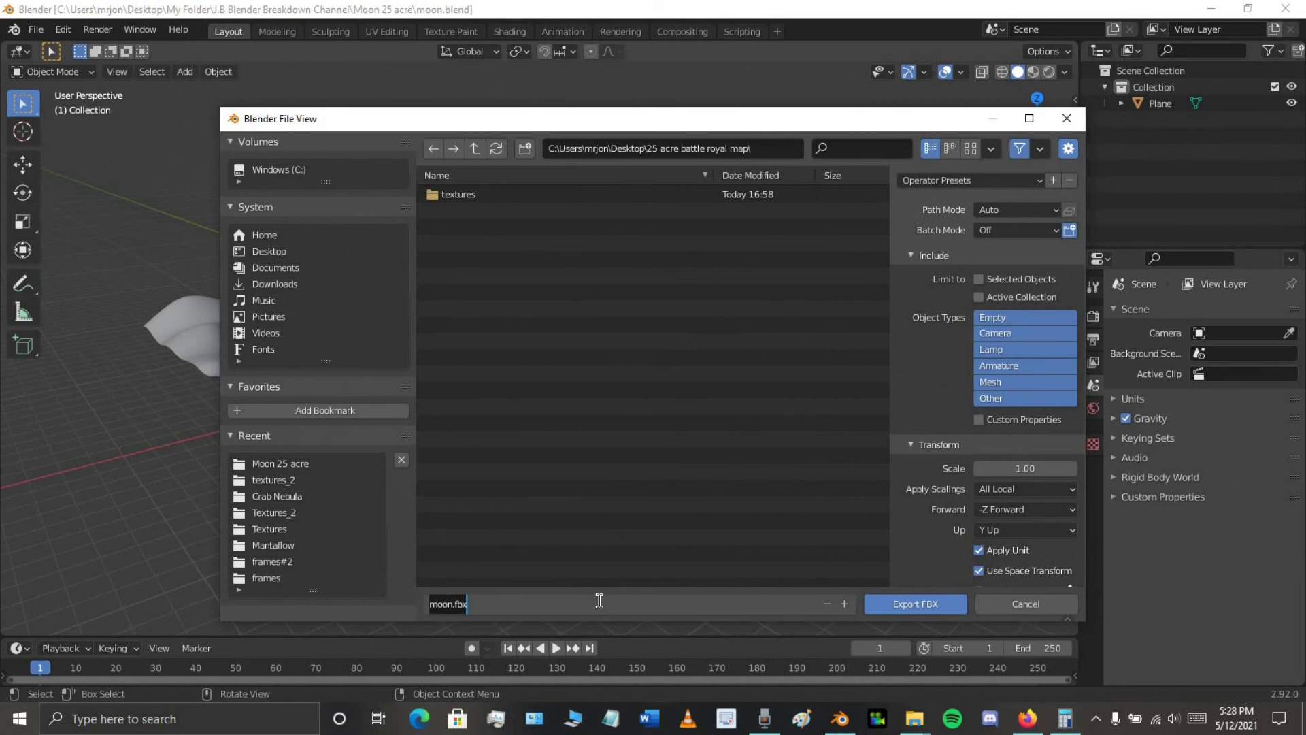
type("Ba")
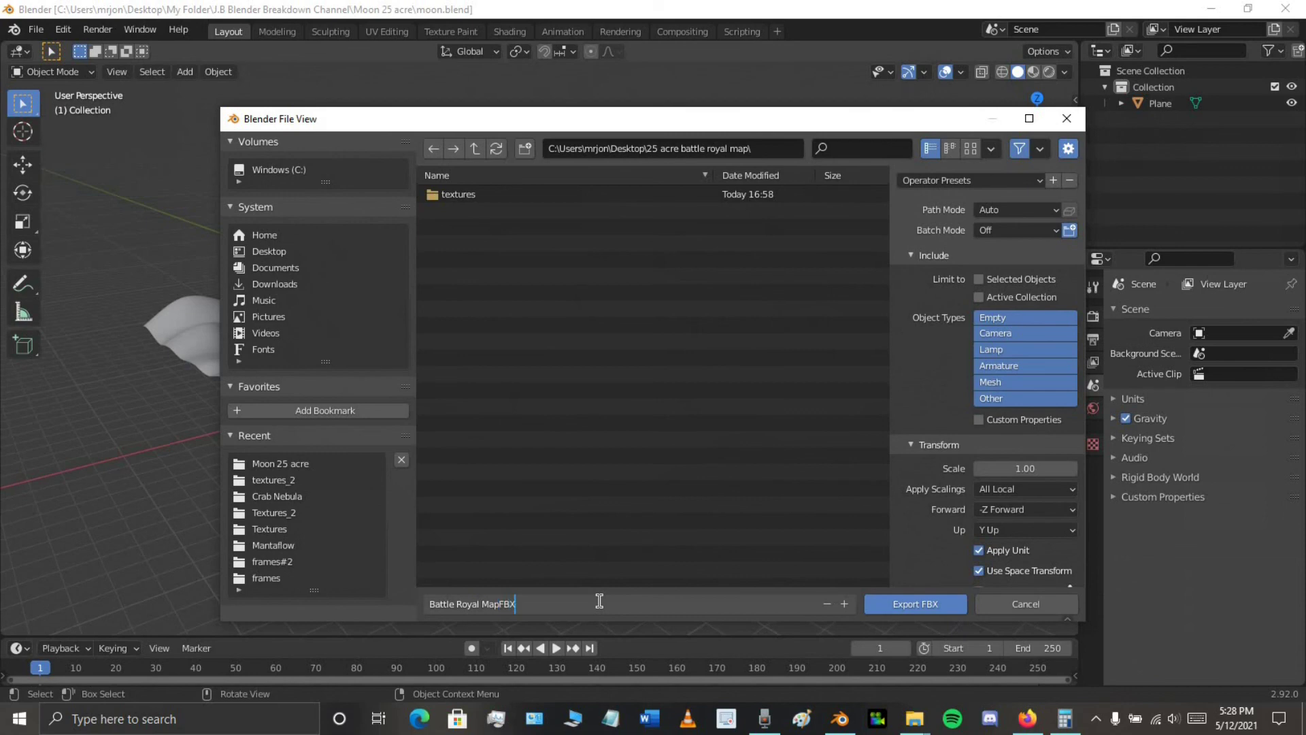
type("ttle Royal MapFBX")
key("Return")
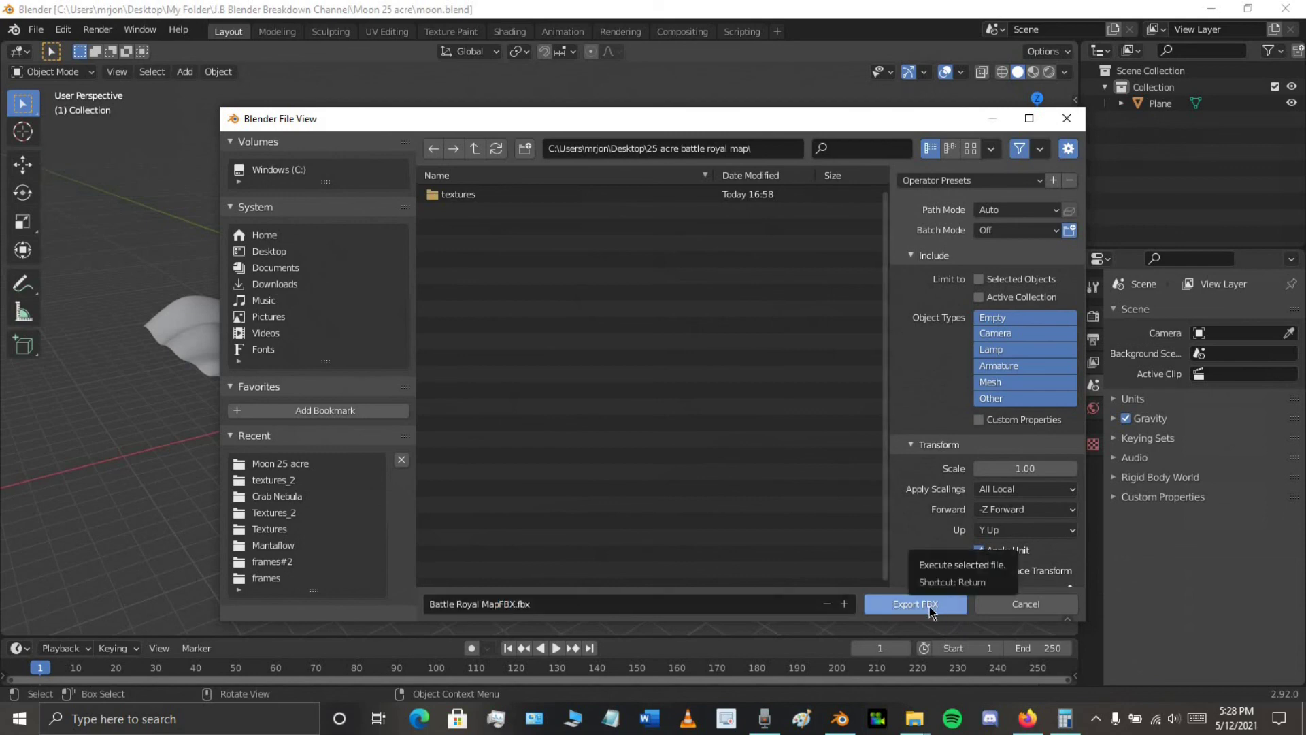
left_click(930, 610)
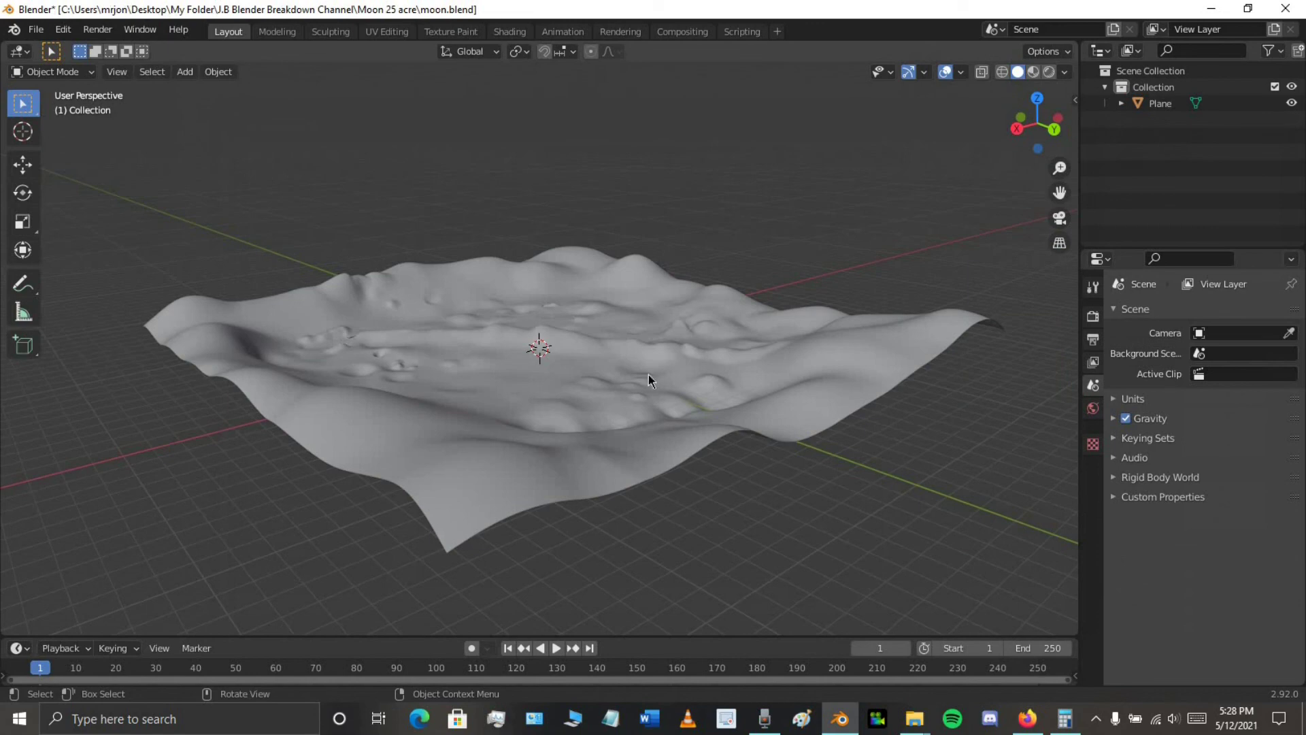
Close Blender and check the exported FBX file in the "25 acre battle royal map" folder in File Explorer
left_click(1285, 9)
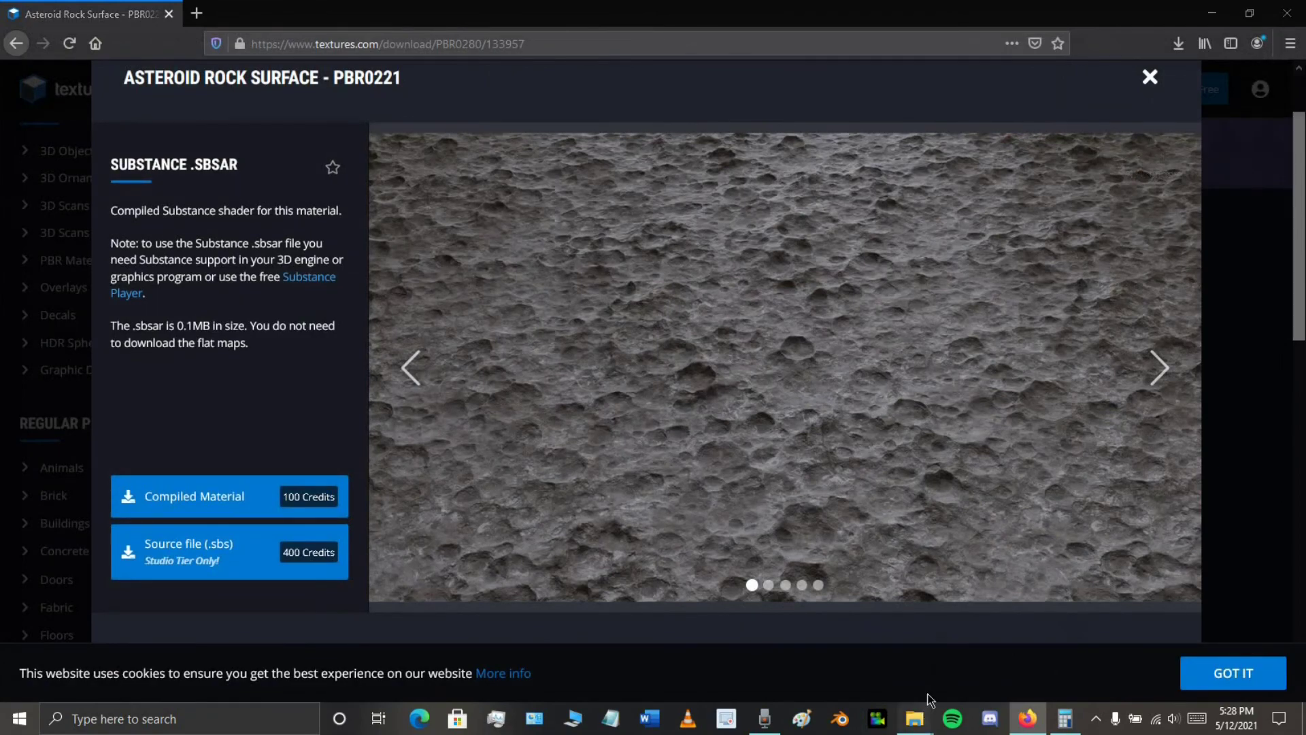
mouse_move(918, 714)
left_click(958, 643)
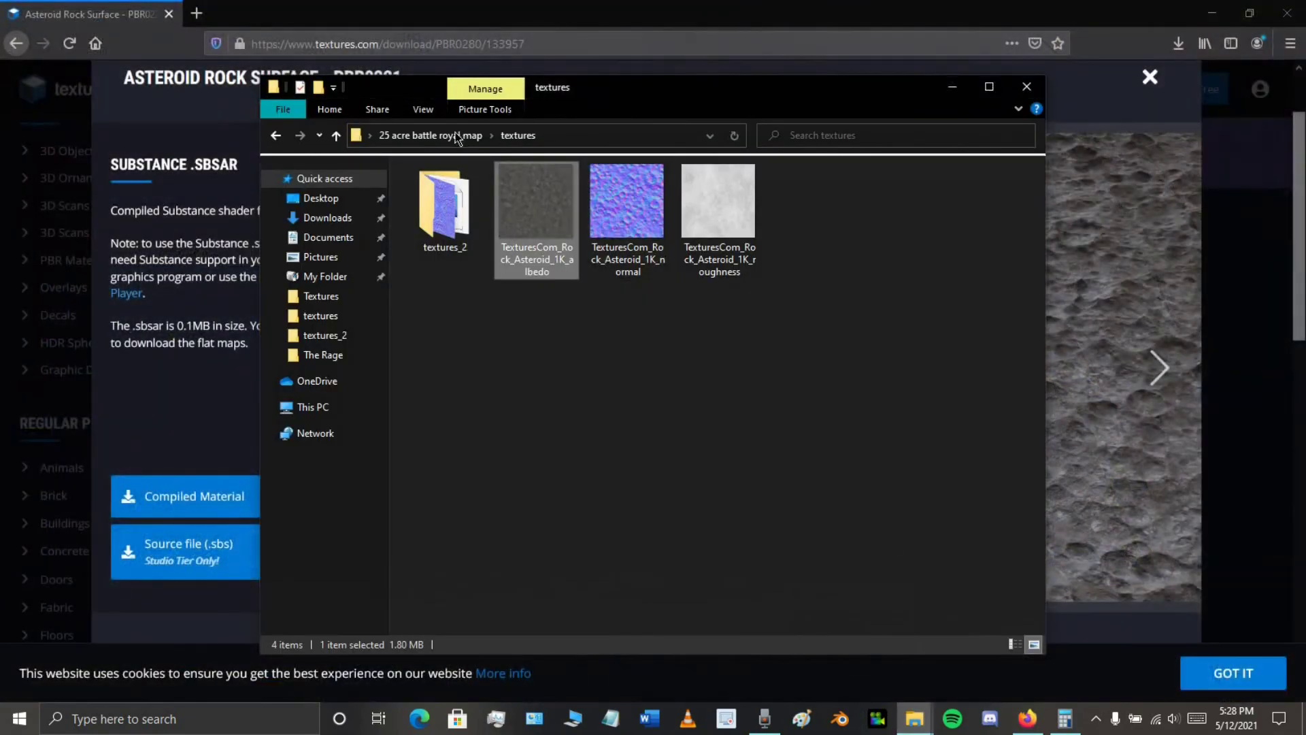
left_click(431, 135)
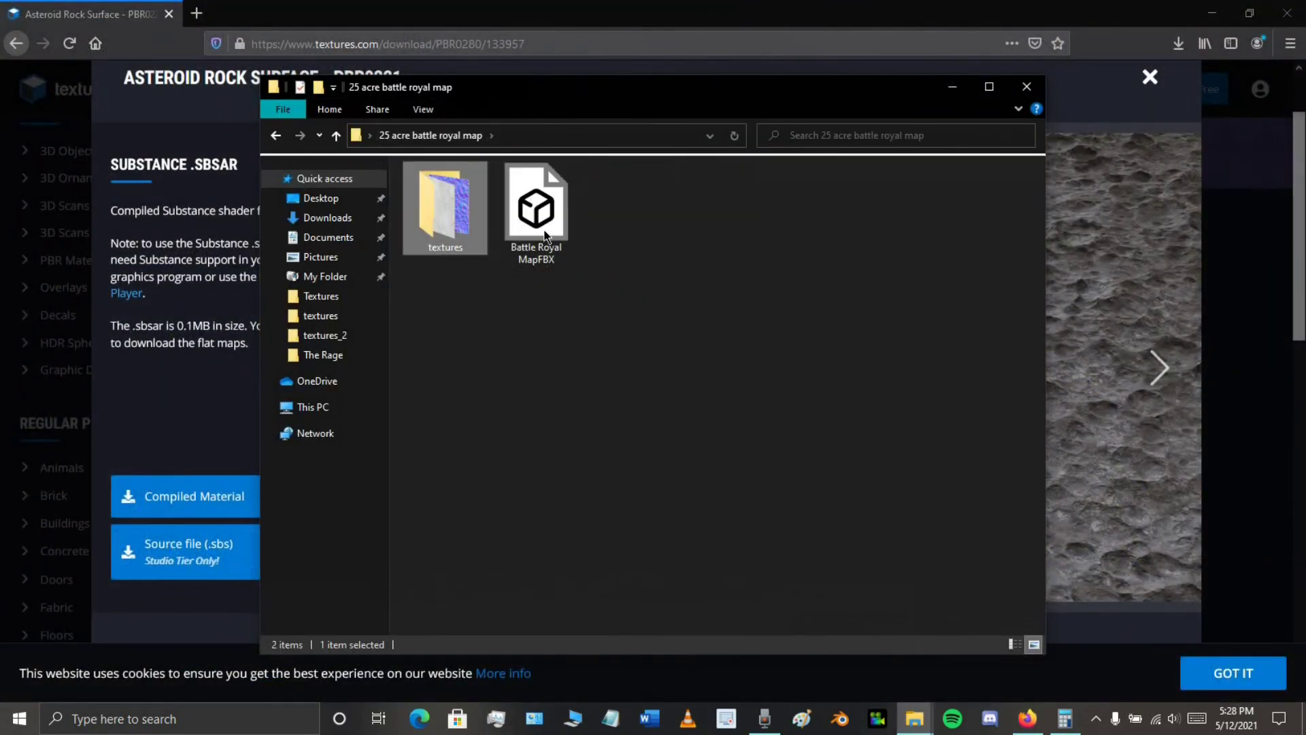
left_click_drag(545, 234, 778, 270)
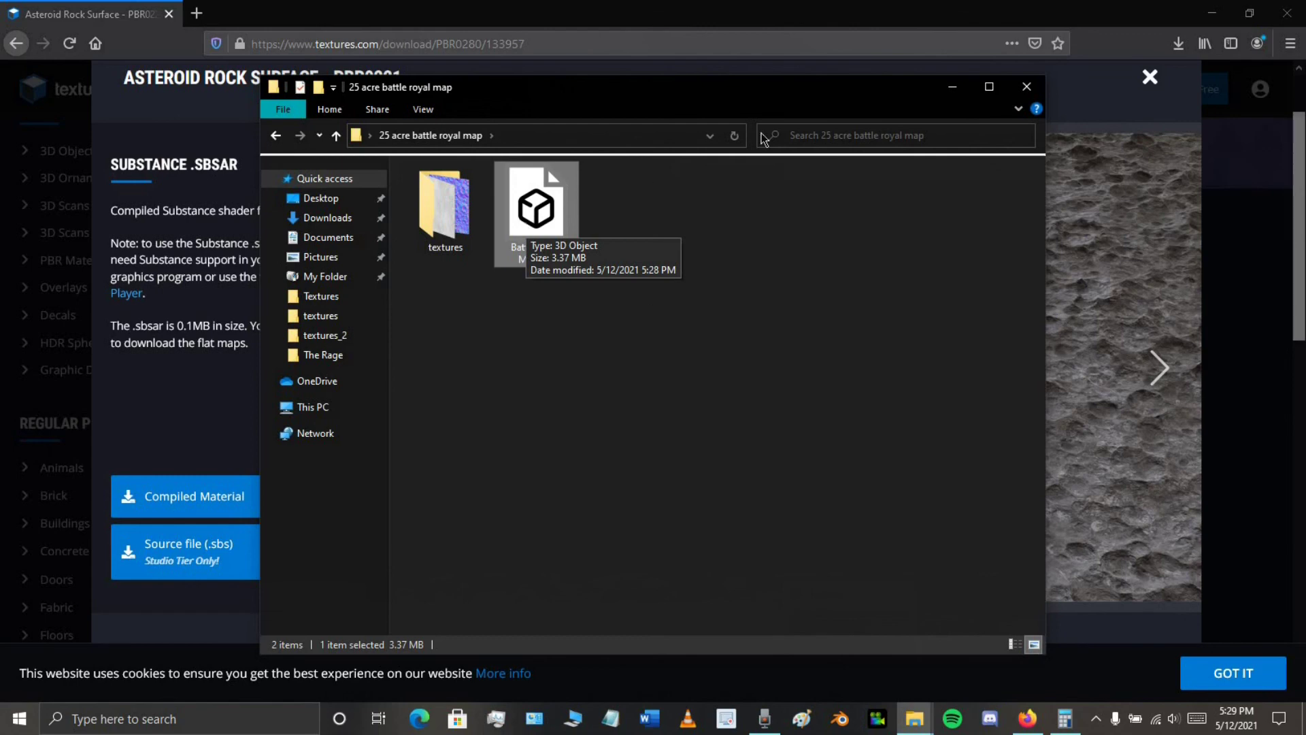
left_click_drag(761, 133, 763, 311)
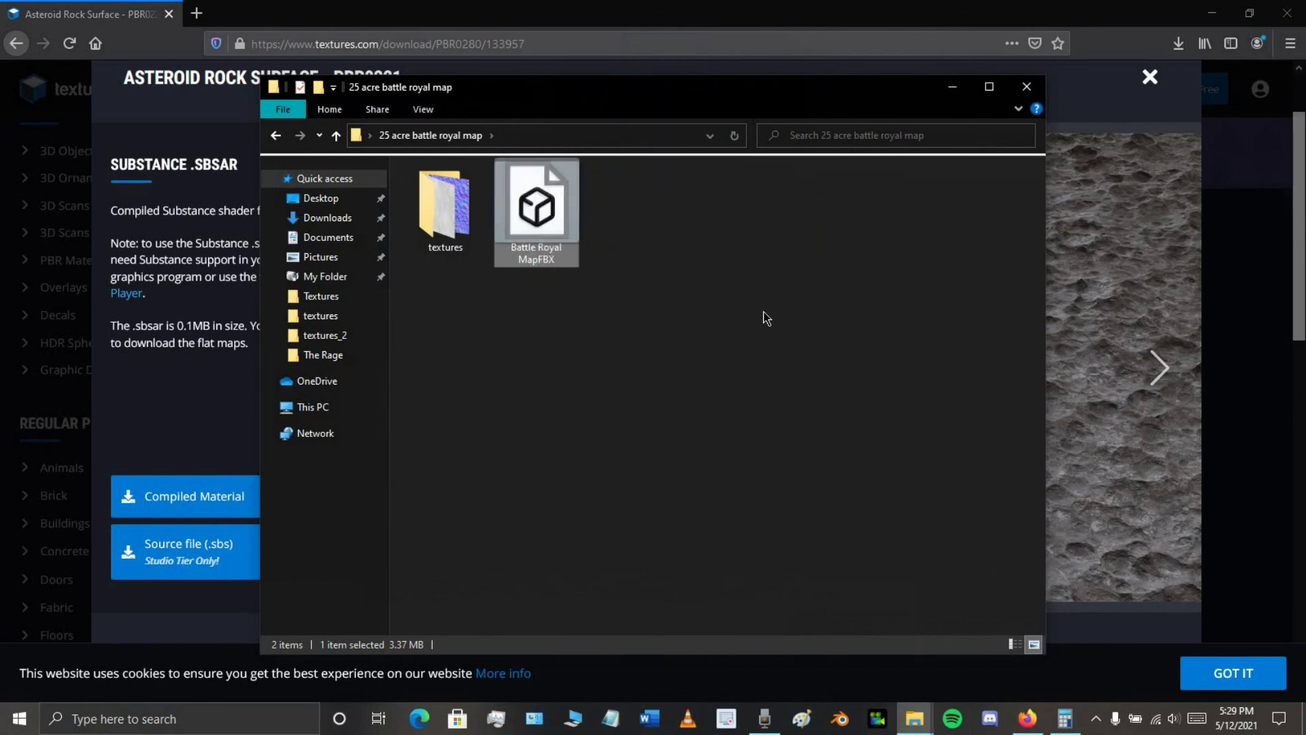
left_click(850, 344)
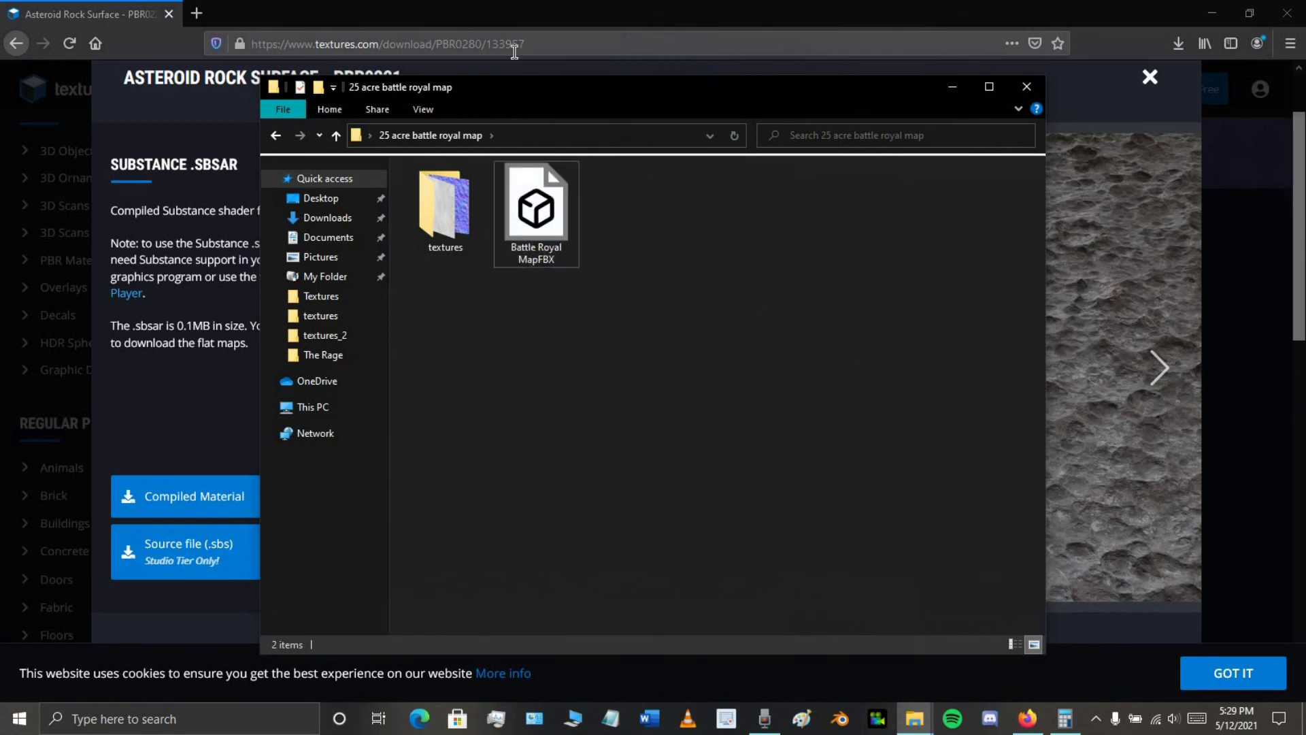